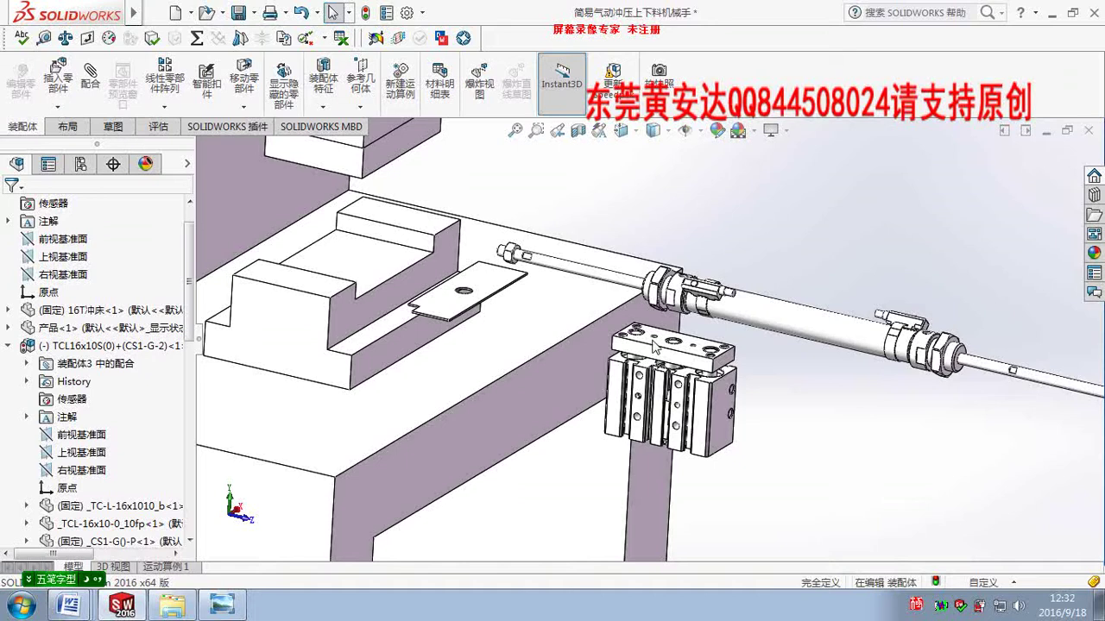
Orbit to the cylinder block and delete the distance mate 距离2
mouse_move(653, 347)
middle_mouse_down()
mouse_move(634, 348)
mouse_move(692, 391)
middle_mouse_up()
scroll(692, 391, "down", 5)
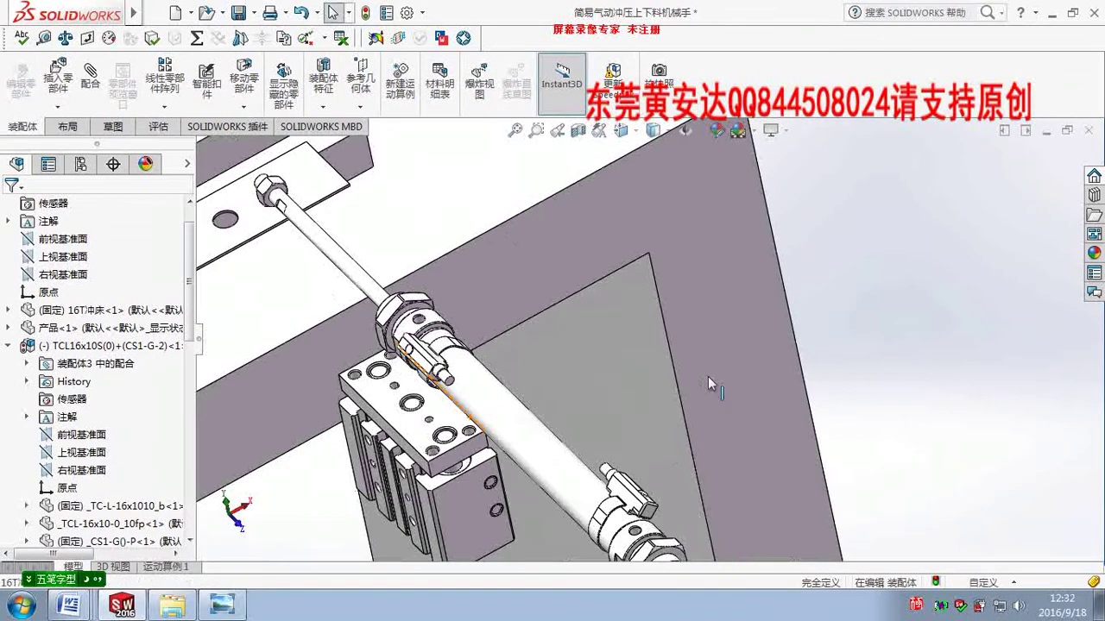
scroll(708, 376, "up", 3)
mouse_move(716, 353)
middle_mouse_down()
mouse_move(682, 345)
mouse_move(658, 289)
mouse_move(699, 250)
mouse_move(716, 285)
mouse_move(712, 310)
mouse_move(498, 334)
mouse_move(543, 235)
mouse_move(656, 321)
middle_mouse_up()
scroll(712, 308, "down", 2)
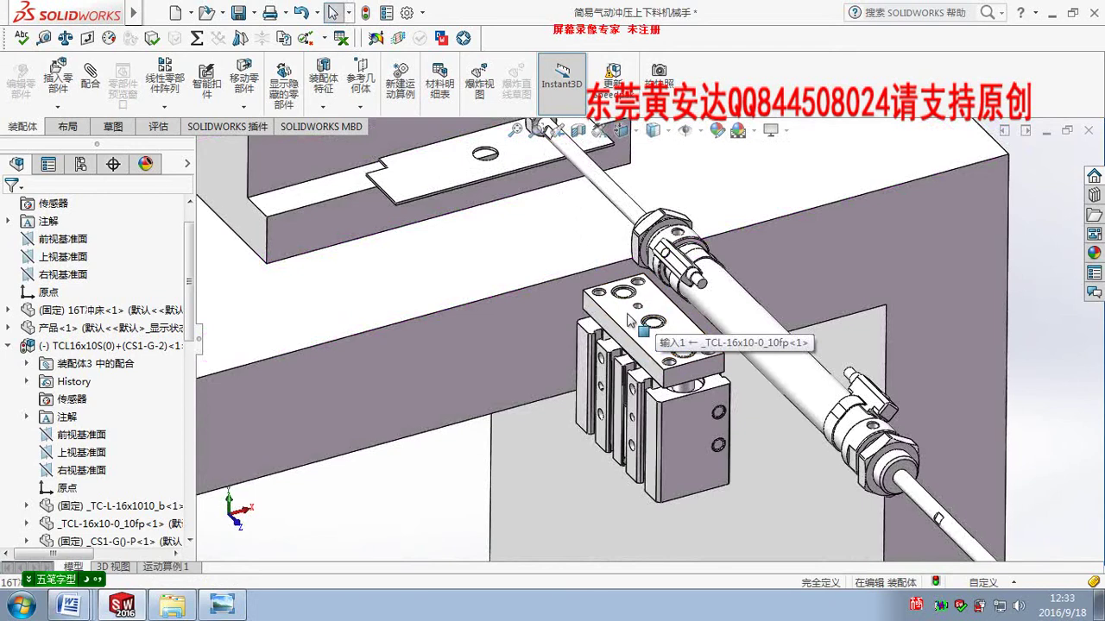
middle_click_drag(615, 321, 593, 306)
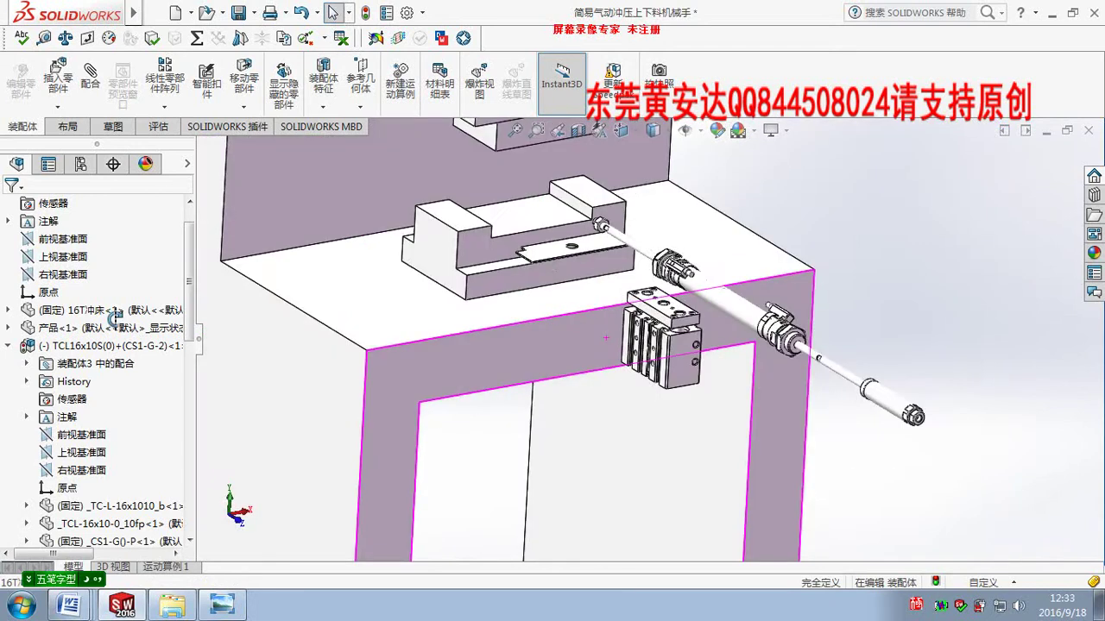
scroll(114, 389, "down", 5)
scroll(114, 474, "down", 3)
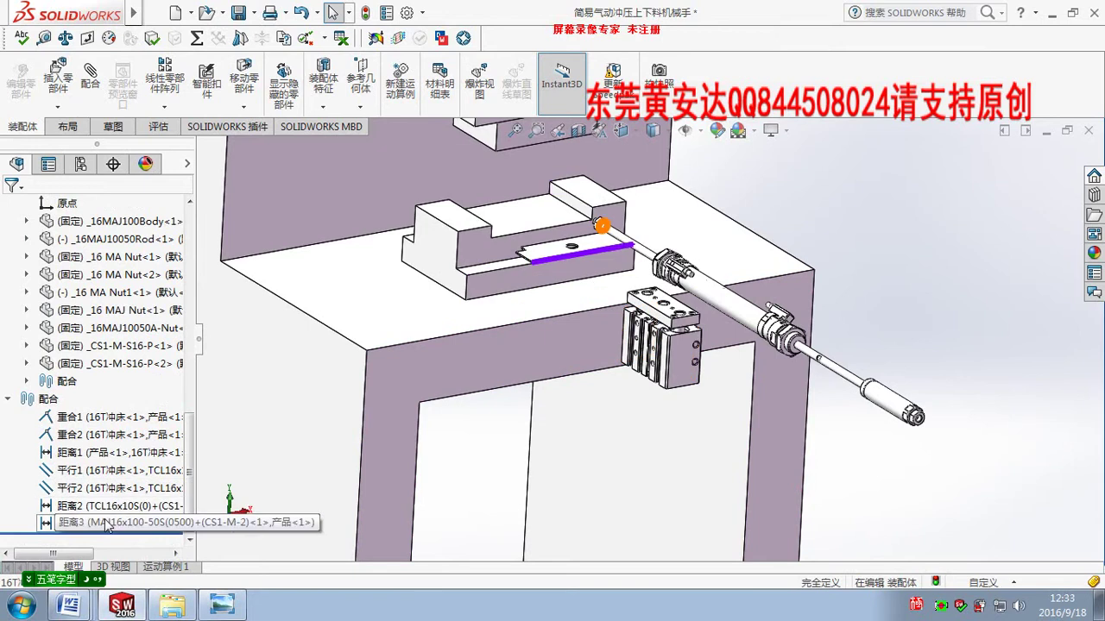
right_click(107, 508)
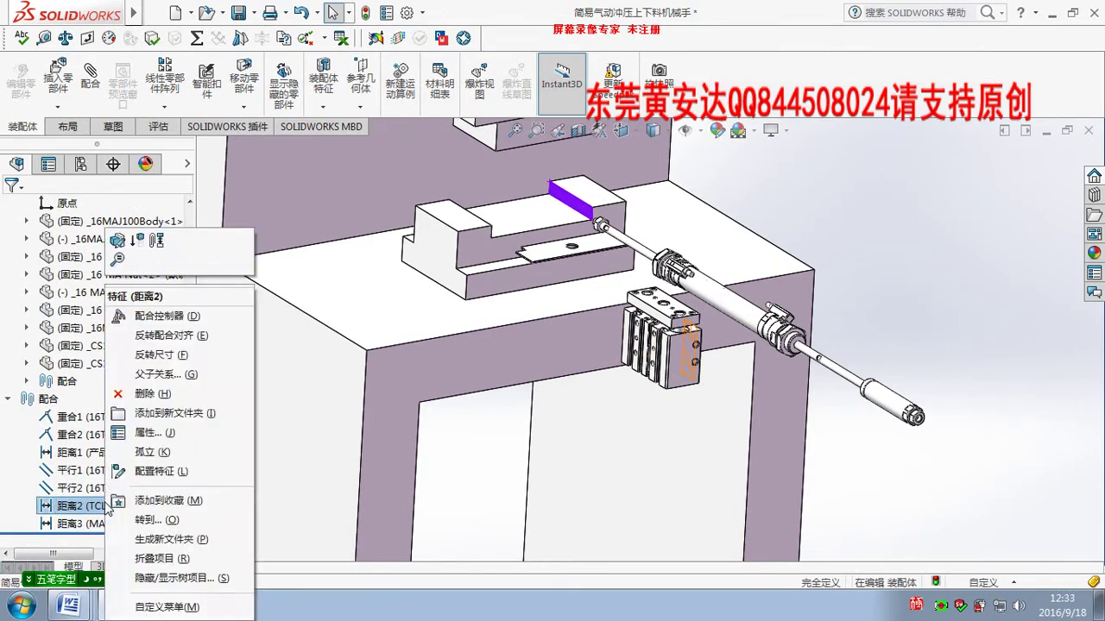
left_click(163, 396)
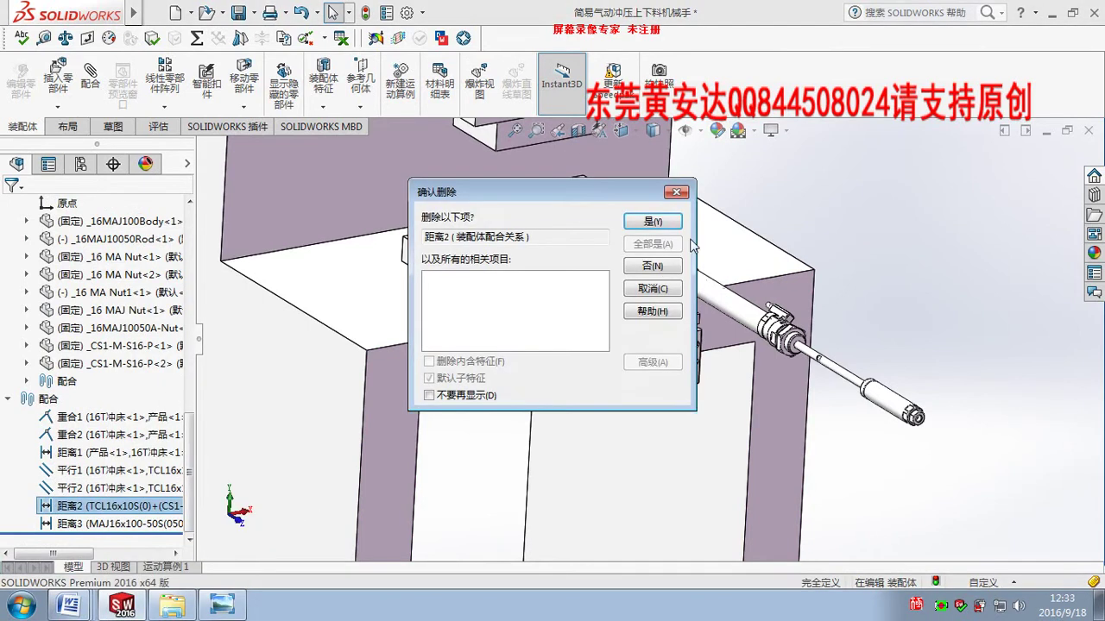
left_click(653, 221)
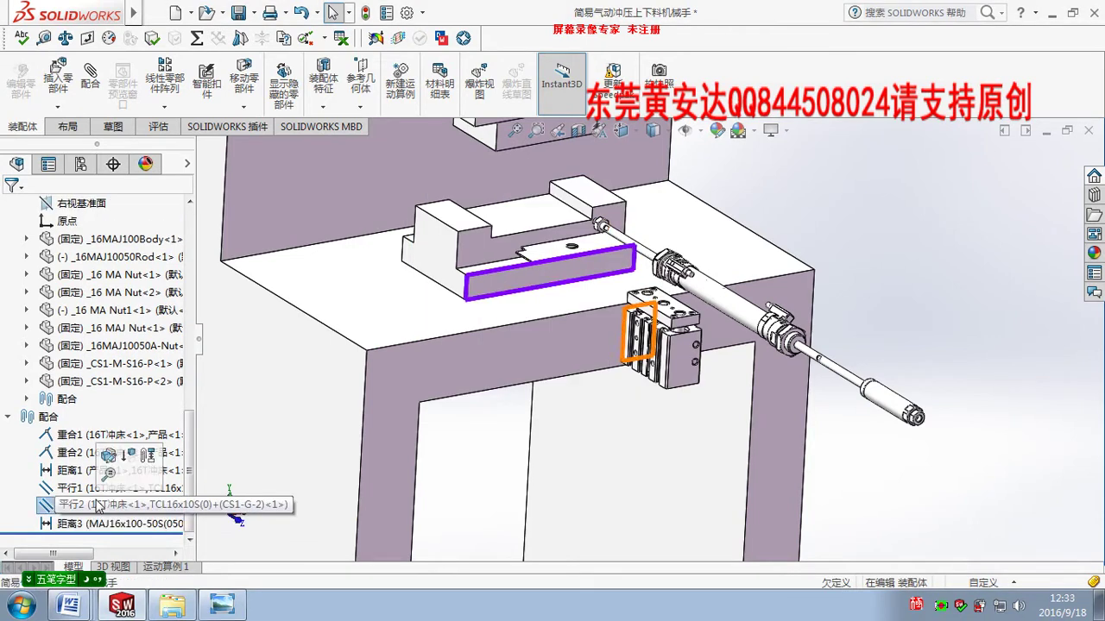
Delete the parallel mate 平行2 and check which faces the 距离1 mate connects
right_click(102, 506)
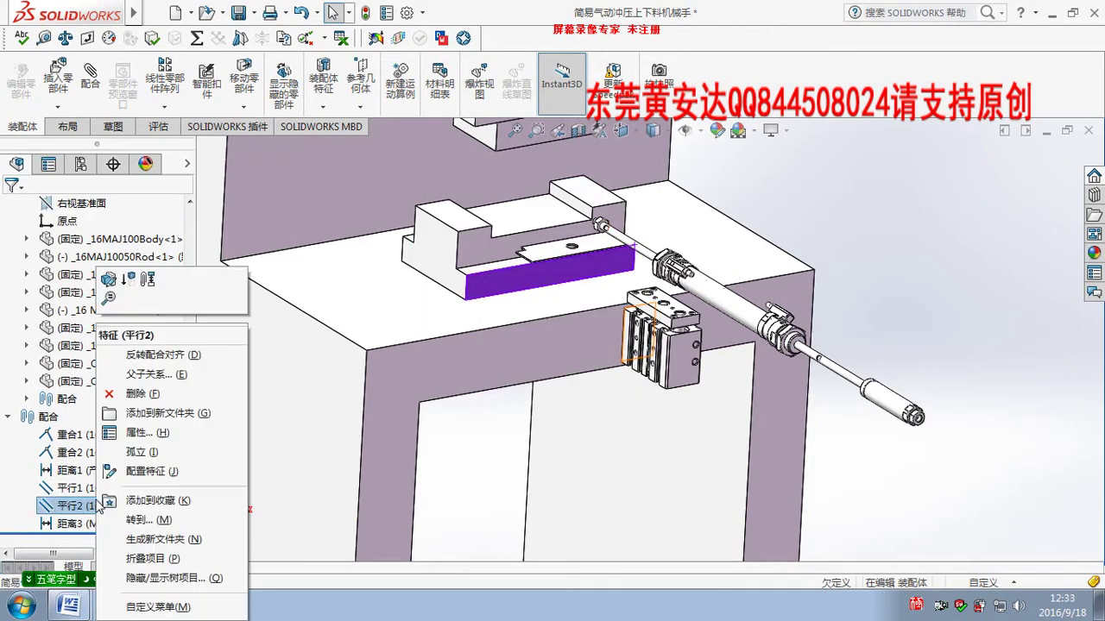
left_click(157, 395)
left_click(660, 219)
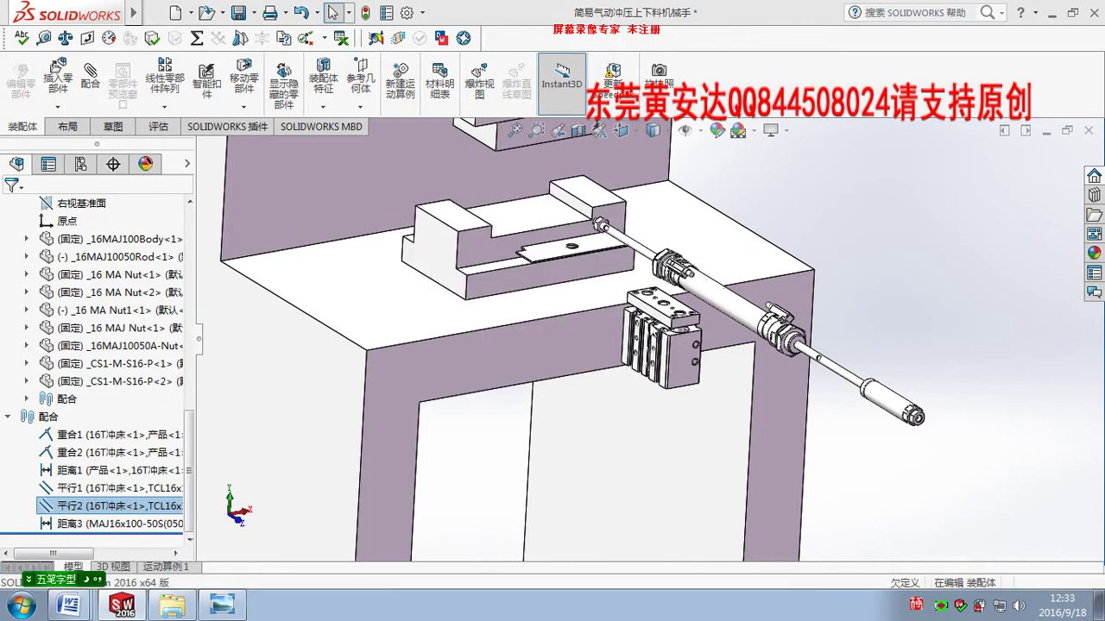
left_click(156, 489)
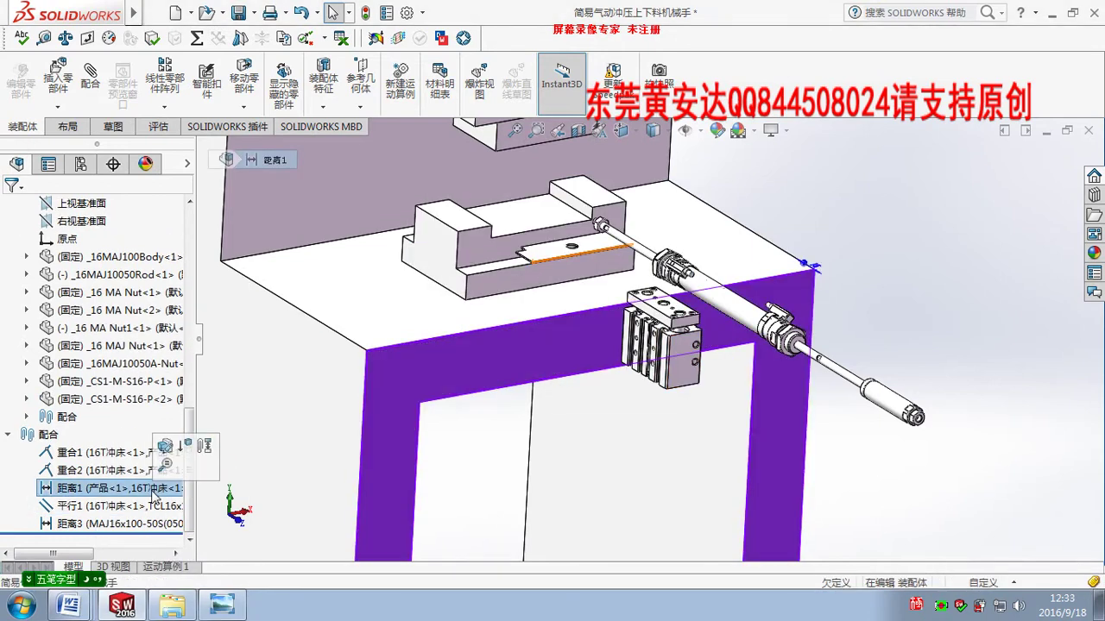
left_click(977, 272)
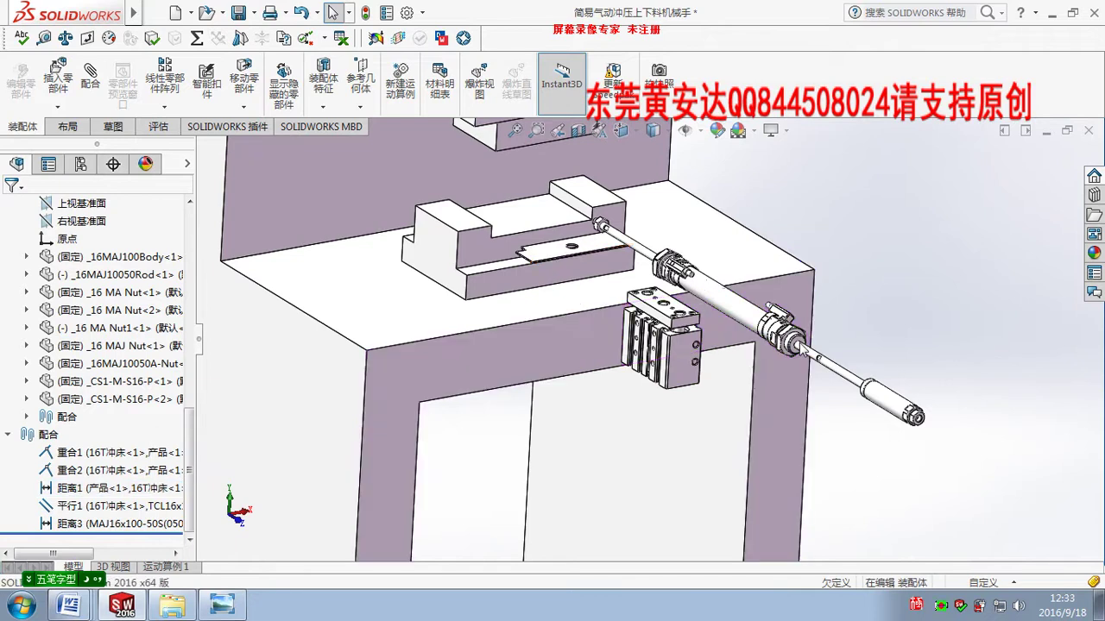
mouse_move(978, 272)
middle_mouse_down()
mouse_move(683, 403)
mouse_move(656, 380)
middle_mouse_up()
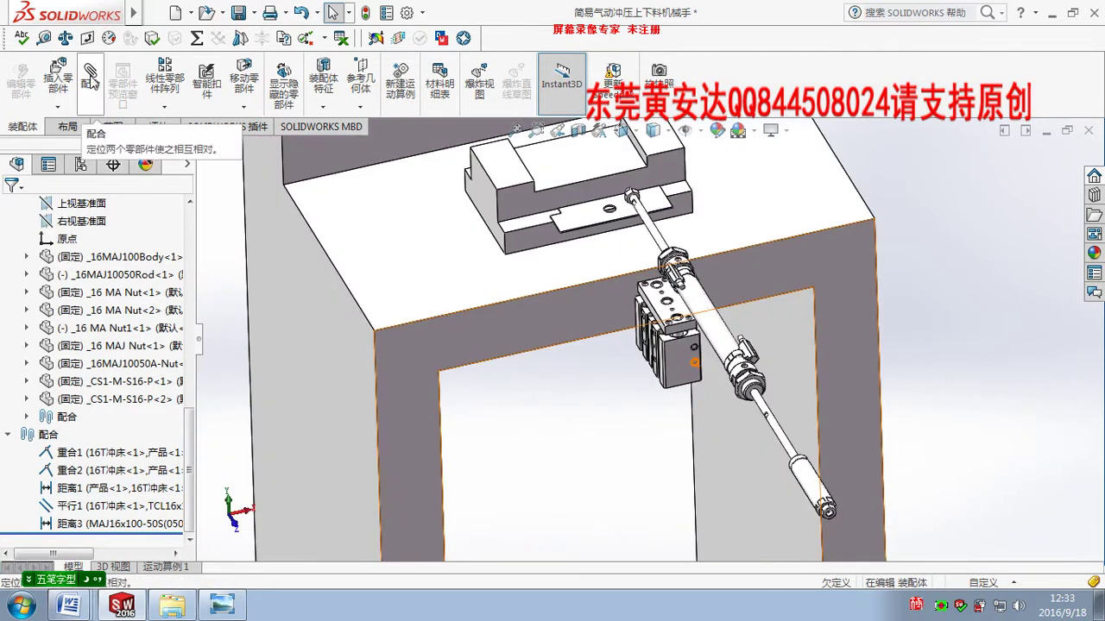
left_click(89, 76)
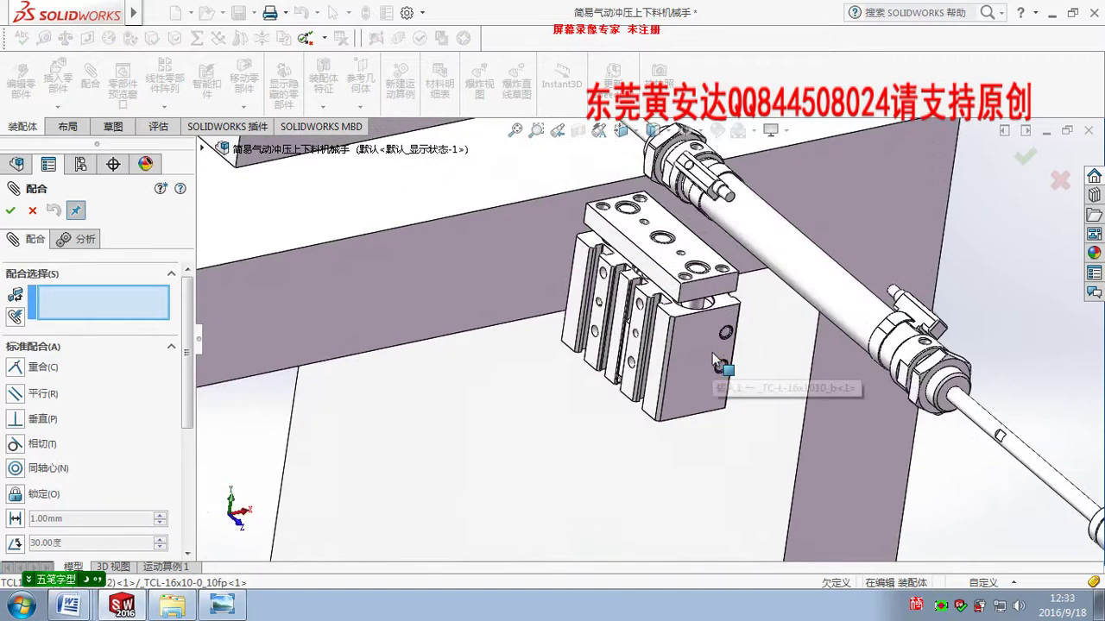
middle_click_drag(686, 245, 649, 285)
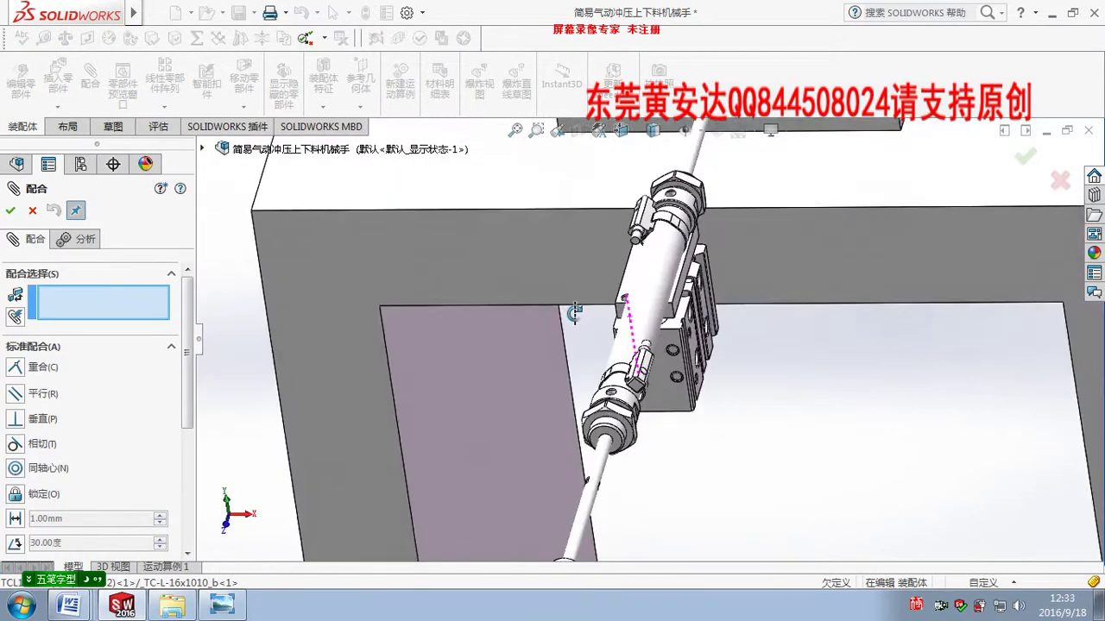
key("Escape")
mouse_move(580, 296)
middle_mouse_down()
mouse_move(788, 204)
mouse_move(571, 328)
middle_mouse_up()
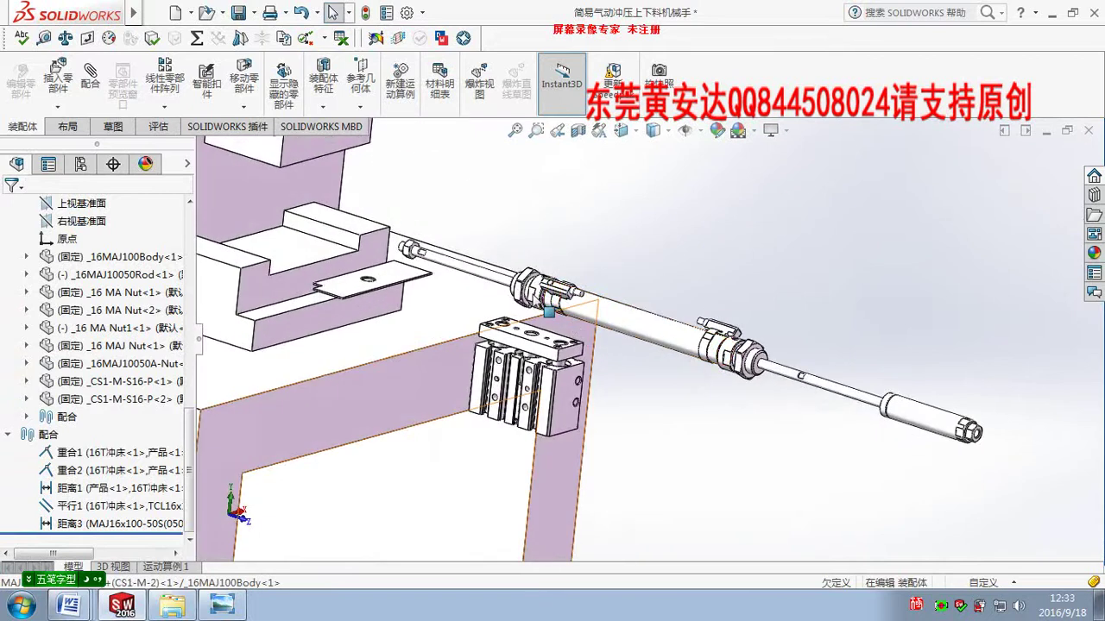
scroll(549, 312, "down", 3)
scroll(604, 320, "down", 2)
scroll(646, 331, "down", 2)
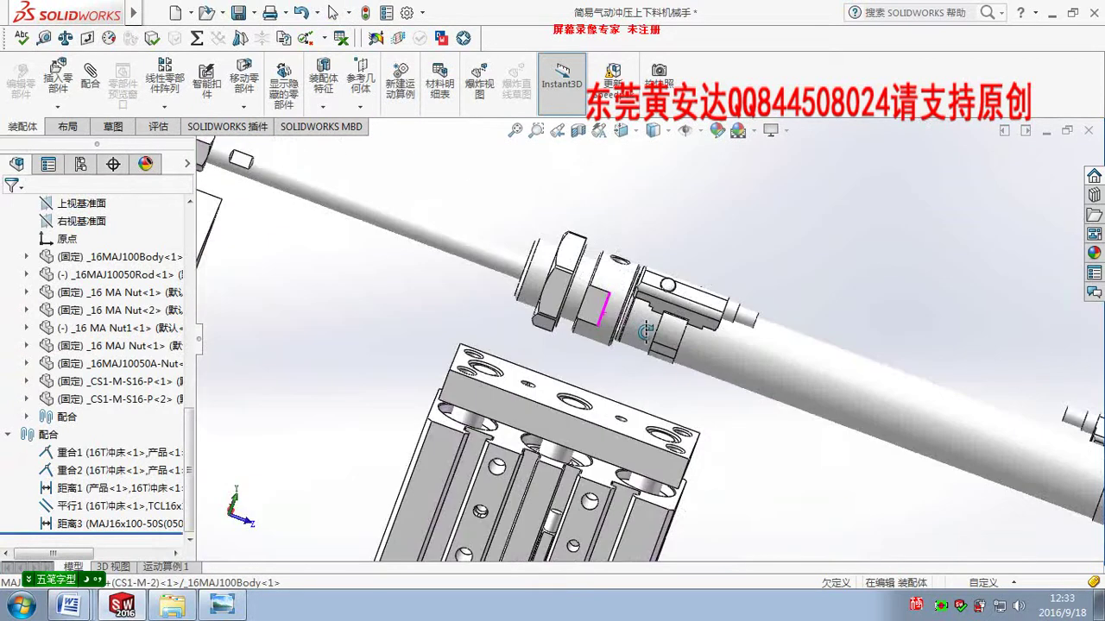
middle_click_drag(645, 331, 624, 332)
scroll(623, 332, "down", 2)
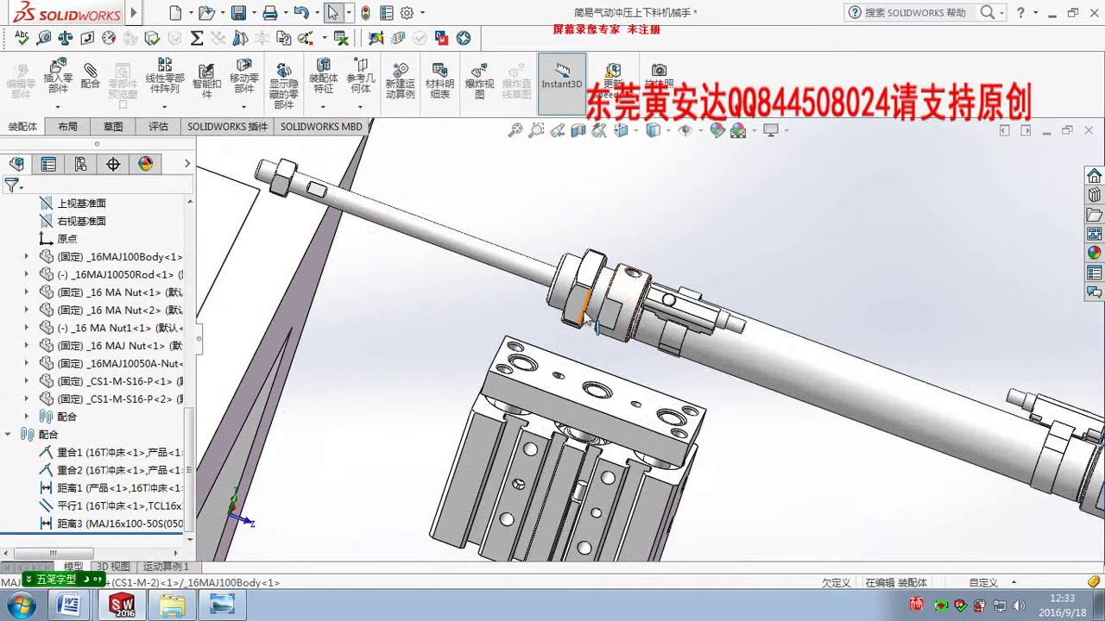
Measure the cylinder nut's circular edge to confirm 16 mm, then start a new document
left_click(43, 38)
scroll(674, 298, "down", 2)
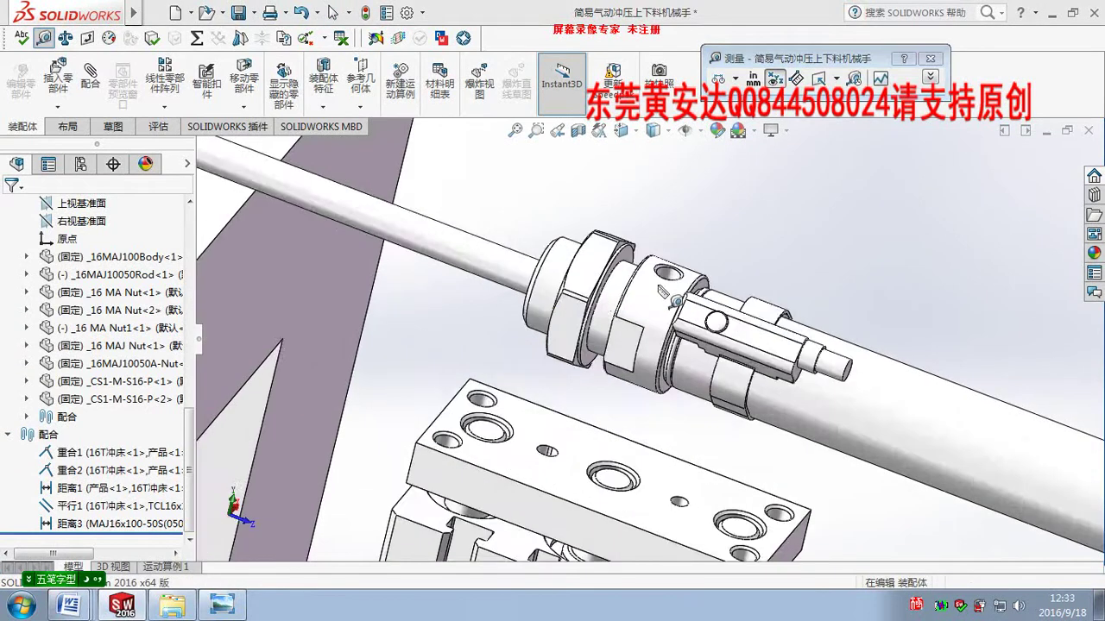
middle_click_drag(662, 295, 578, 280)
left_click(567, 274)
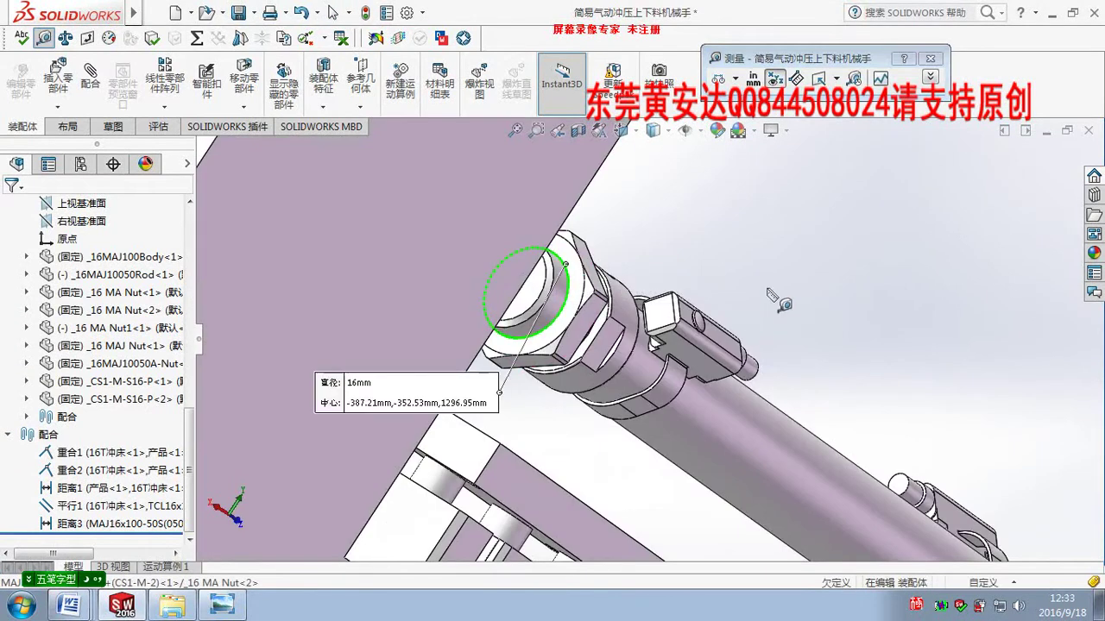
scroll(794, 285, "up", 4)
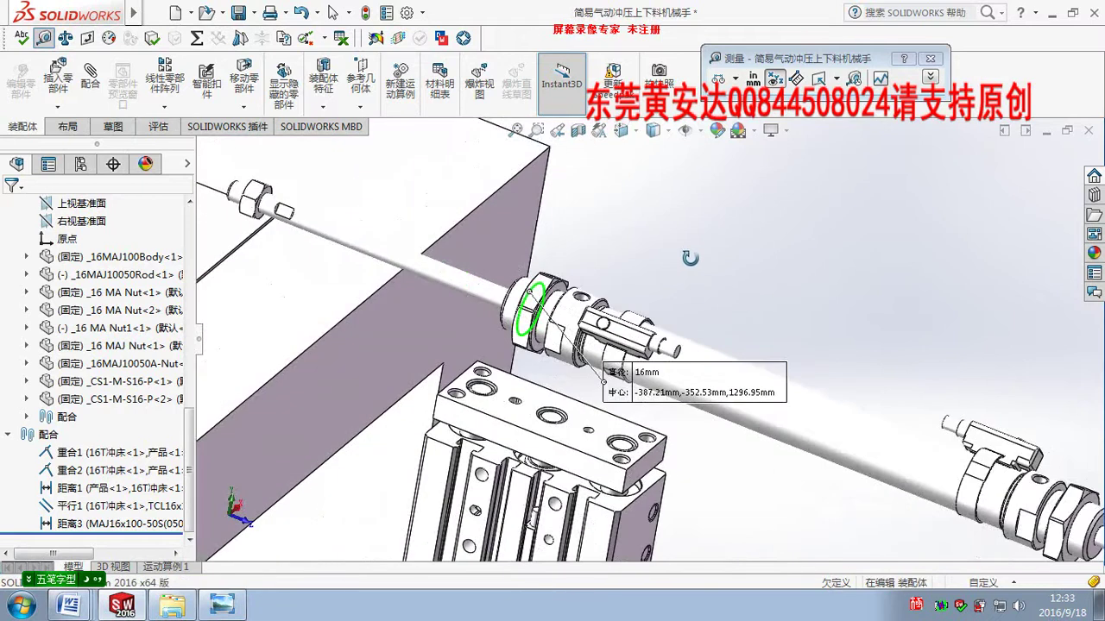
key("Escape")
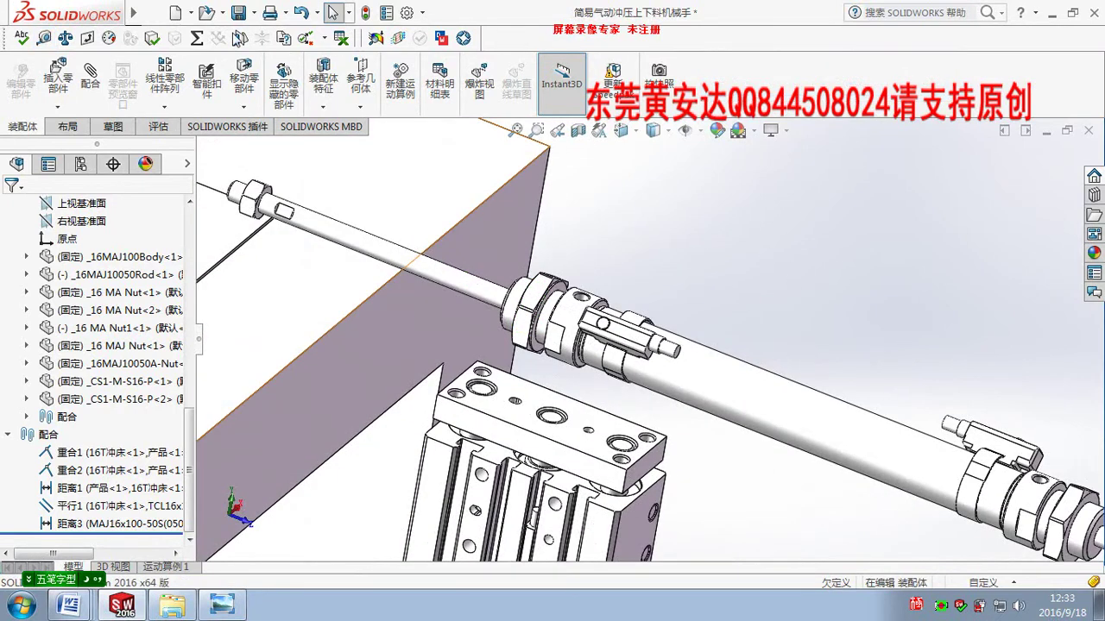
left_click(177, 14)
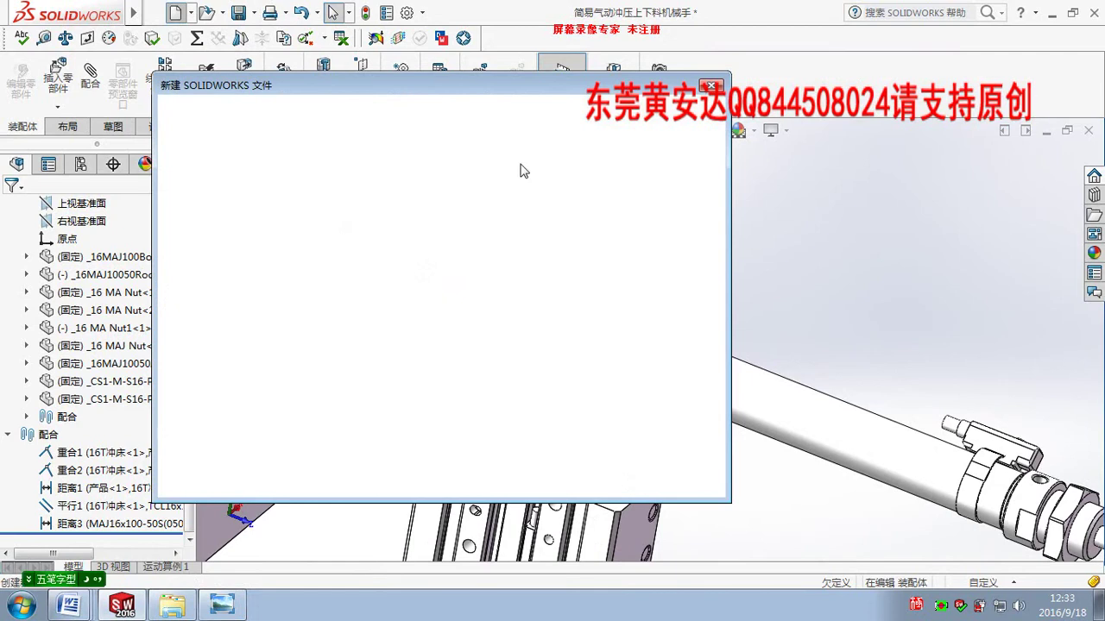
Create a new part and sketch an L of vertical and horizontal lines on the Front plane
double_click(256, 226)
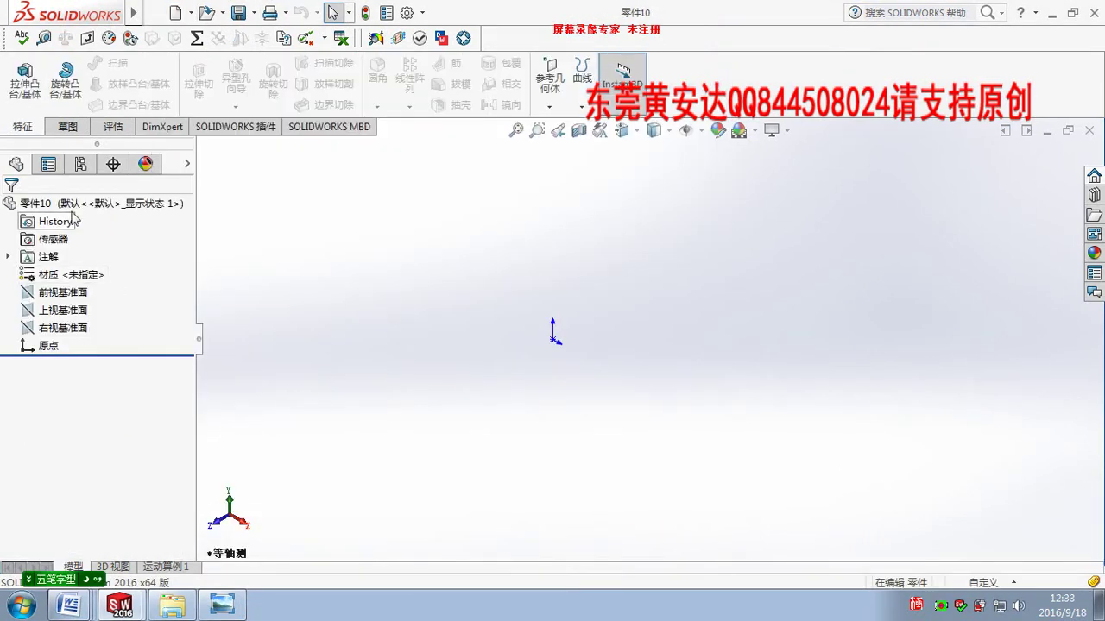
left_click(25, 76)
left_click(467, 220)
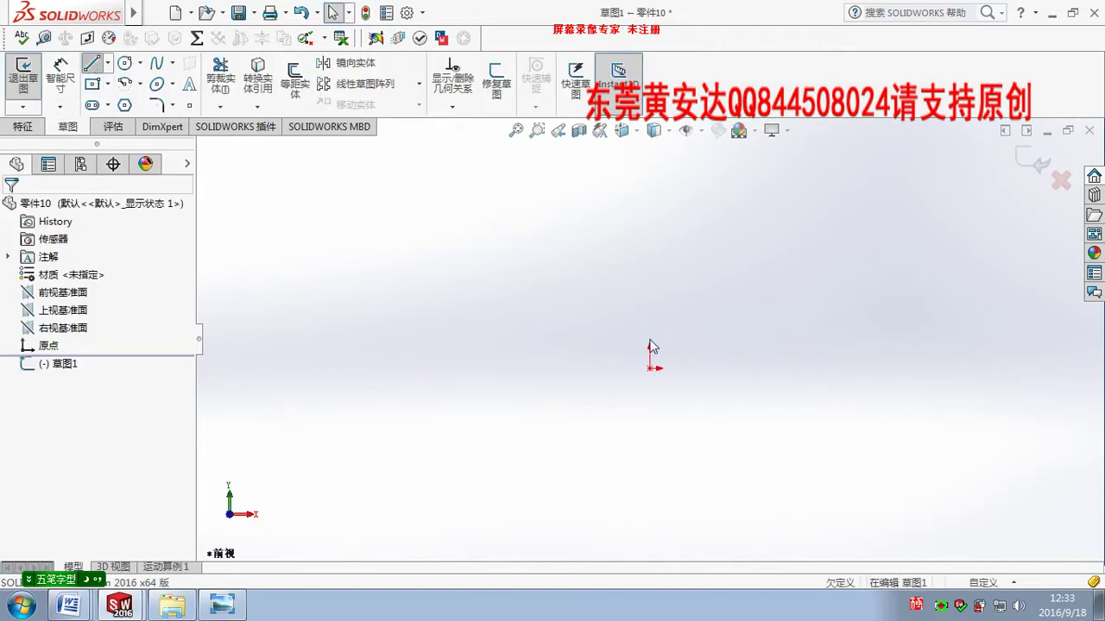
left_click(652, 370)
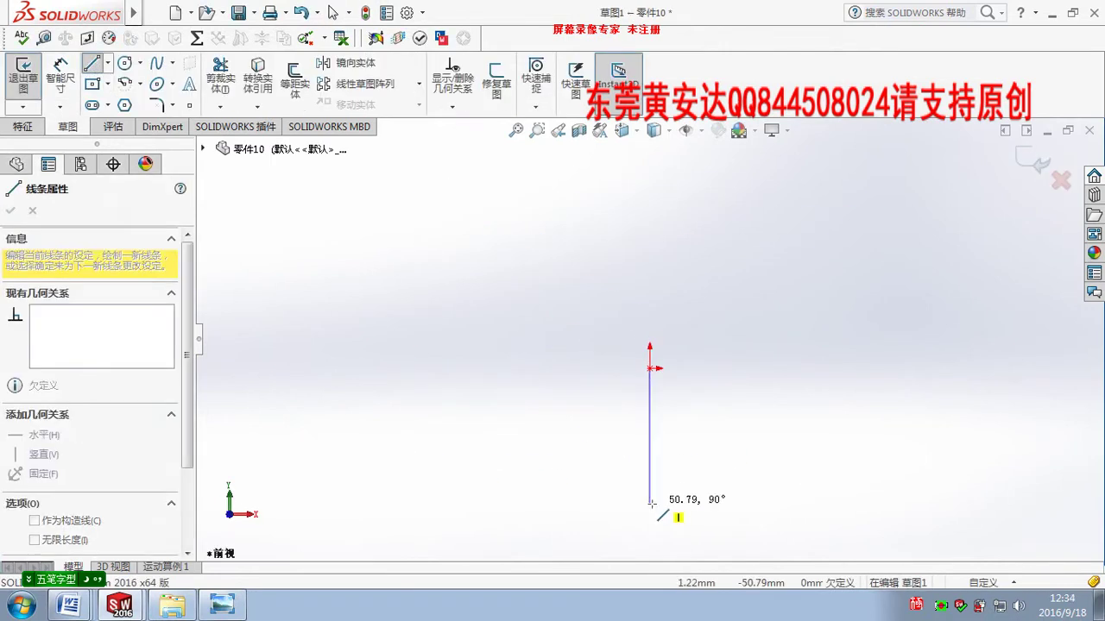
left_click(650, 515)
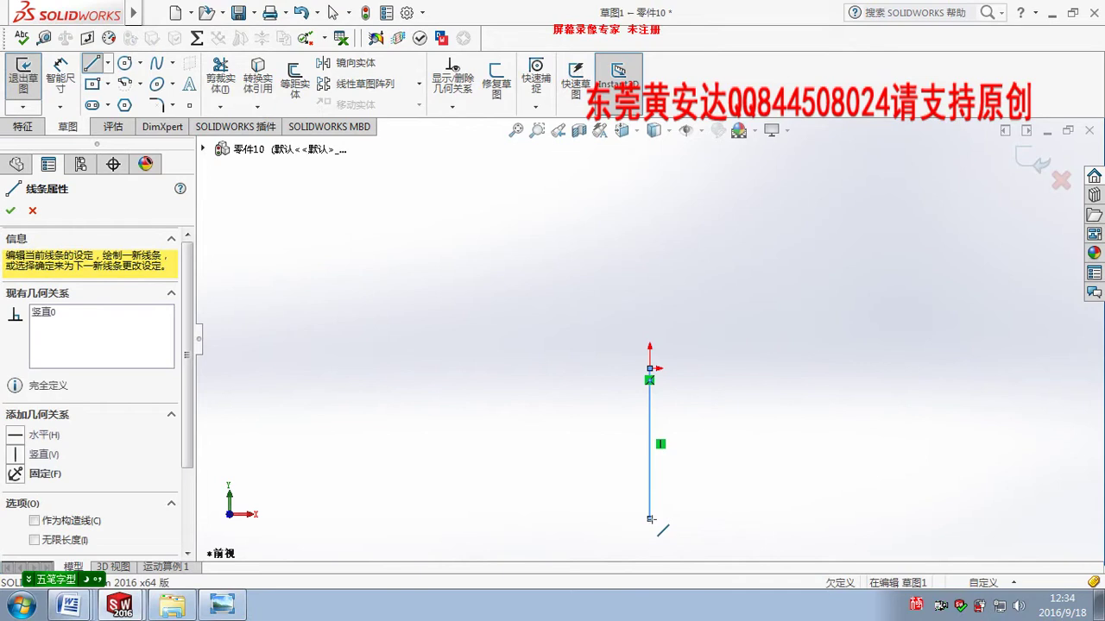
double_click(845, 520)
scroll(865, 453, "down", 2)
key("Escape")
scroll(751, 431, "up", 4)
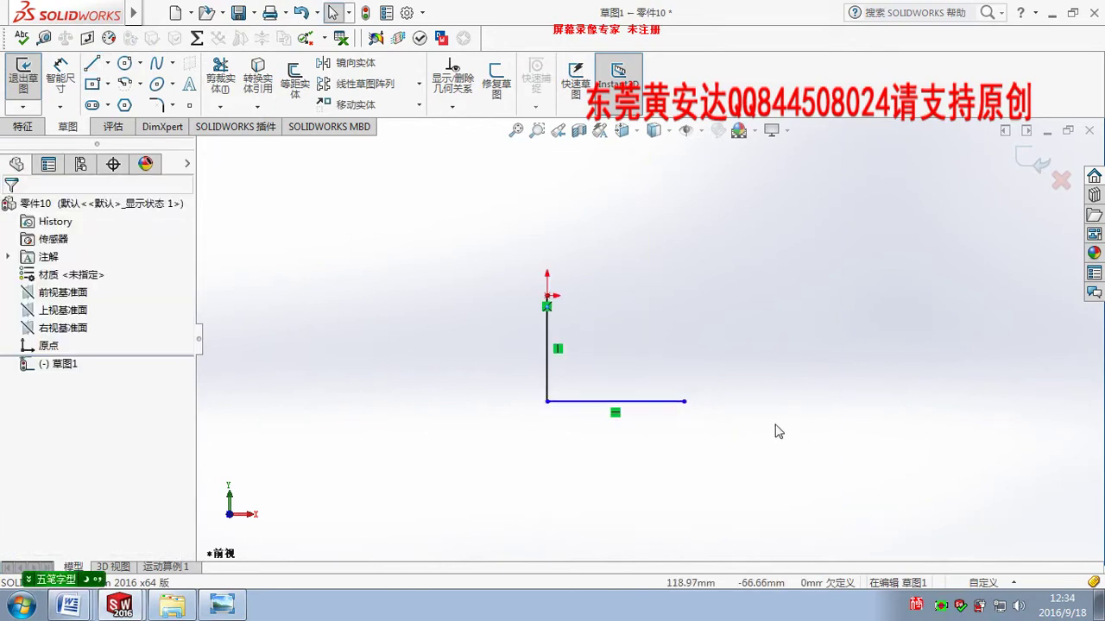
scroll(675, 397, "down", 2)
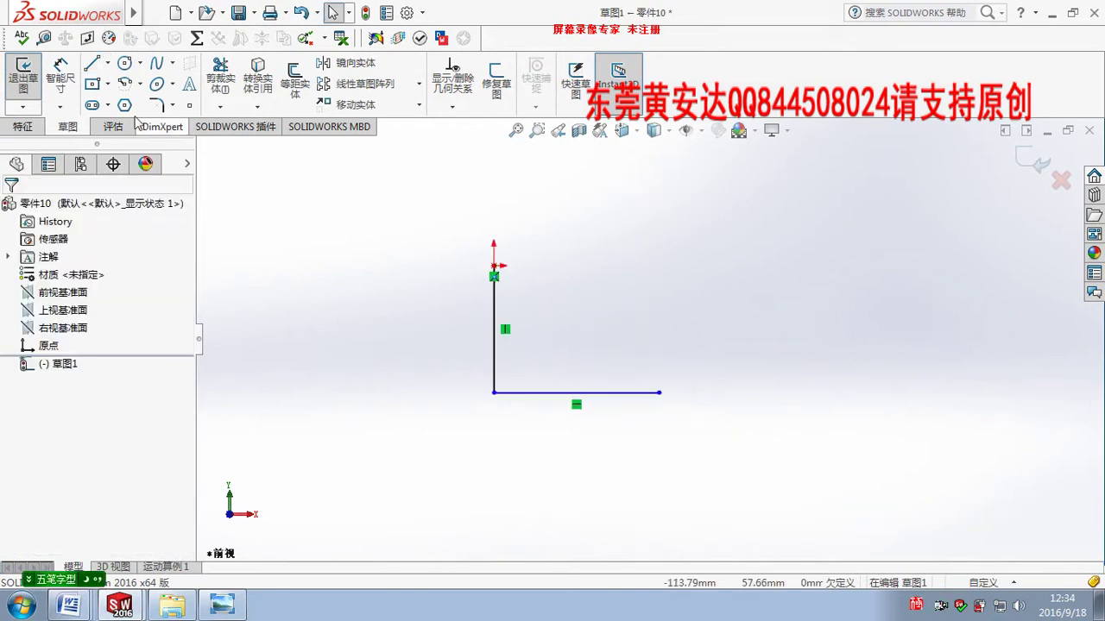
Dimension both legs of the L to 50 mm and select both lines
left_click(71, 76)
left_click(494, 329)
left_click(445, 350)
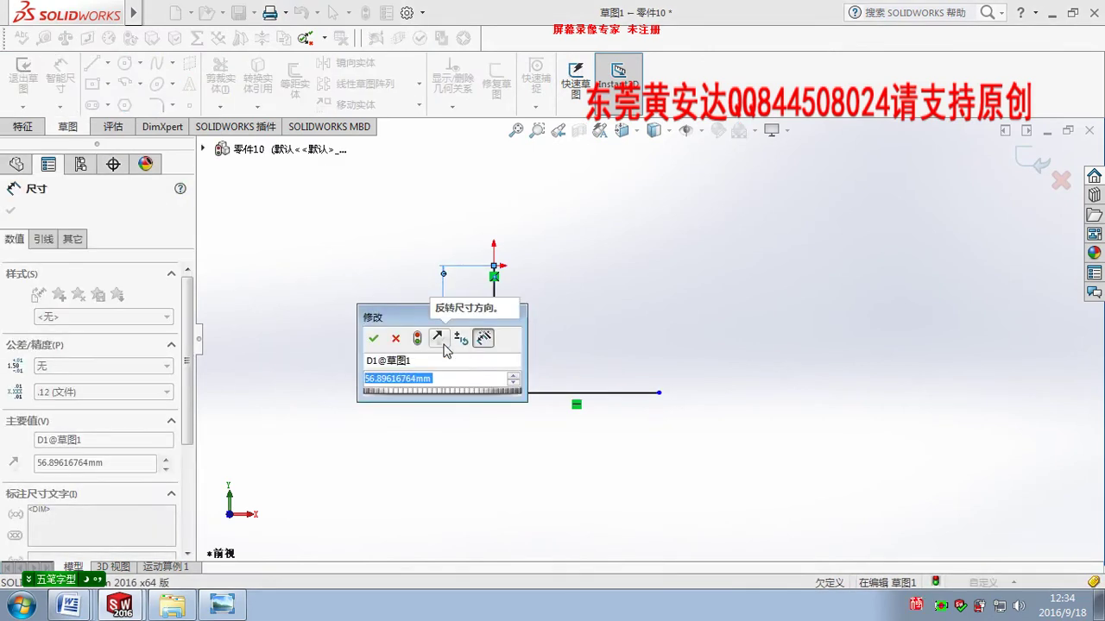
type("50")
key("Return")
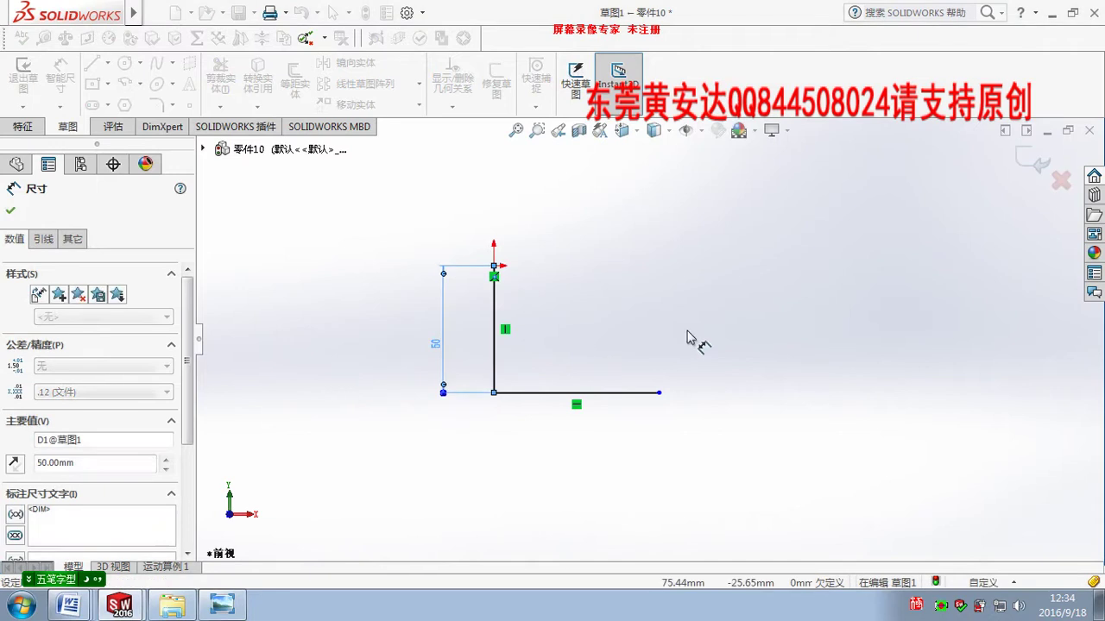
scroll(649, 349, "down", 1)
left_click(619, 403)
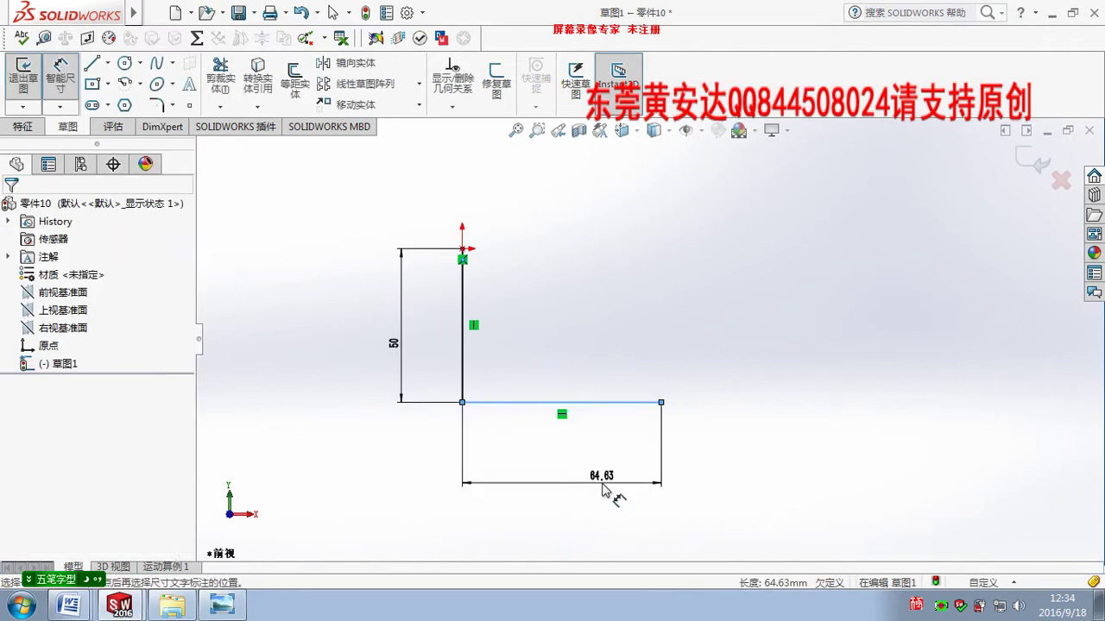
left_click(604, 485)
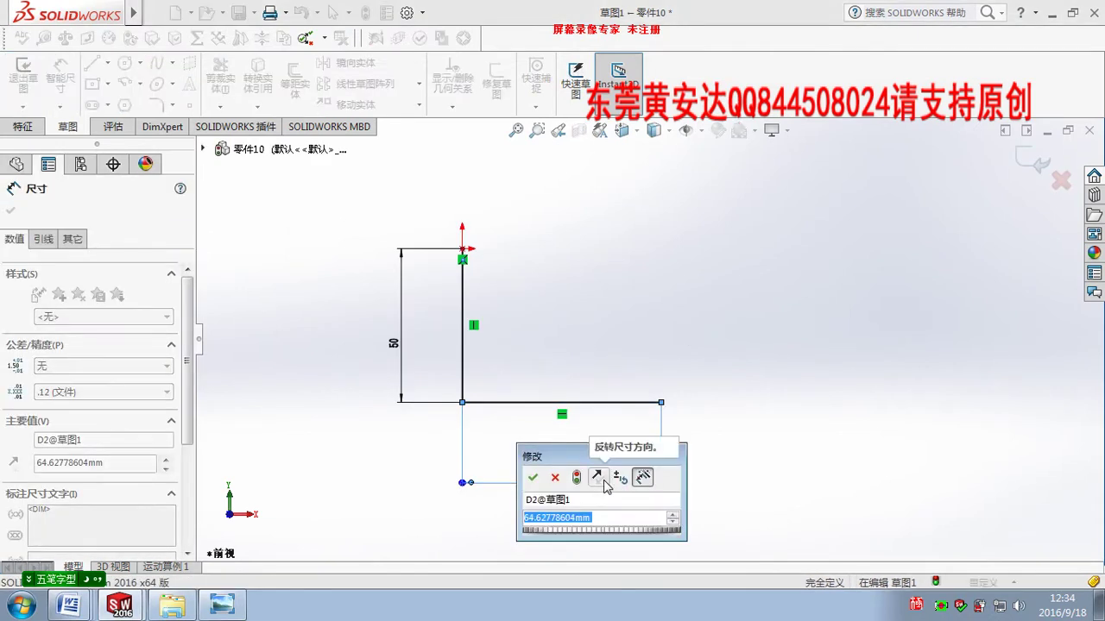
type("50")
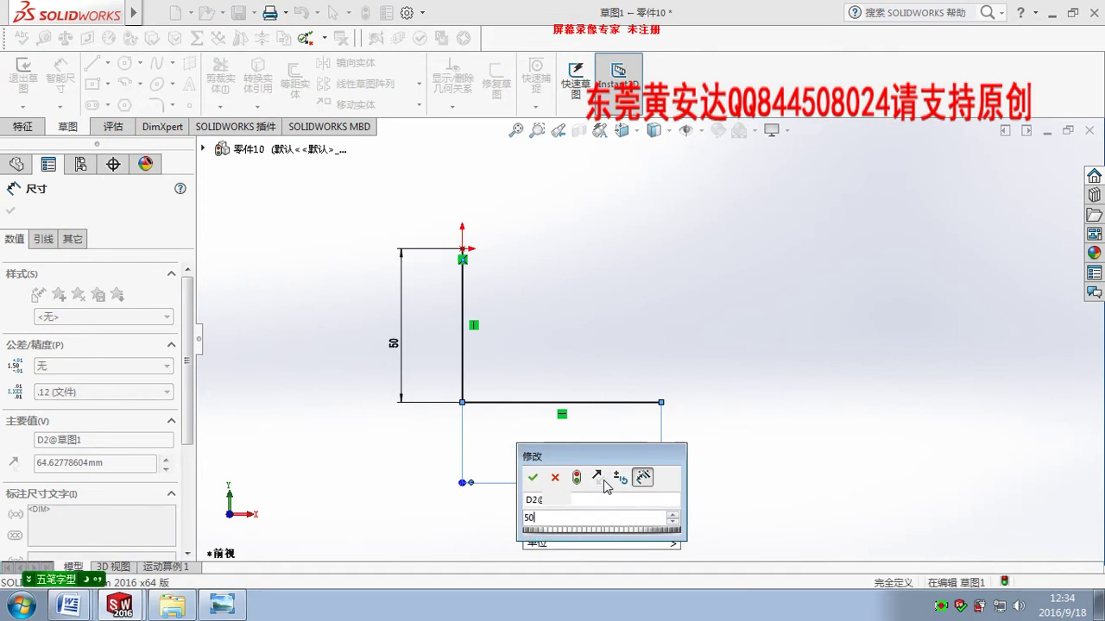
key("Return")
left_click(727, 403)
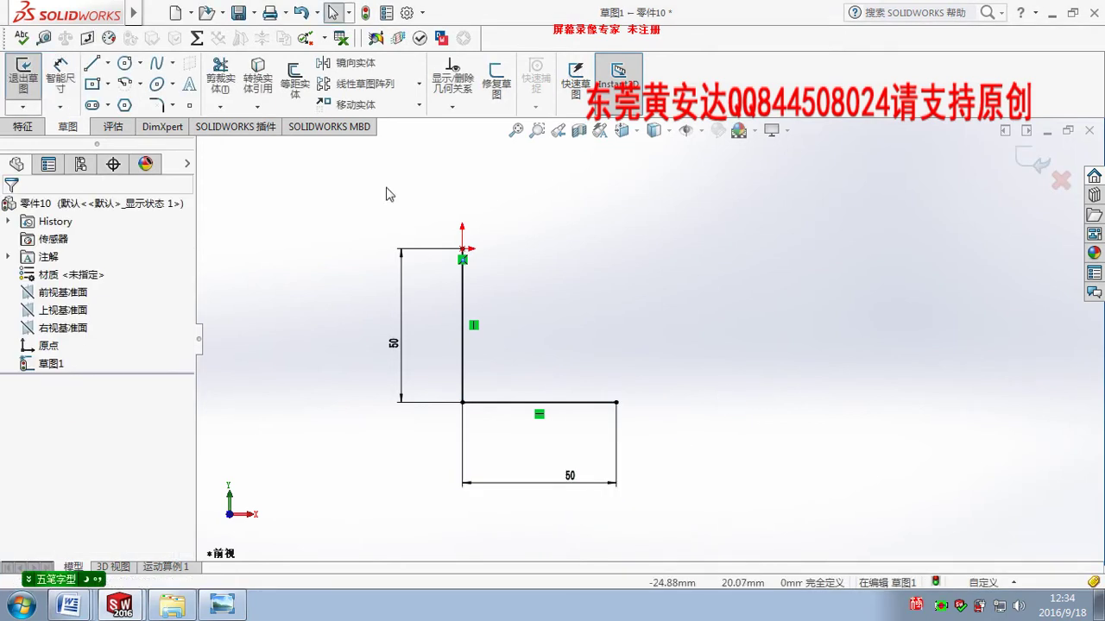
left_click_drag(386, 193, 734, 454)
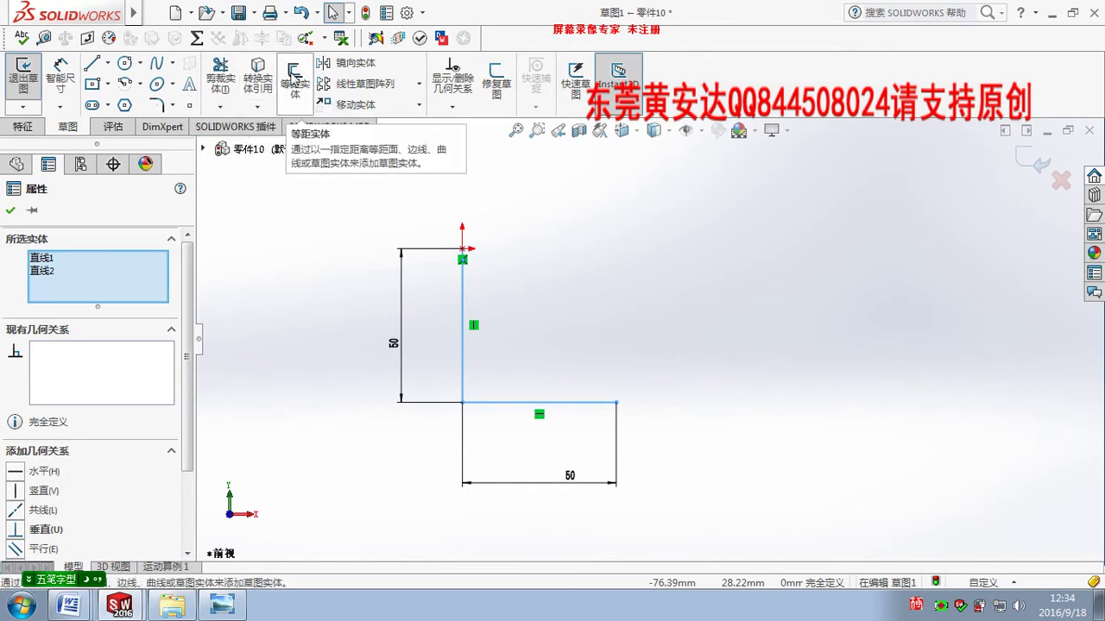
Offset the L lines by 4 mm, cap the top and right ends with lines, and exit the sketch
left_click(294, 79)
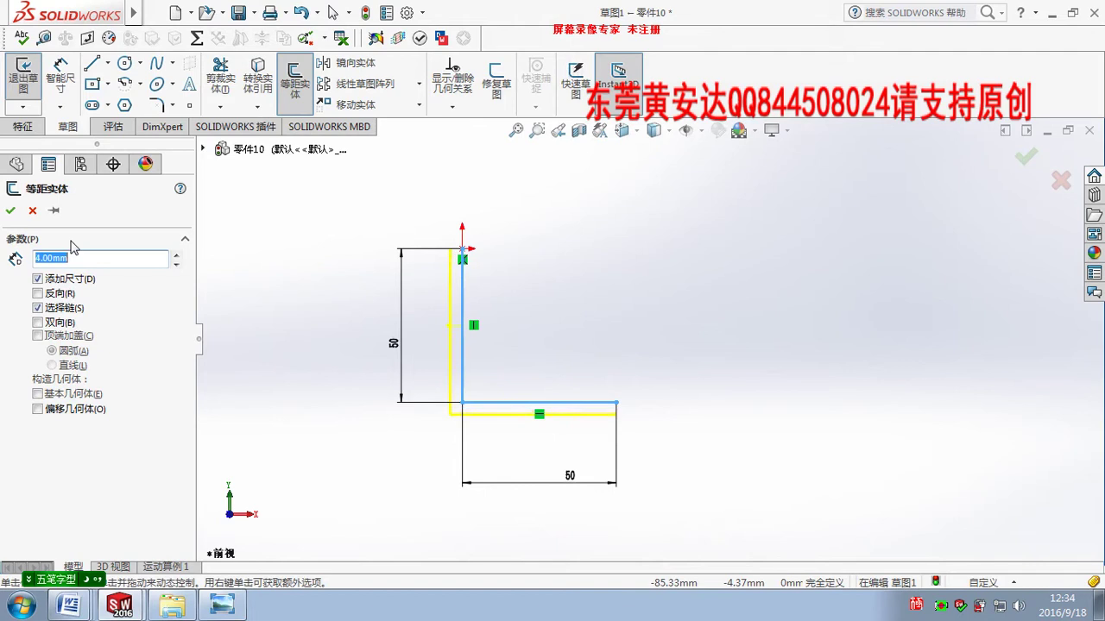
left_click(12, 210)
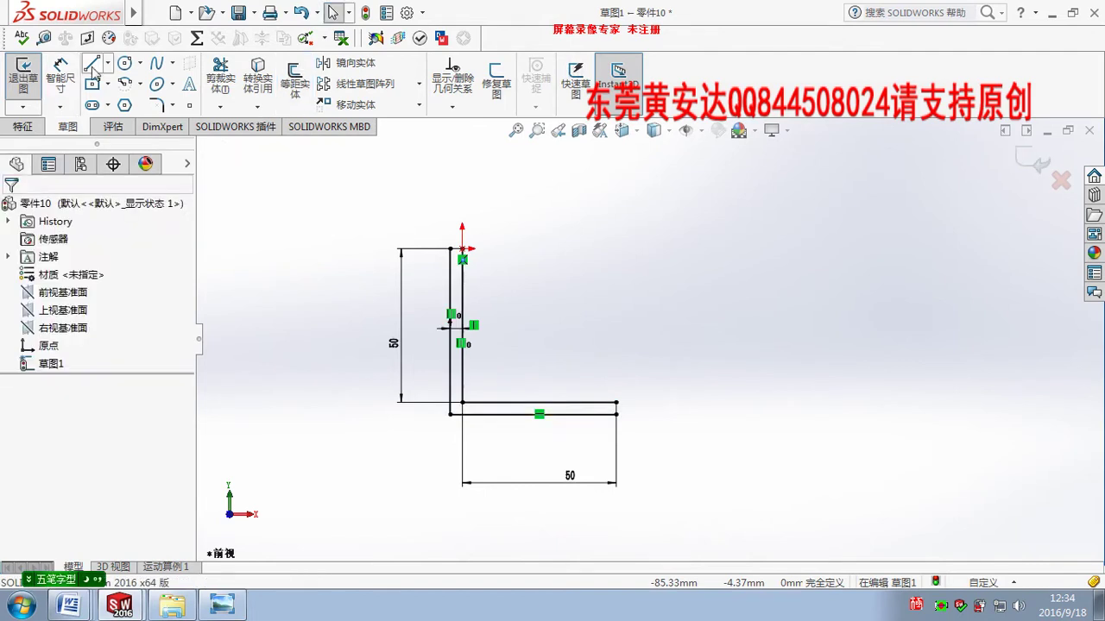
left_click(93, 69)
scroll(420, 246, "down", 3)
scroll(364, 179, "down", 2)
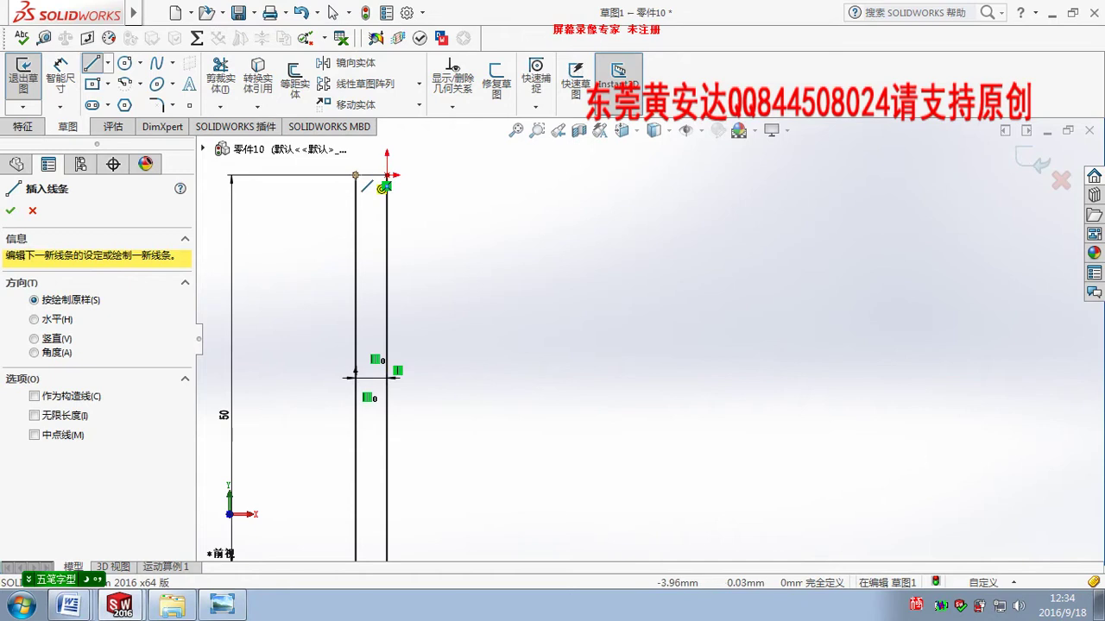
left_click_drag(356, 175, 386, 175)
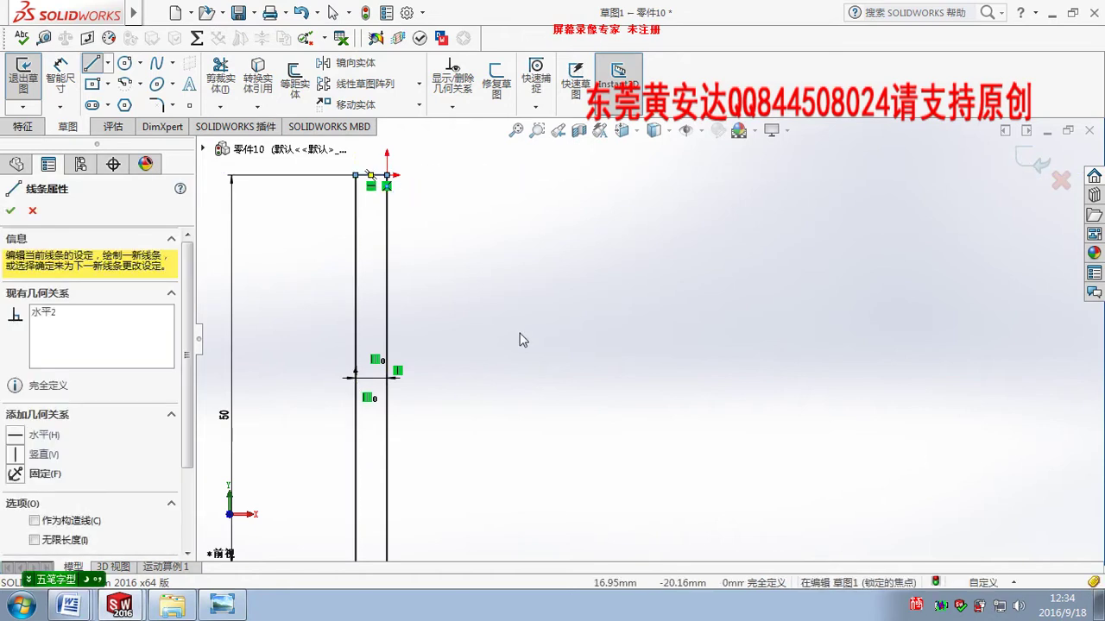
scroll(522, 339, "up", 3)
scroll(660, 418, "down", 2)
scroll(667, 418, "down", 1)
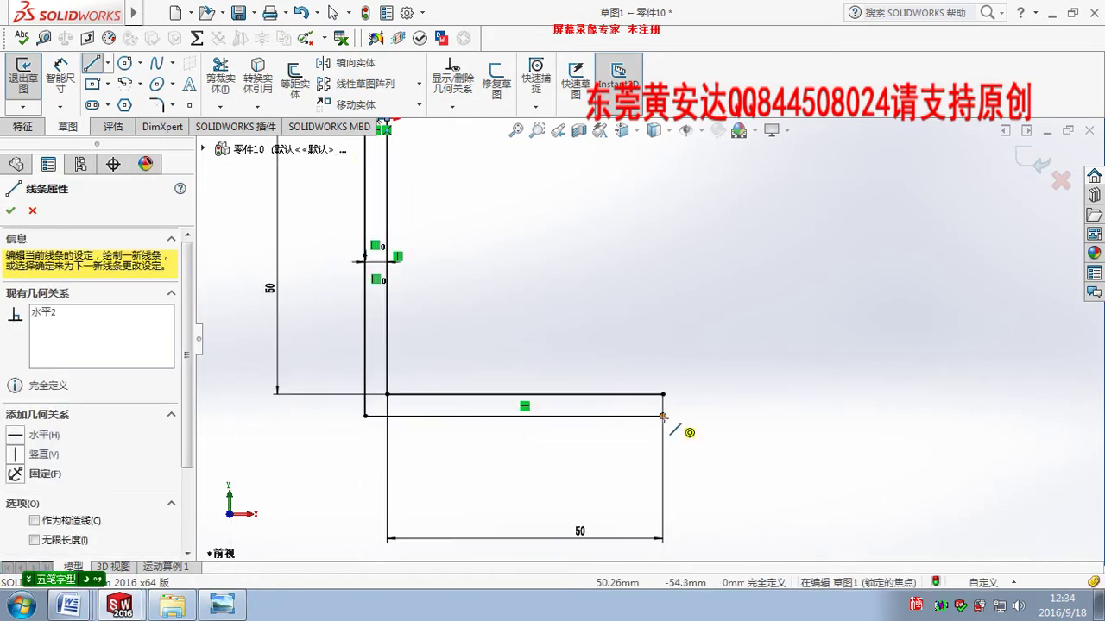
left_click_drag(662, 417, 663, 395)
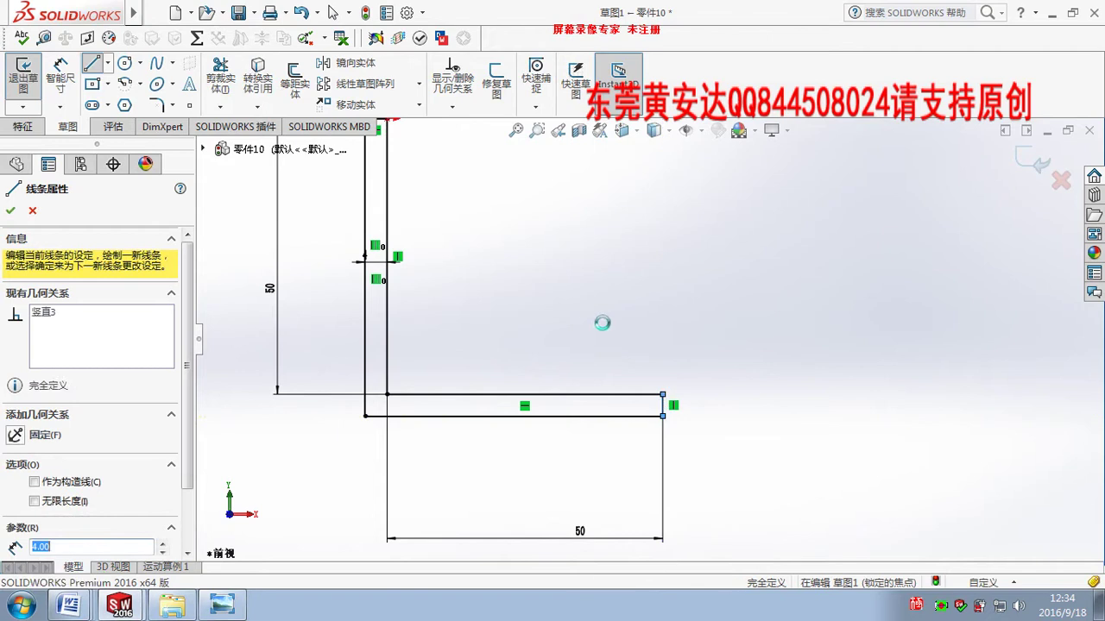
left_click(22, 126)
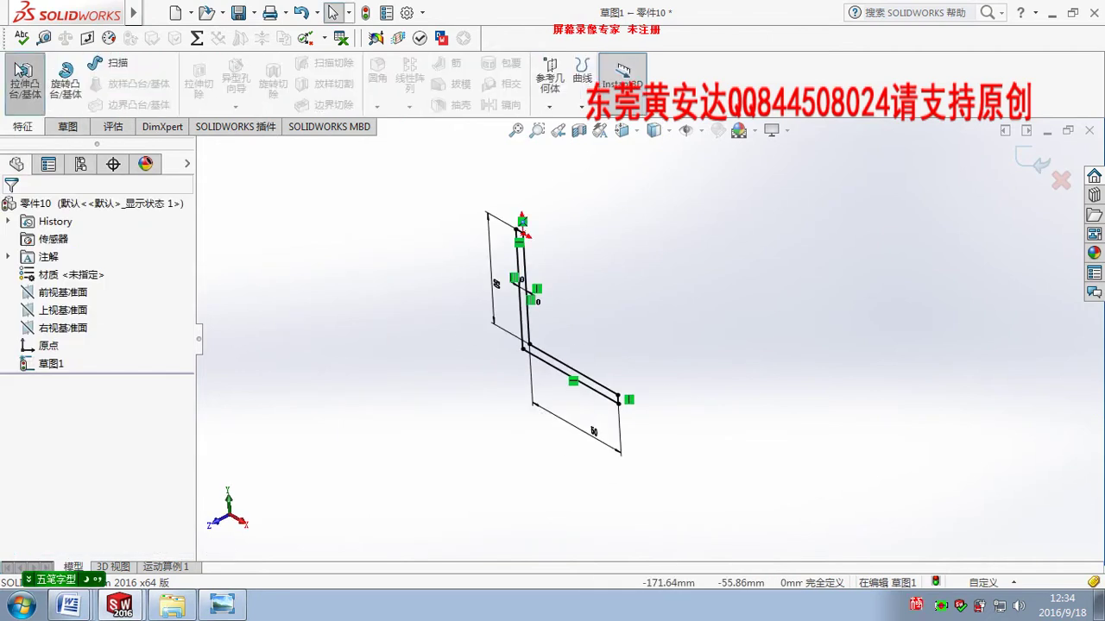
Extrude the closed L profile to a depth of 90 mm as Boss-Extrude1
left_click(23, 69)
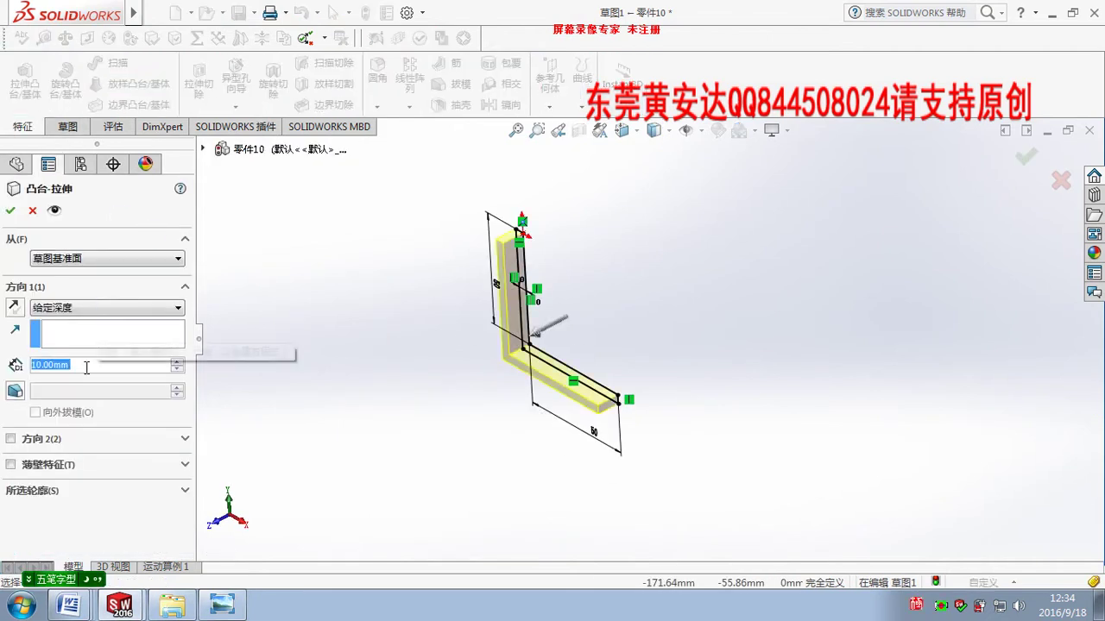
left_click(119, 604)
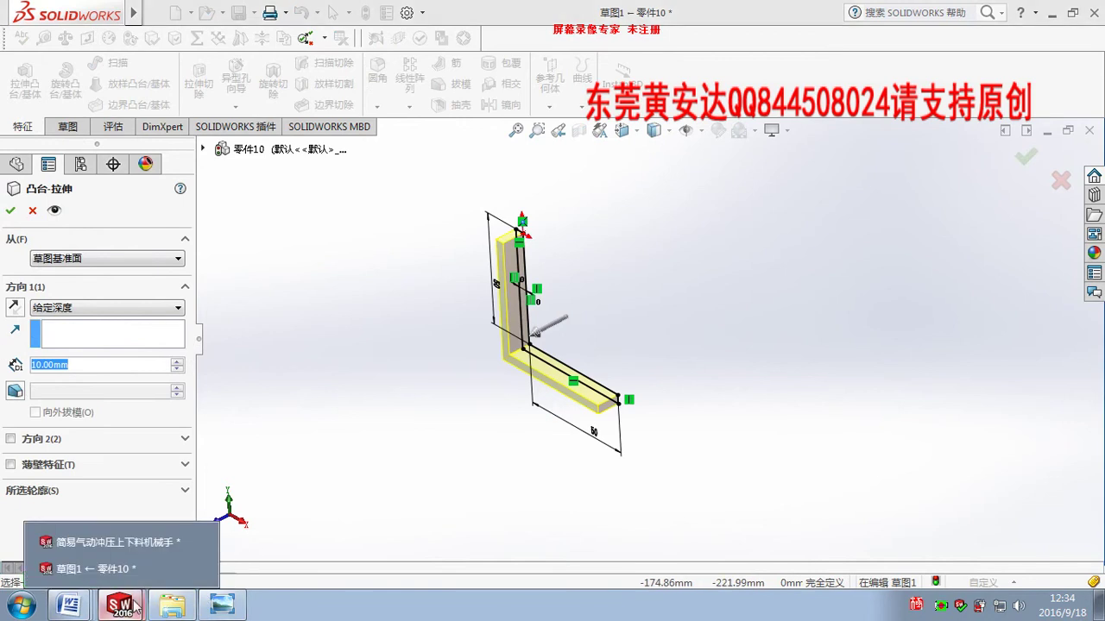
left_click(117, 572)
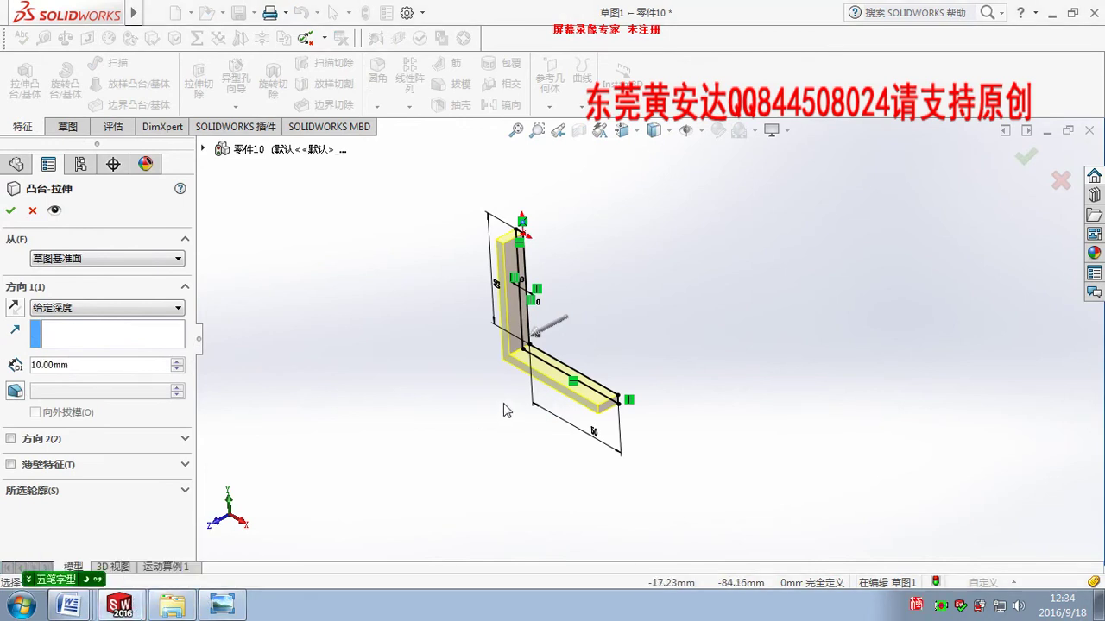
left_click(89, 365)
type("90")
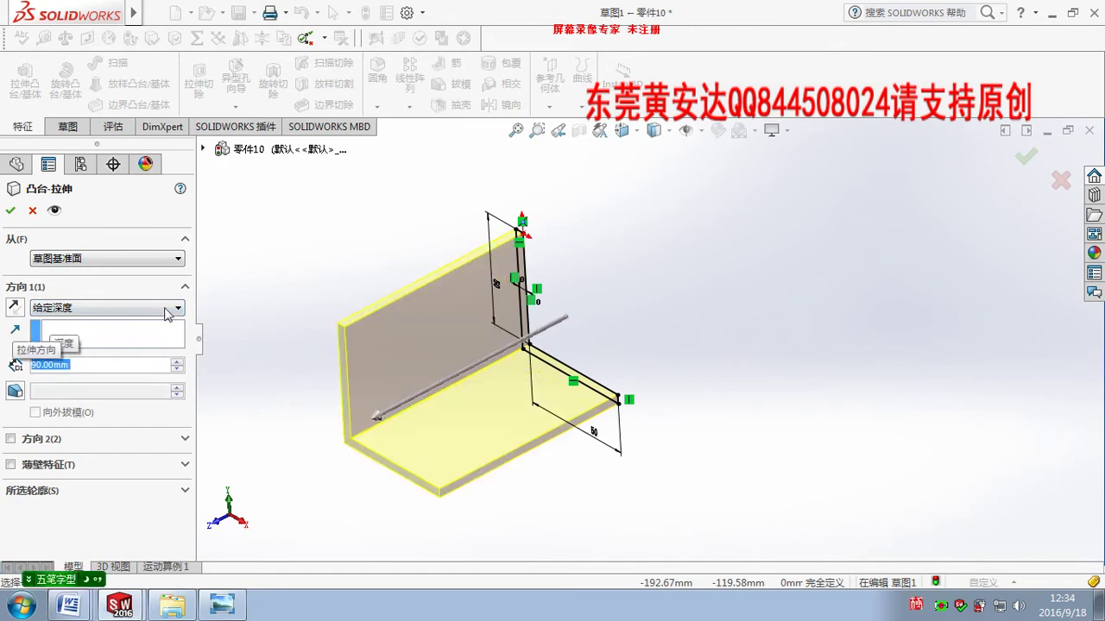
mouse_move(572, 316)
middle_mouse_down()
mouse_move(497, 297)
mouse_move(535, 321)
middle_mouse_up()
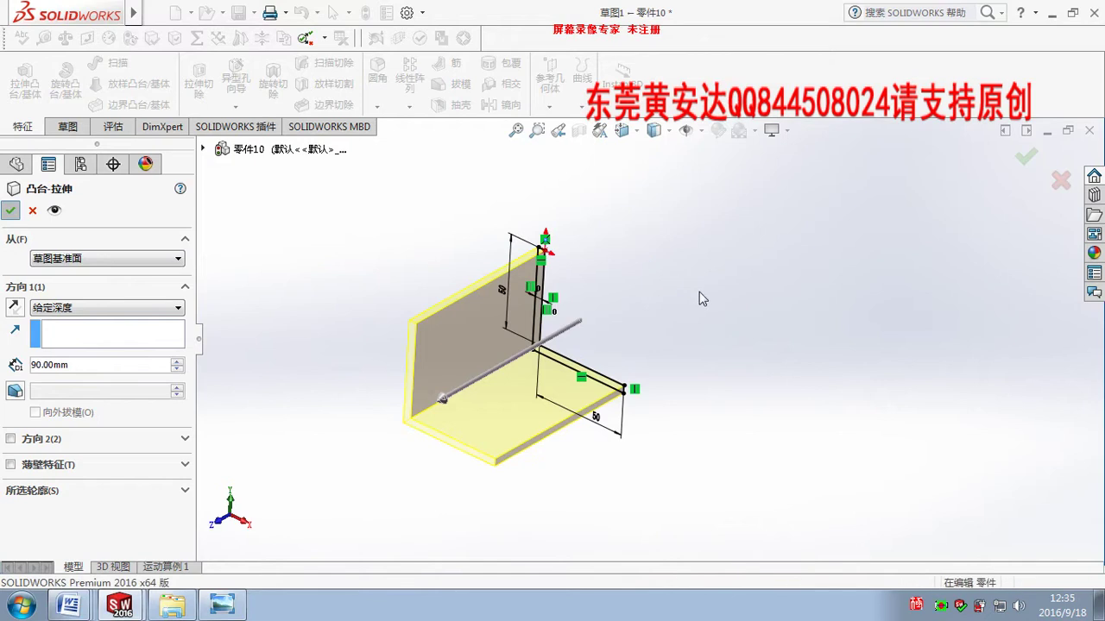
key("Return")
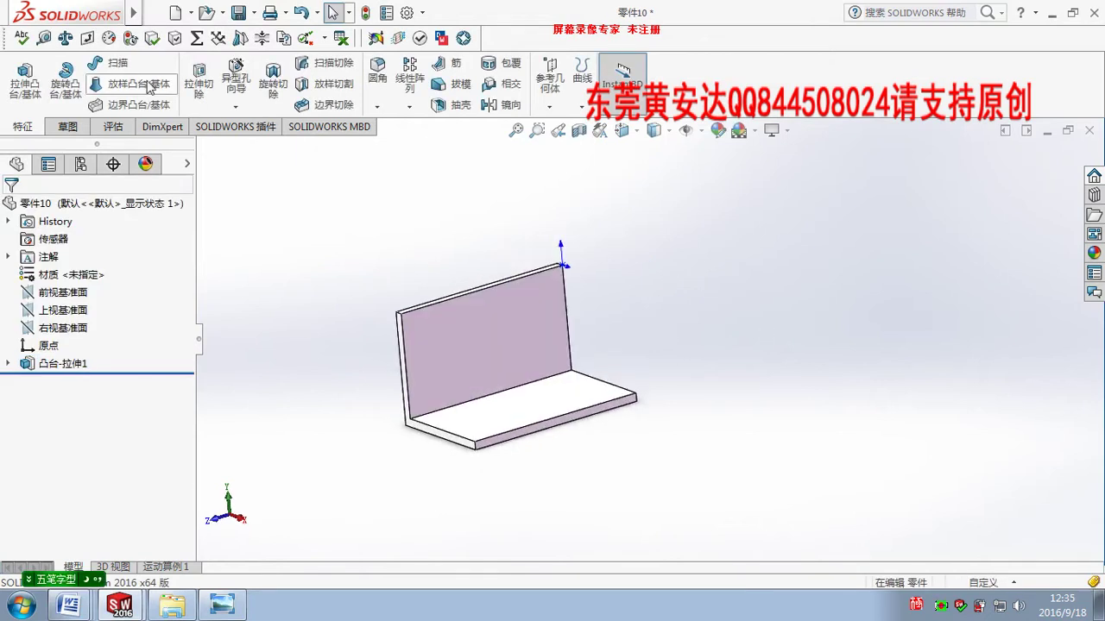
Sketch on the bracket's vertical face and draw a horizontal centerline across it
left_click(198, 82)
left_click(542, 312)
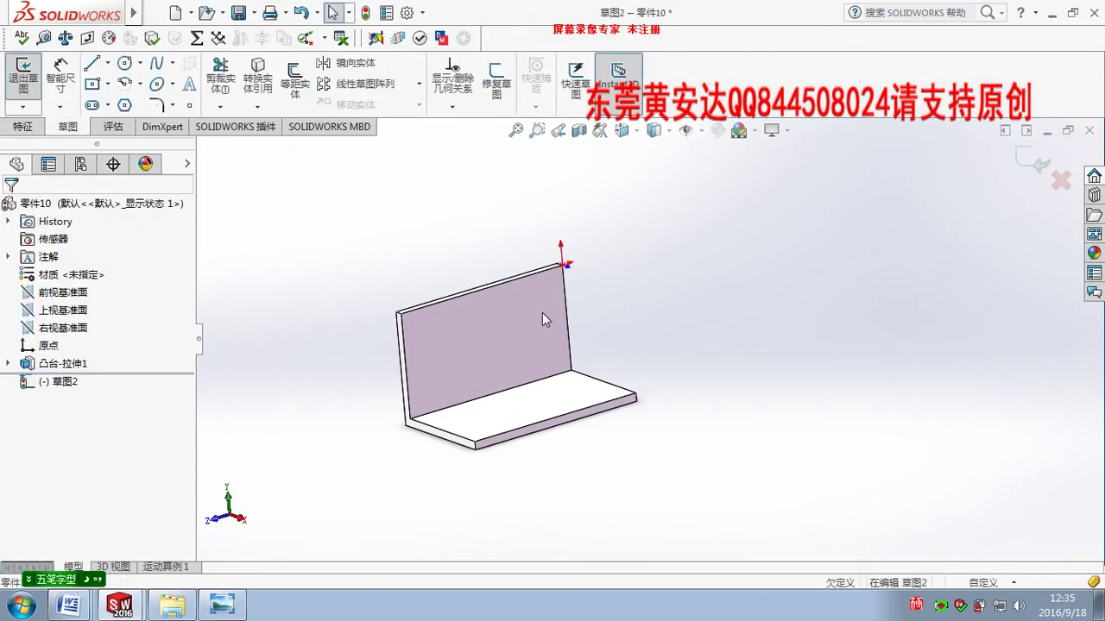
left_click(125, 64)
left_click(107, 63)
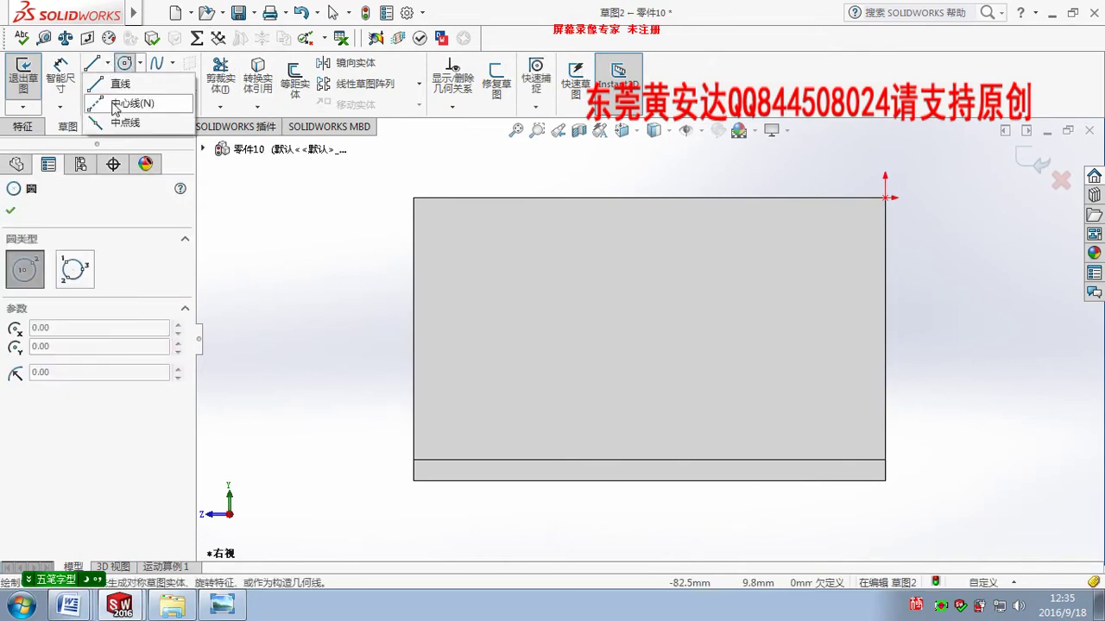
left_click(121, 102)
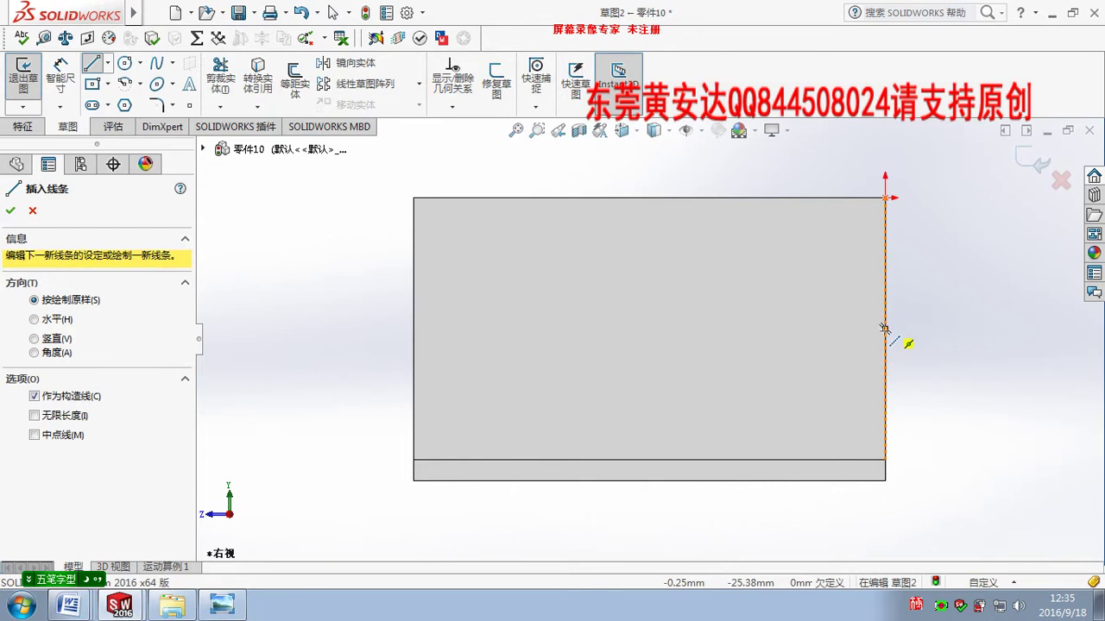
left_click(885, 329)
left_click(409, 329)
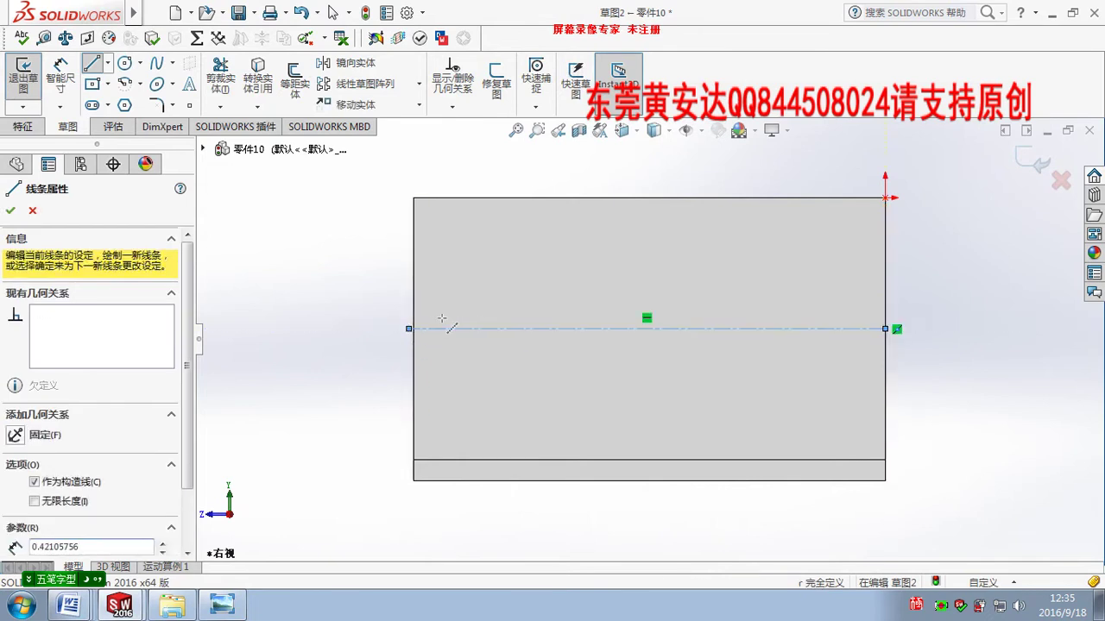
key("Escape")
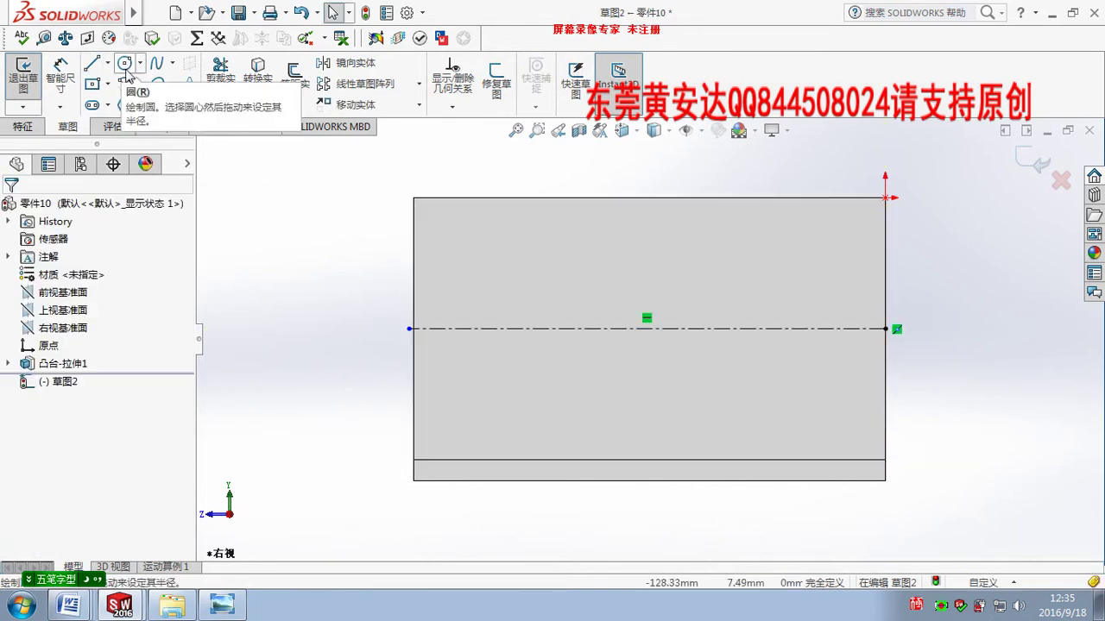
Draw a circle centred on the centerline and dimension it to Ø18
left_click(125, 64)
left_click(786, 329)
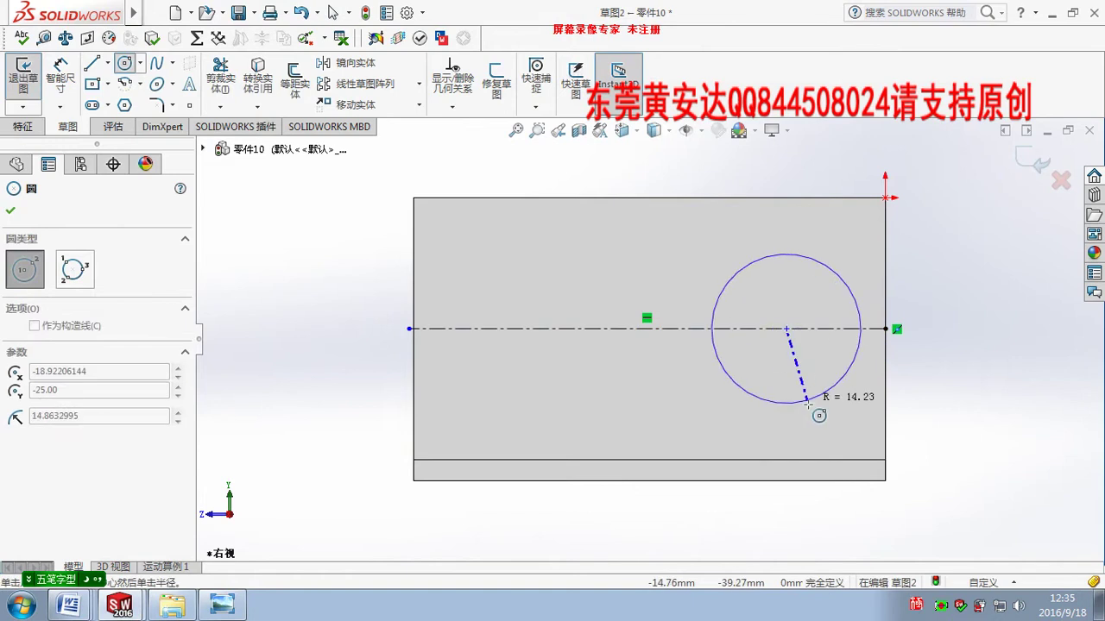
left_click(802, 405)
left_click(64, 74)
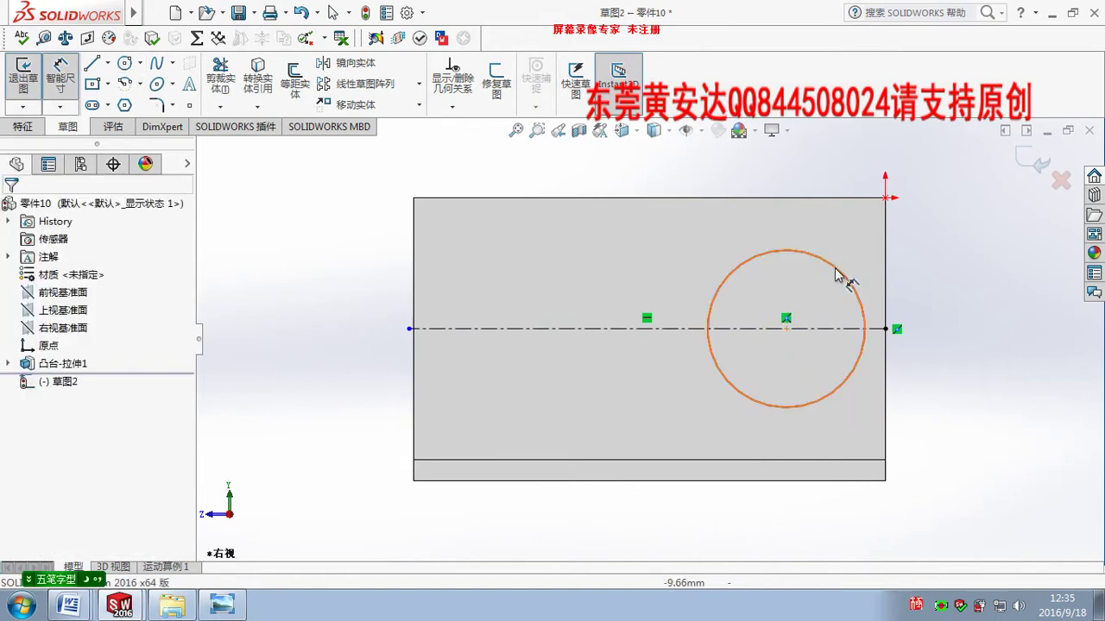
left_click(849, 282)
left_click(958, 235)
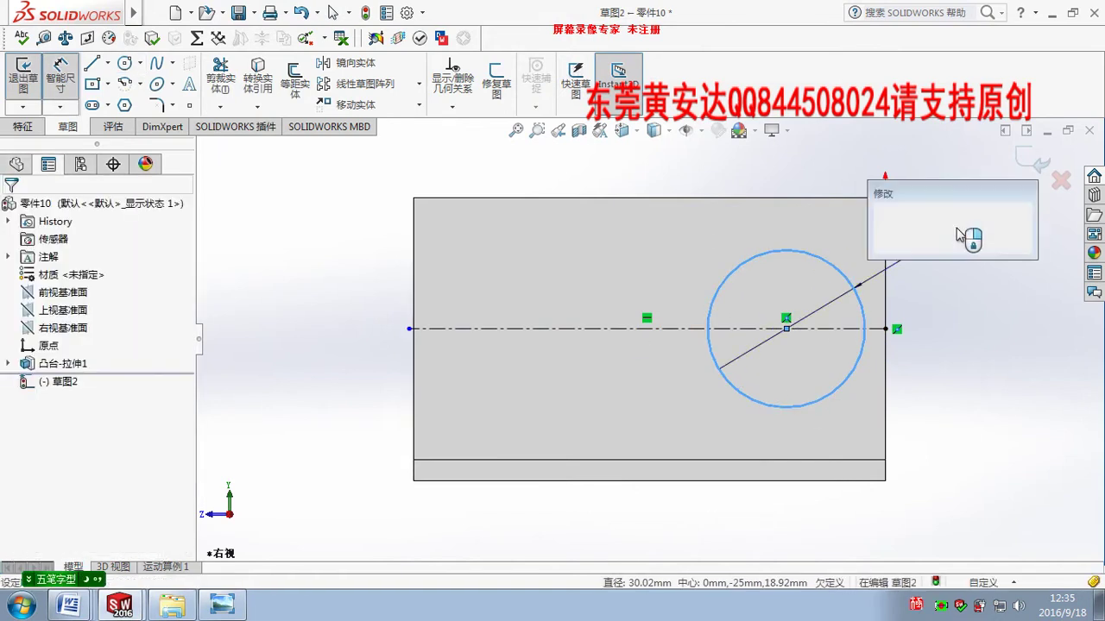
type("18")
key("Return")
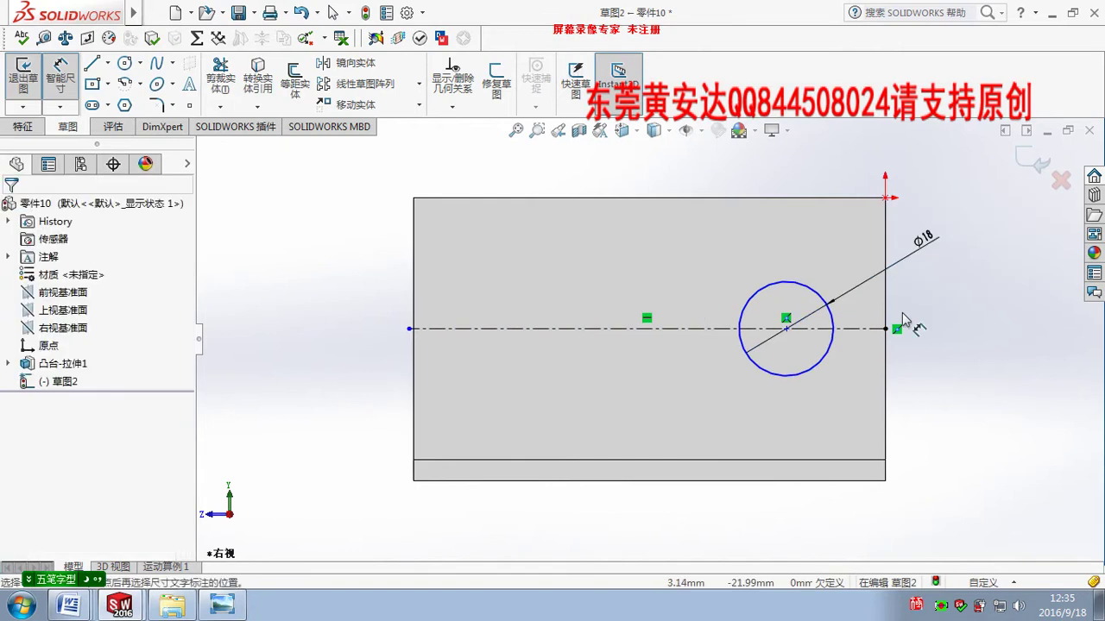
scroll(907, 317, "down", 1)
key("Escape")
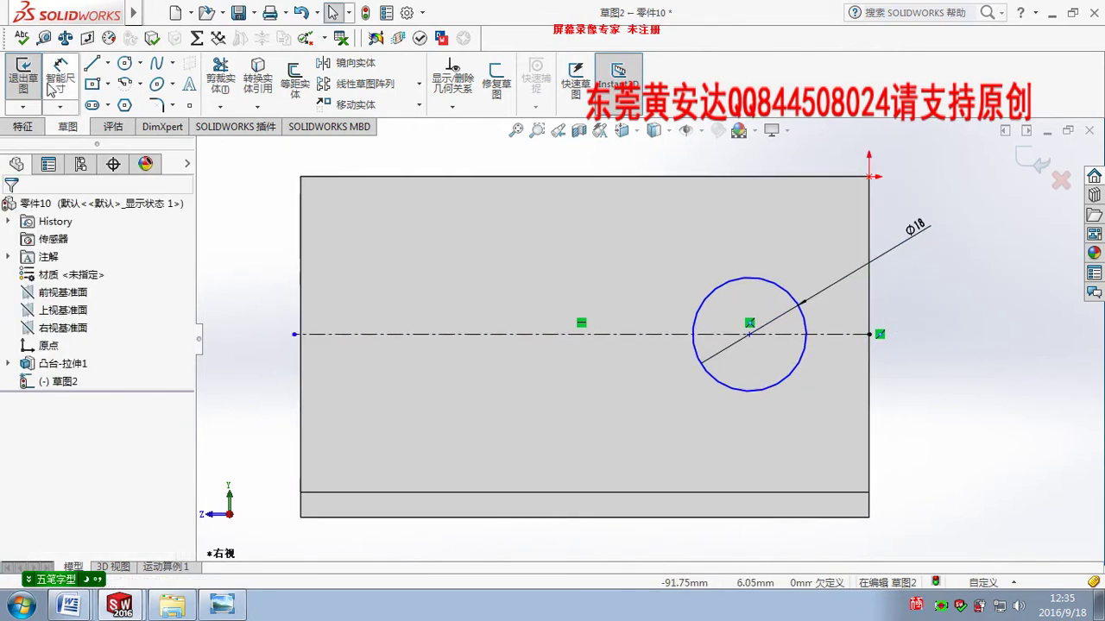
Dimension the circle centre 20 mm from the right edge and exit the sketch
left_click(50, 86)
left_click(800, 366)
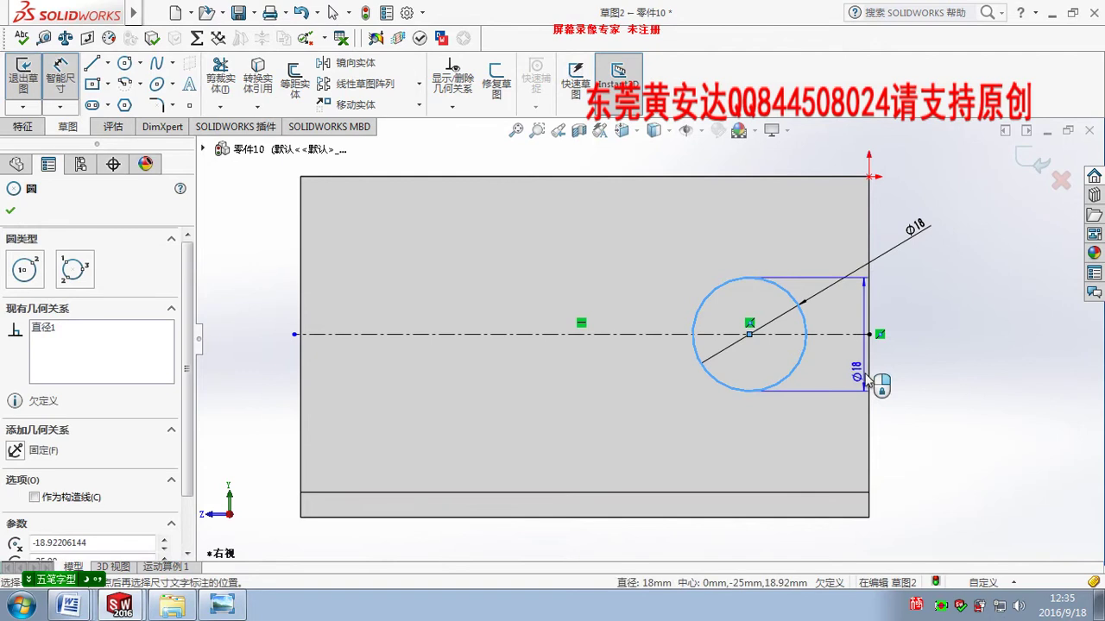
left_click(868, 379)
left_click(749, 334)
left_click(826, 231)
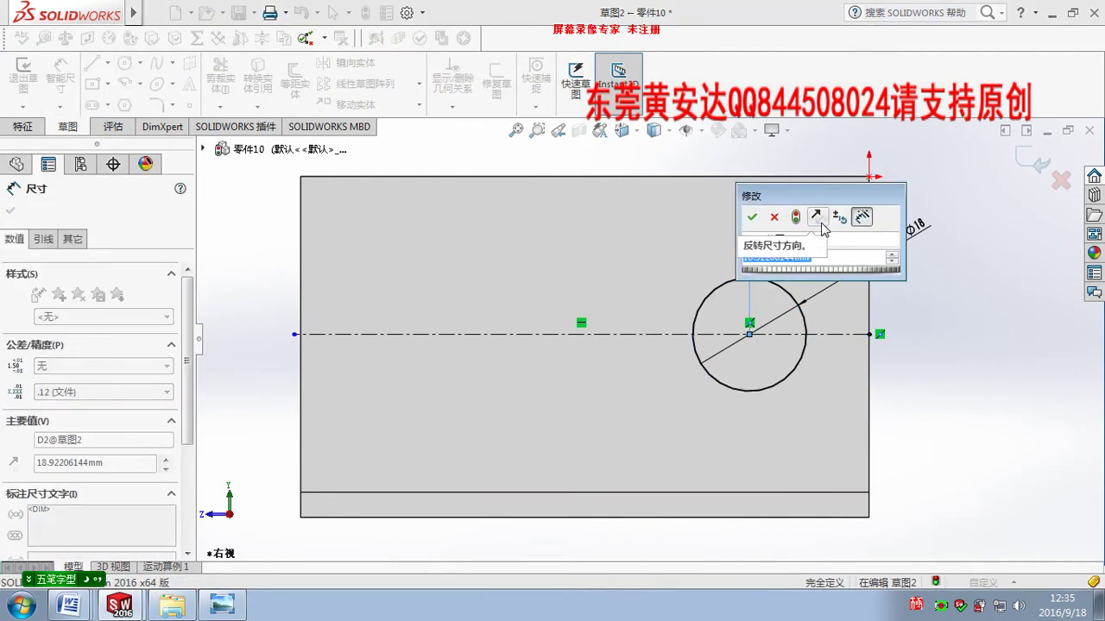
type("20")
key("Return")
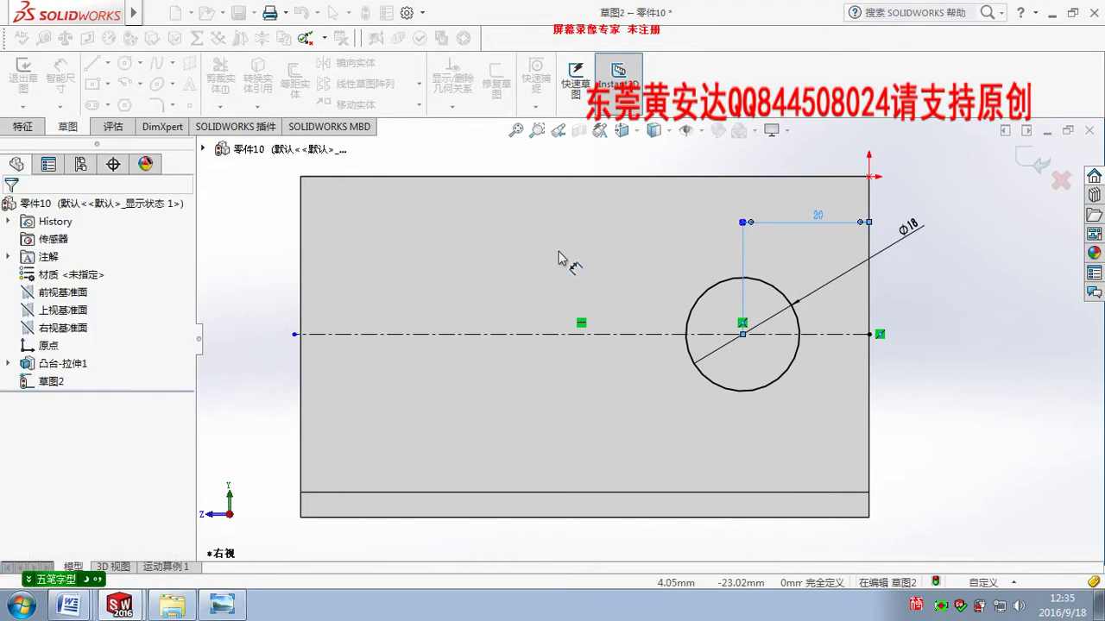
key("Escape")
left_click(23, 126)
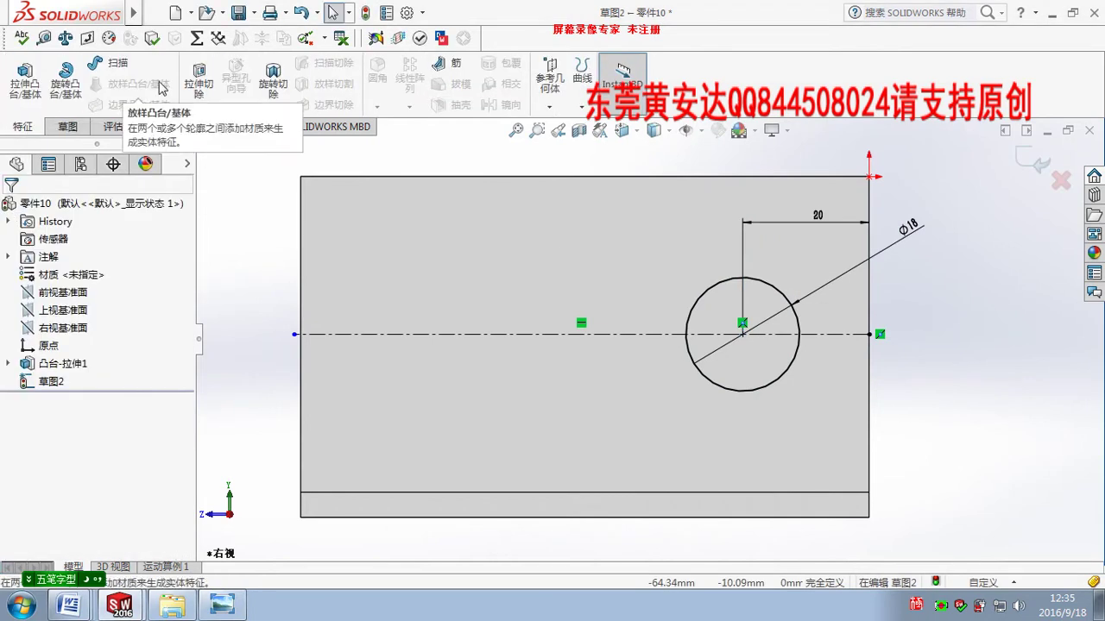
left_click(198, 86)
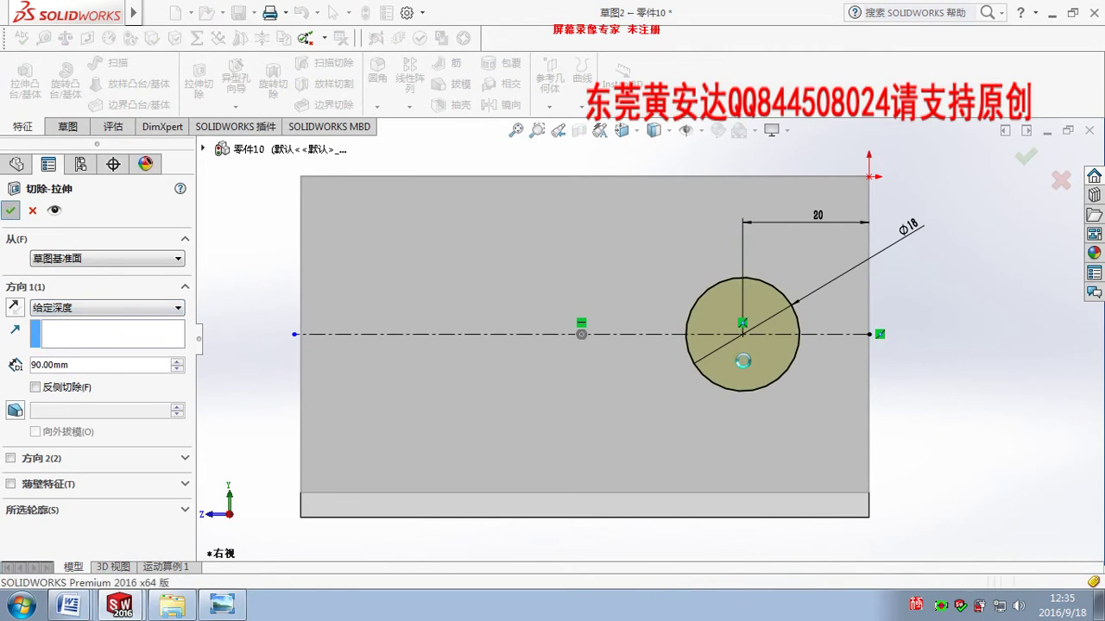
Accept the hole cut, save the bracket as 前进气缸固定块, and close back to the assembly
key("Return")
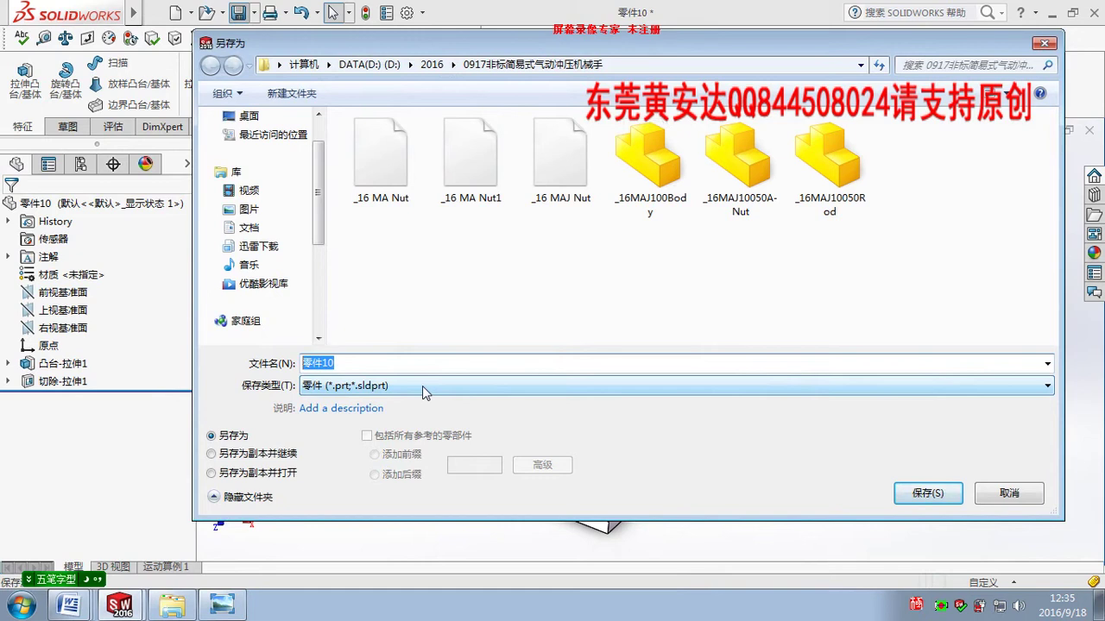
type("前进")
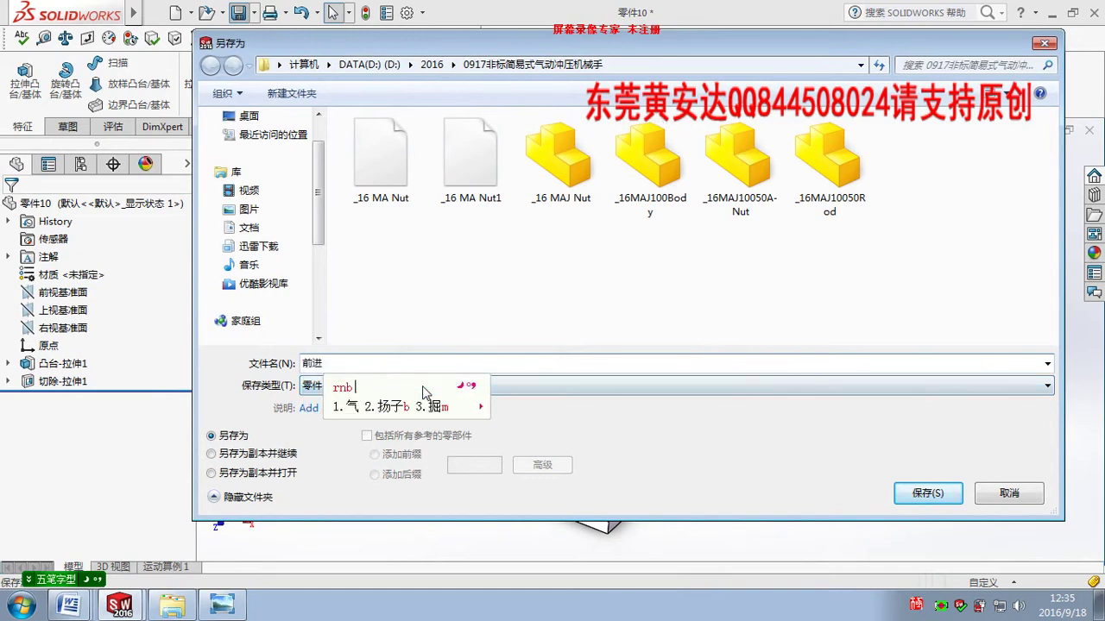
type("rnb缸固定")
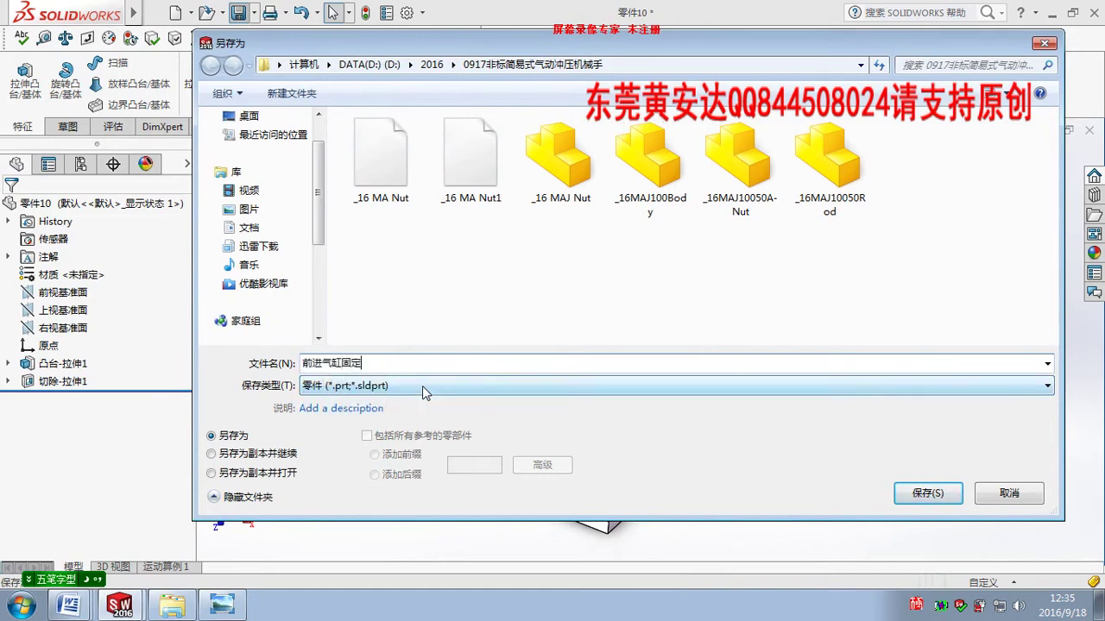
type("fnw块")
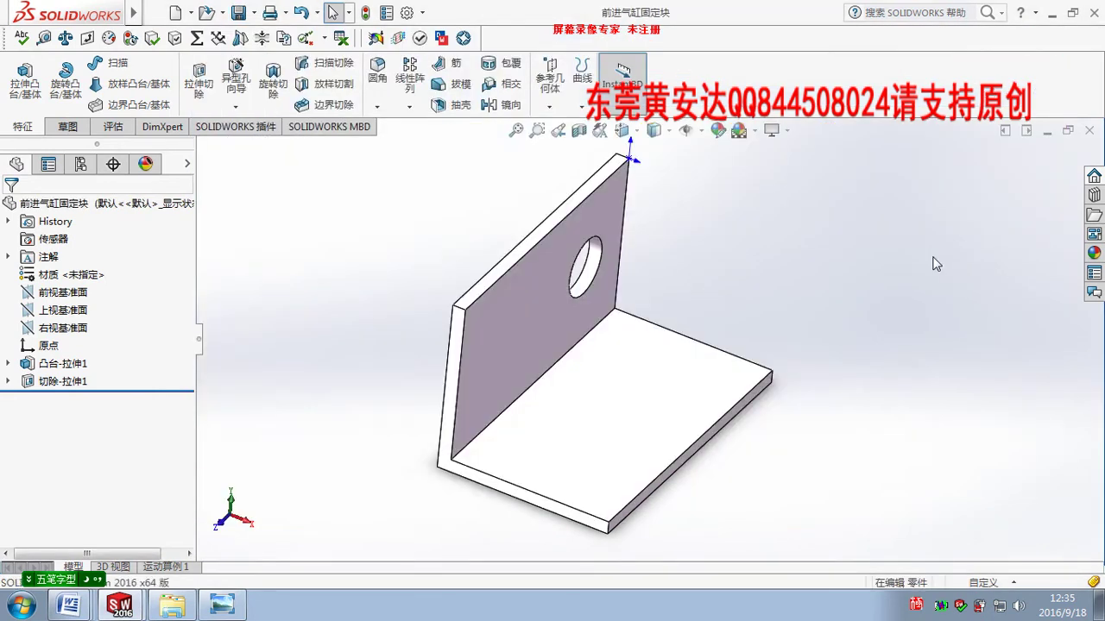
key("ctrl+w")
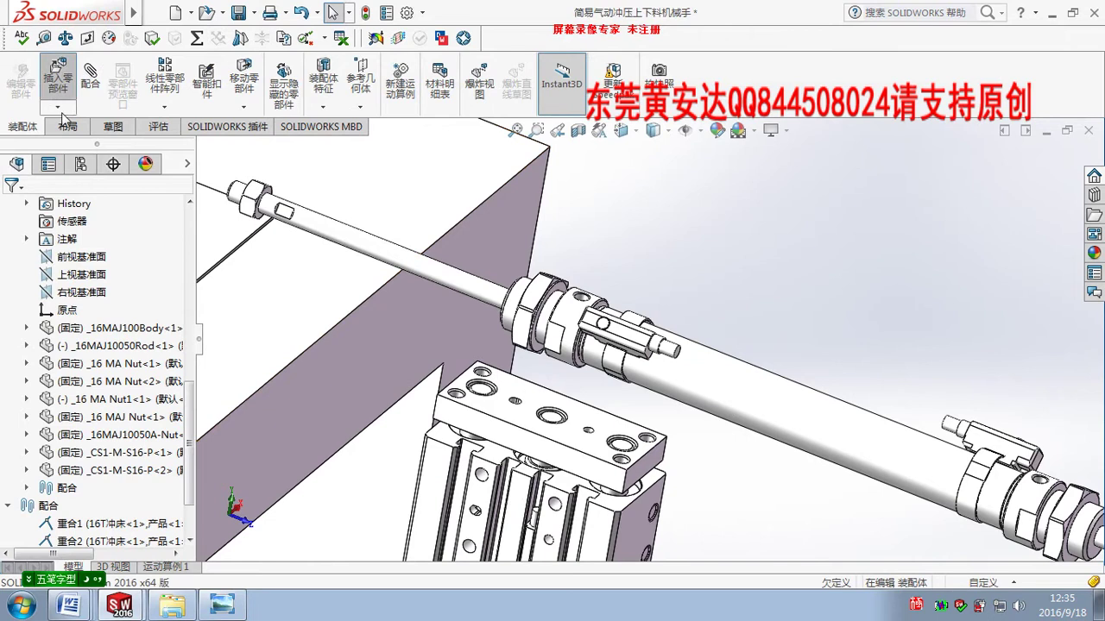
Insert the 前进气缸固定块 bracket and mate its hole concentric with the cylinder
left_click(59, 103)
left_click(69, 360)
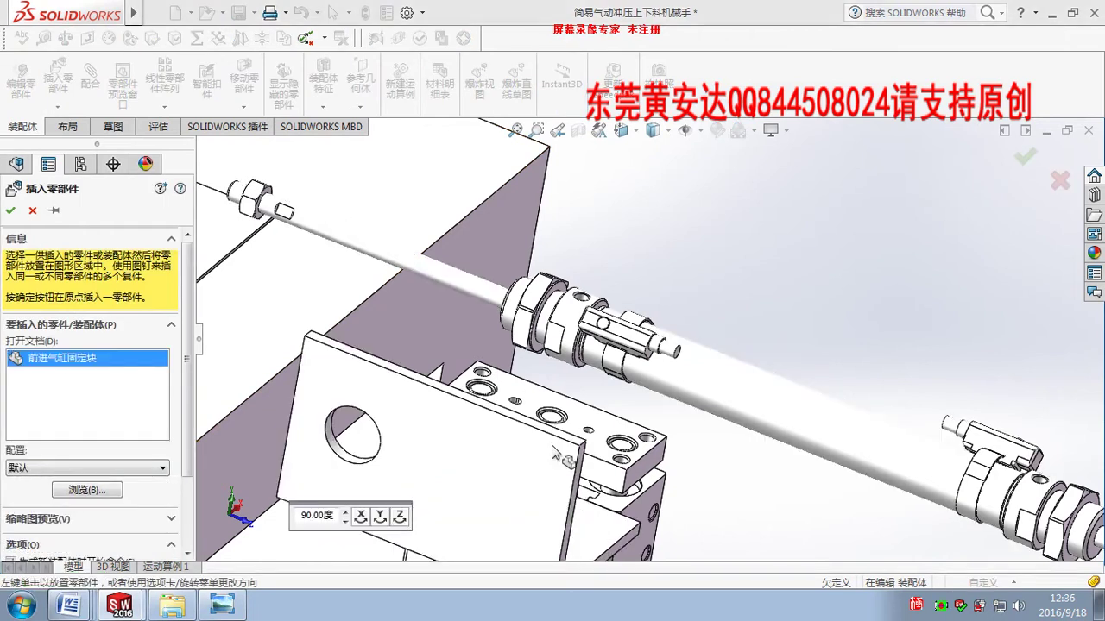
left_click(11, 211)
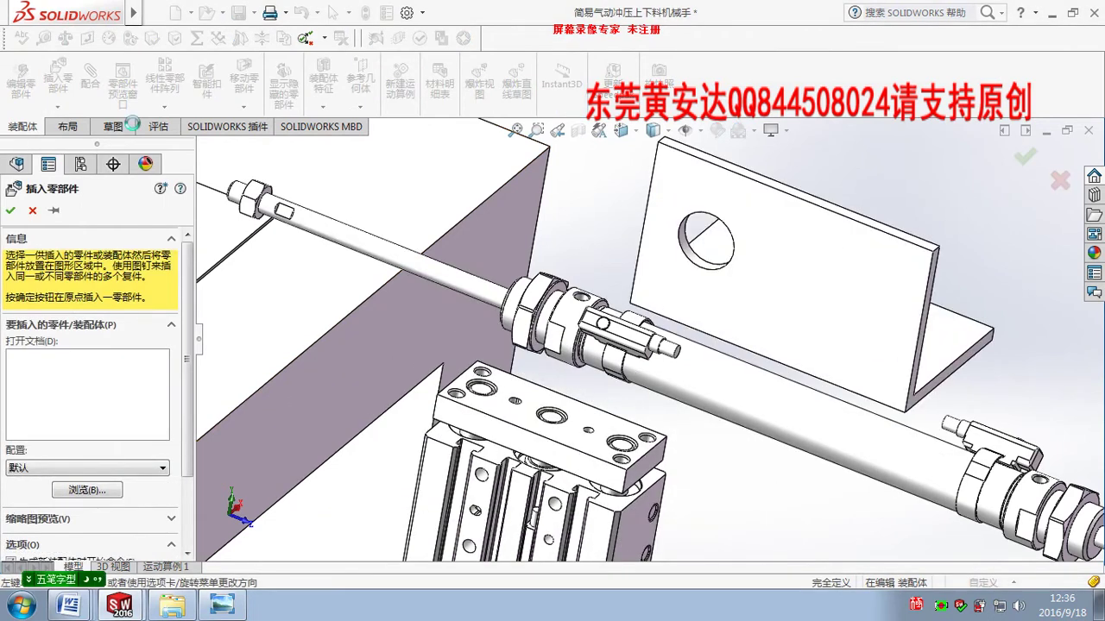
left_click(701, 268)
scroll(572, 345, "down", 3)
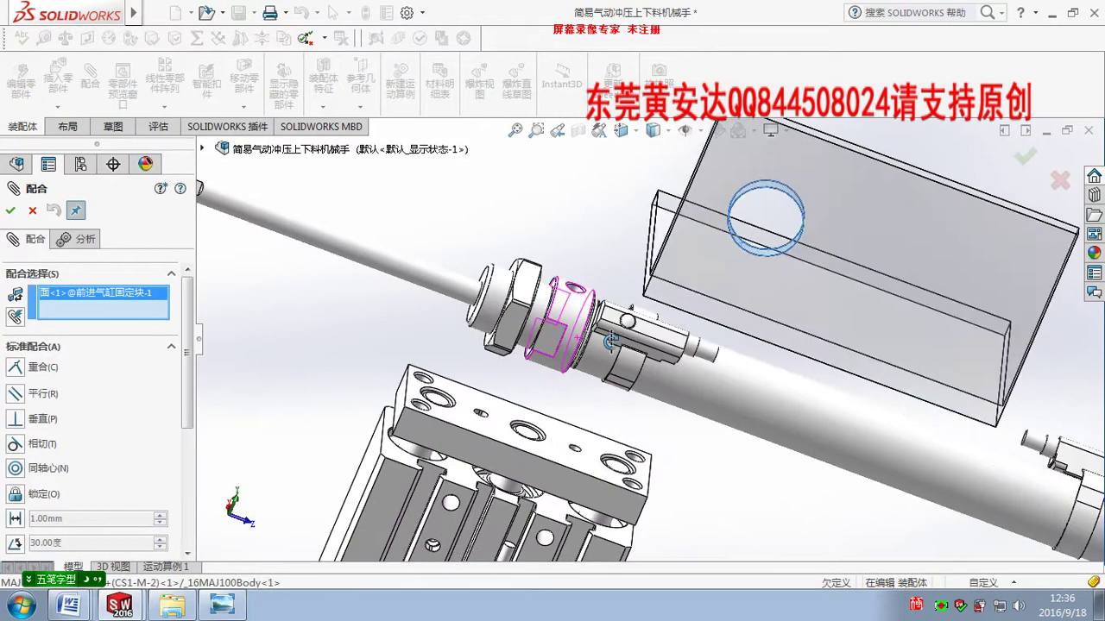
left_click(504, 289)
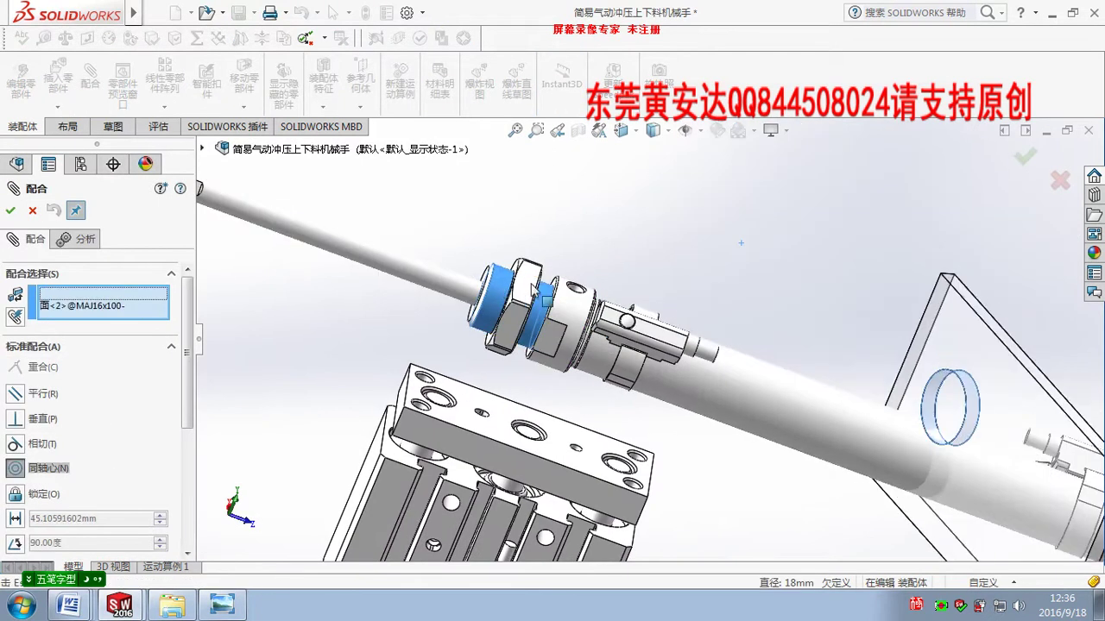
left_click(524, 251)
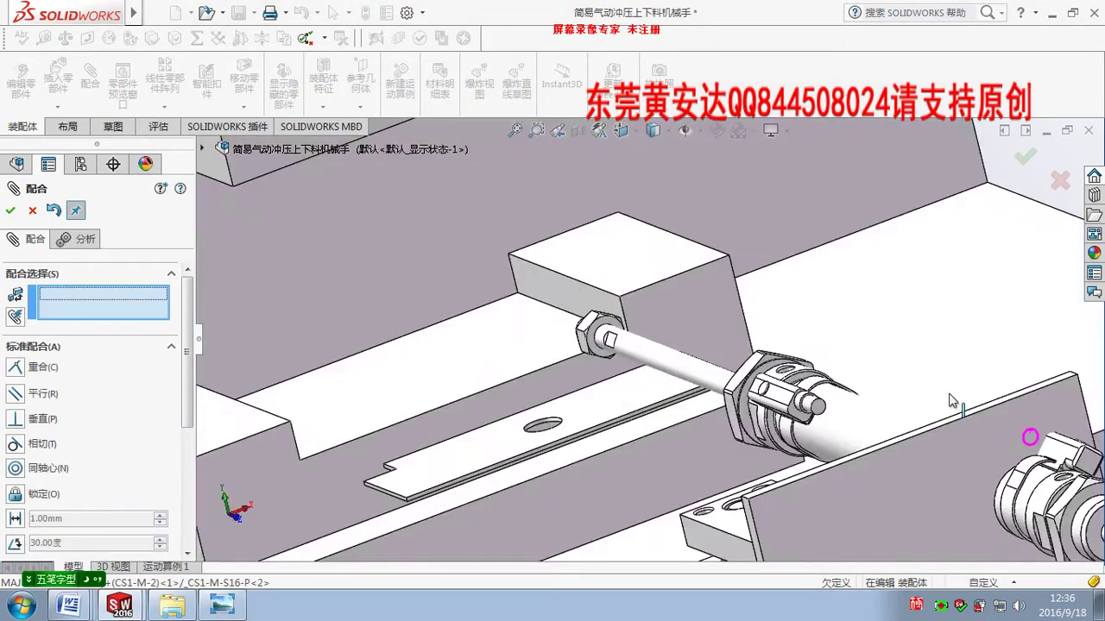
scroll(993, 427, "up", 3)
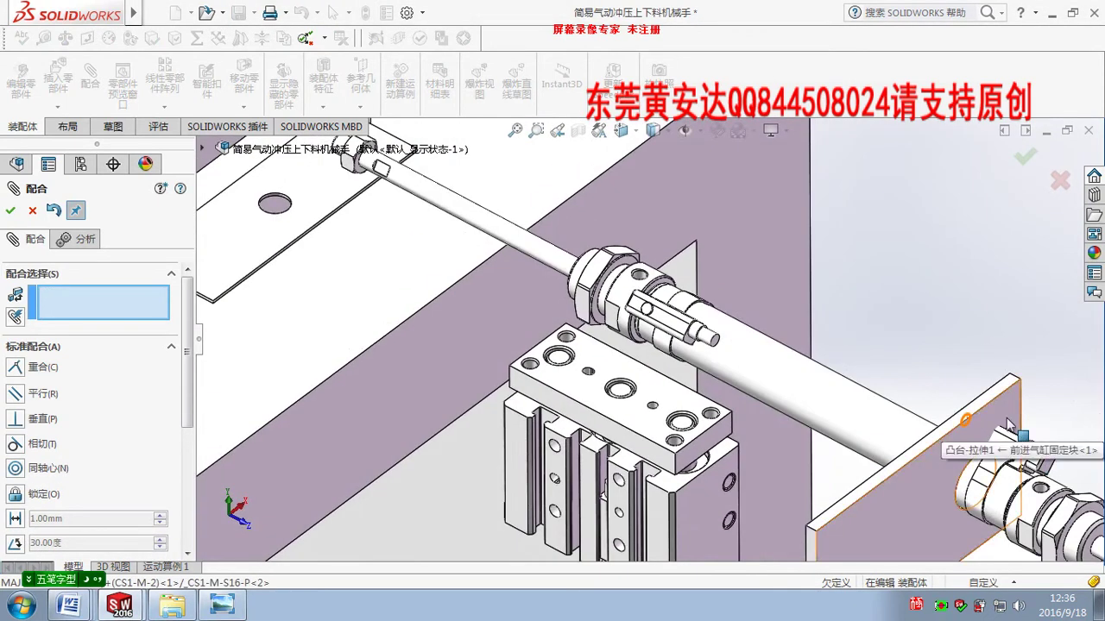
Mate the bracket's upright plate face coincident with the cylinder groove face
left_click(928, 449)
middle_click_drag(807, 374, 656, 285)
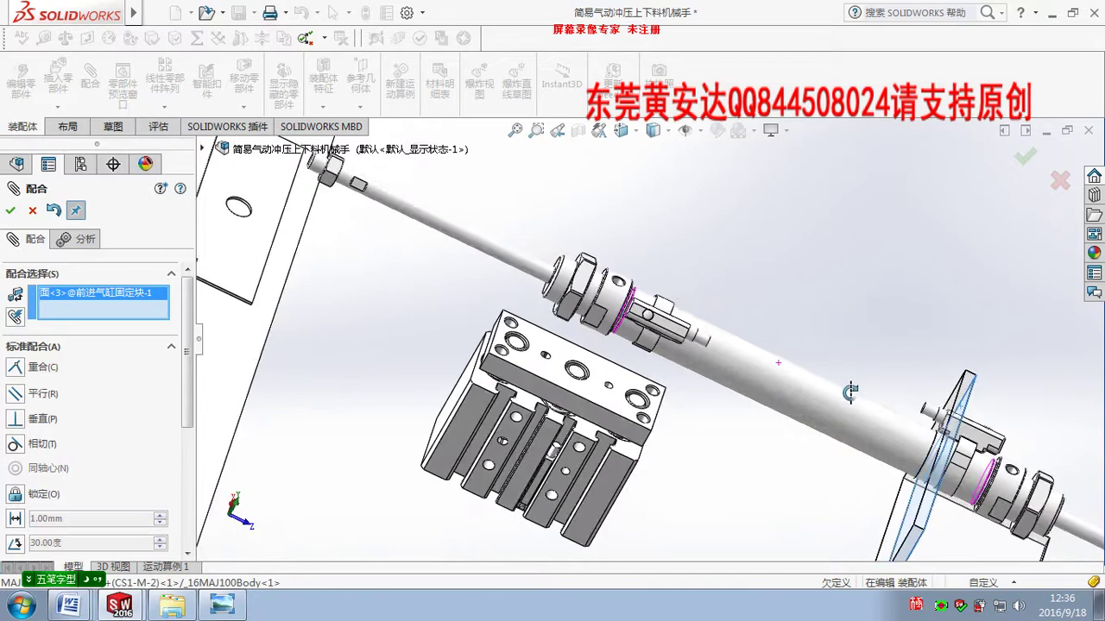
scroll(654, 281, "down", 3)
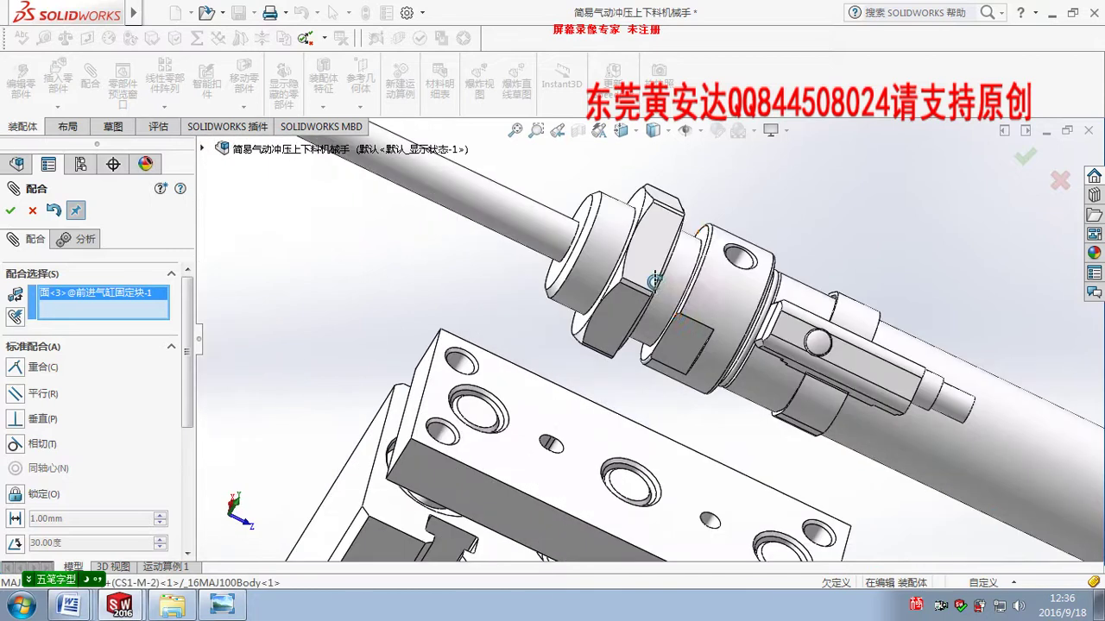
left_click(704, 236)
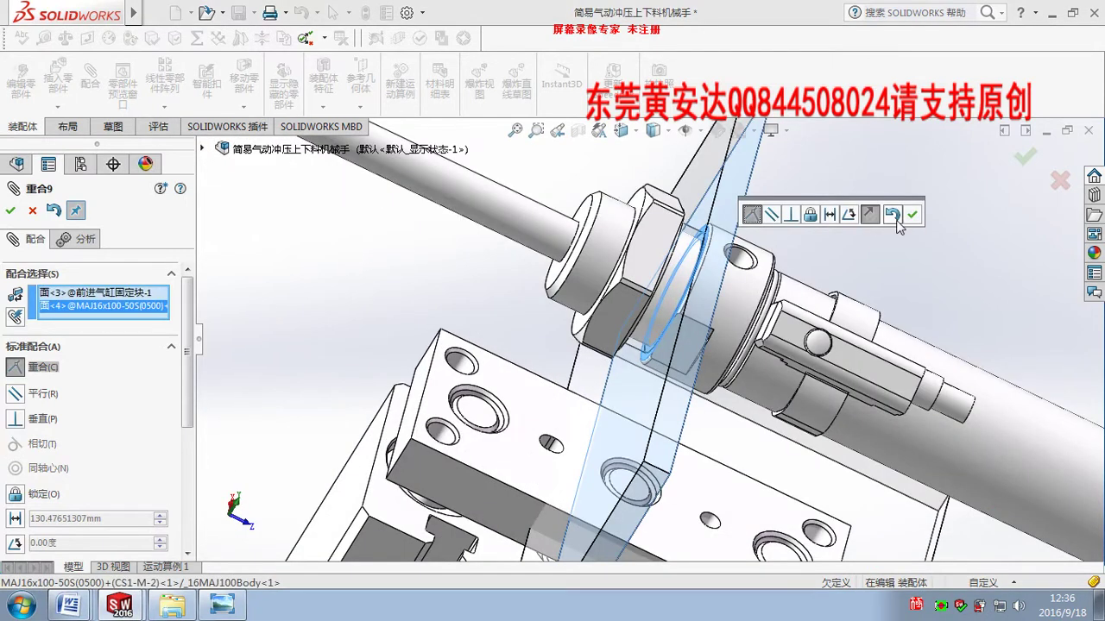
left_click(912, 214)
mouse_move(898, 223)
middle_mouse_down()
mouse_move(703, 414)
mouse_move(259, 345)
middle_mouse_up()
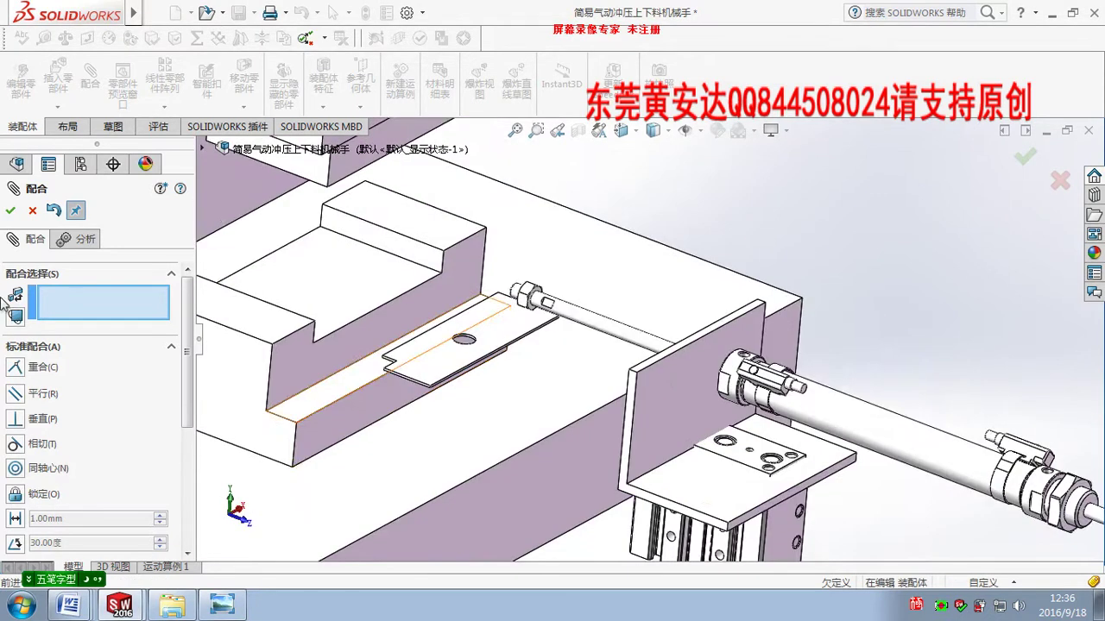
scroll(777, 431, "down", 3)
scroll(776, 431, "down", 3)
Rest the bracket's base on the guide block's top face and finish mating
left_click(807, 398)
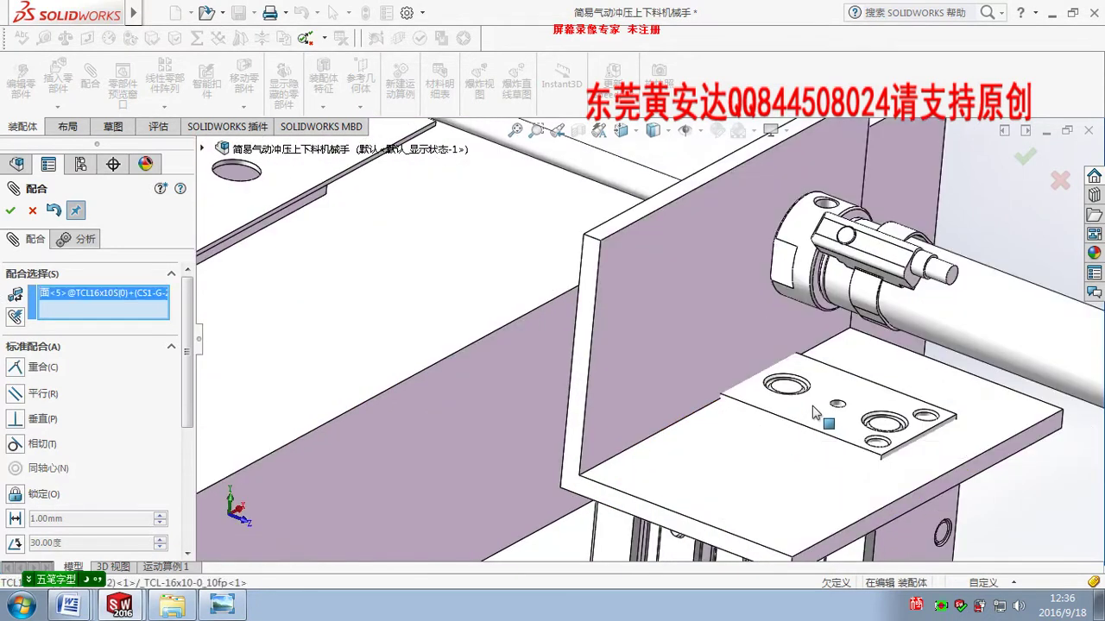
middle_click_drag(777, 414, 733, 447)
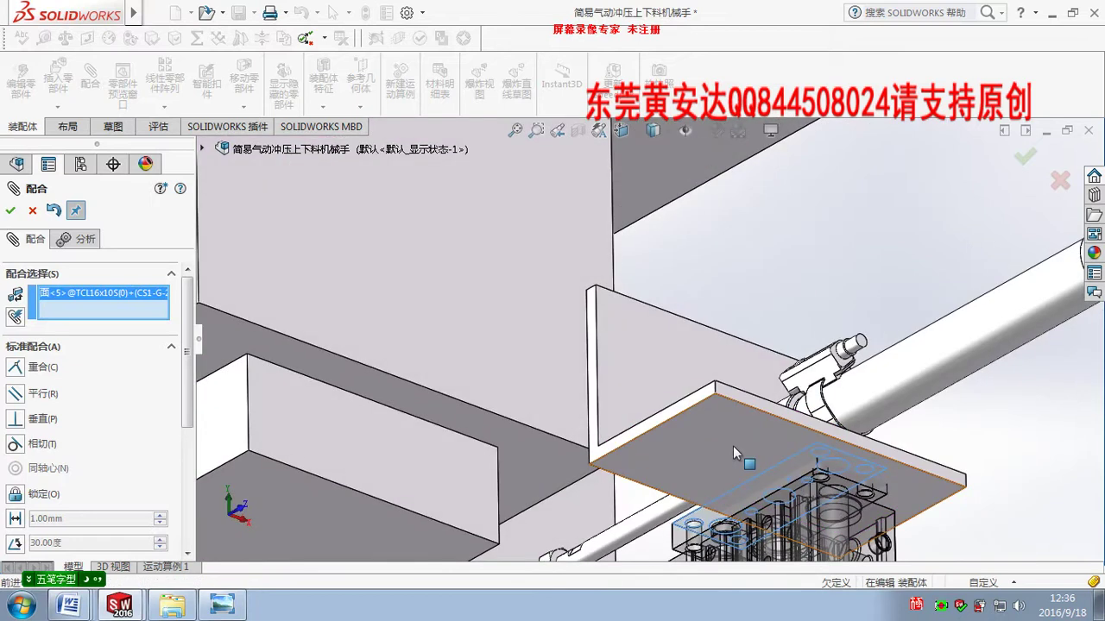
left_click(733, 446)
left_click(1050, 491)
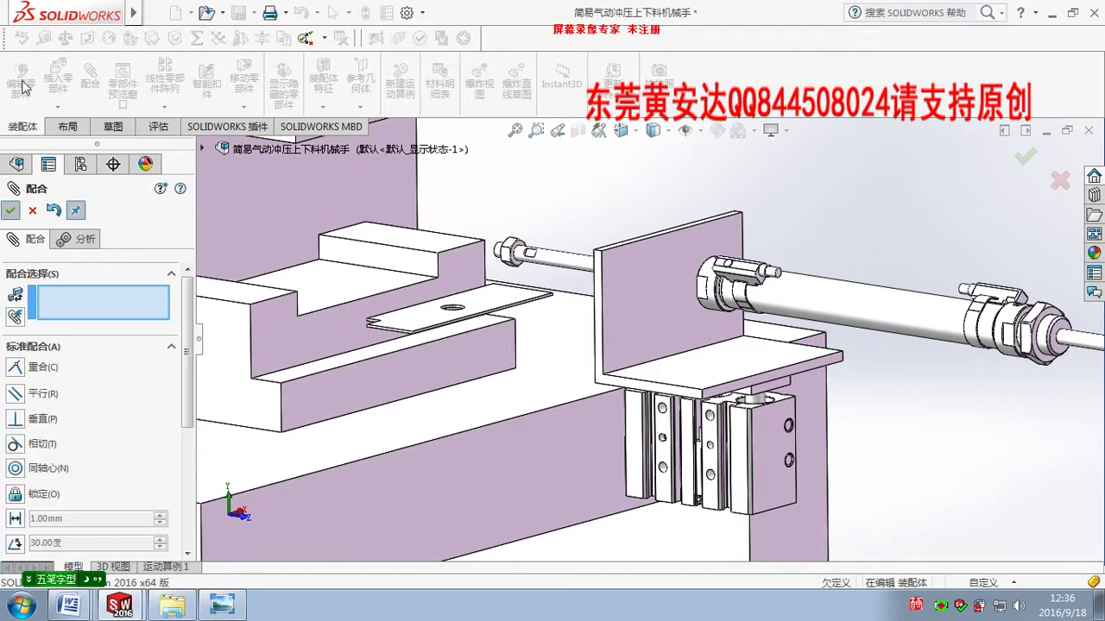
left_click(11, 210)
left_click(45, 40)
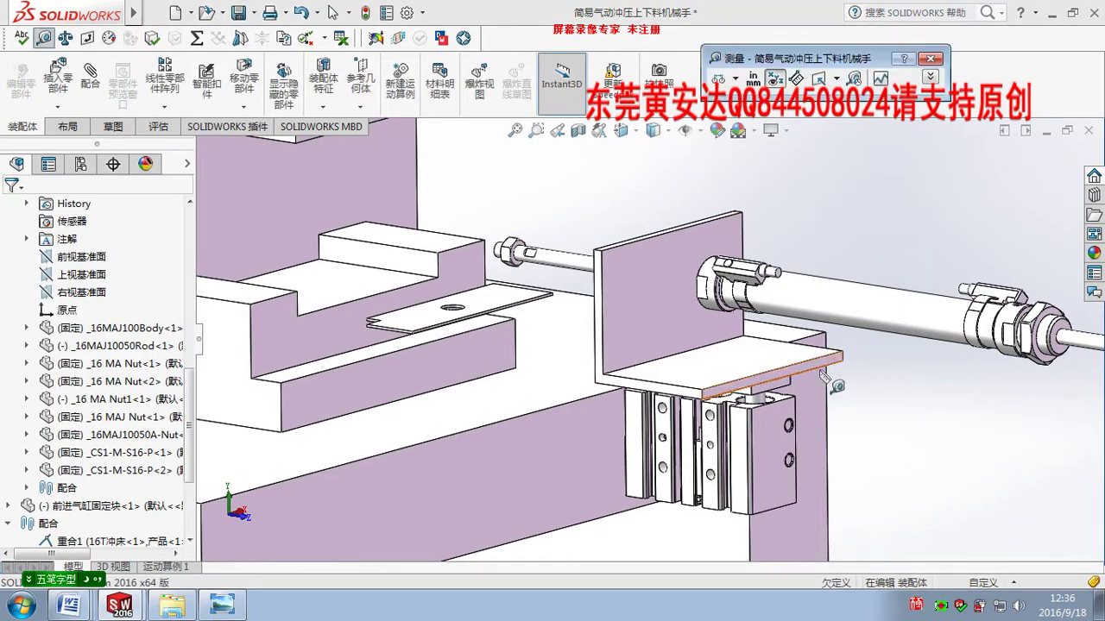
Measure the bracket edge length, then clear the measurement
scroll(772, 417, "down", 3)
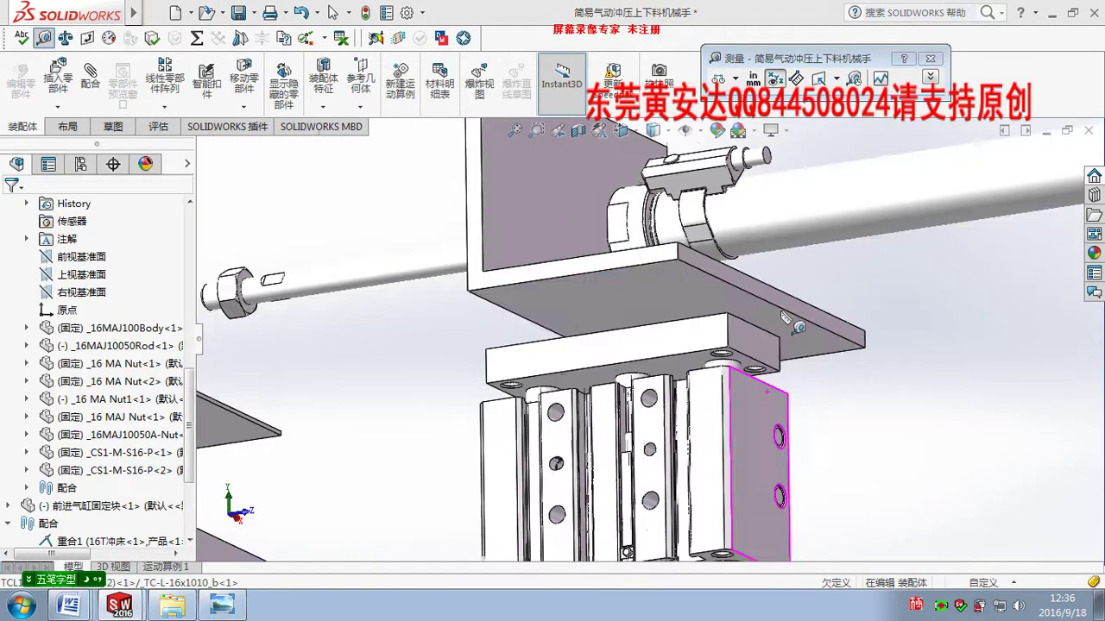
left_click(682, 317)
key("Escape")
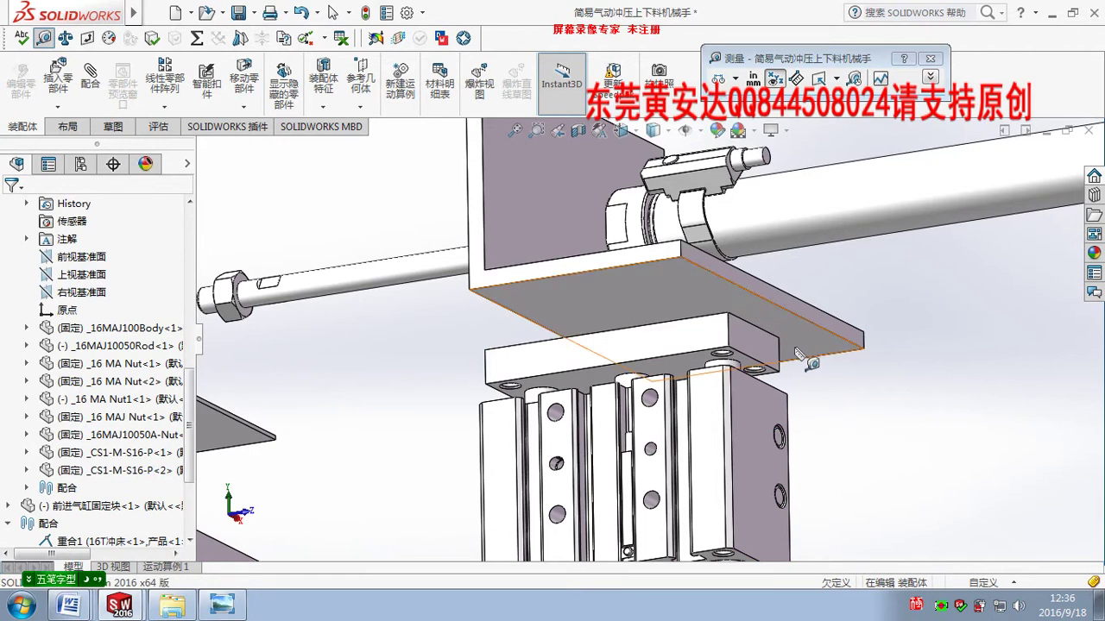
key("Escape")
Start a new mate between a guide block face and the bracket plate face
left_click(90, 76)
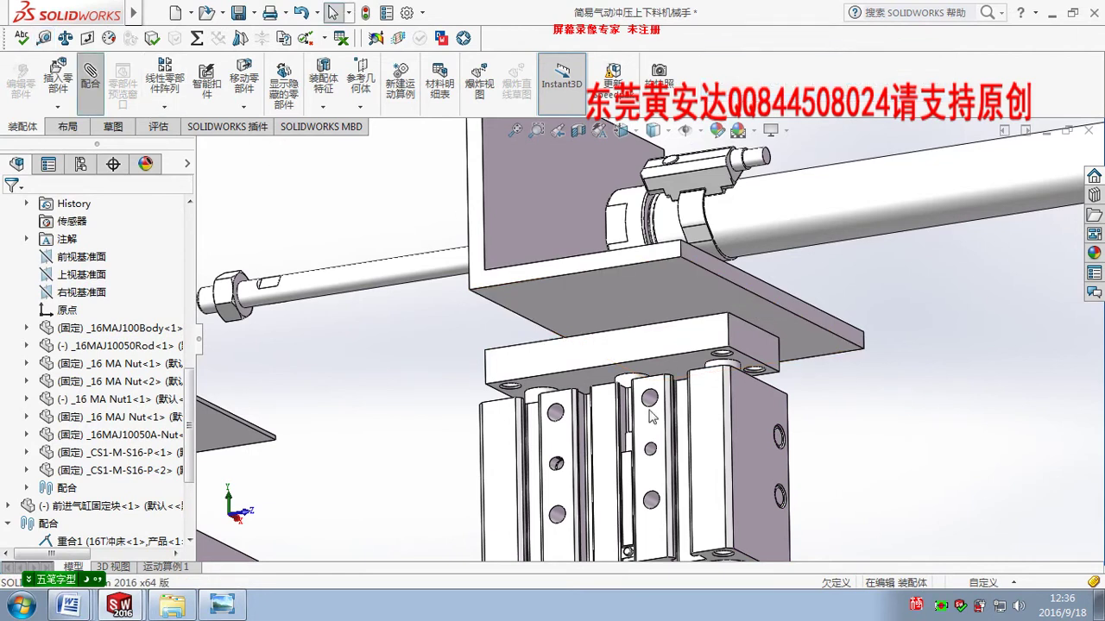
middle_click_drag(652, 416, 630, 440)
mouse_move(626, 391)
middle_mouse_down()
mouse_move(733, 355)
mouse_move(484, 406)
middle_mouse_up()
left_click(734, 359)
scroll(742, 371, "down", 5)
scroll(671, 366, "up", 3)
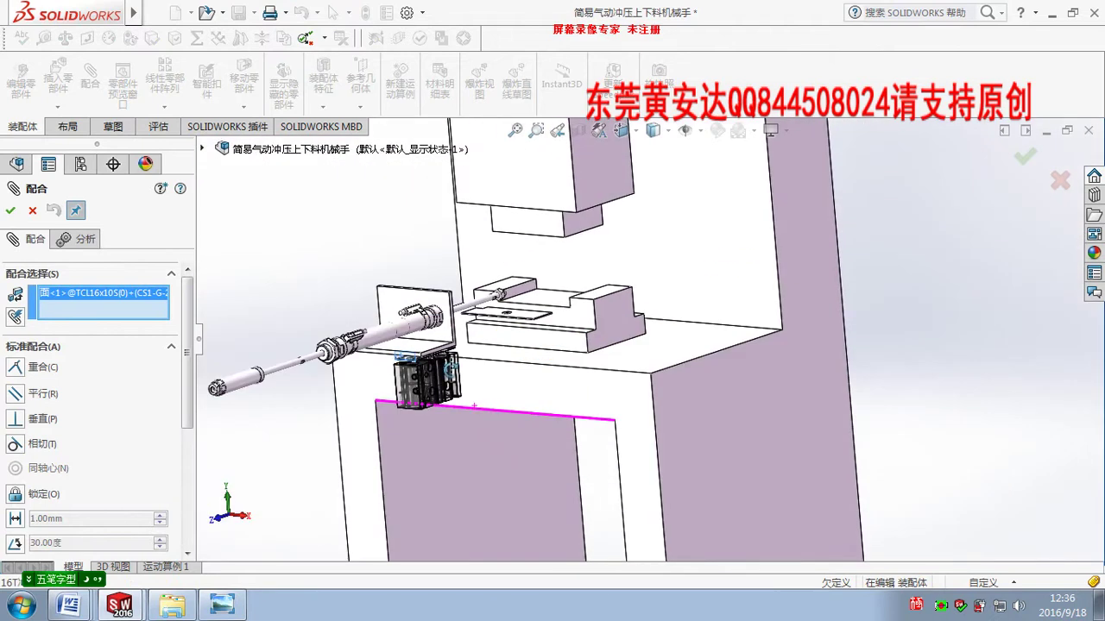
scroll(474, 406, "down", 4)
scroll(535, 363, "down", 2)
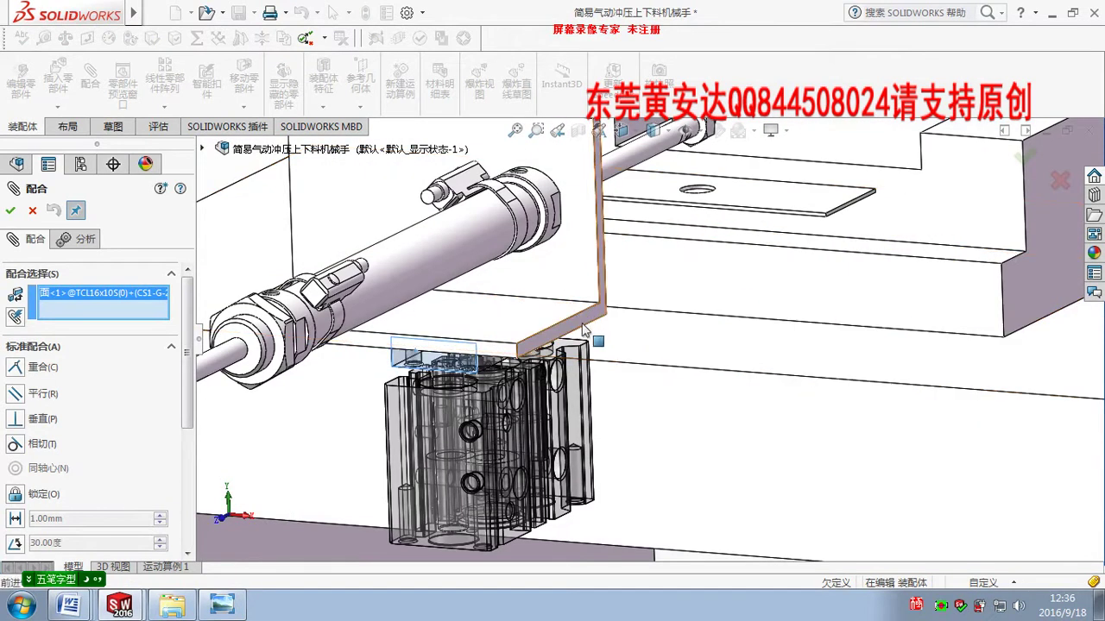
left_click(584, 329)
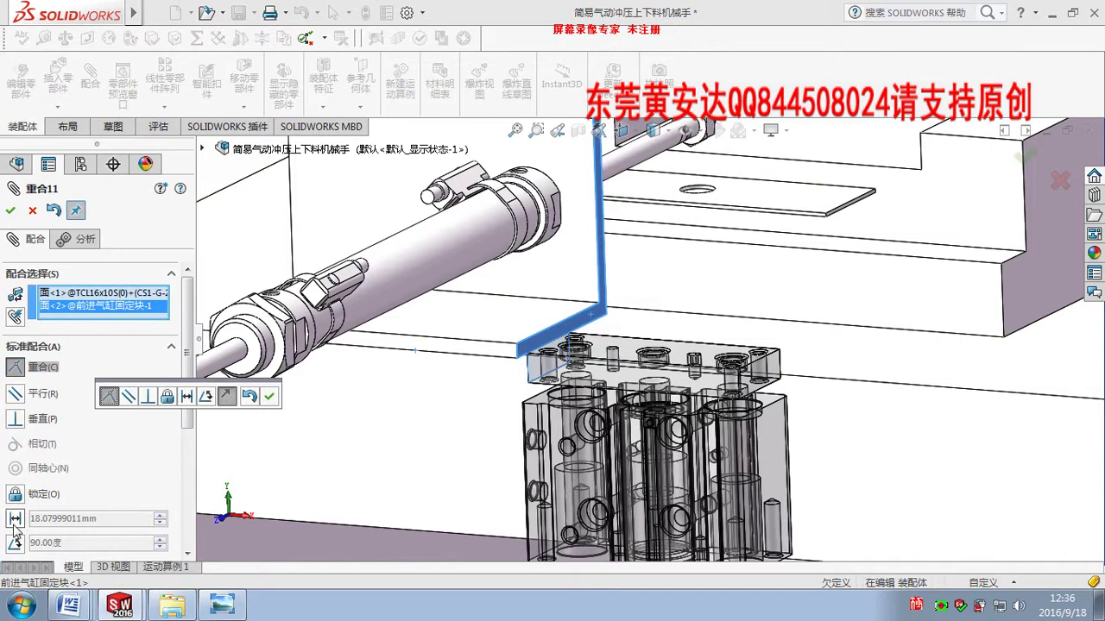
Make it a 14 mm distance mate with flipped alignment
left_click(15, 519)
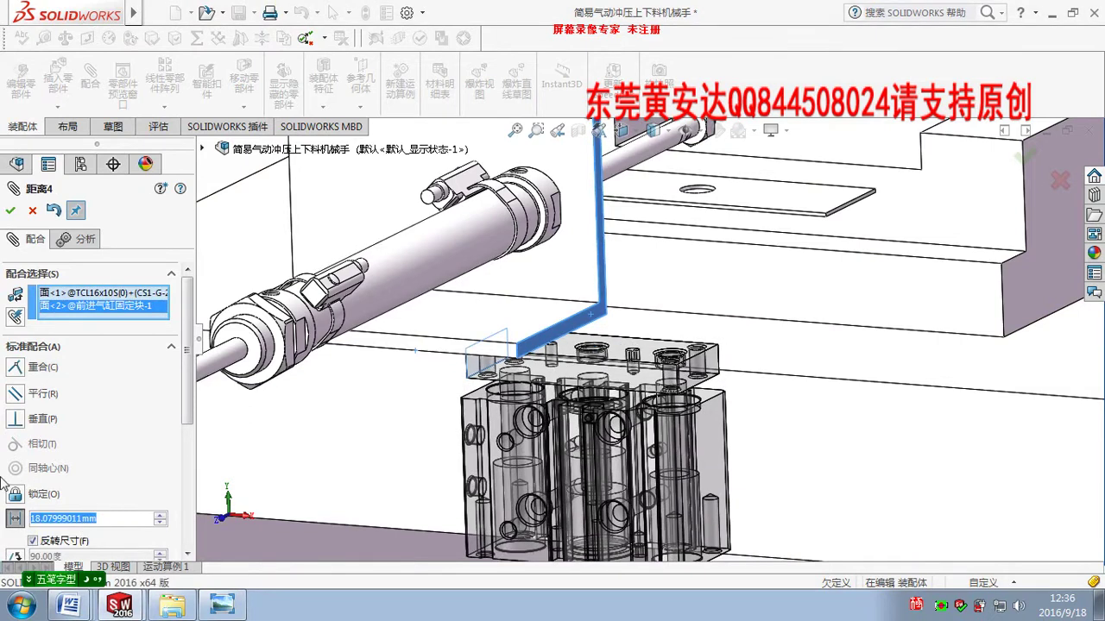
type("14")
key("Return")
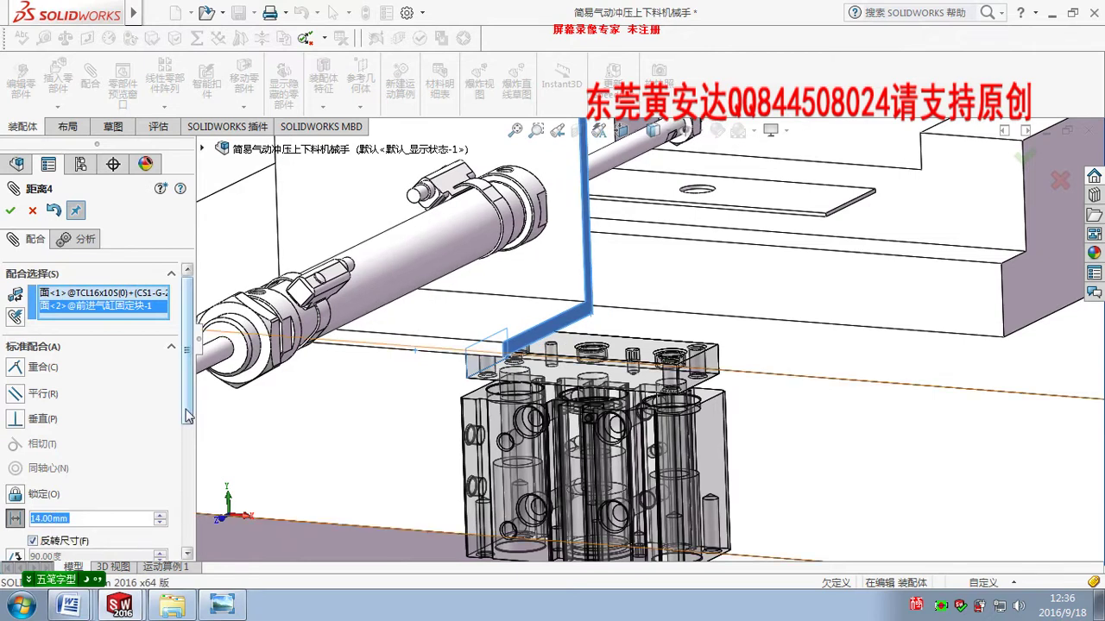
scroll(134, 472, "down", 3)
left_click(50, 495)
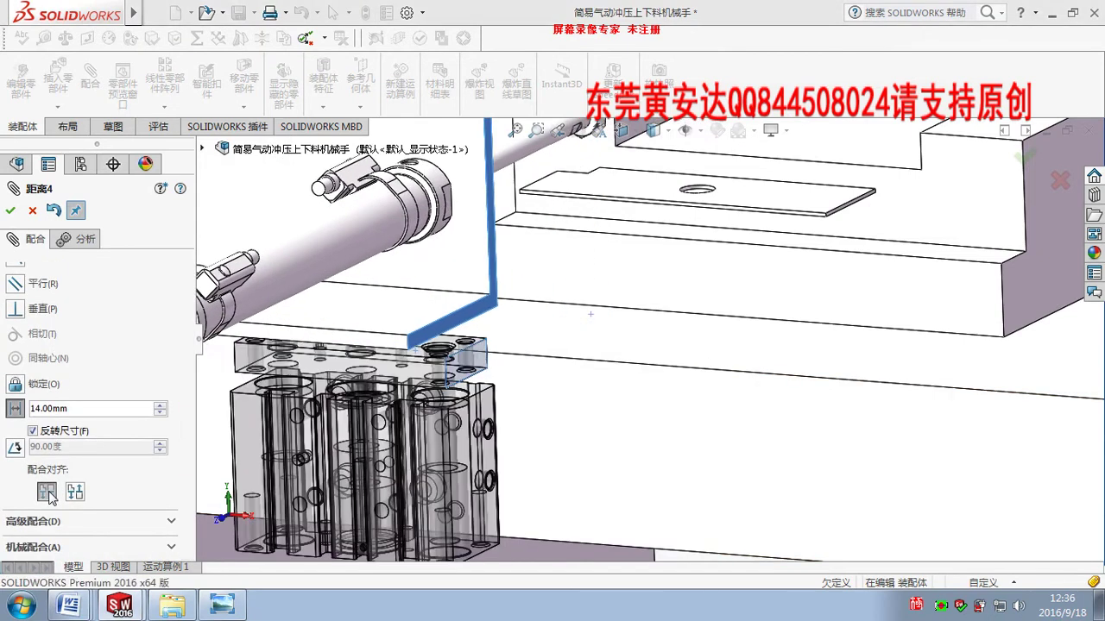
left_click(57, 437)
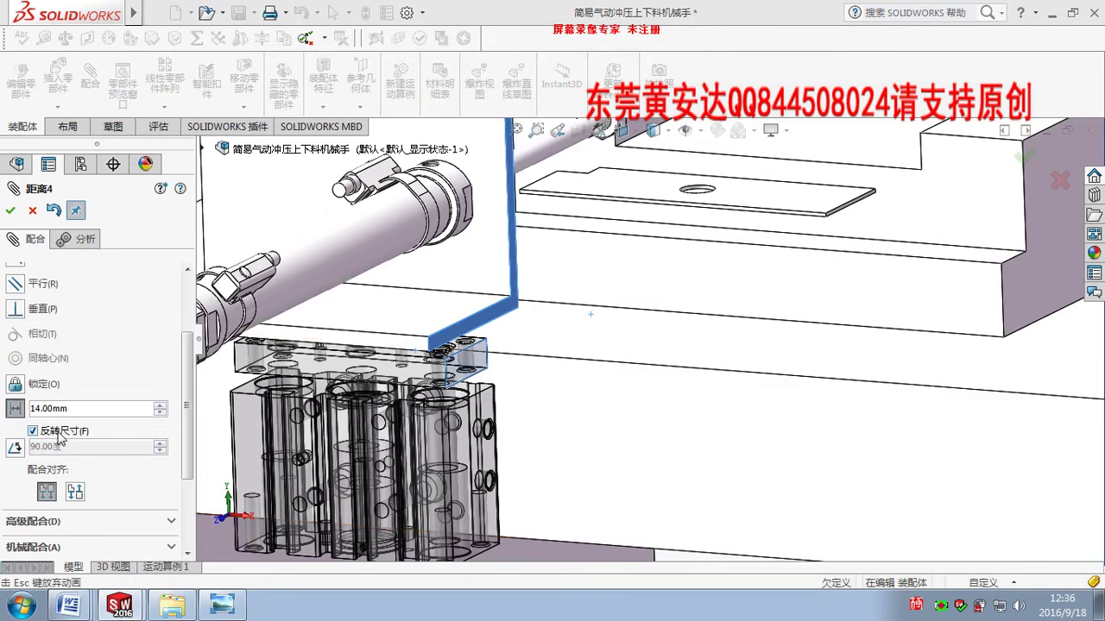
key("ctrl+1")
key("ctrl+7")
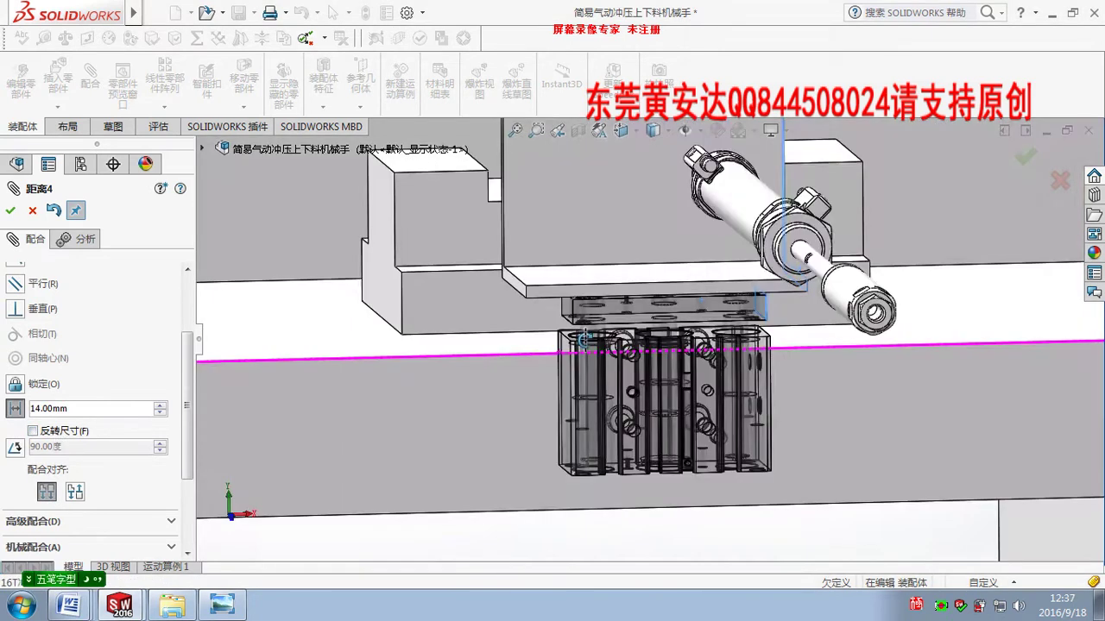
Accept the 14 mm distance mate and exit mating
left_click(12, 209)
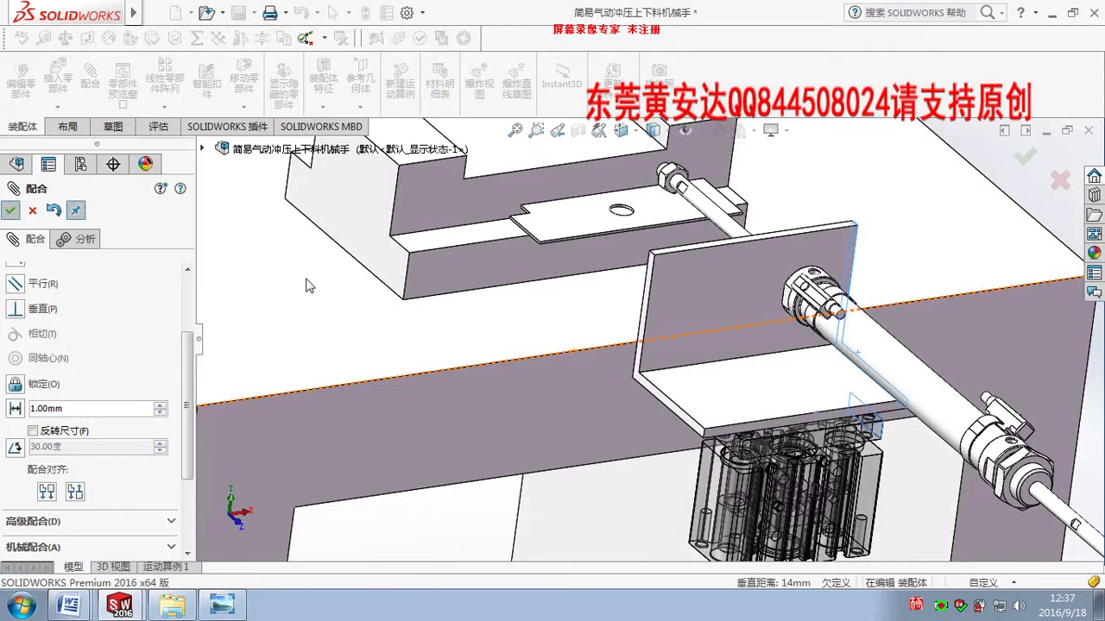
mouse_move(919, 359)
middle_mouse_down()
mouse_move(942, 242)
mouse_move(900, 285)
middle_mouse_up()
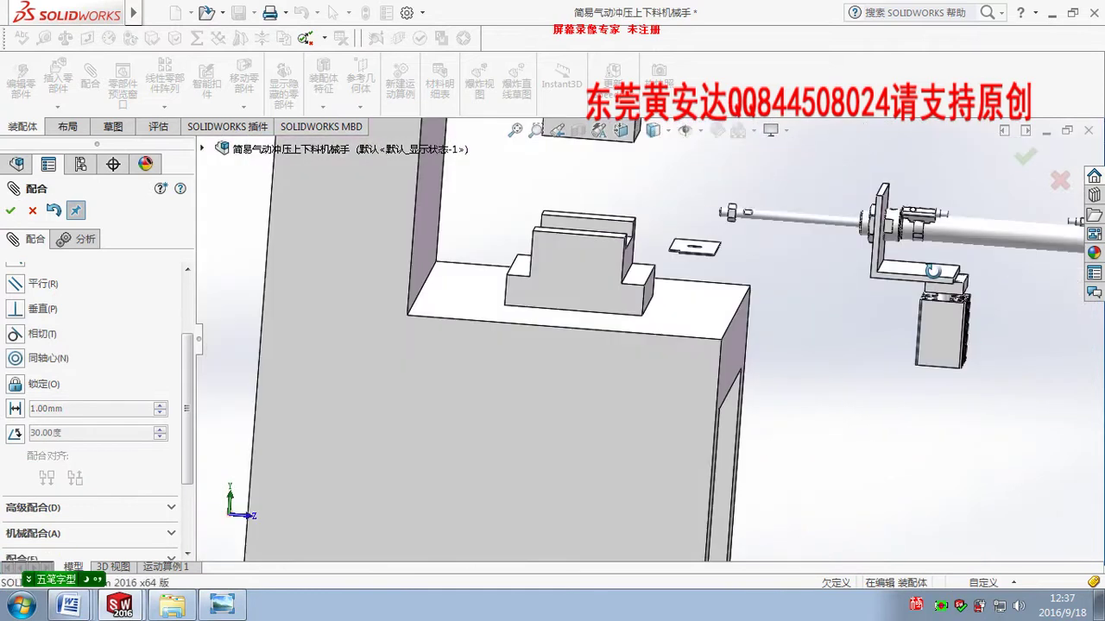
middle_click_drag(919, 343, 924, 240)
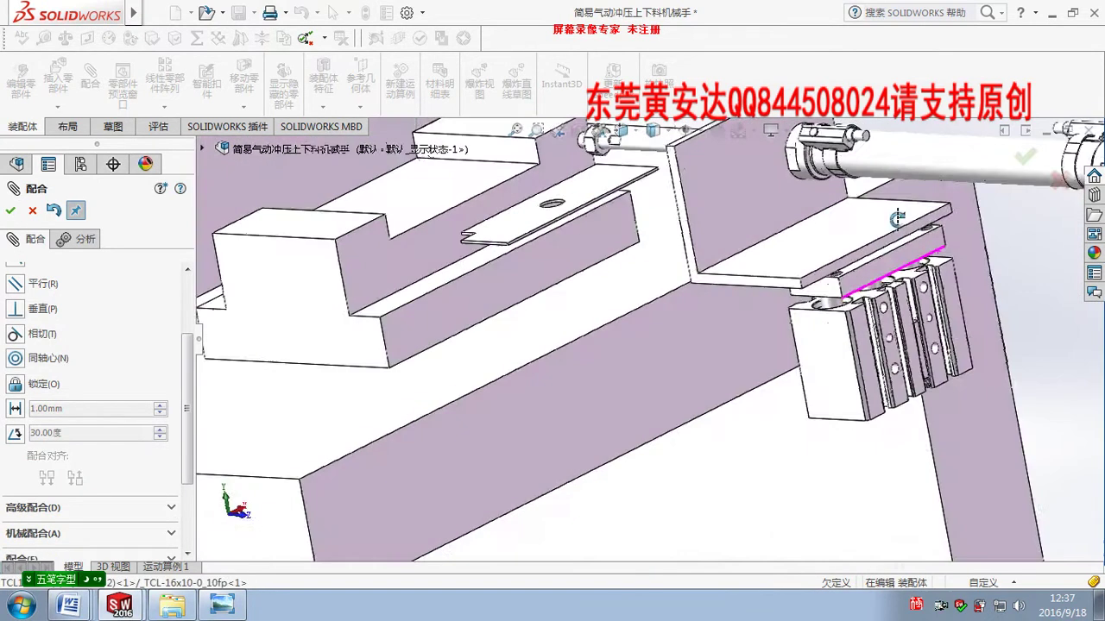
middle_click_drag(864, 265, 21, 98)
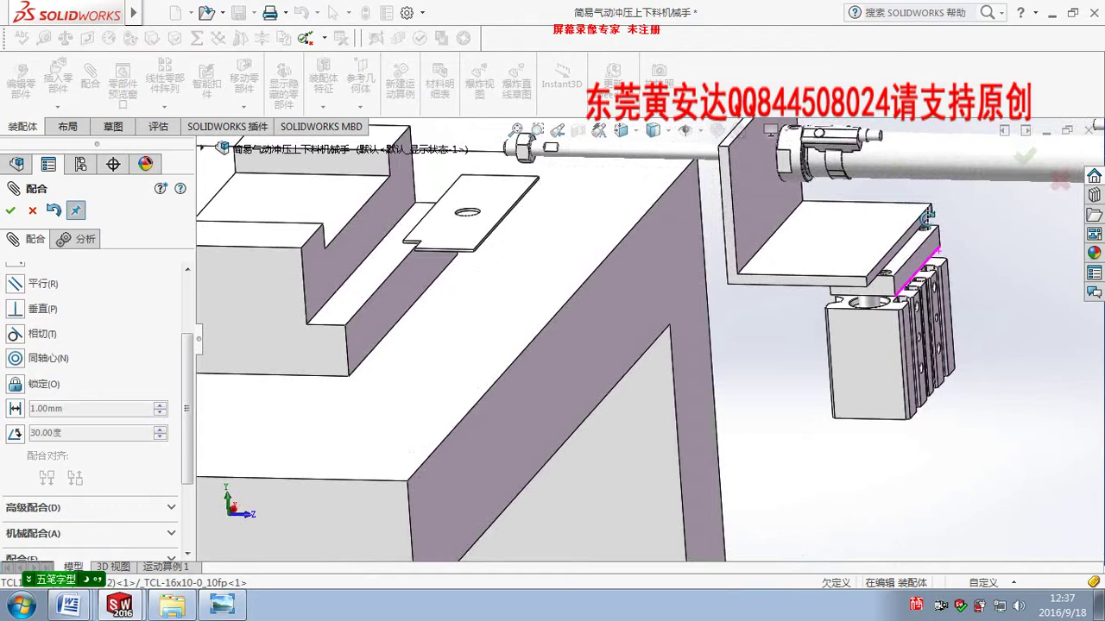
left_click(31, 211)
Measure the block's top edge length (25 mm)
middle_click_drag(285, 207, 318, 150)
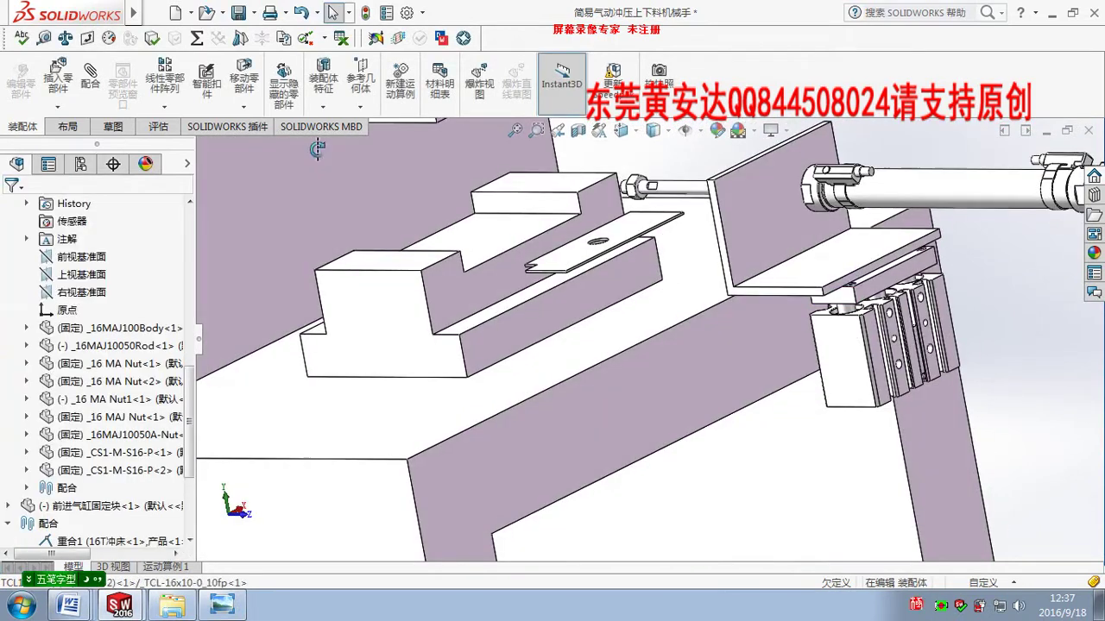
left_click(52, 41)
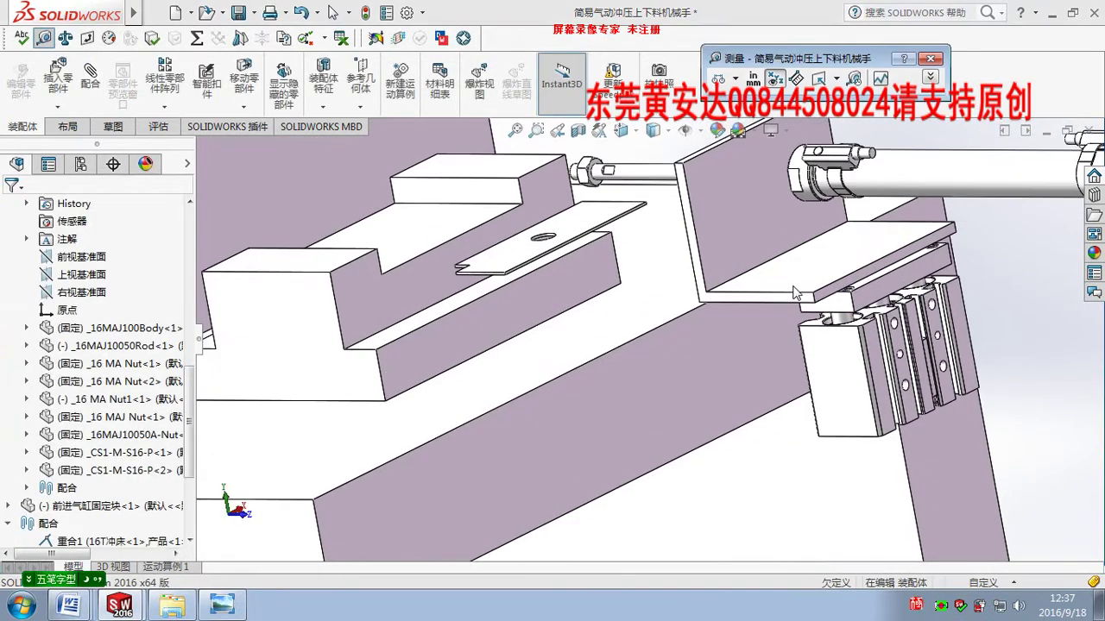
scroll(801, 316, "down", 2)
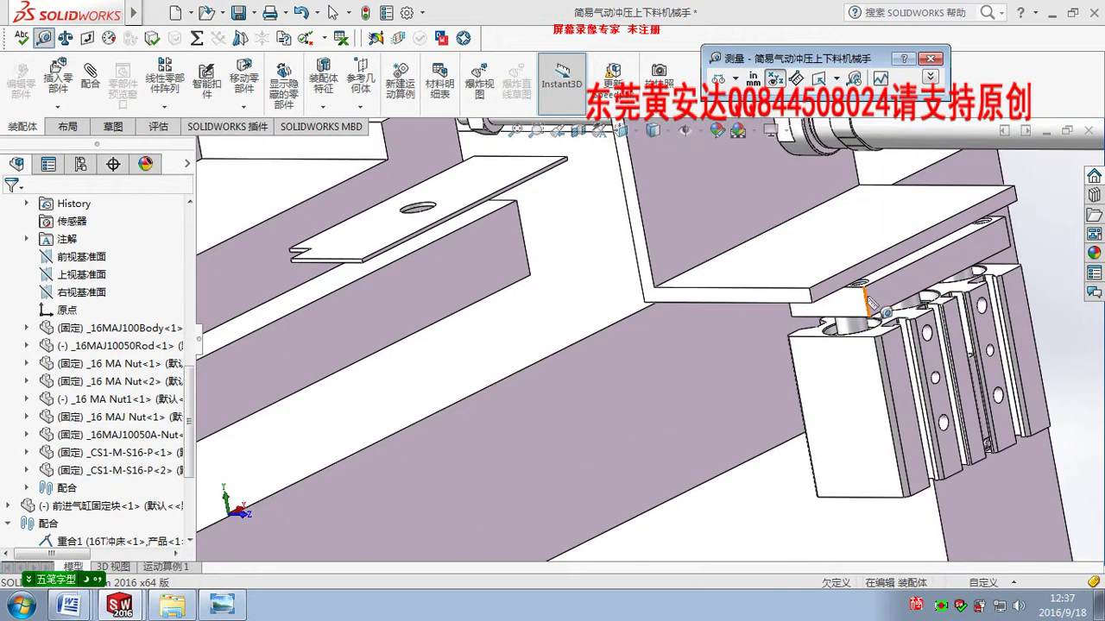
middle_click_drag(871, 302, 775, 289)
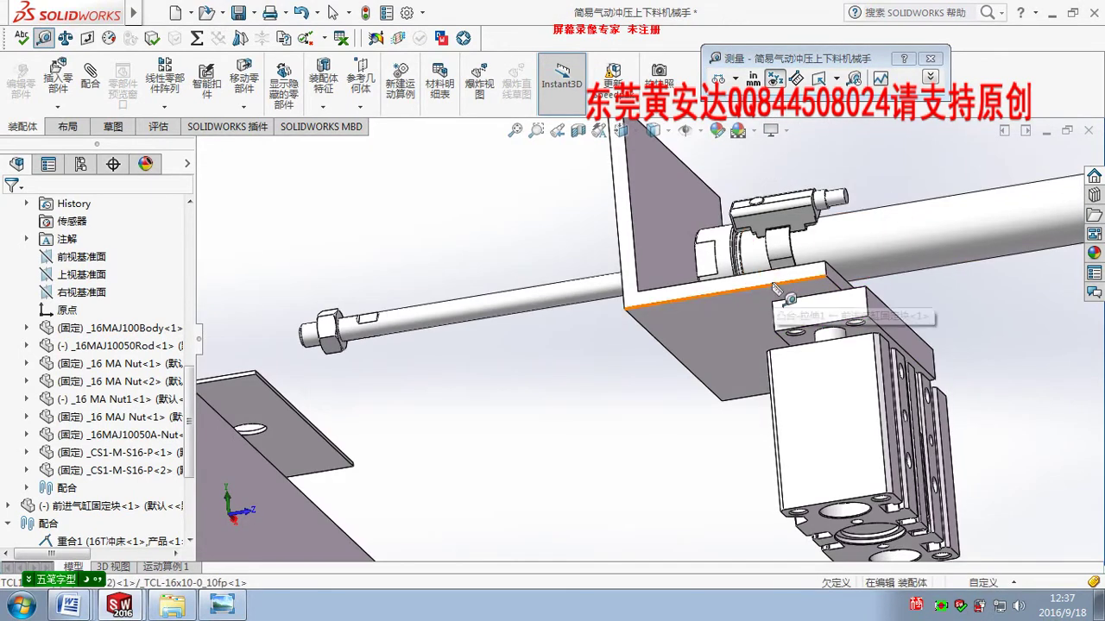
scroll(855, 306, "down", 2)
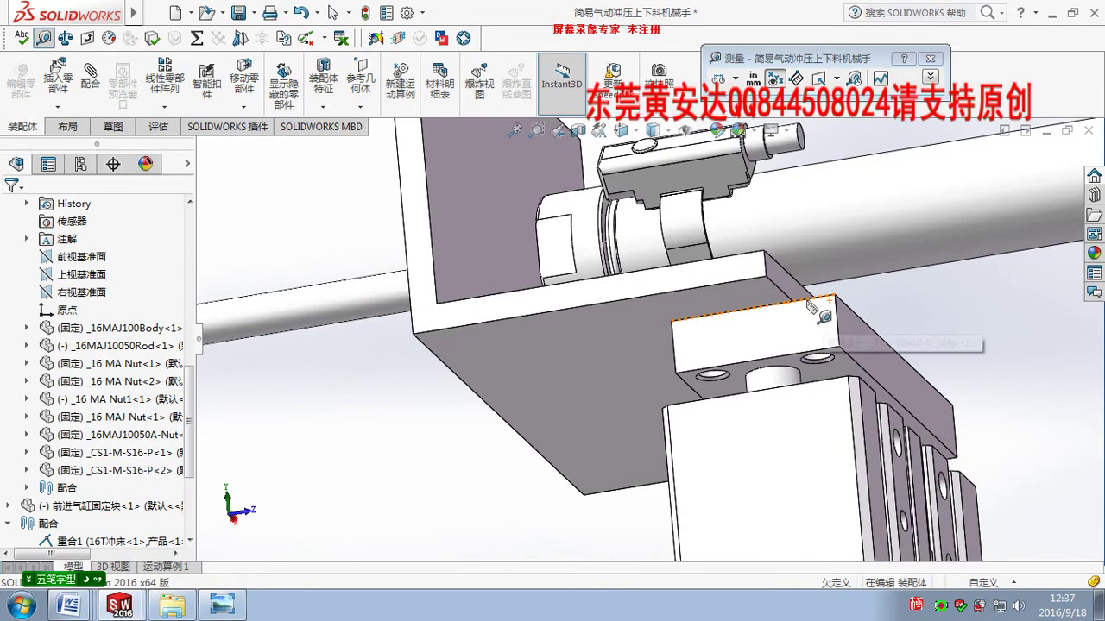
left_click(810, 305)
Start a mate between the bracket's end face and the guide cylinder face
left_click(966, 318)
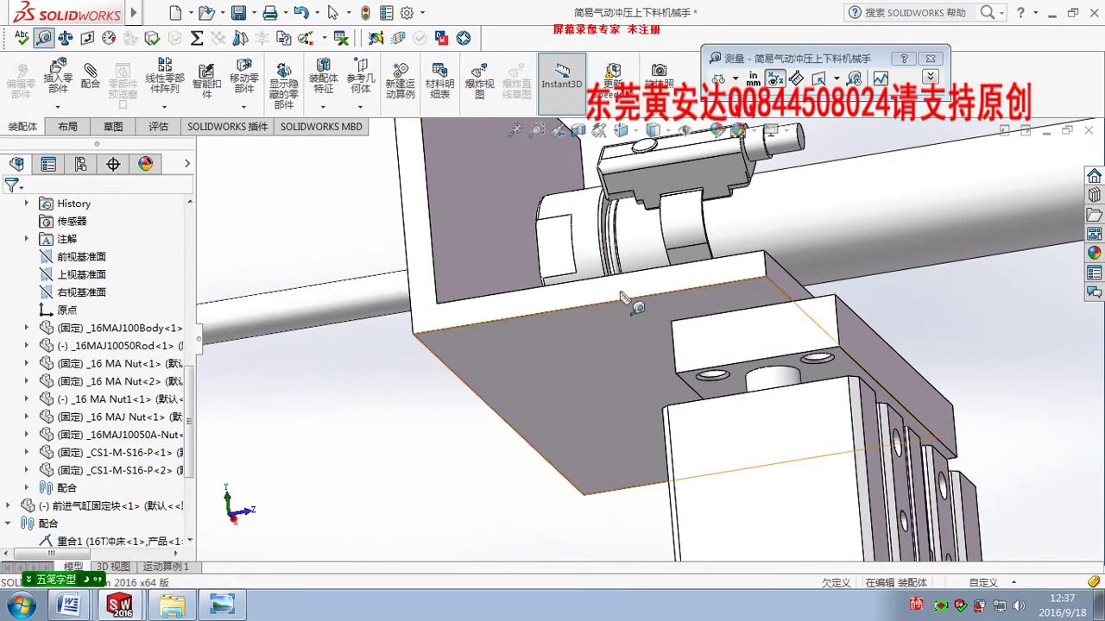
left_click(868, 338)
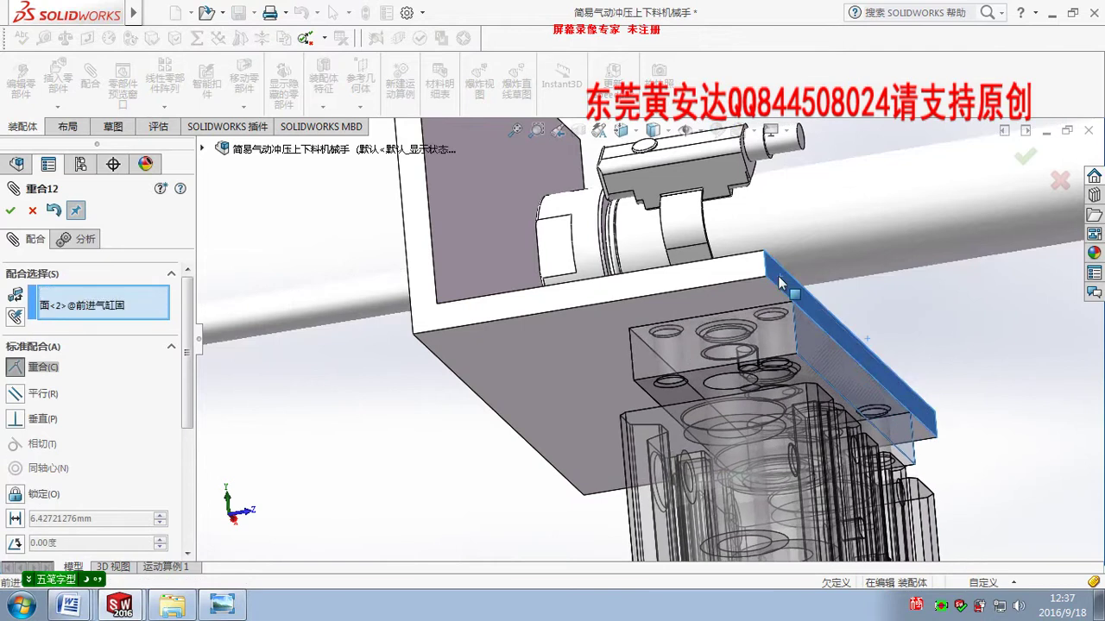
left_click(778, 275)
scroll(662, 426, "down", 5)
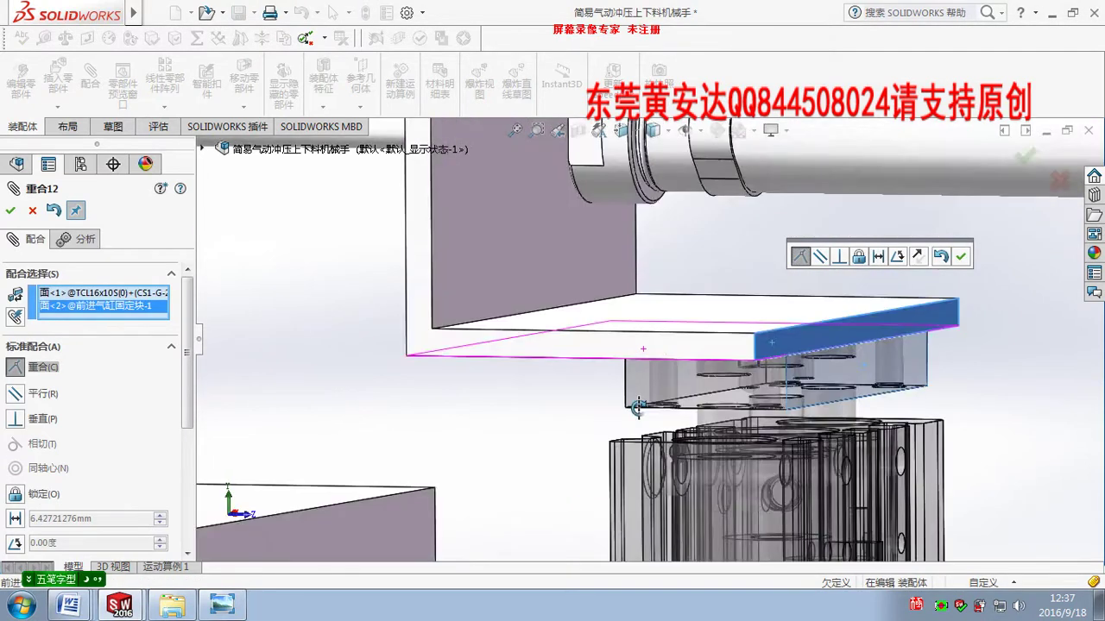
mouse_move(654, 403)
middle_mouse_down()
mouse_move(646, 445)
mouse_move(630, 436)
middle_mouse_up()
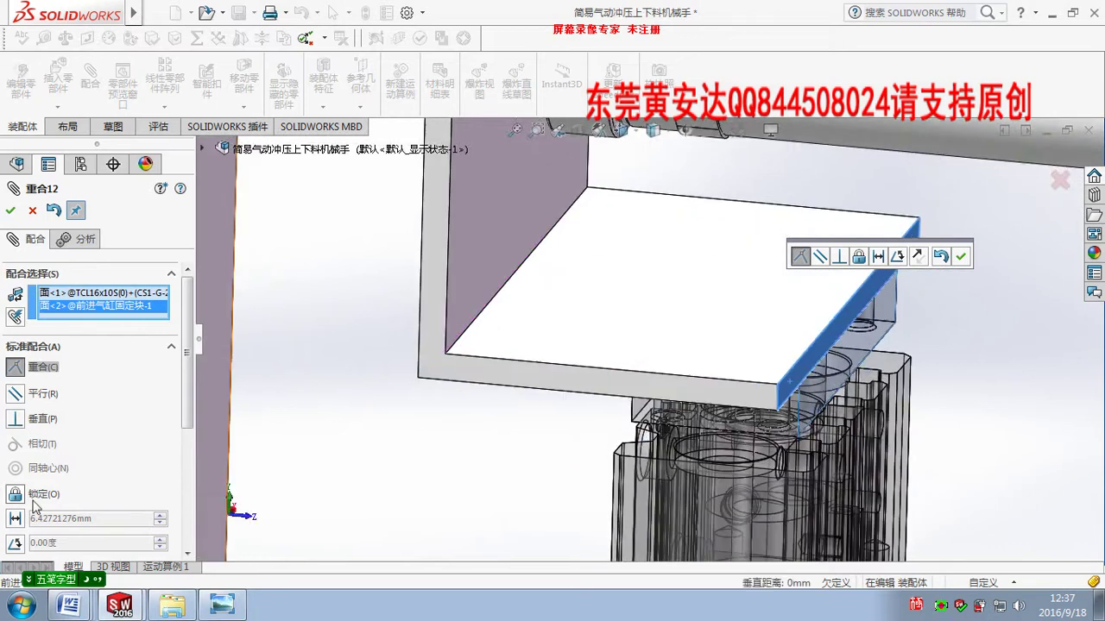
Set a 15 mm distance with flipped direction, accept it and exit mating
left_click(15, 518)
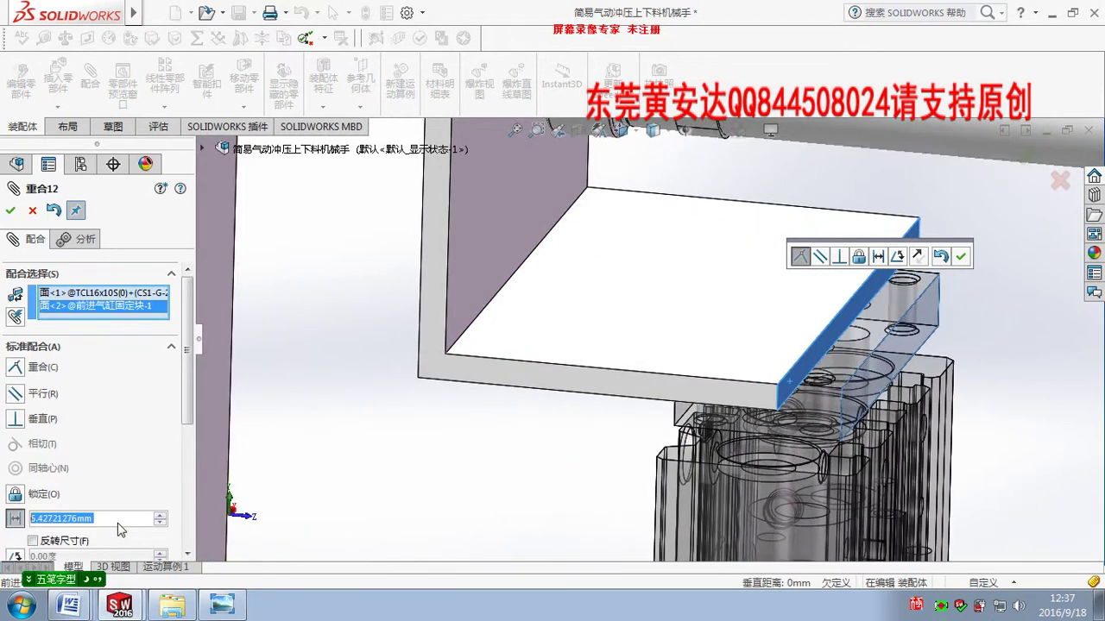
type("15")
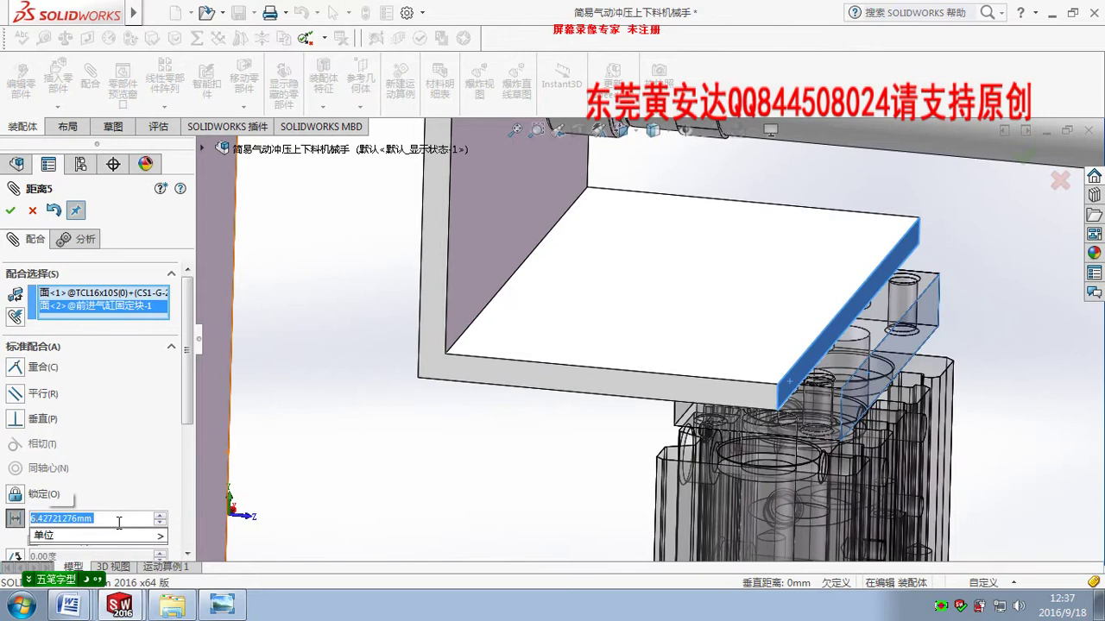
key("Return")
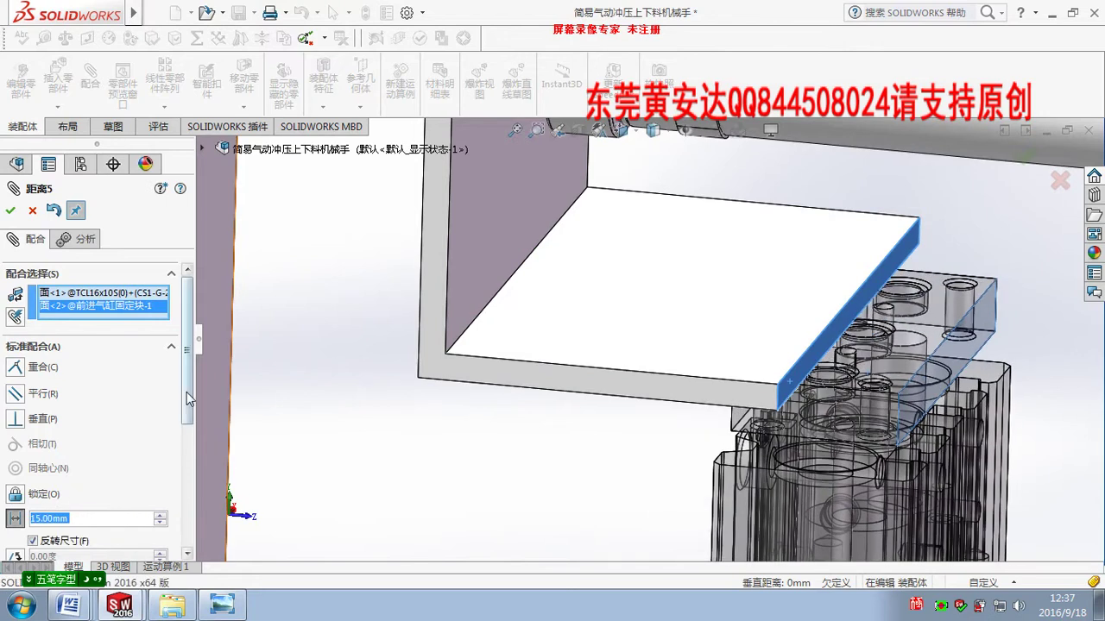
left_click_drag(186, 392, 194, 461)
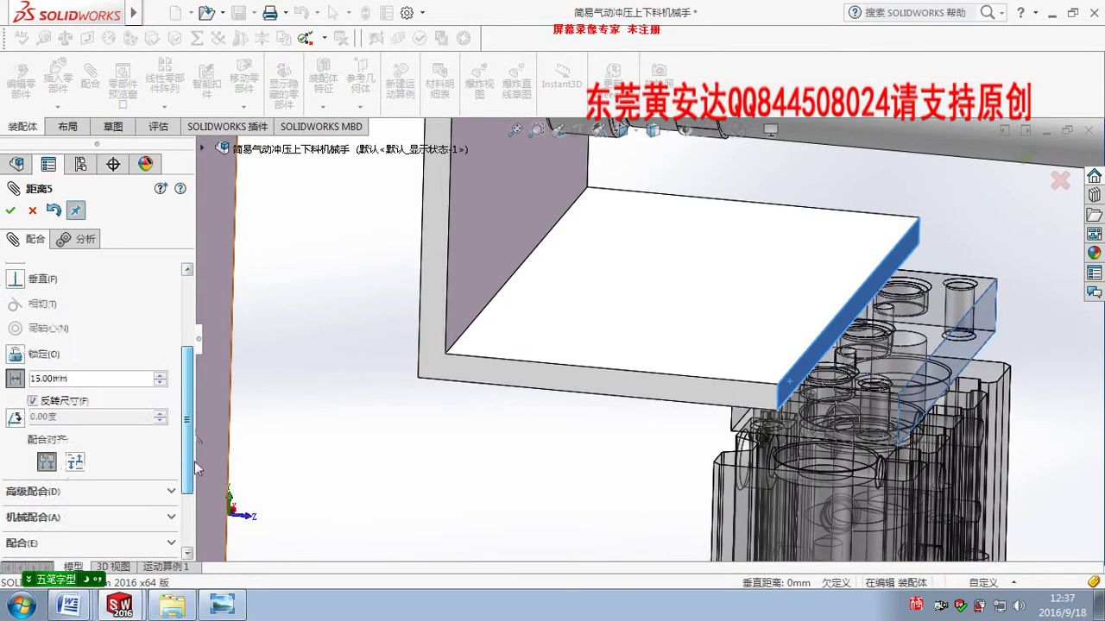
left_click(47, 401)
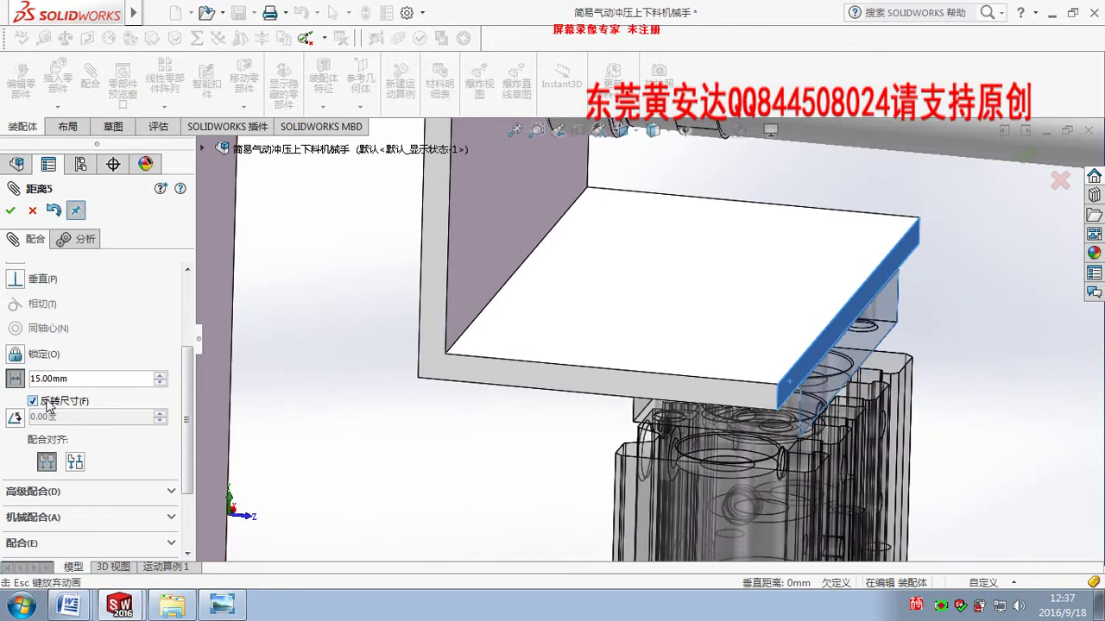
mouse_move(702, 316)
middle_mouse_down()
mouse_move(713, 259)
mouse_move(691, 436)
middle_mouse_up()
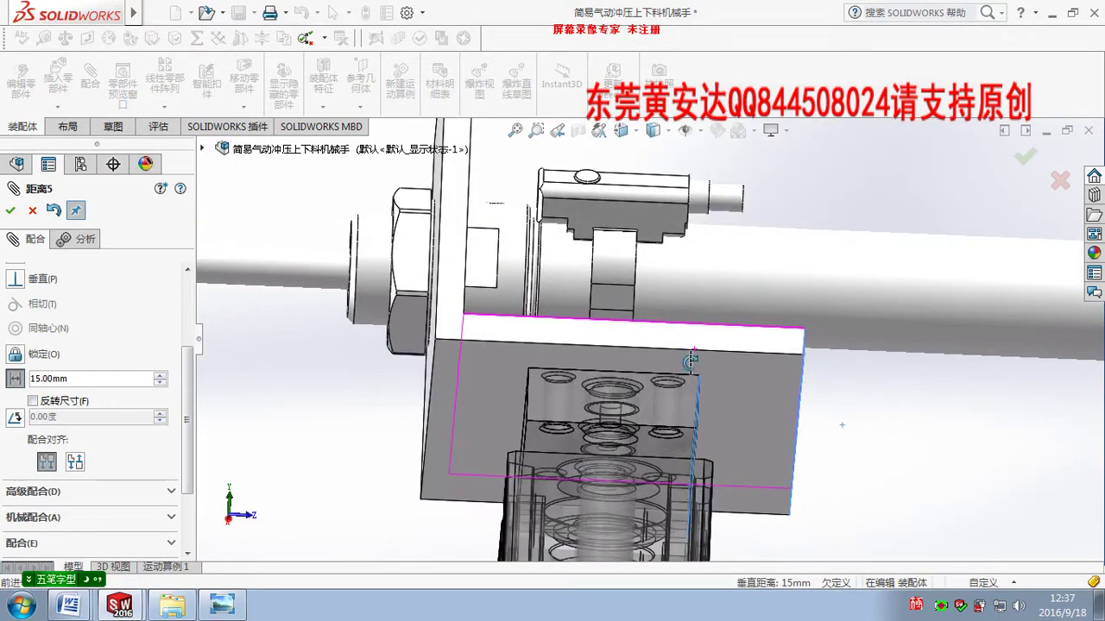
left_click(10, 211)
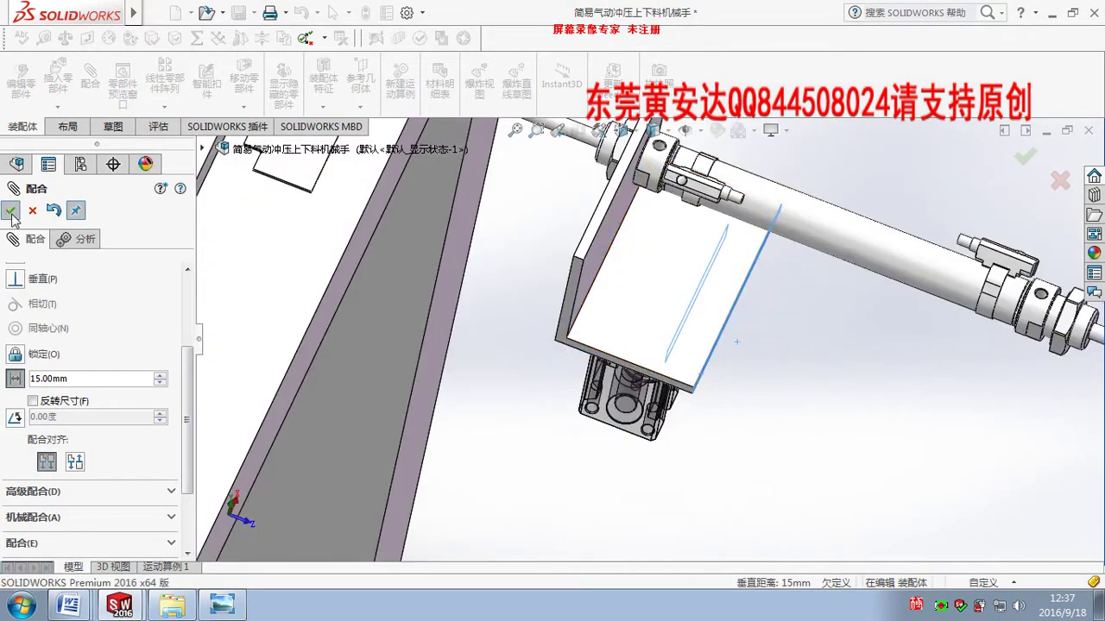
key("Escape")
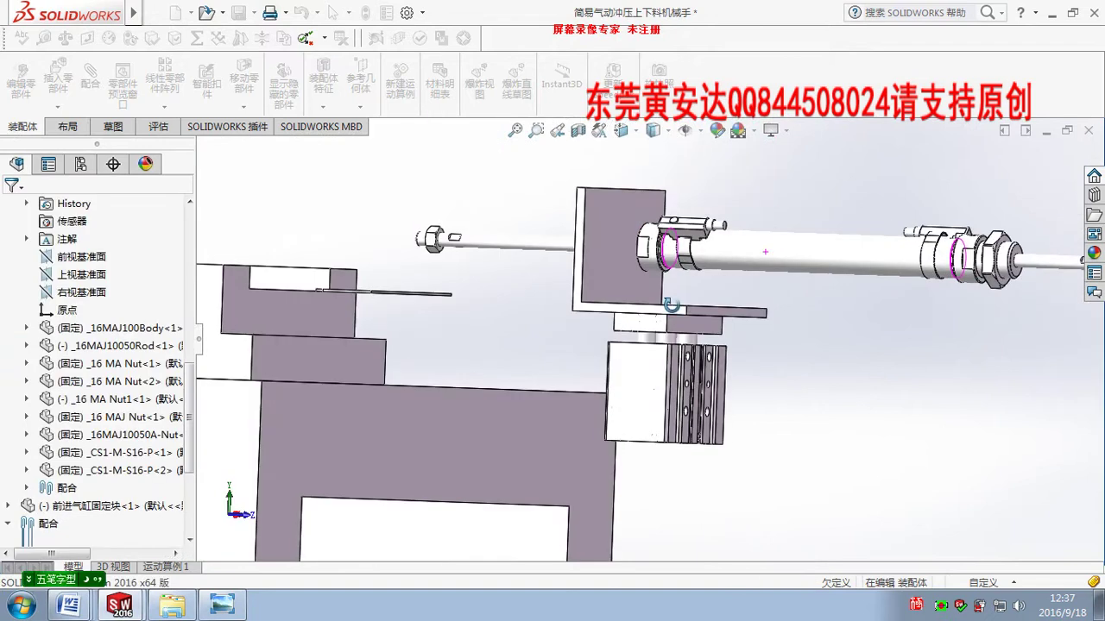
Slide the block and cylinder back and forth to confirm they still move
middle_click_drag(777, 376, 627, 342)
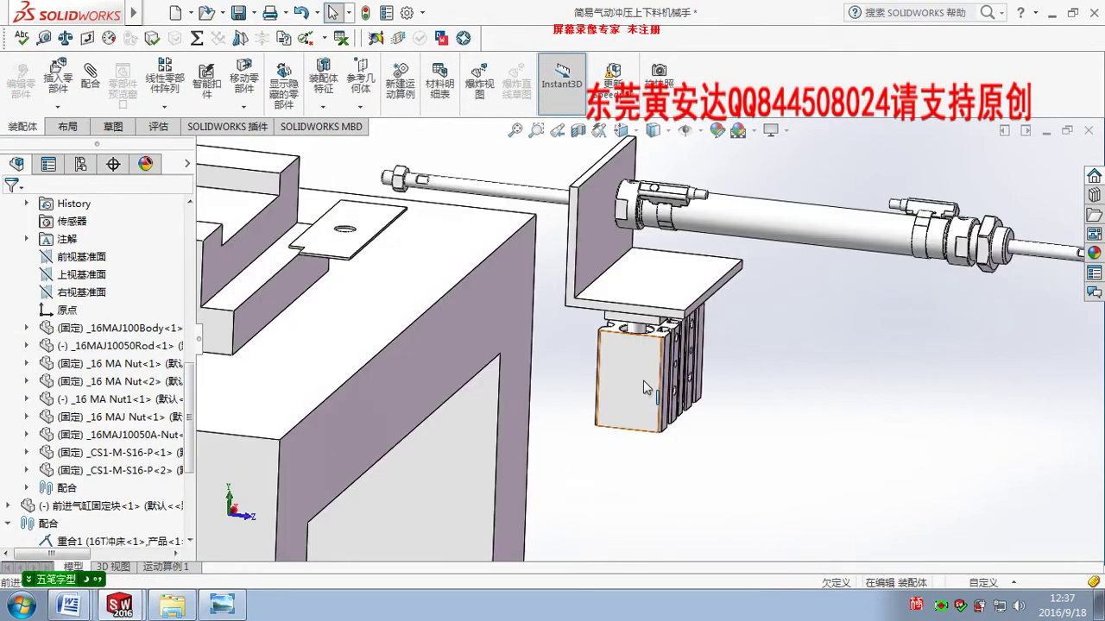
mouse_move(643, 381)
left_mouse_down()
mouse_move(774, 357)
mouse_move(695, 367)
left_mouse_up()
mouse_move(695, 367)
middle_mouse_down()
mouse_move(569, 272)
mouse_move(434, 232)
mouse_move(652, 339)
mouse_move(644, 308)
middle_mouse_up()
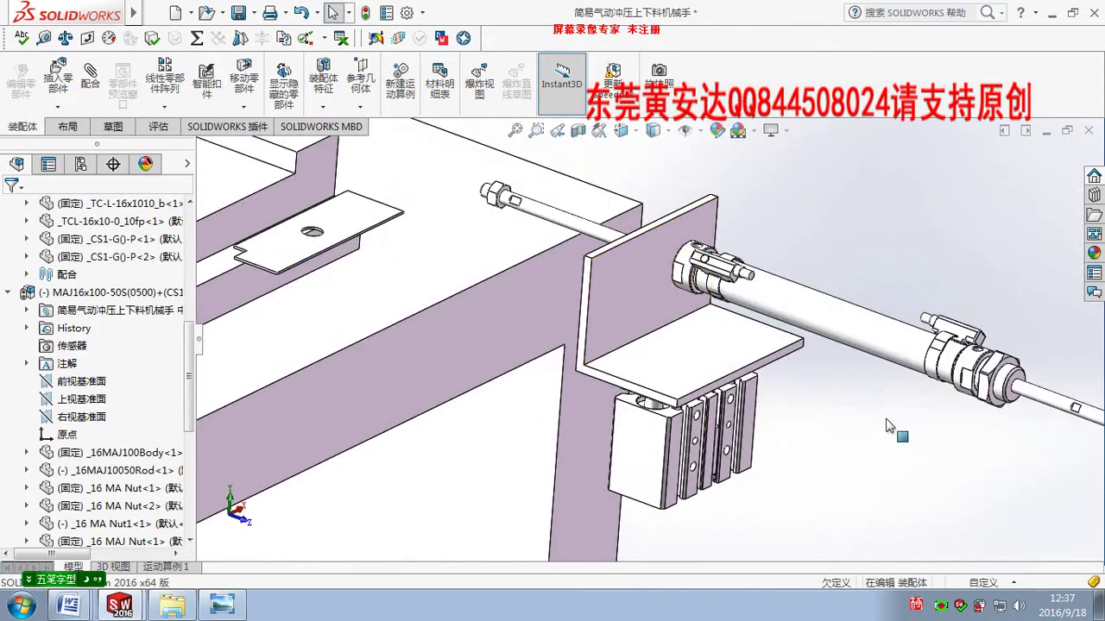
mouse_move(898, 428)
middle_mouse_down()
mouse_move(839, 406)
mouse_move(822, 414)
middle_mouse_up()
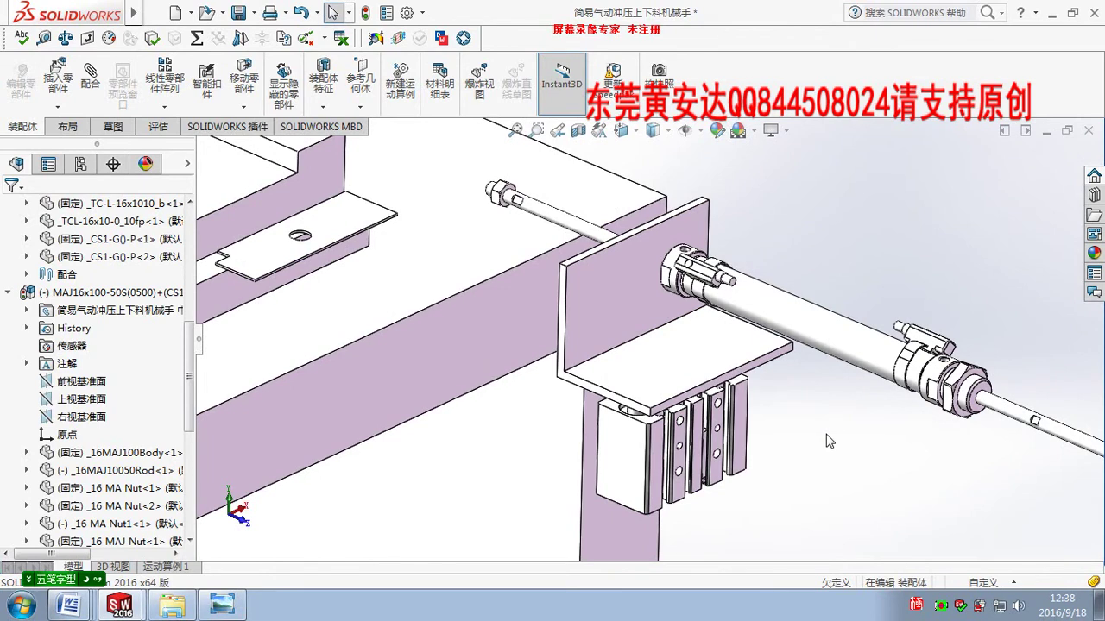
Rebuild and save the assembly together with all component documents
key("ctrl+s")
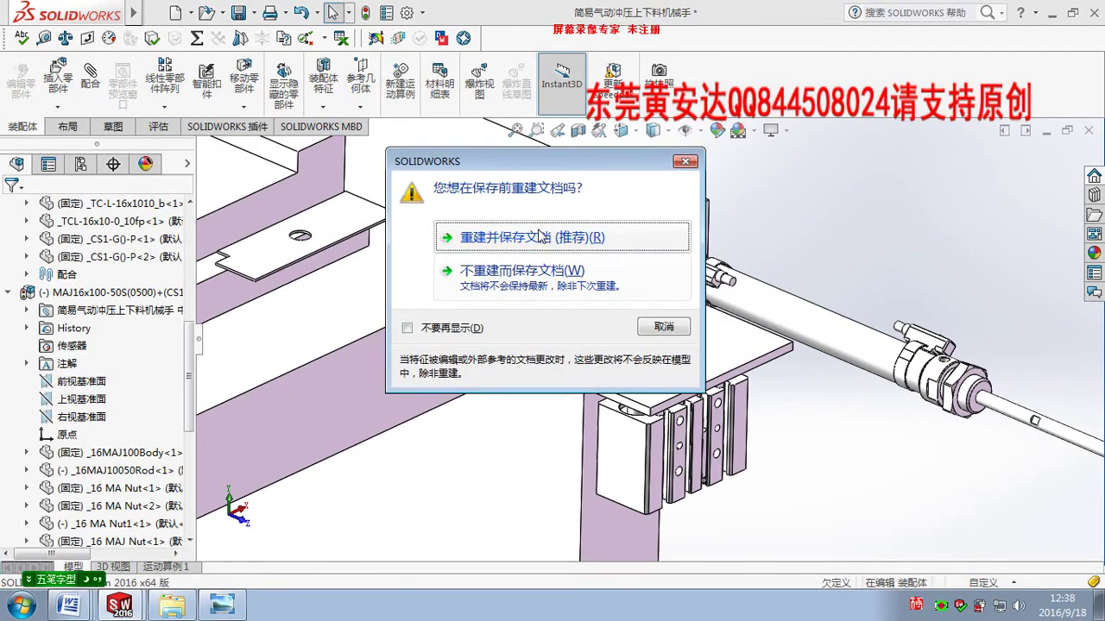
left_click(541, 236)
left_click(582, 318)
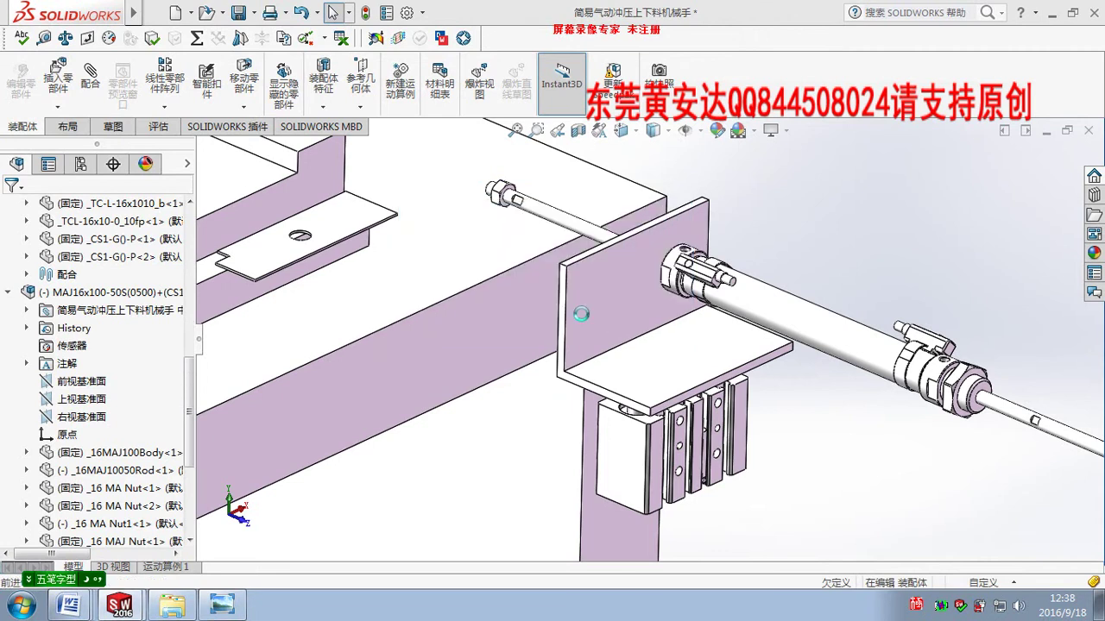
Open the bracket component's properties and close them without changes
left_click(580, 314)
double_click(615, 233)
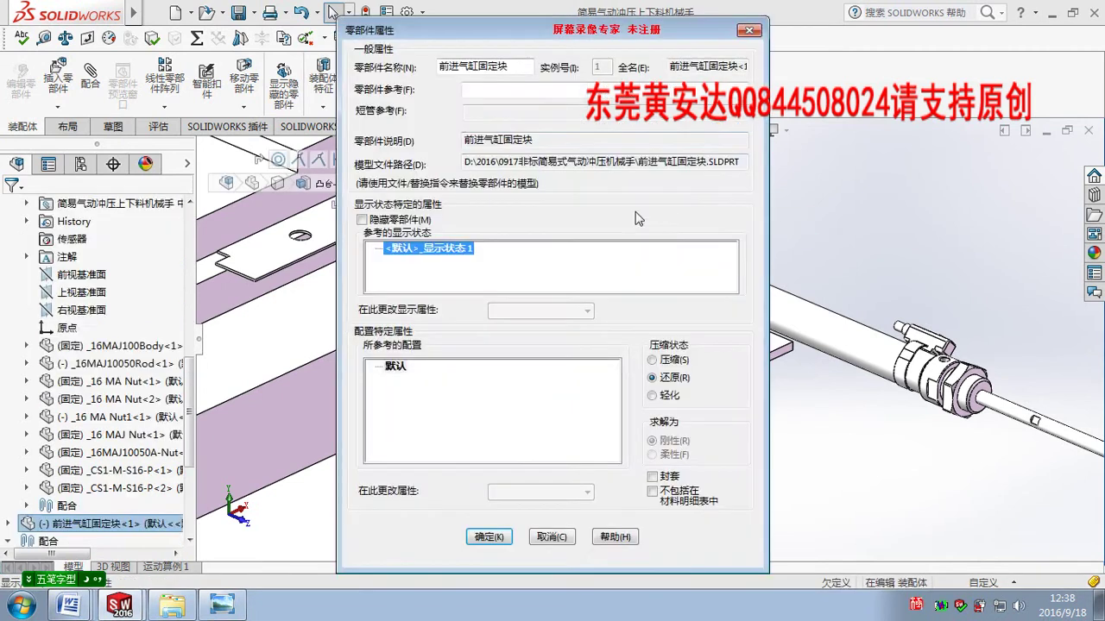
left_click(757, 31)
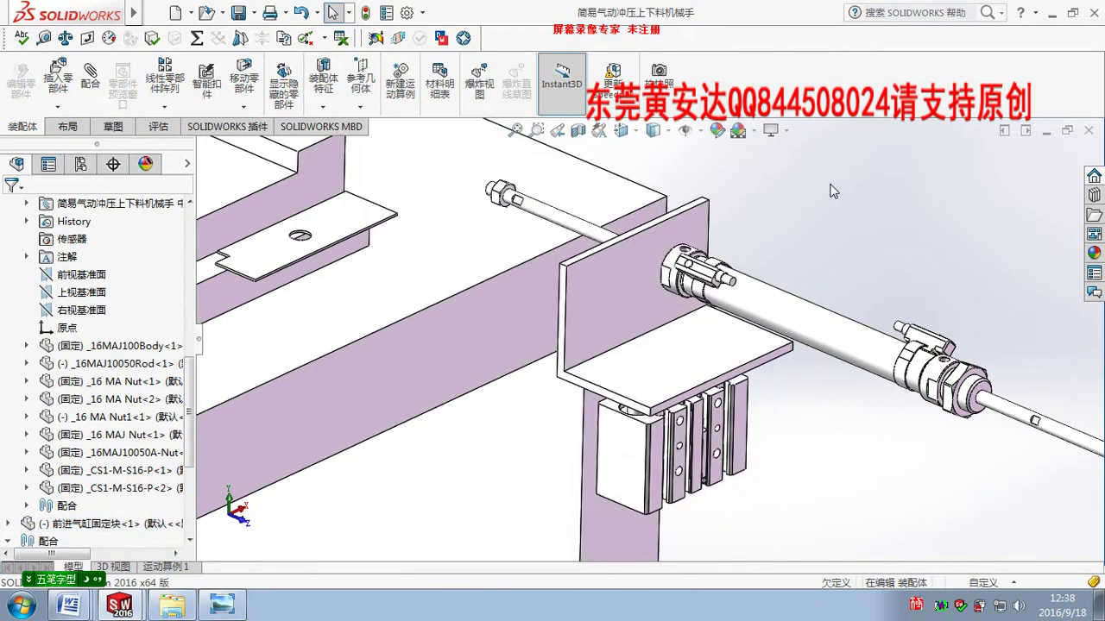
middle_click_drag(831, 190, 765, 248)
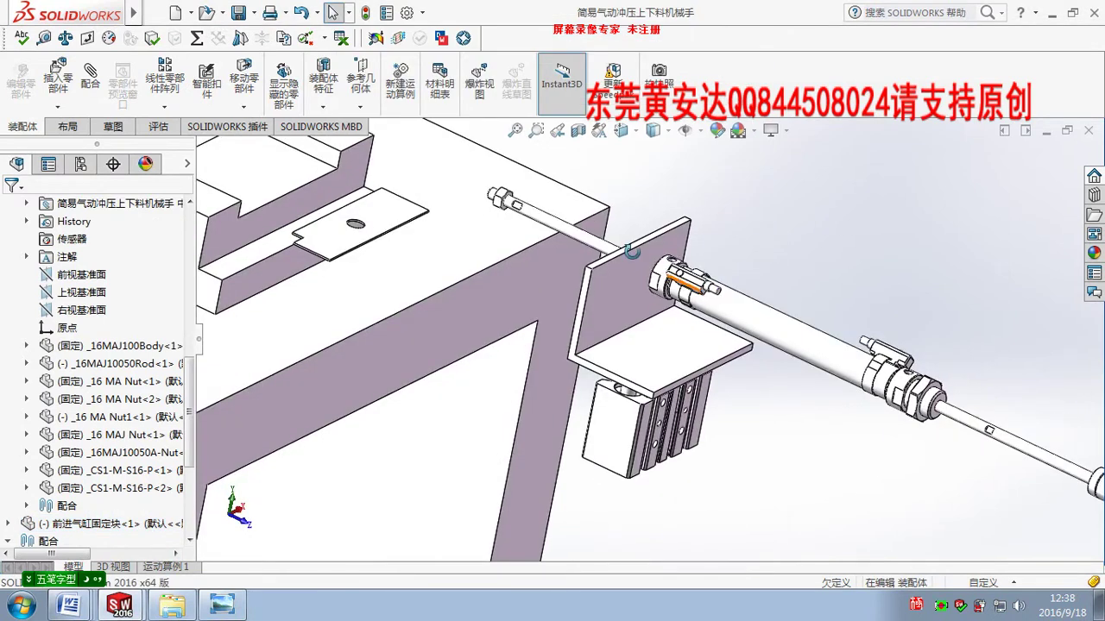
Measure the _16MAJ10050Rod rod-end circular edge, reading a 6 mm diameter
left_click(611, 245)
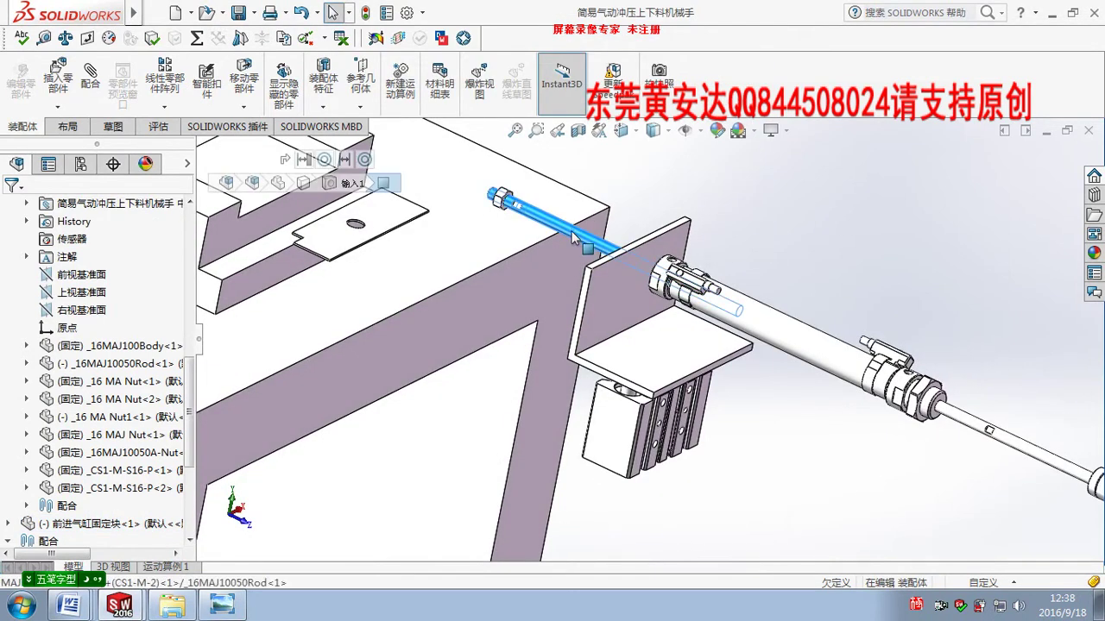
left_click(833, 241)
left_click(43, 38)
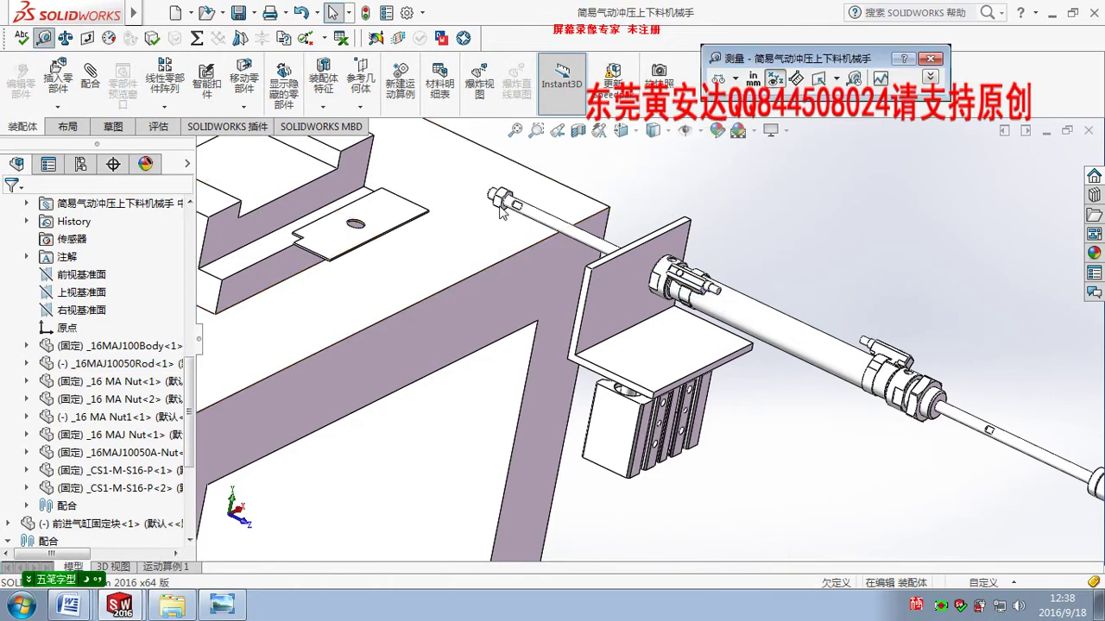
scroll(501, 213, "down", 3)
scroll(506, 190, "down", 3)
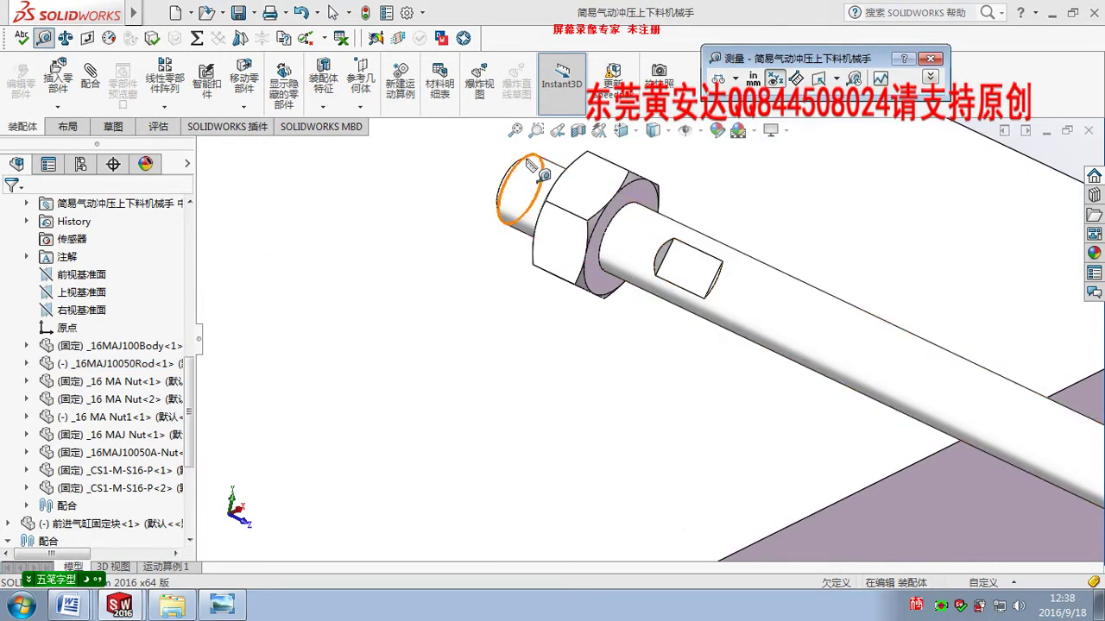
left_click(528, 162)
scroll(723, 267, "up", 3)
scroll(724, 266, "up", 2)
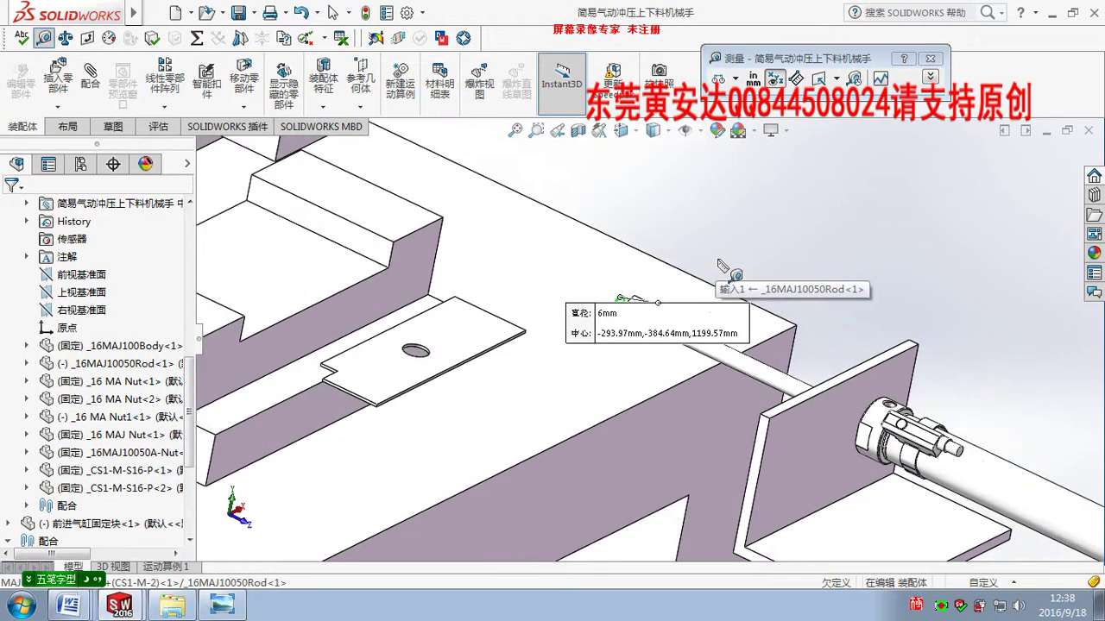
scroll(902, 270, "up", 3)
Close Measure, look over the assembly, and minimise SolidWorks
middle_click_drag(887, 277, 872, 280)
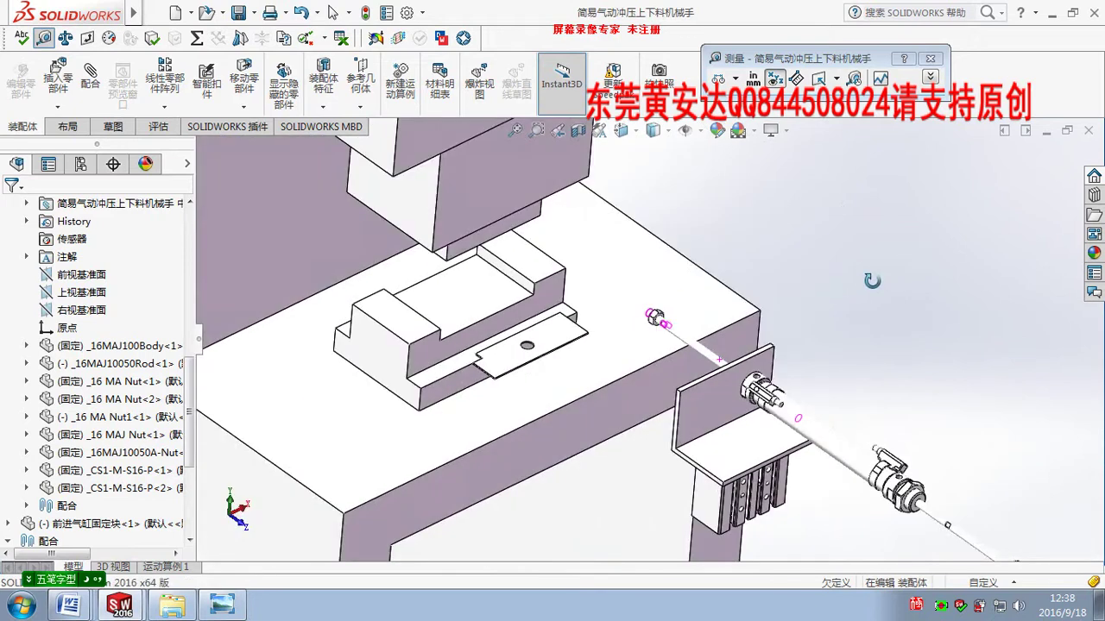
scroll(776, 440, "down", 2)
scroll(777, 431, "down", 2)
scroll(789, 419, "down", 2)
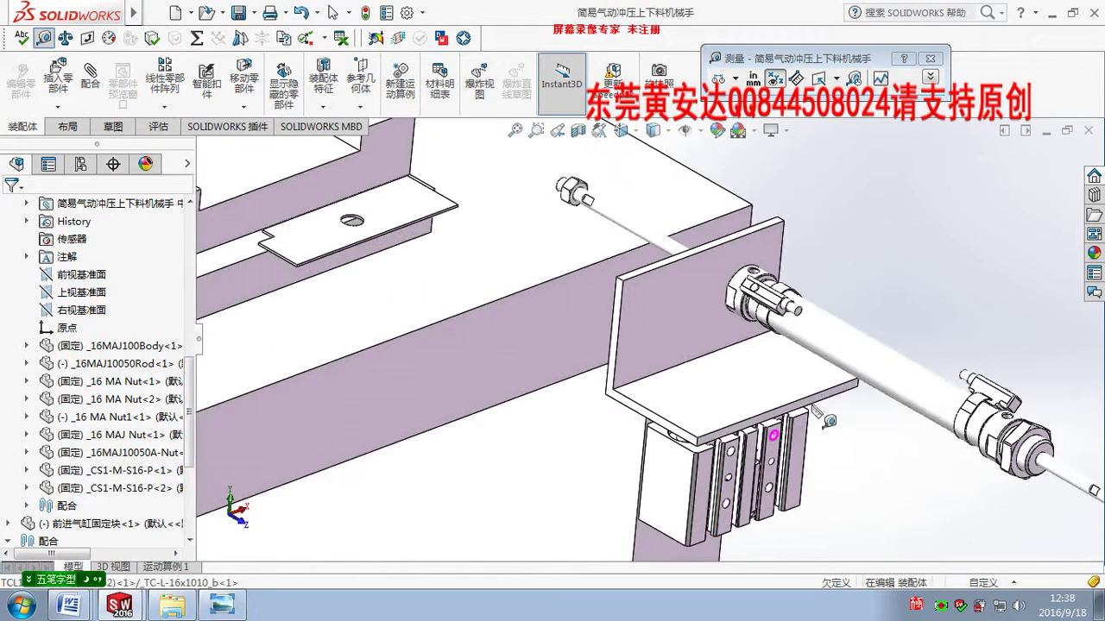
scroll(815, 413, "up", 2)
key("Escape")
mouse_move(915, 247)
middle_mouse_down()
mouse_move(910, 226)
mouse_move(854, 316)
mouse_move(783, 360)
mouse_move(852, 231)
middle_mouse_up()
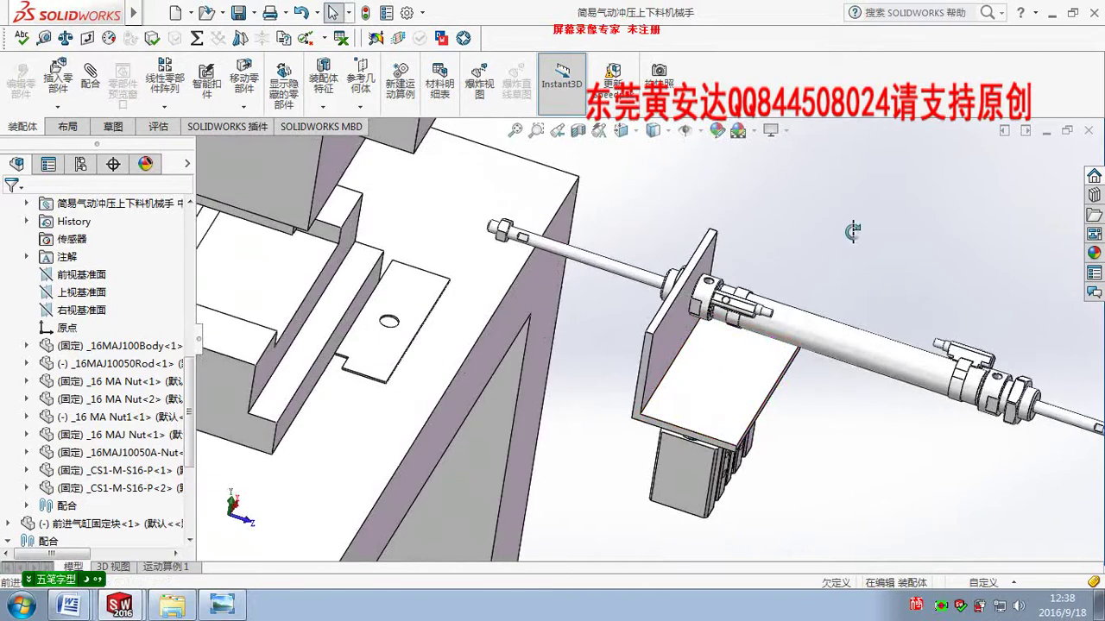
left_click(1053, 16)
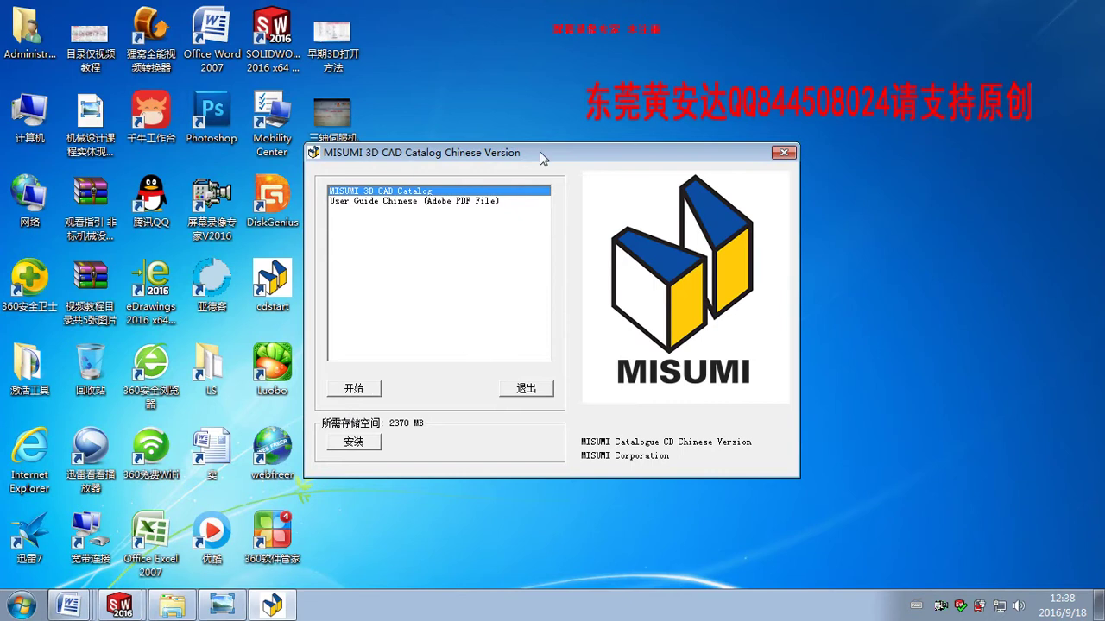
Drag the MISUMI 3D CAD Catalog launcher by its title bar toward the upper right
left_click_drag(539, 152, 685, 92)
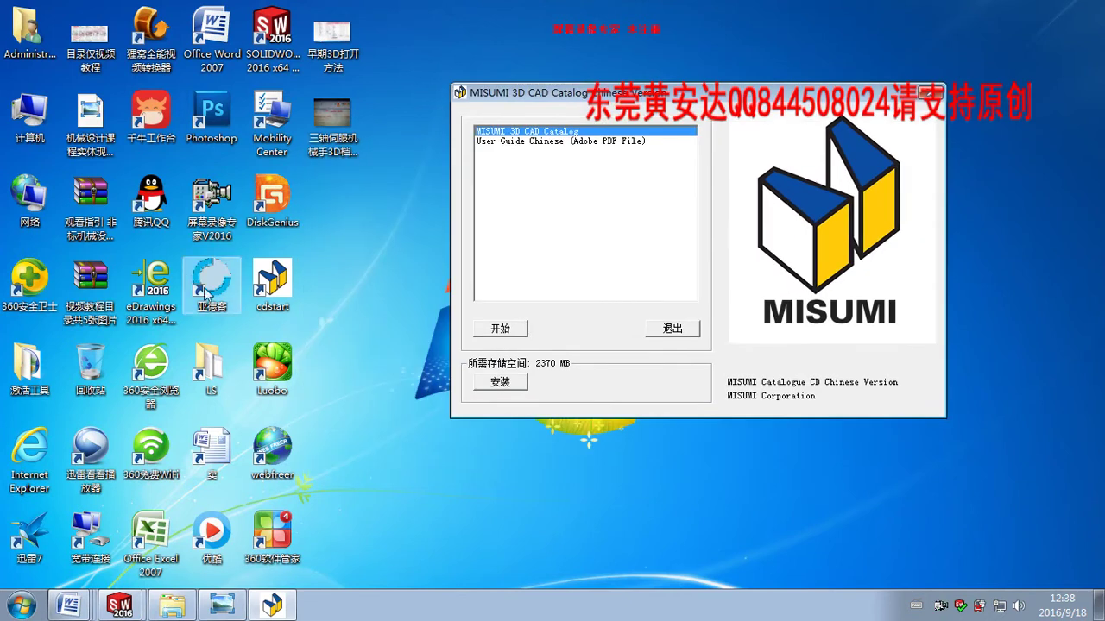
Browse to F:\airtac\Airtac亚德客\software
double_click(13, 115)
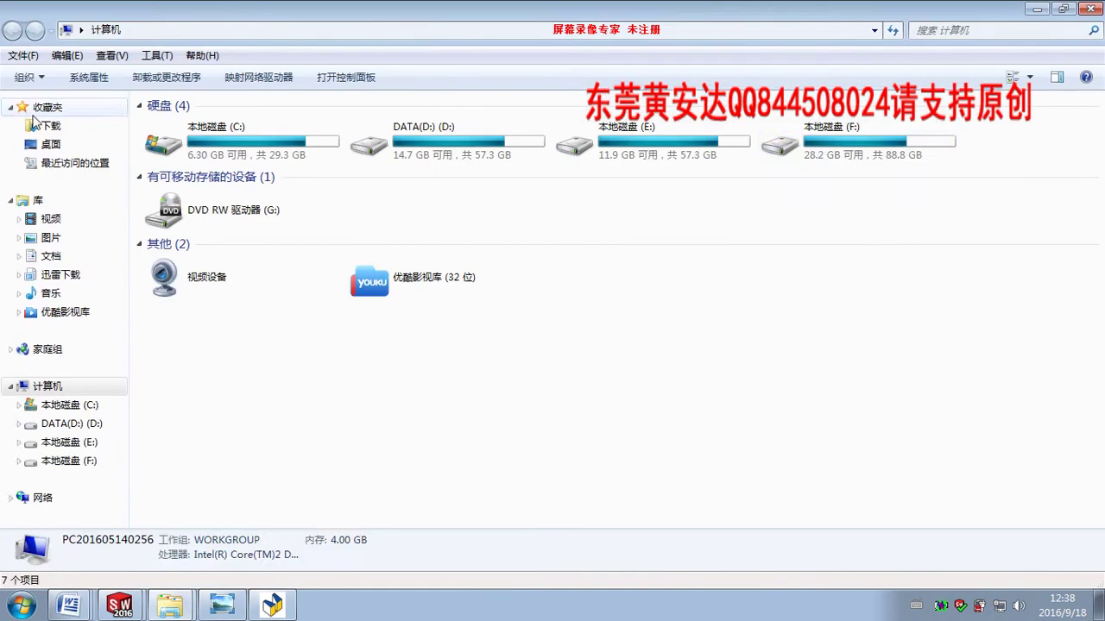
double_click(885, 148)
double_click(186, 177)
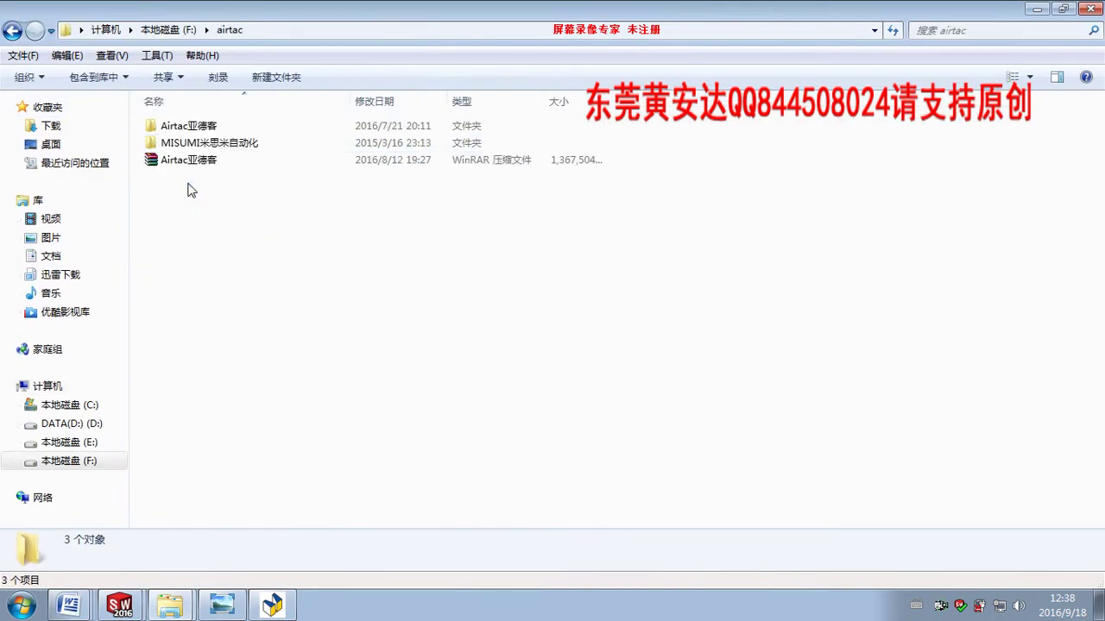
double_click(207, 131)
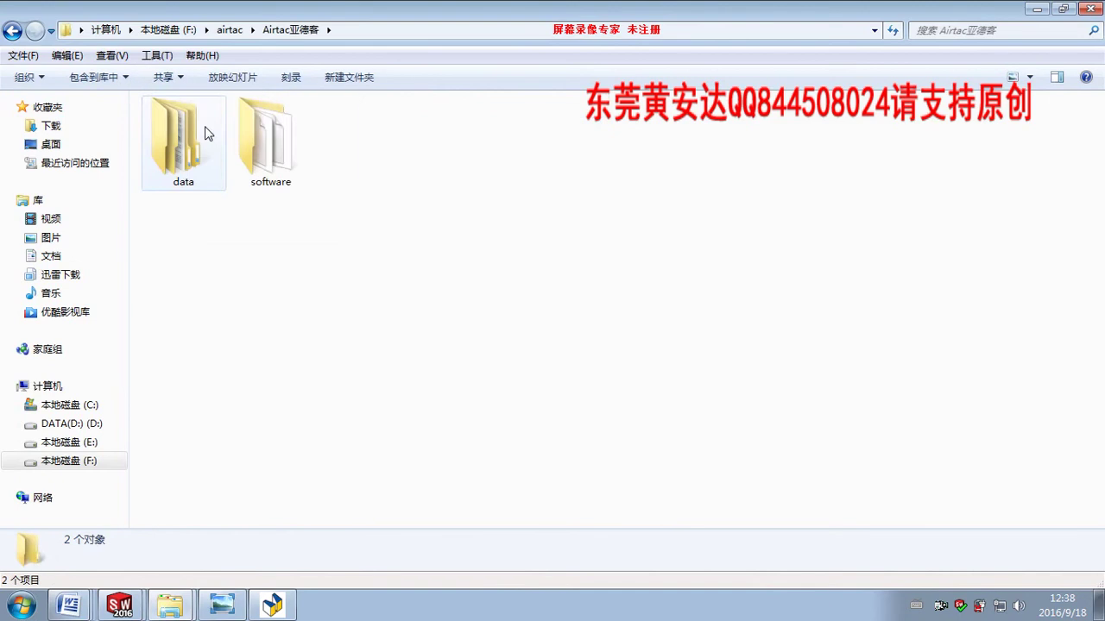
left_click(231, 31)
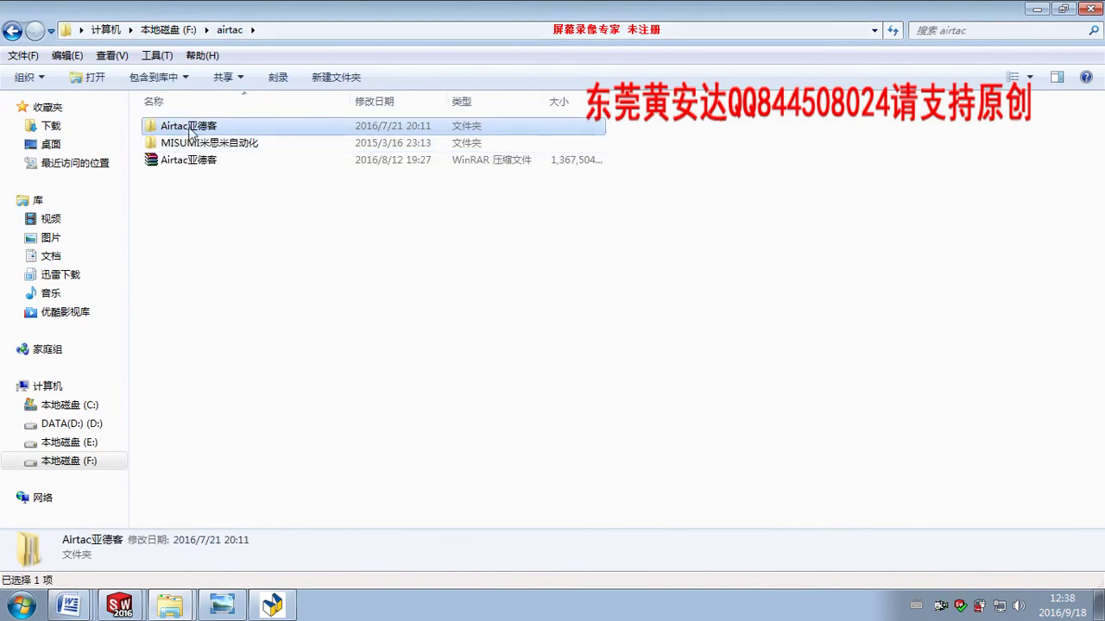
double_click(189, 126)
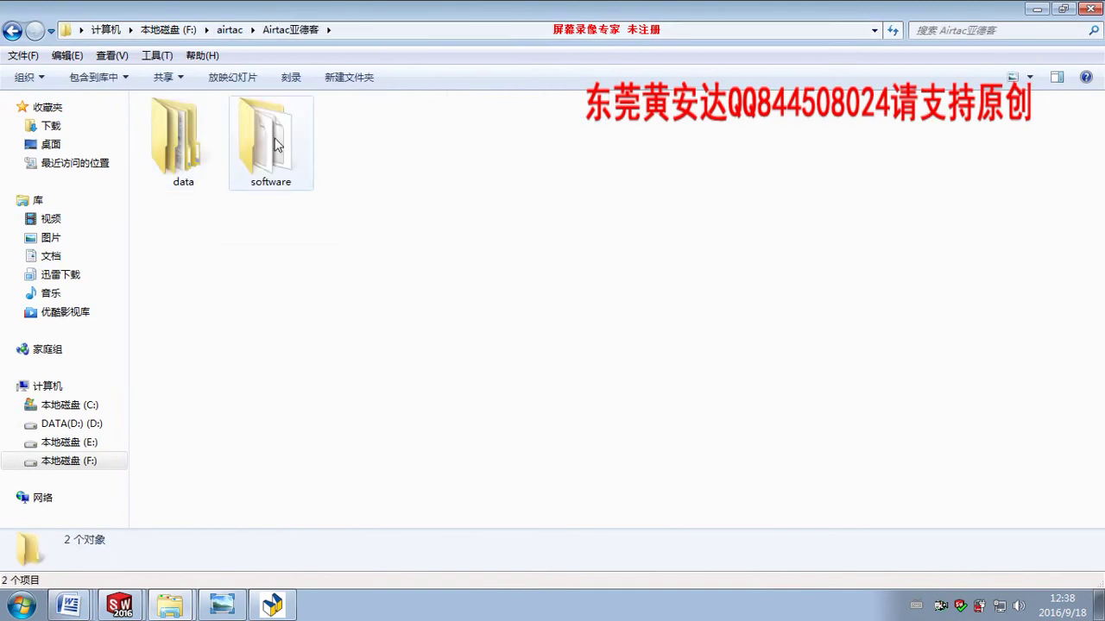
left_click(276, 145)
double_click(276, 145)
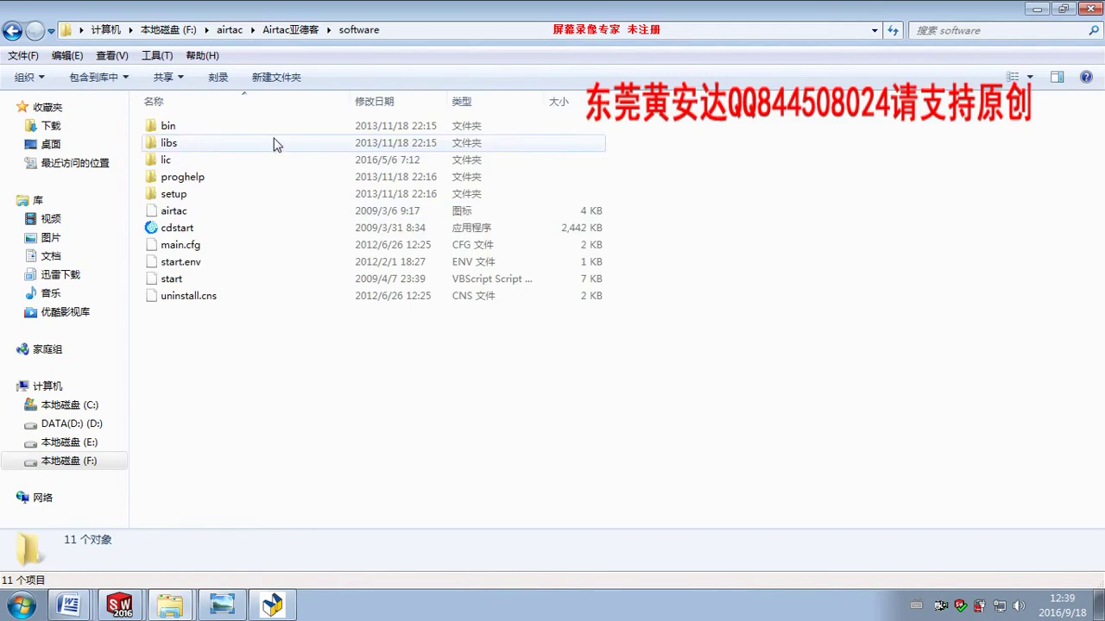
Inspect the cdstart program's context menu, then clear the selection
left_click(177, 230)
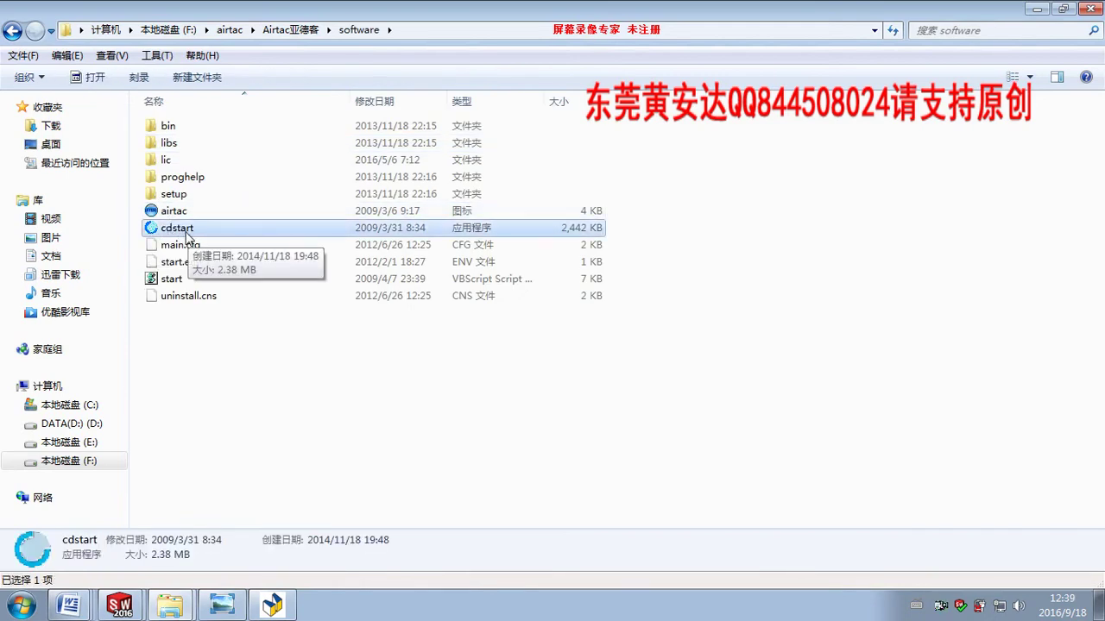
right_click(187, 235)
mouse_move(235, 450)
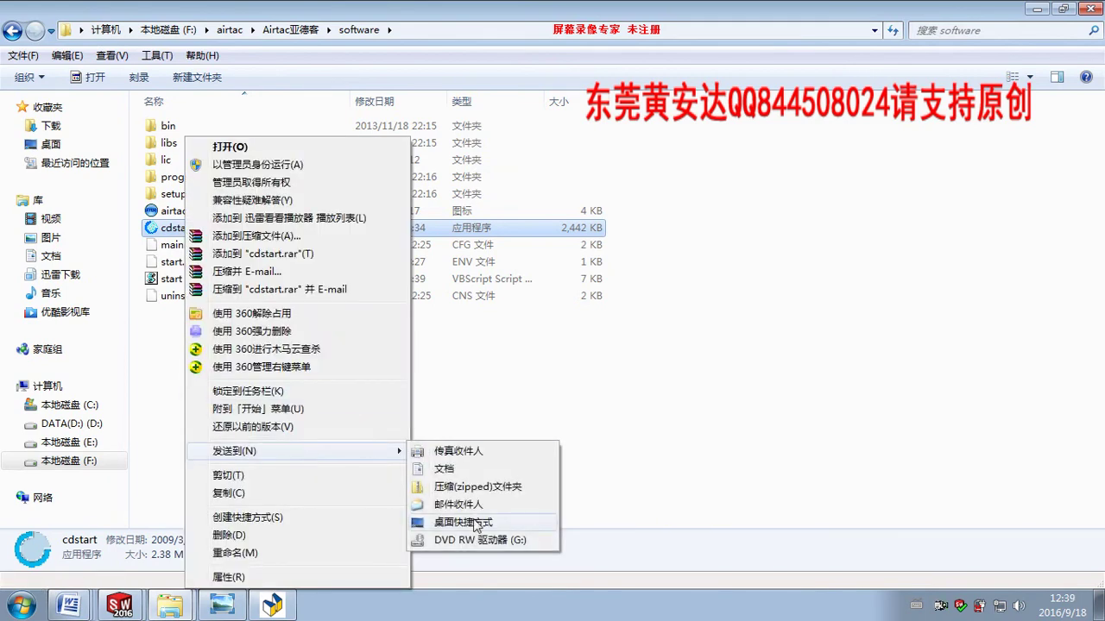
left_click(662, 445)
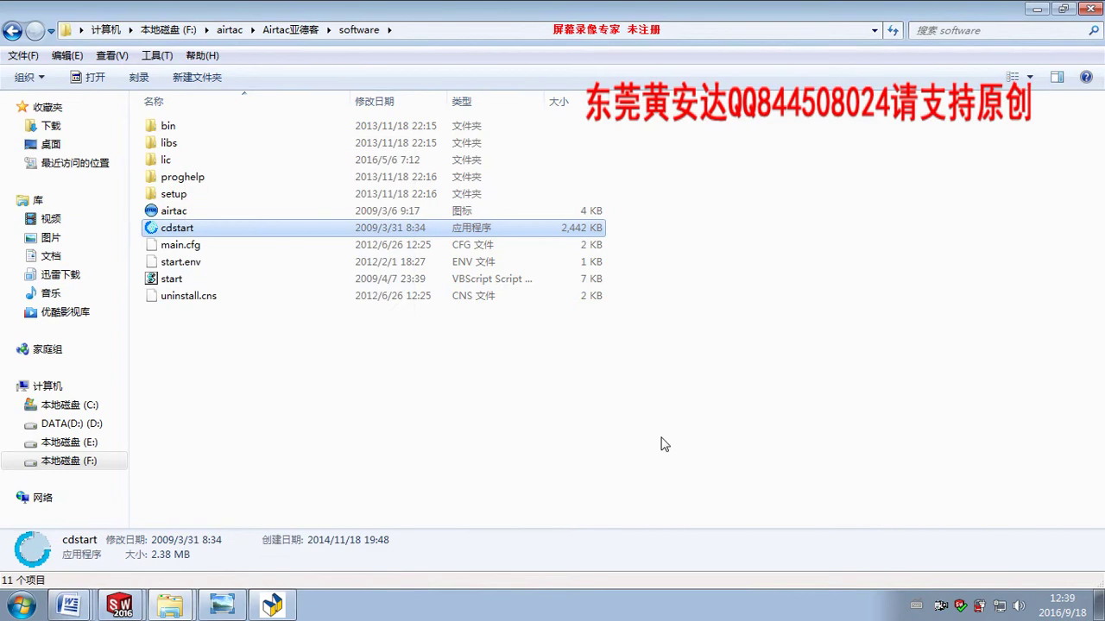
left_click(470, 234)
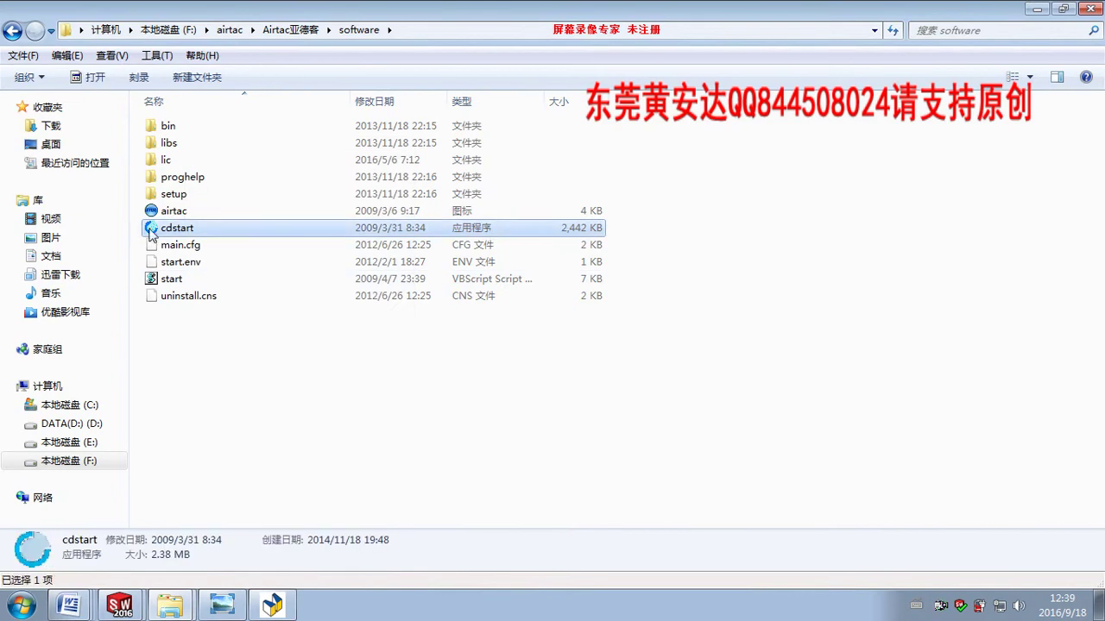
left_click(387, 525)
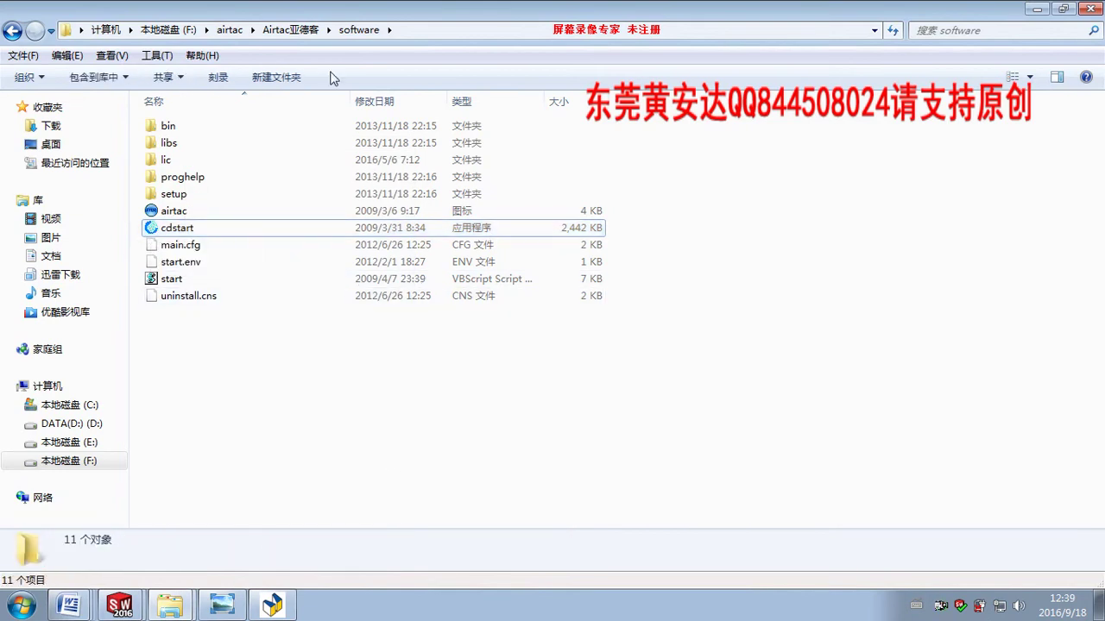
Go to MISUMI米思米自动化 > MISUMI 2013 package > software and select cdstart
left_click(301, 27)
left_click(219, 35)
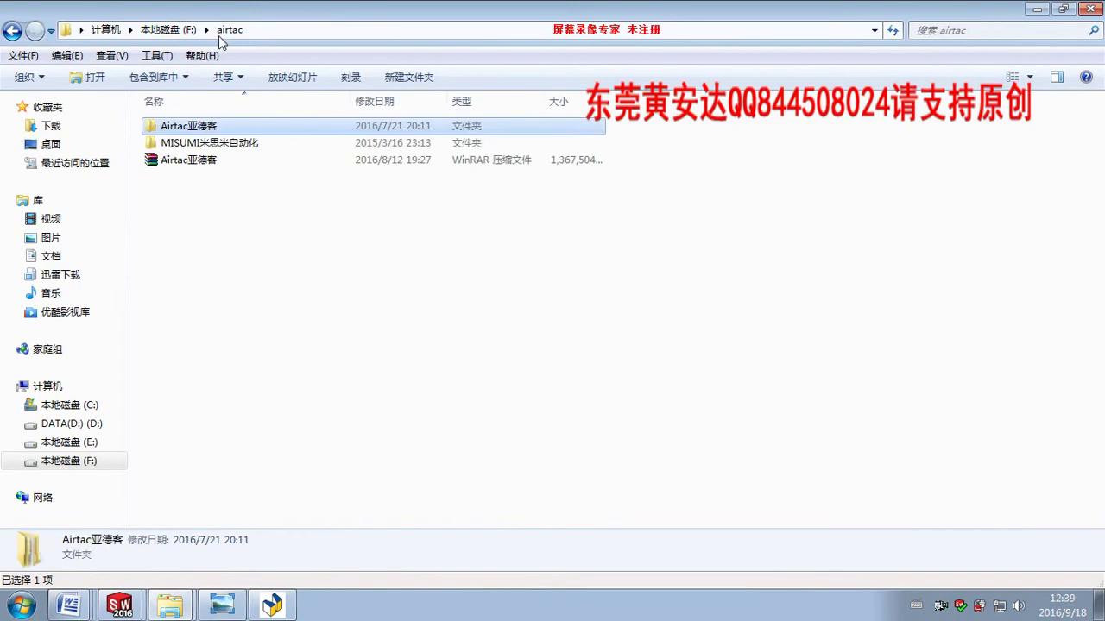
double_click(207, 143)
double_click(207, 130)
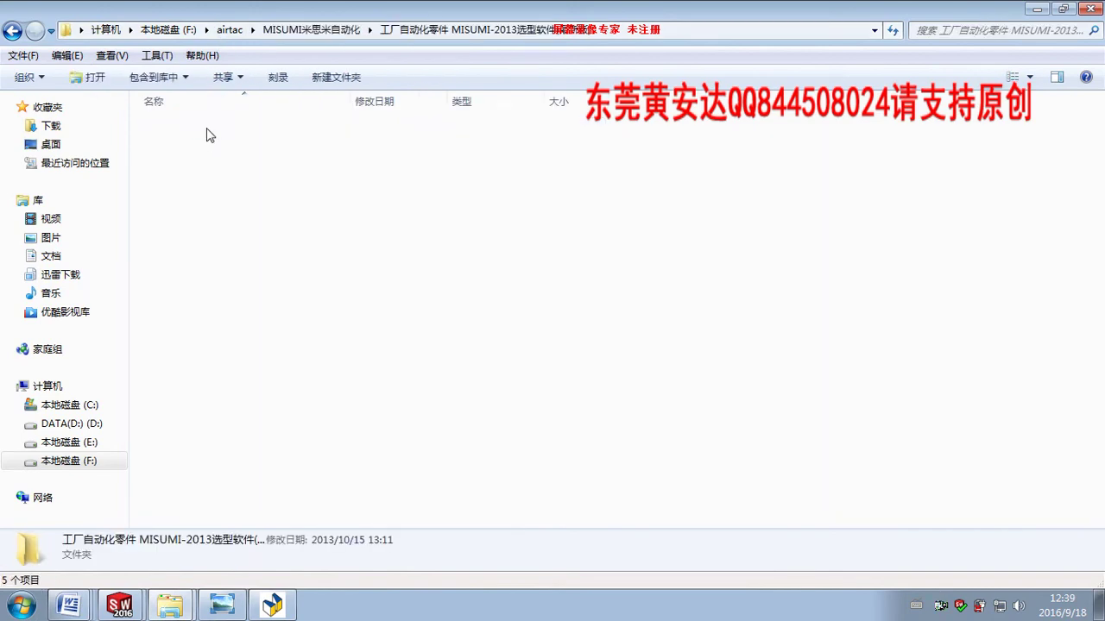
left_click(180, 147)
double_click(180, 147)
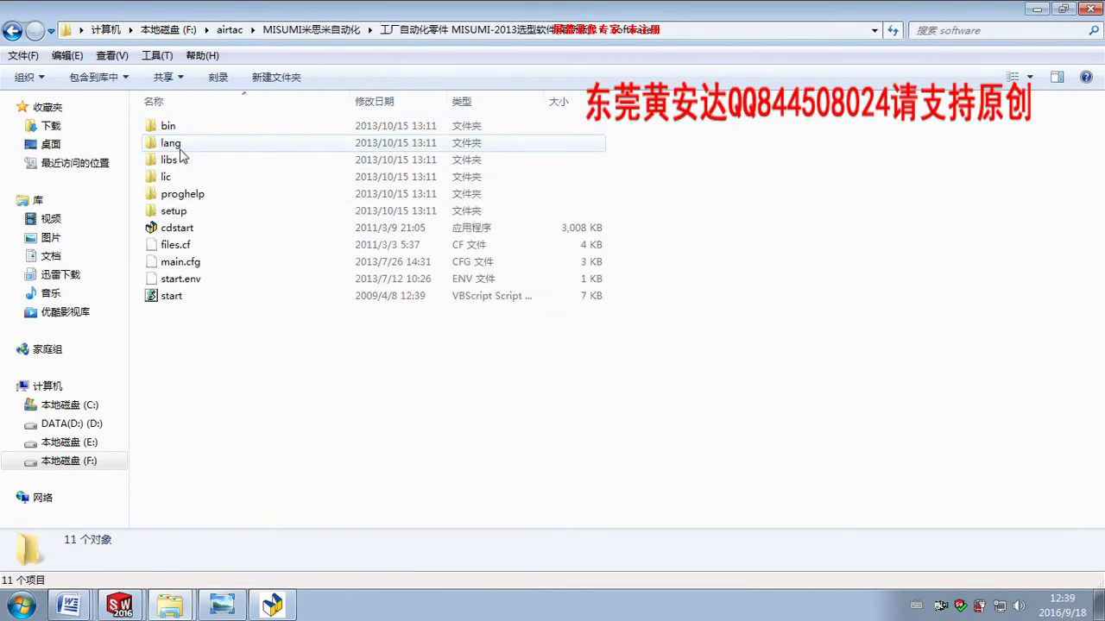
left_click(181, 229)
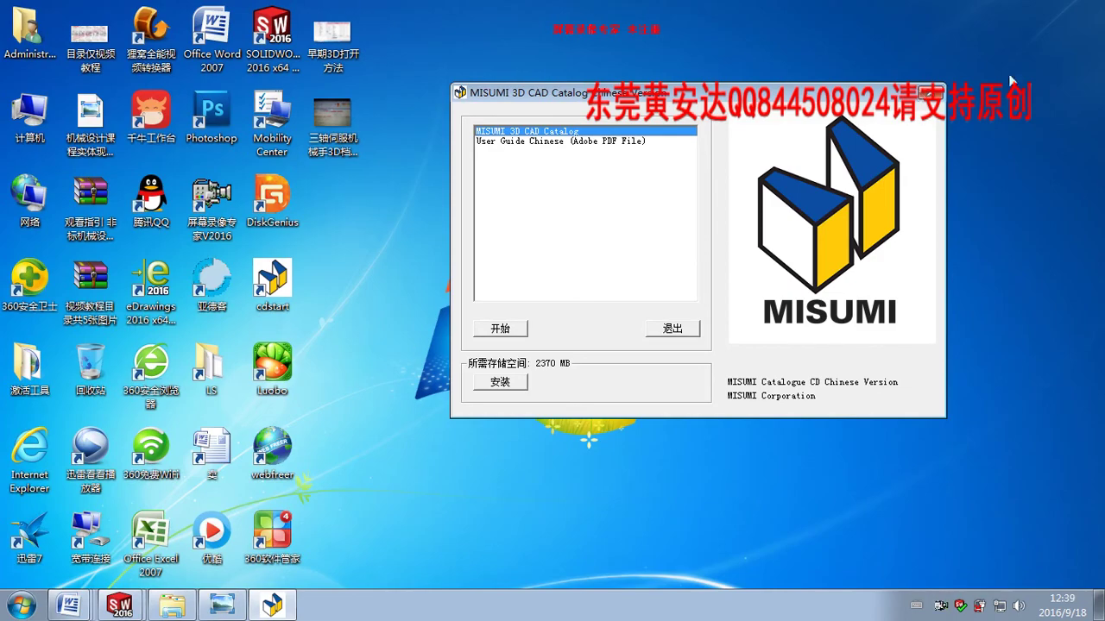
mouse_move(272, 605)
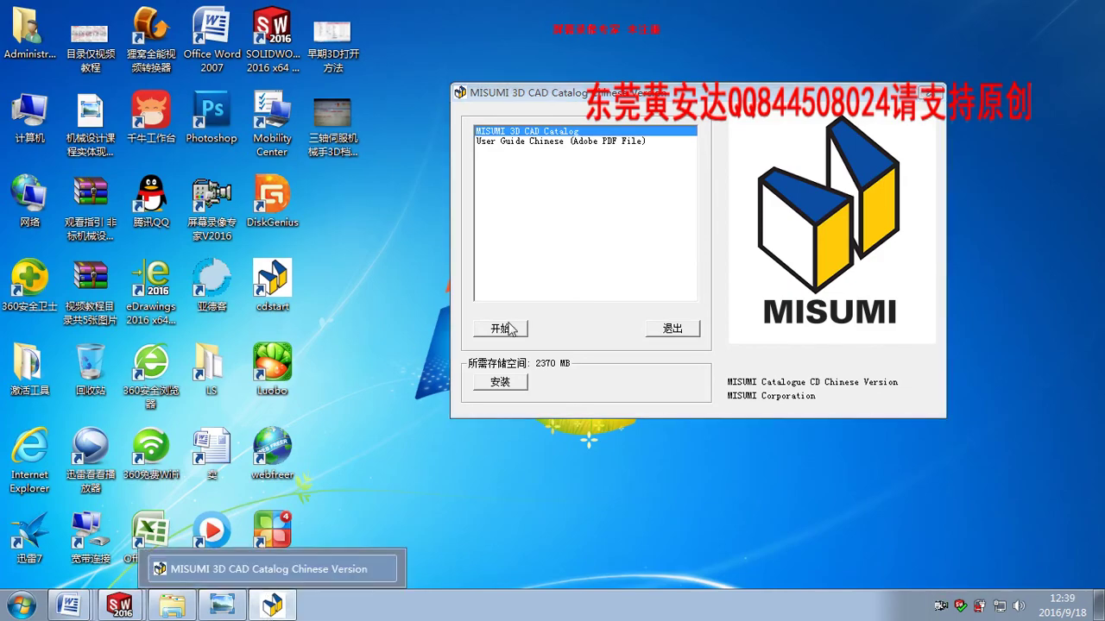
Start the catalog and expand Misumi > 公制
left_click(509, 328)
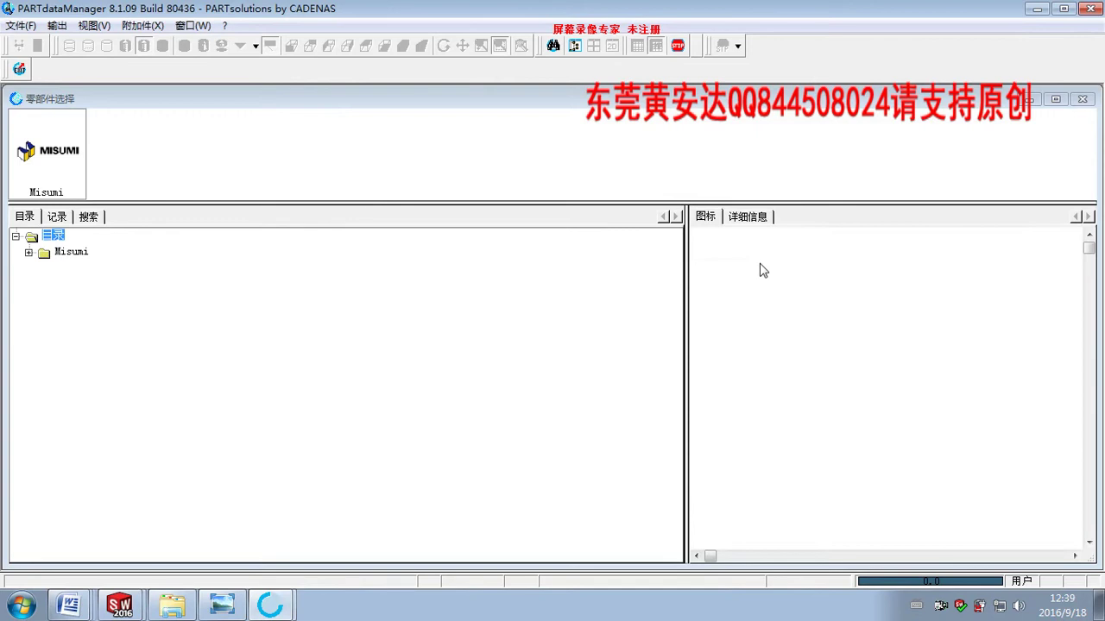
double_click(69, 253)
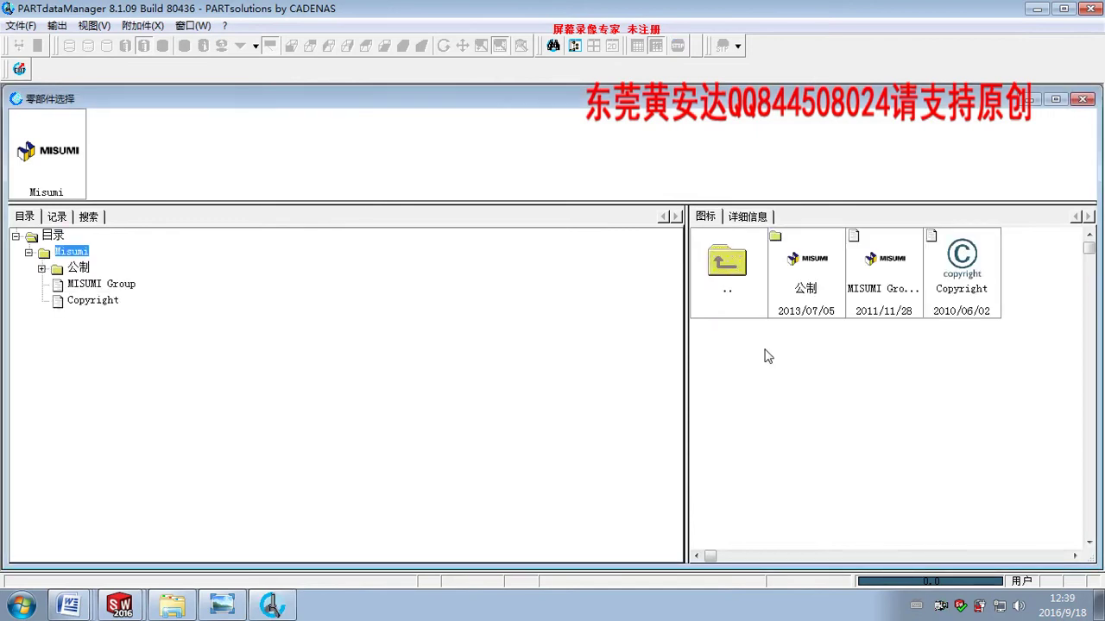
left_click(807, 274)
double_click(807, 275)
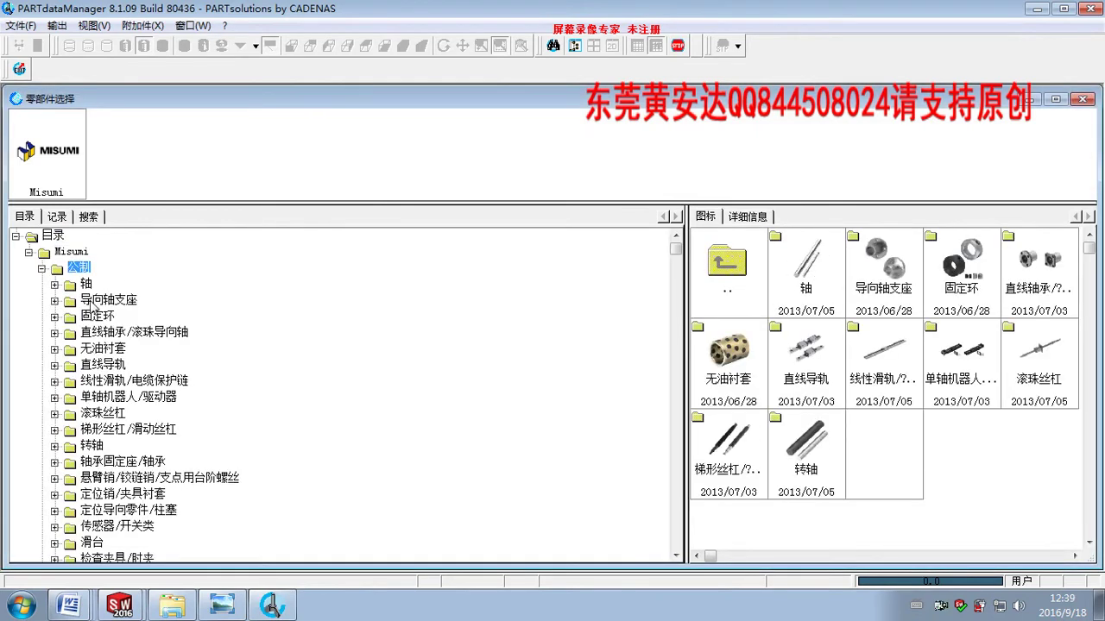
Open 直线轴承/滚珠导向轴 and the LHFRD flanged bushing family
double_click(113, 333)
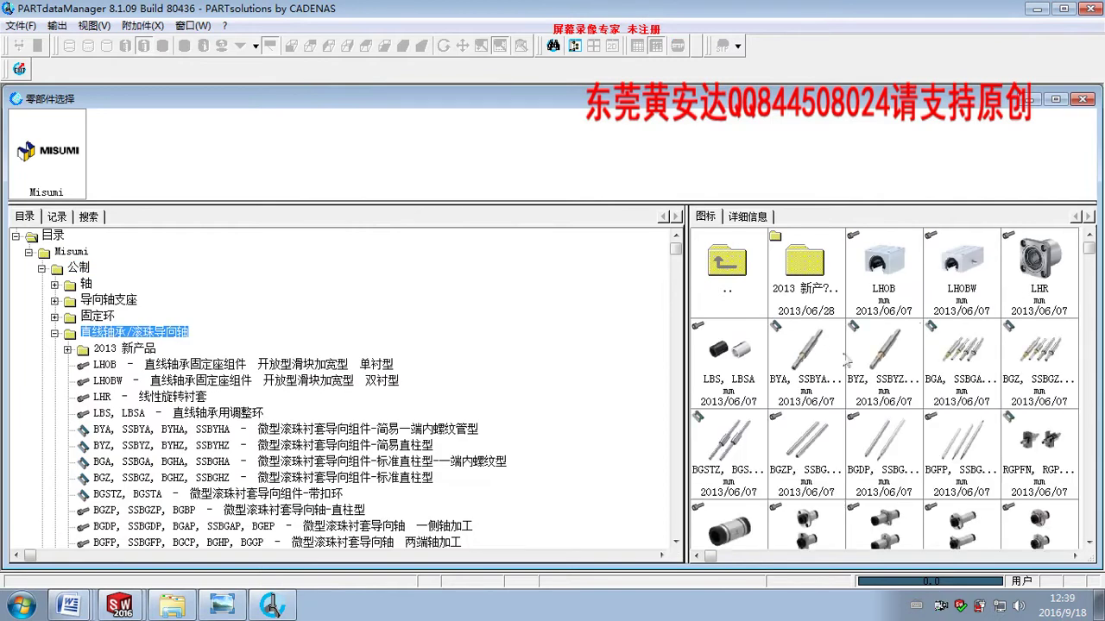
left_click(825, 376)
scroll(880, 379, "down", 2)
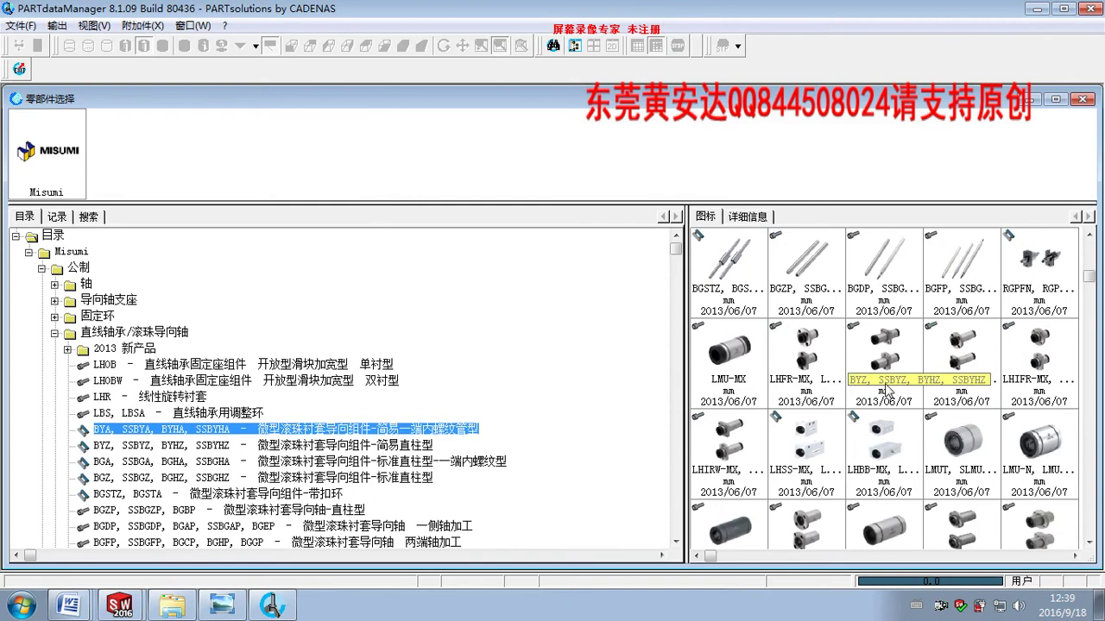
scroll(880, 405, "down", 1)
left_click(814, 460)
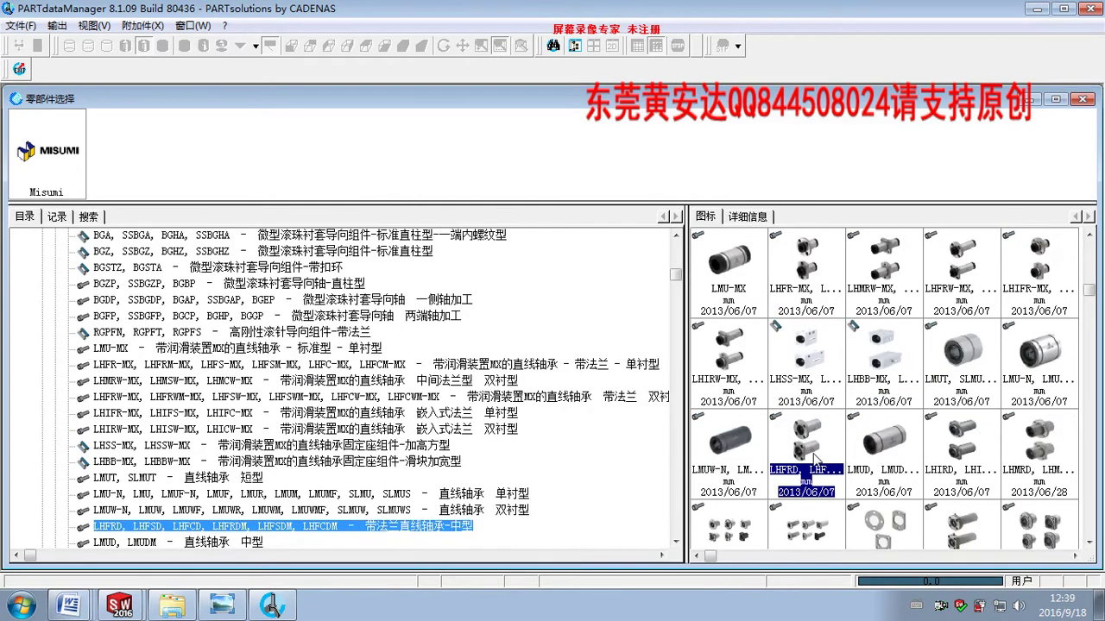
double_click(814, 460)
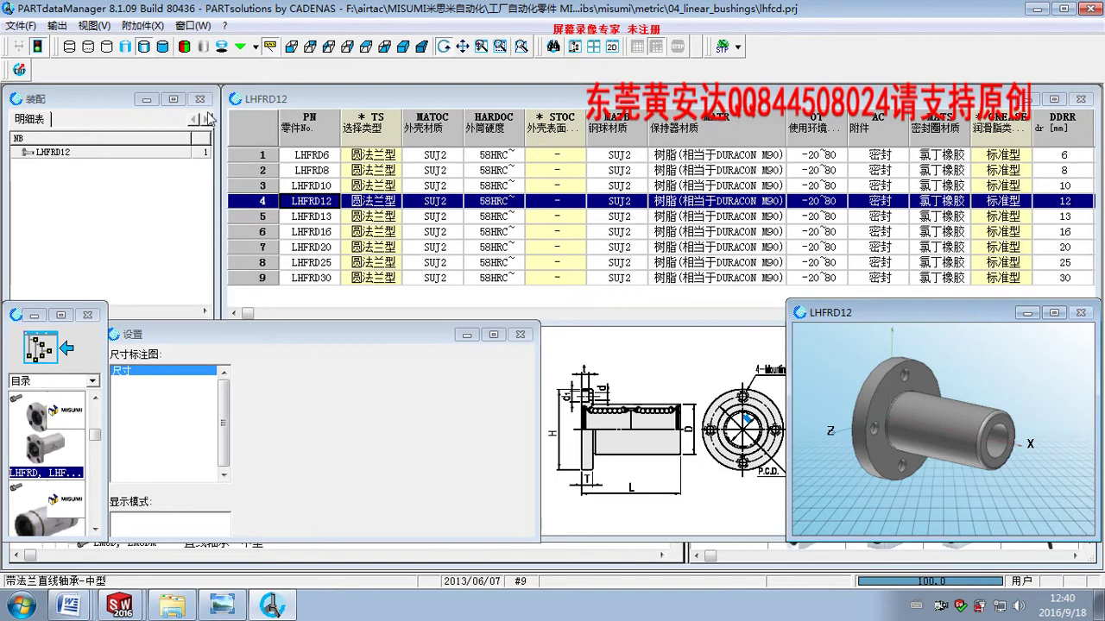
Choose STEP 3D as the export format instead of SolidWorks format
left_click(69, 28)
mouse_move(84, 44)
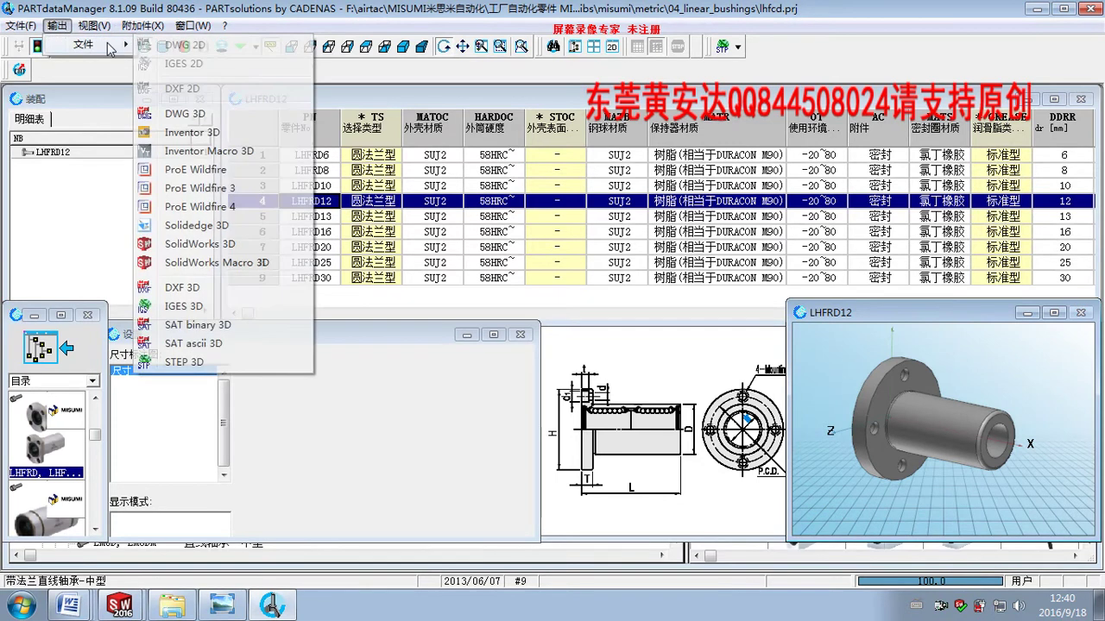
left_click(219, 245)
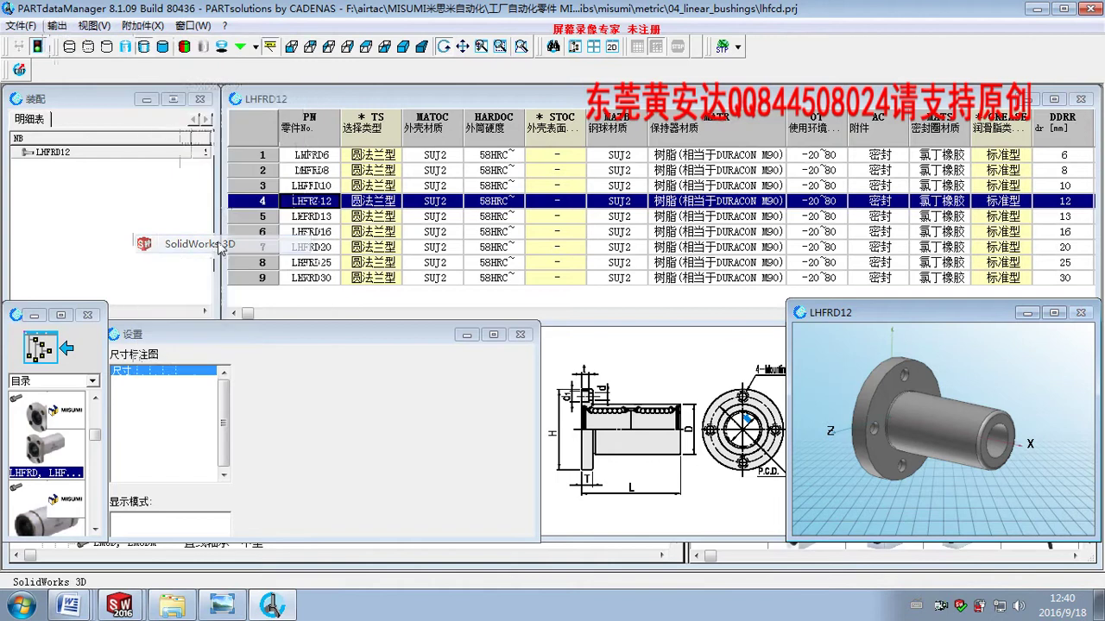
left_click(604, 357)
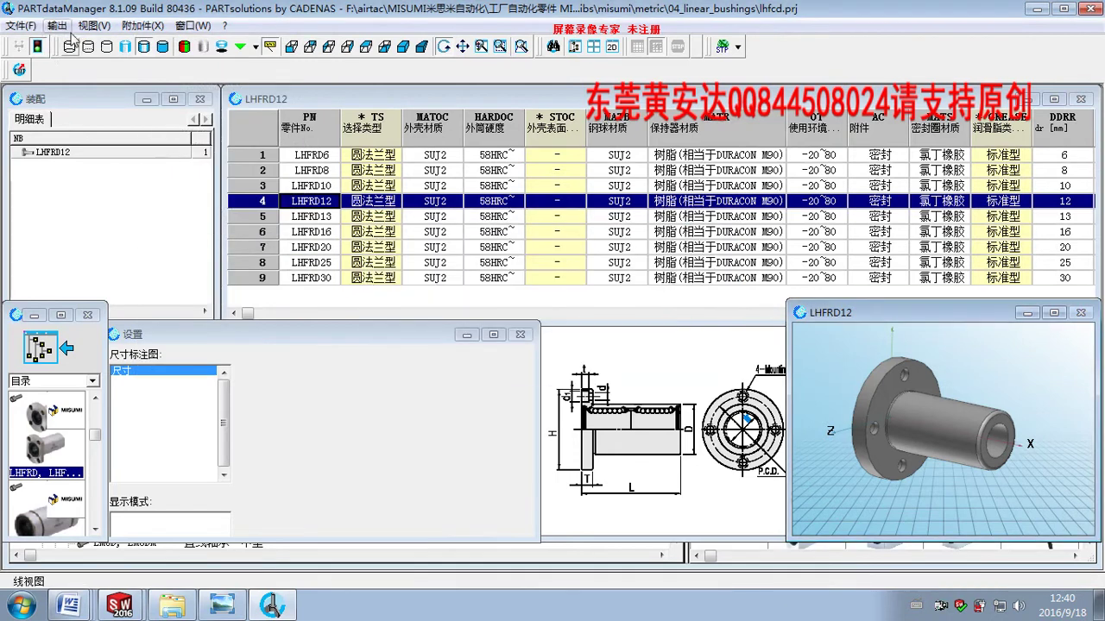
left_click(57, 26)
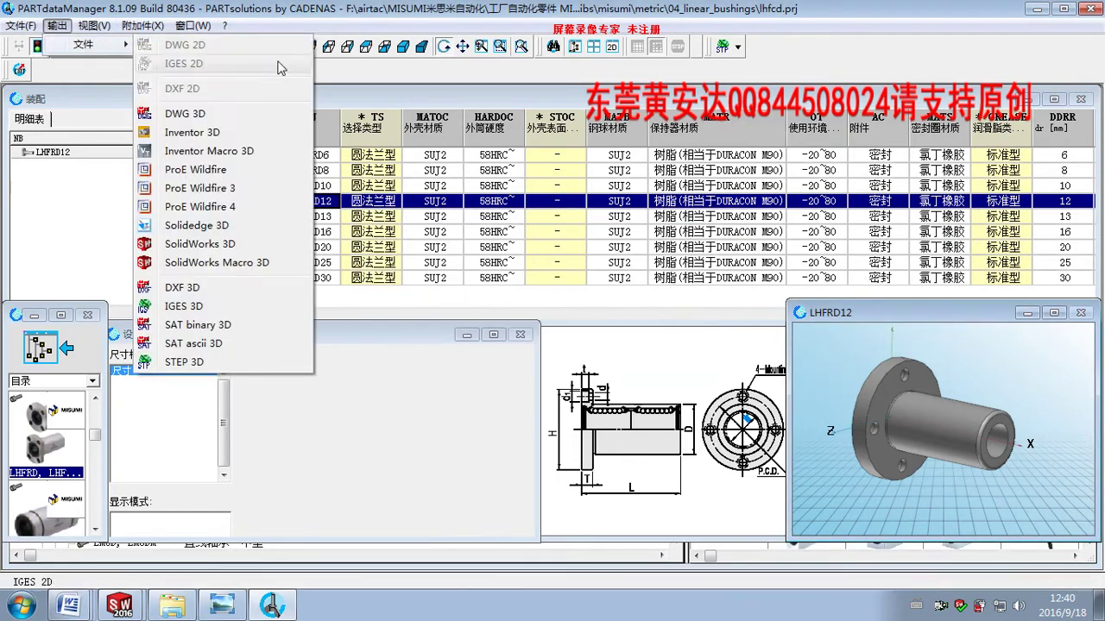
mouse_move(83, 44)
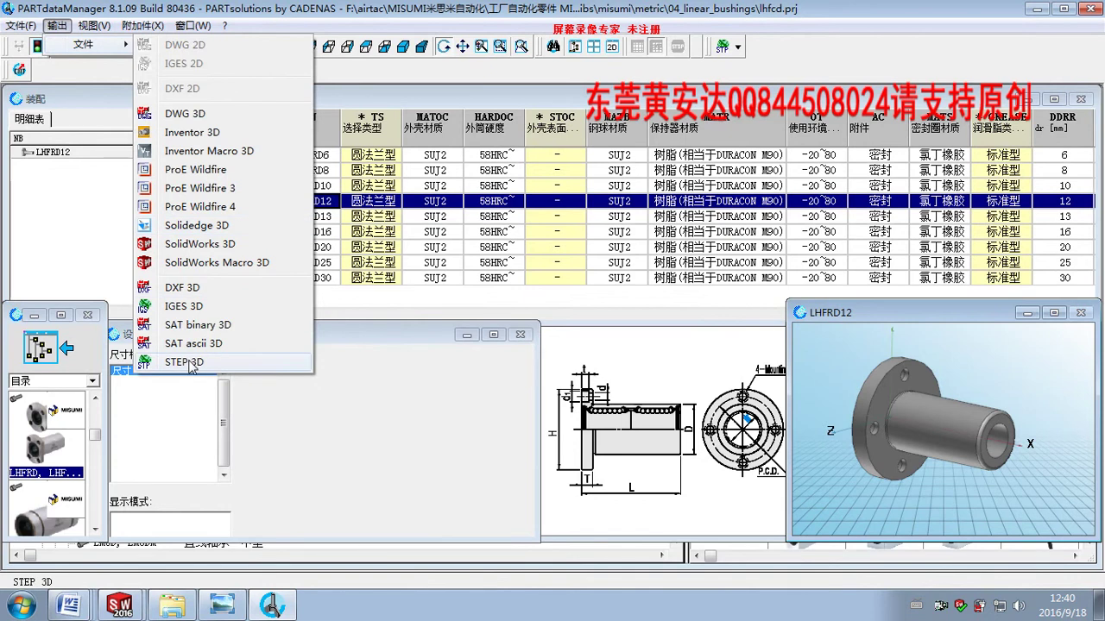
left_click(191, 363)
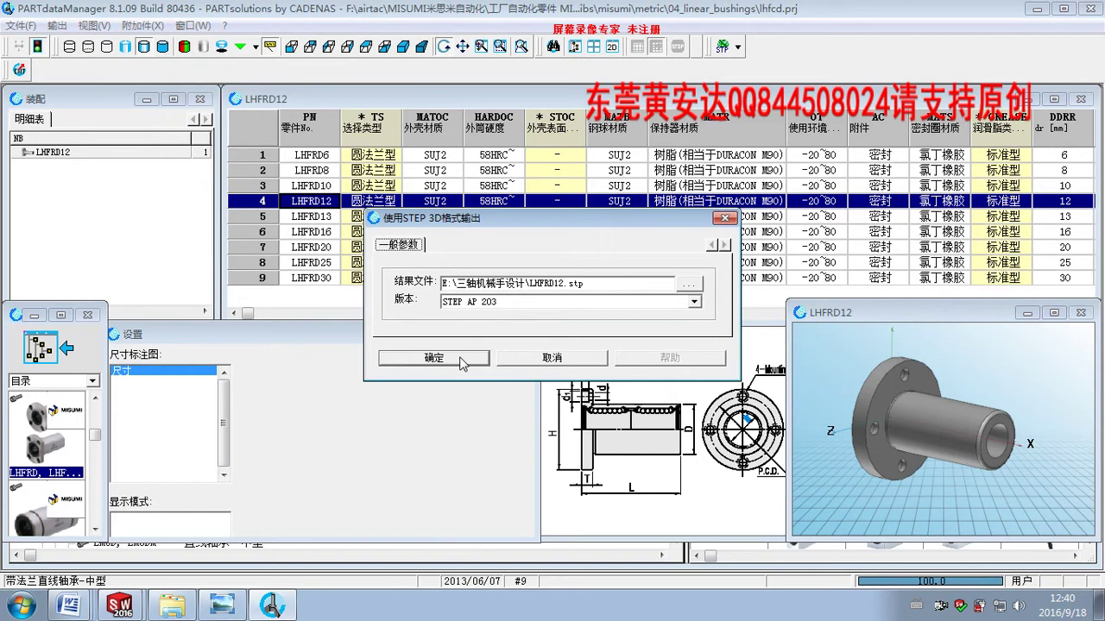
Export LHFRD12.stp to D:\2016\0917非标简易式气动冲压机械手
left_click(690, 285)
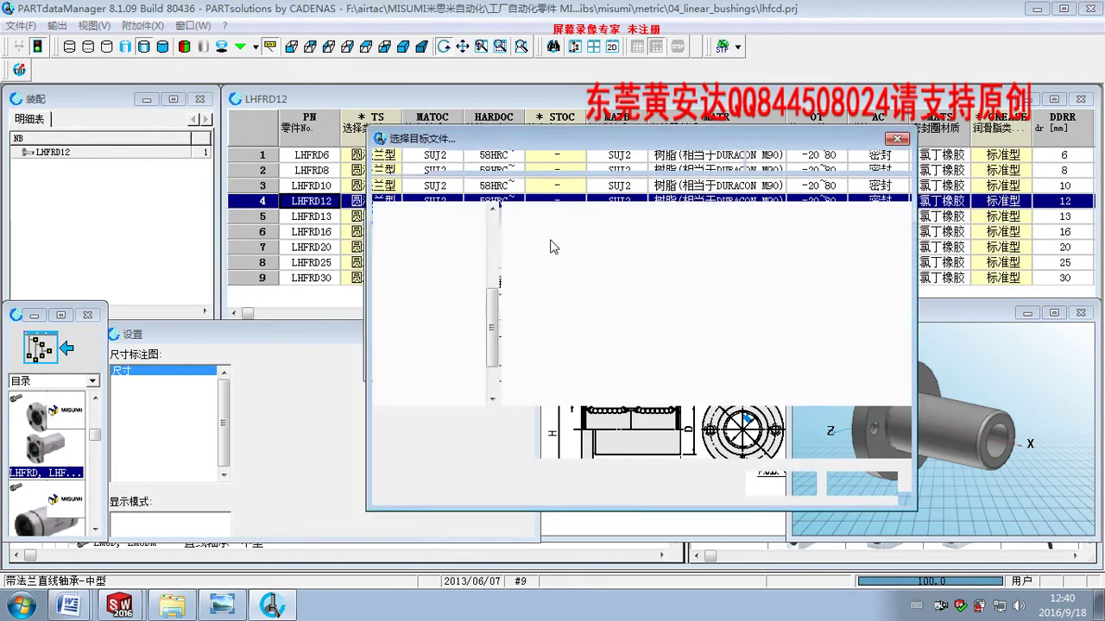
left_click(540, 160)
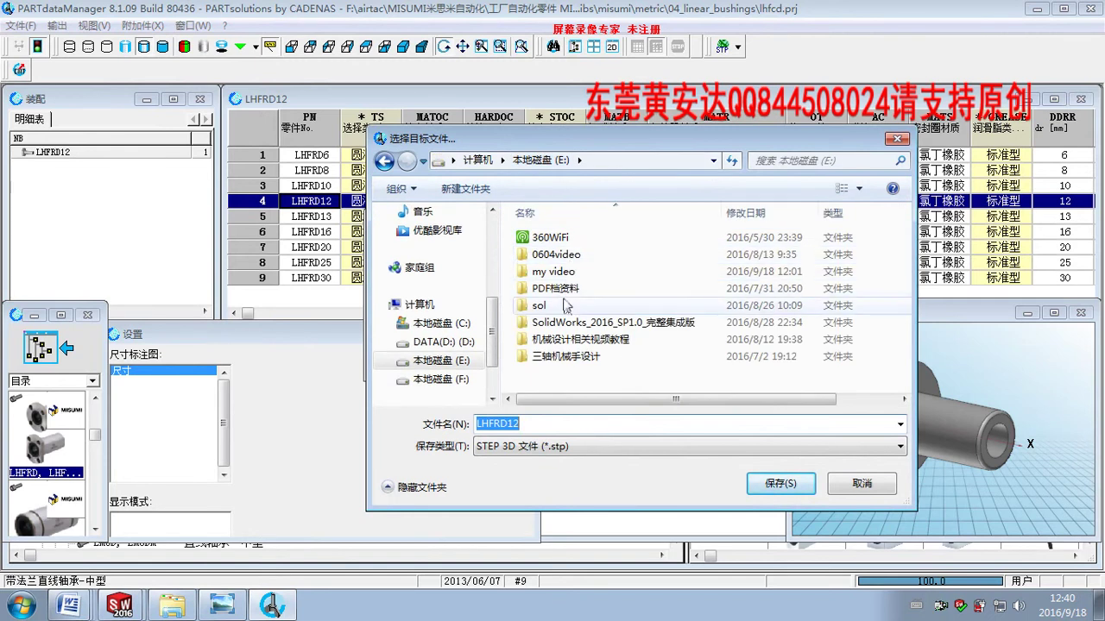
left_click(478, 160)
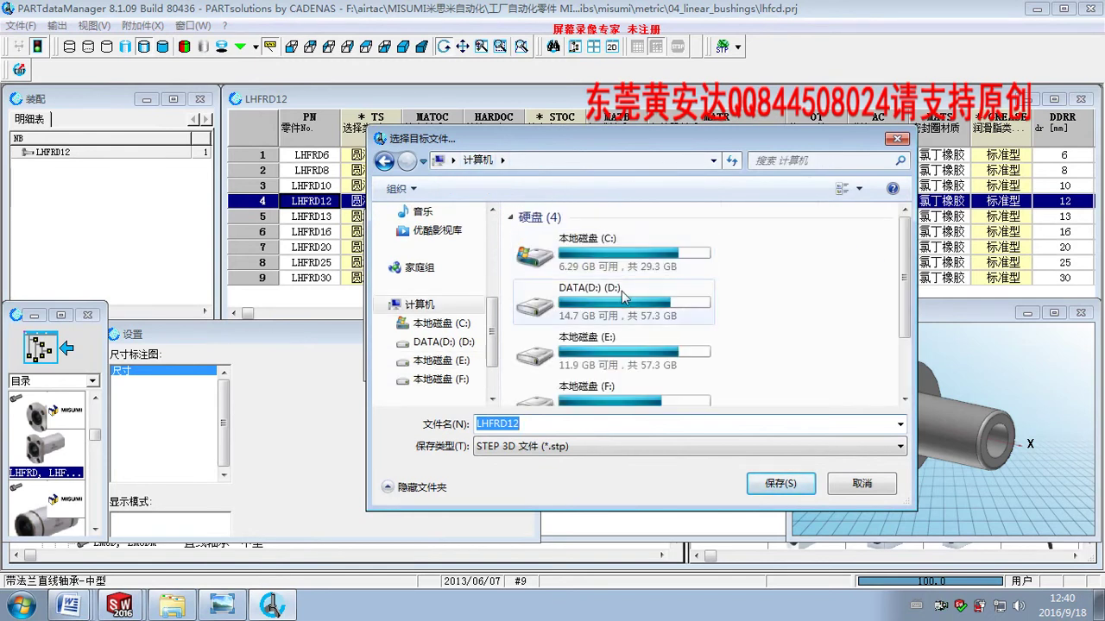
double_click(577, 287)
double_click(543, 322)
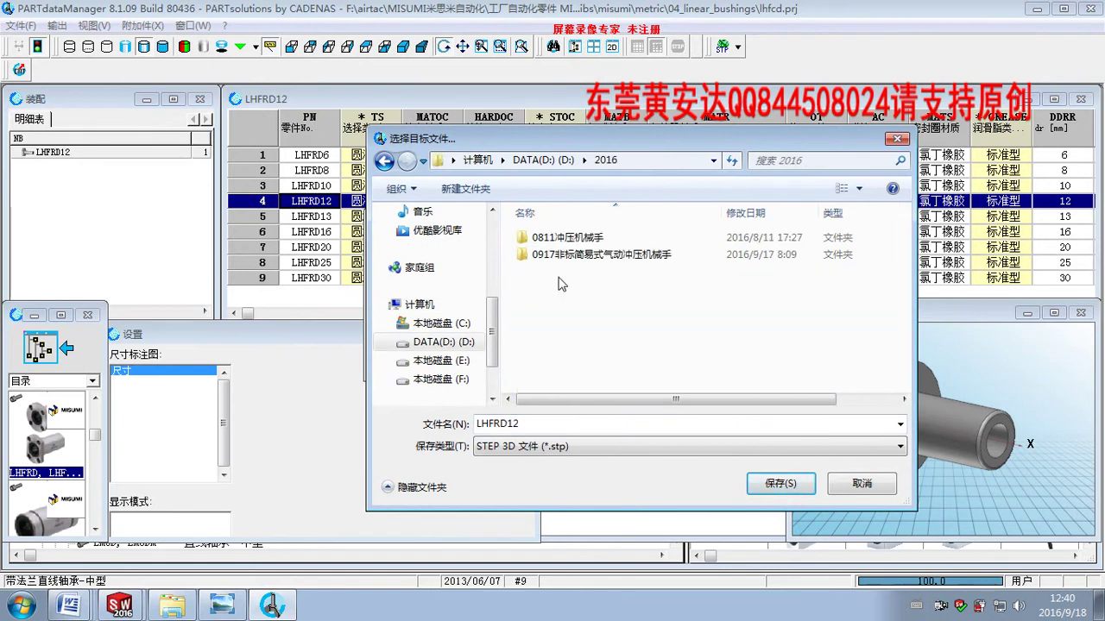
double_click(587, 255)
left_click(805, 487)
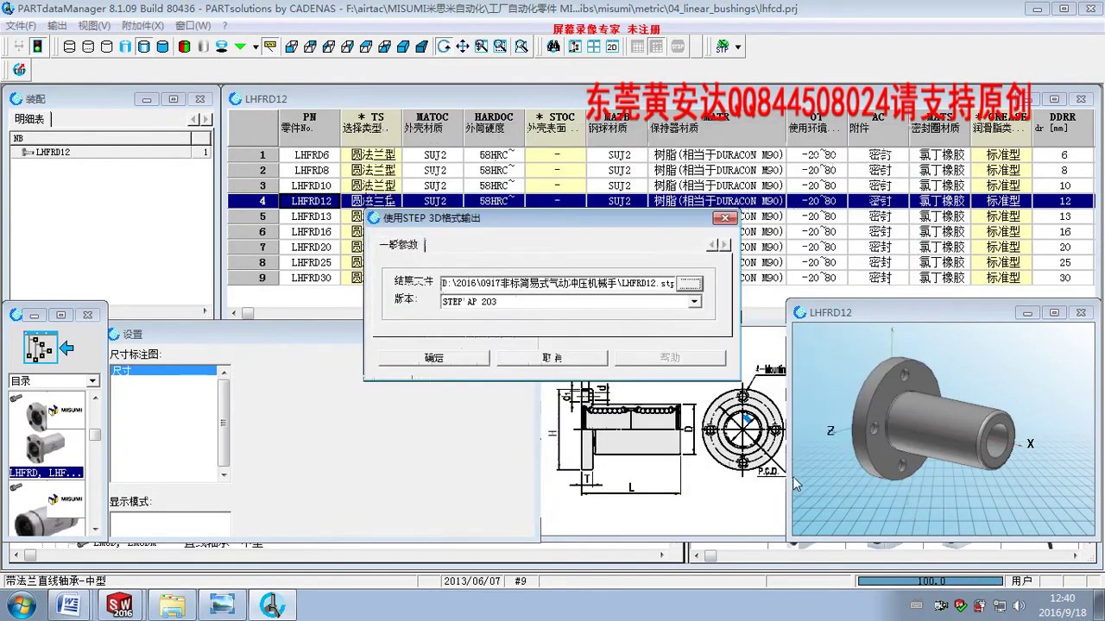
left_click(466, 361)
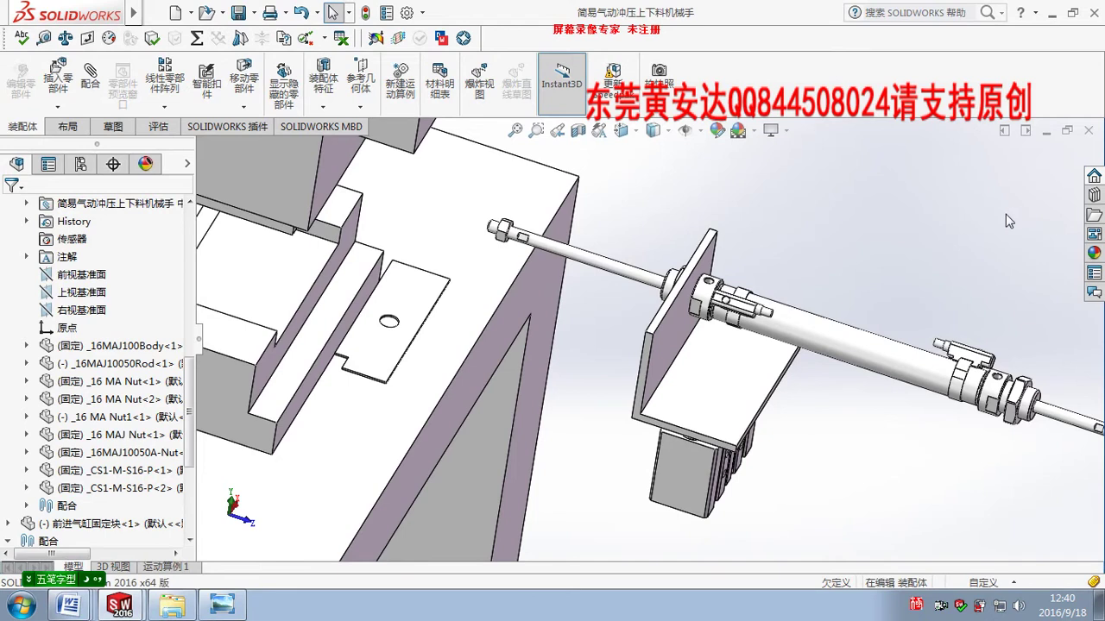
Close the bracket part and open LHFRD12.stp, declining diagnostics and feature recognition
left_click(1090, 131)
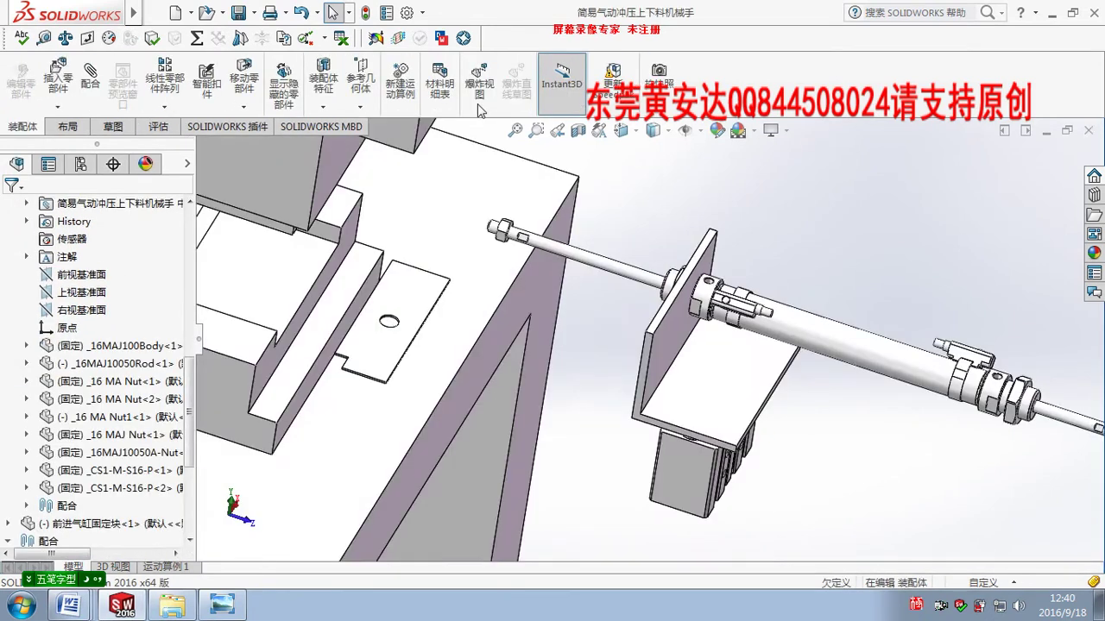
left_click(162, 13)
left_click(162, 13)
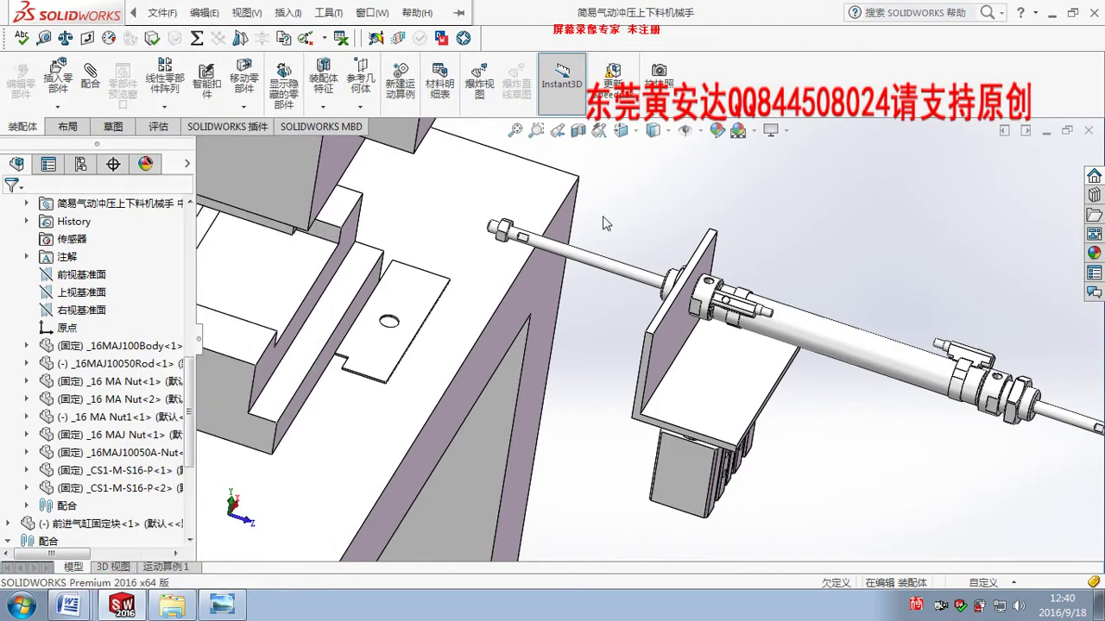
key("ctrl+o")
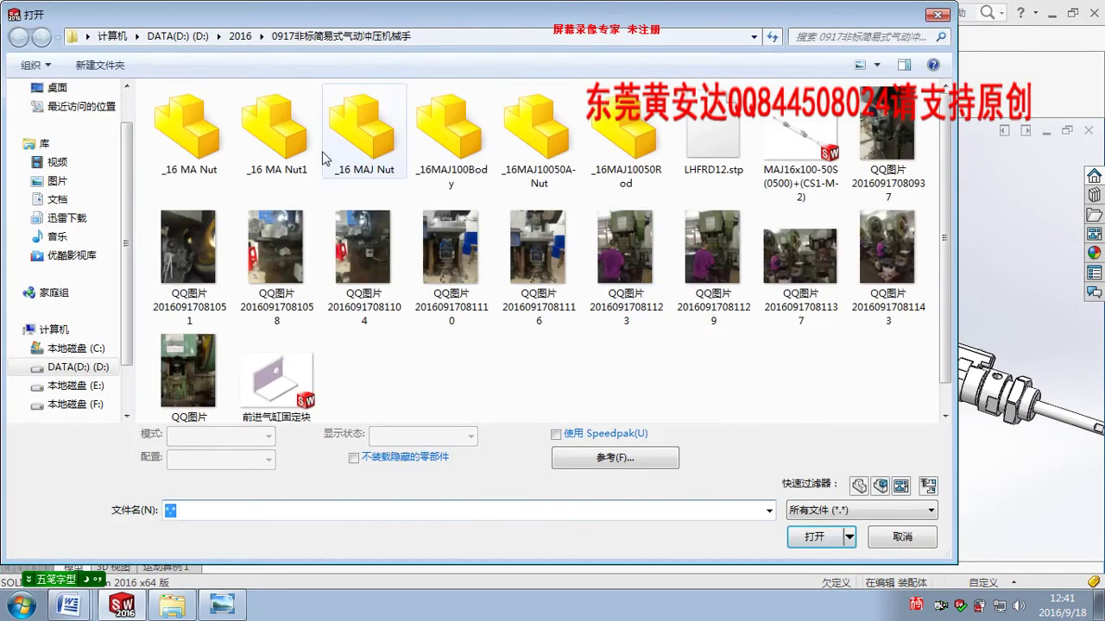
double_click(715, 146)
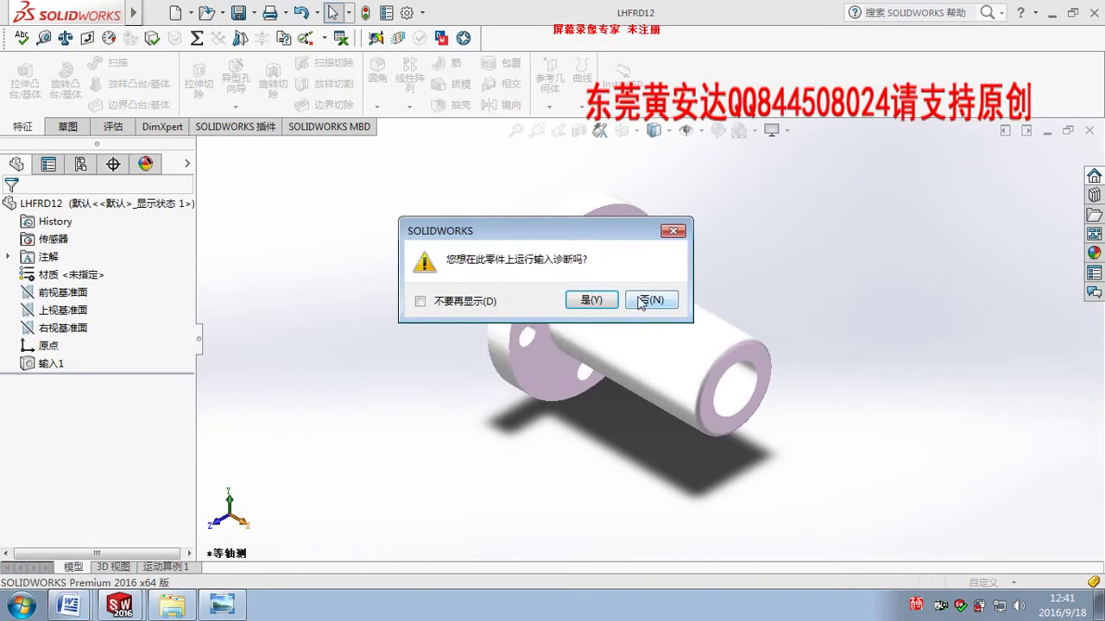
left_click(640, 300)
left_click(554, 306)
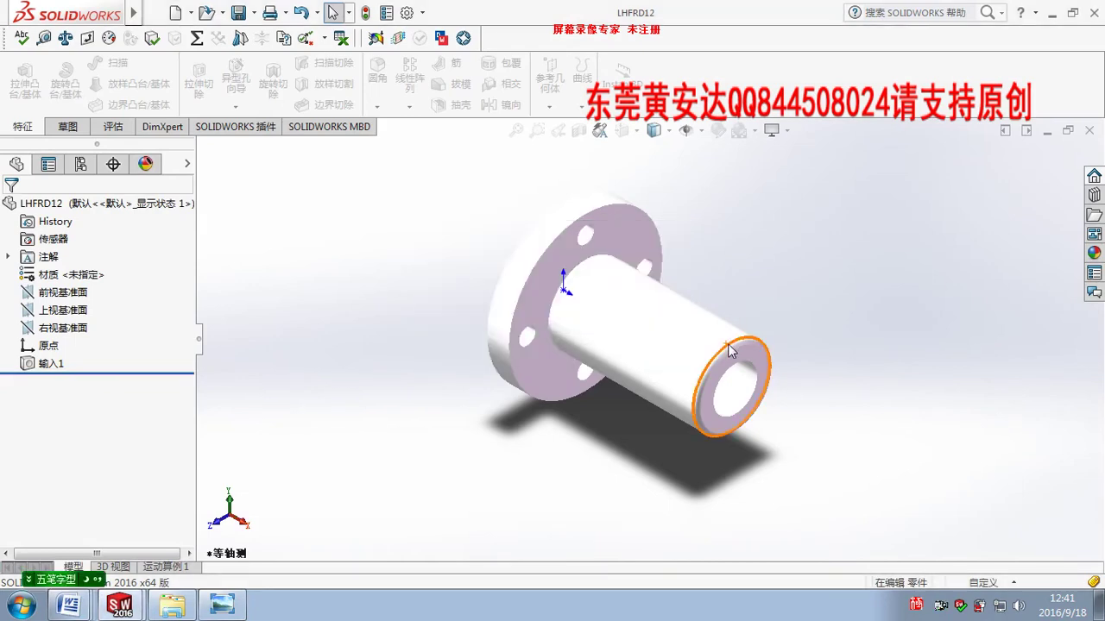
Display the bushing shaded with edges and save it as part LHFRD12
middle_click_drag(838, 451, 777, 451)
left_click(656, 131)
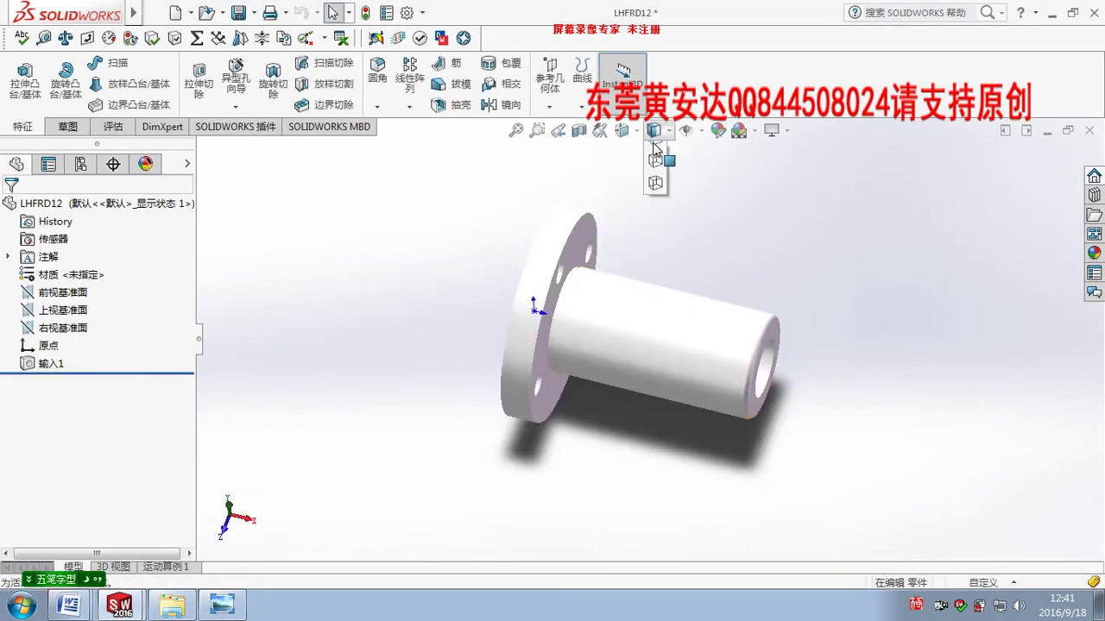
left_click(659, 154)
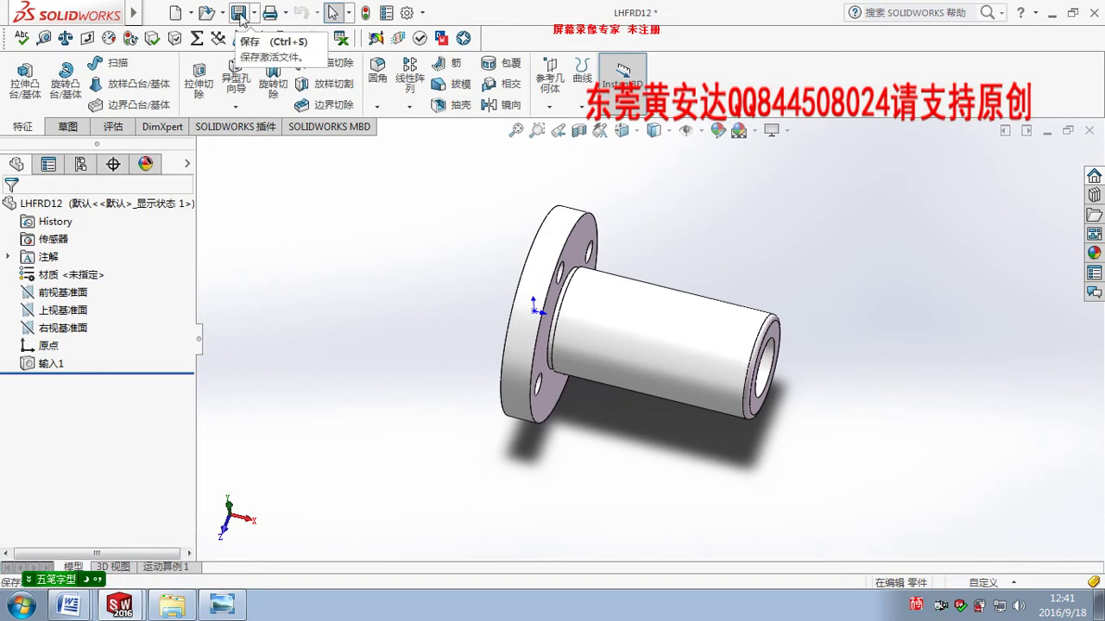
left_click(239, 12)
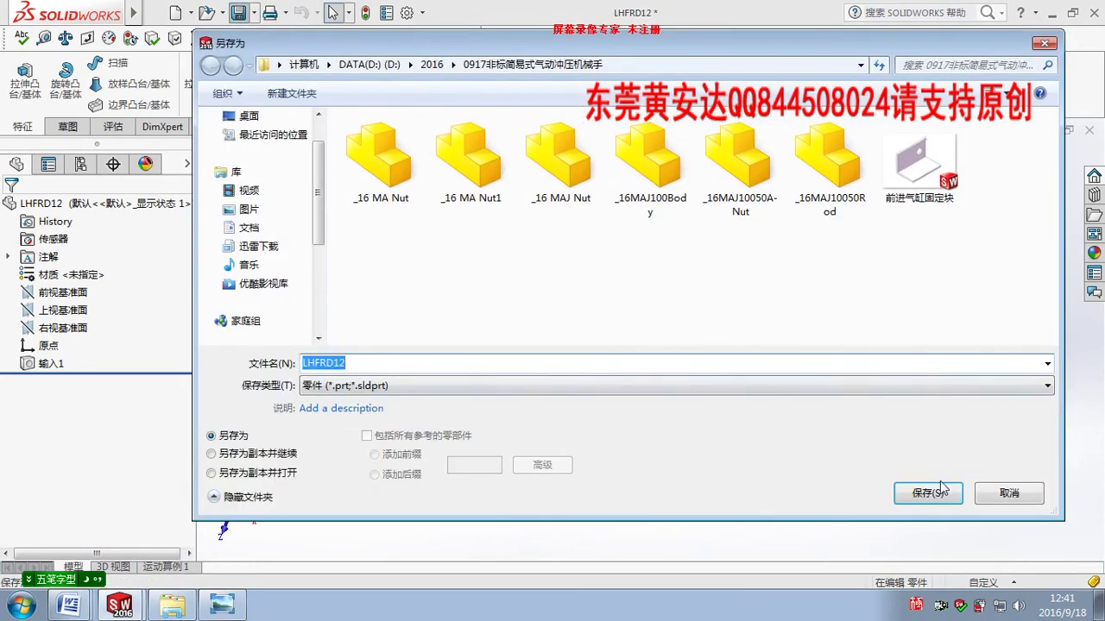
key("Return")
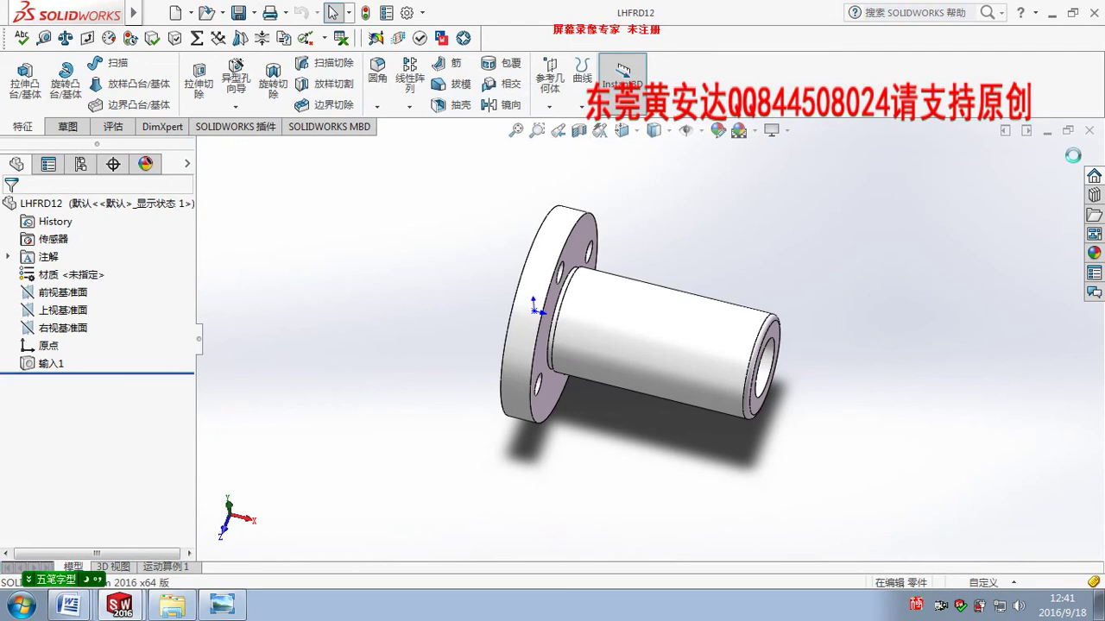
Measure the flange edge diameter, then switch back to the assembly
left_click(43, 38)
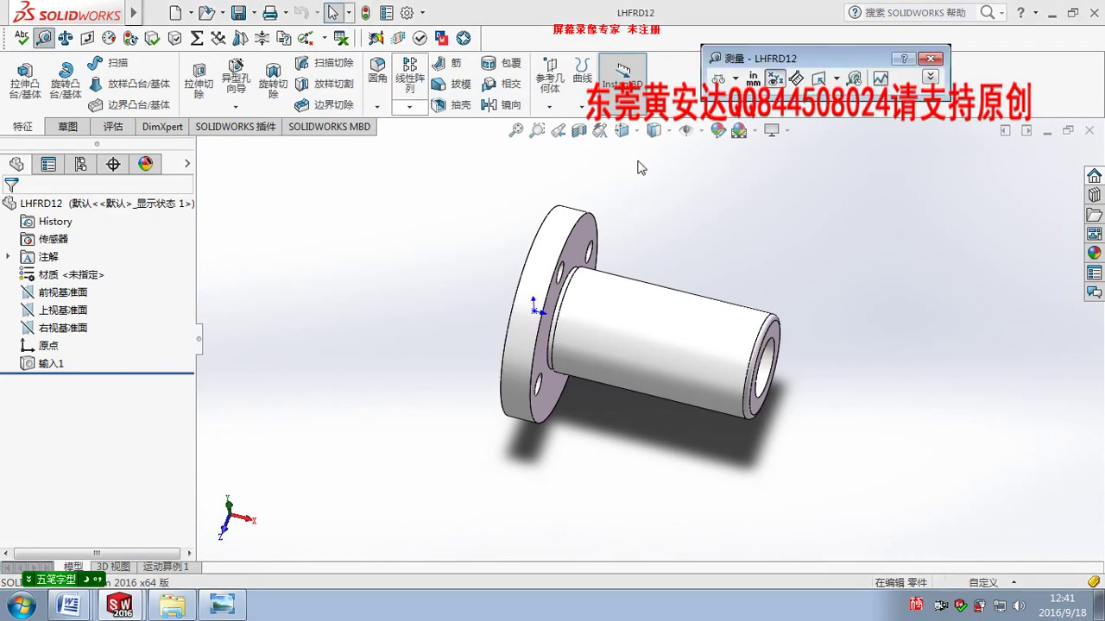
left_click(589, 223)
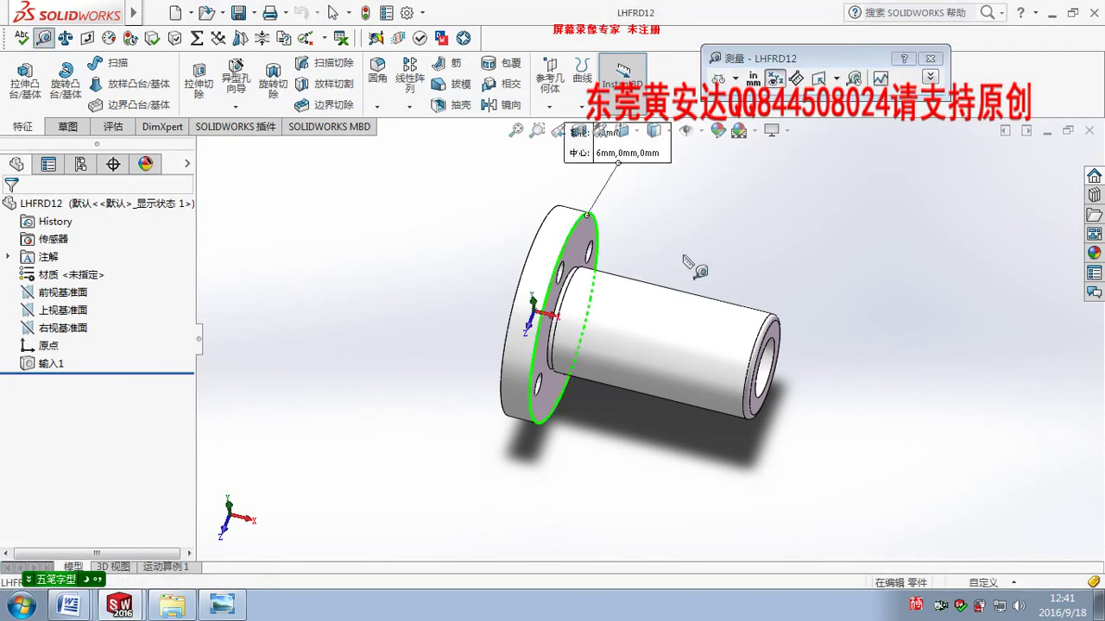
left_click(906, 259)
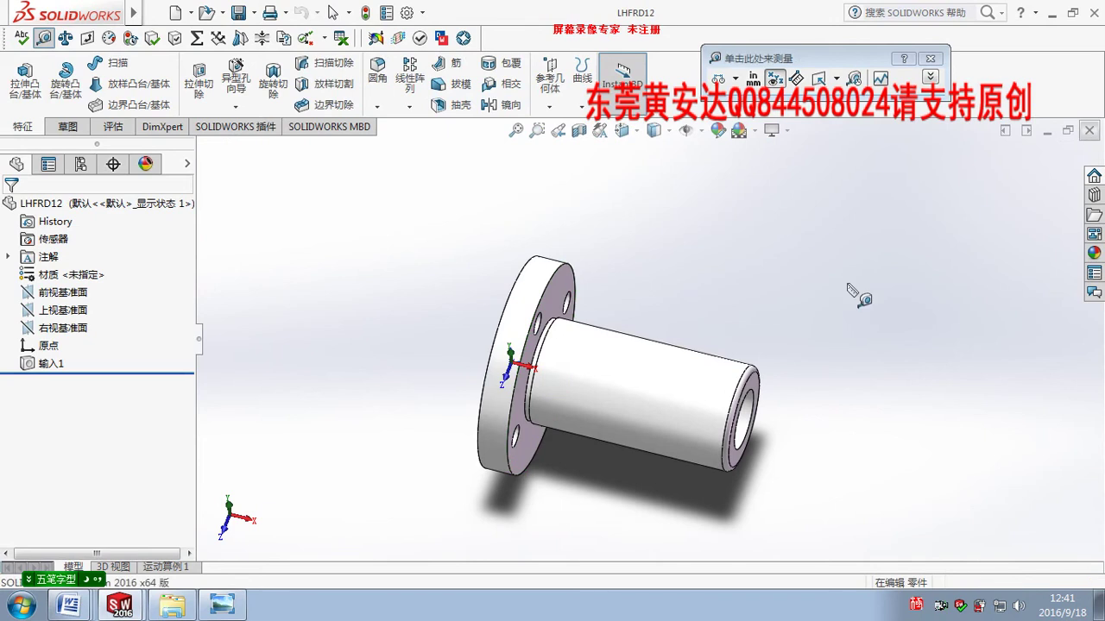
key("ctrl+Tab")
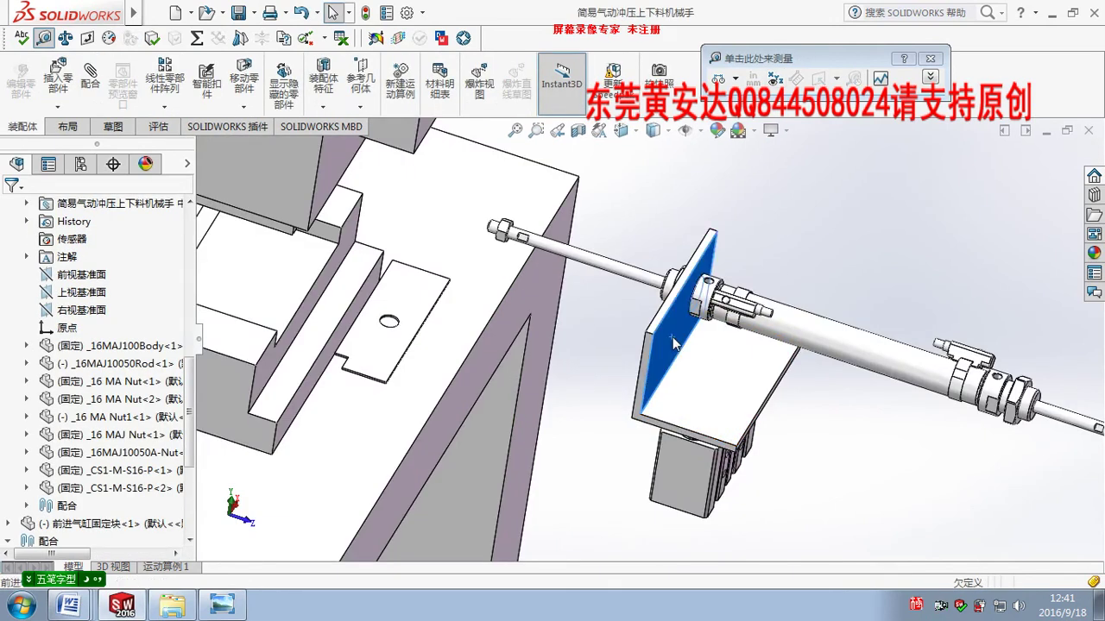
Open the bracket part and start an extrusion sketch on its upright plate face
right_click(674, 344)
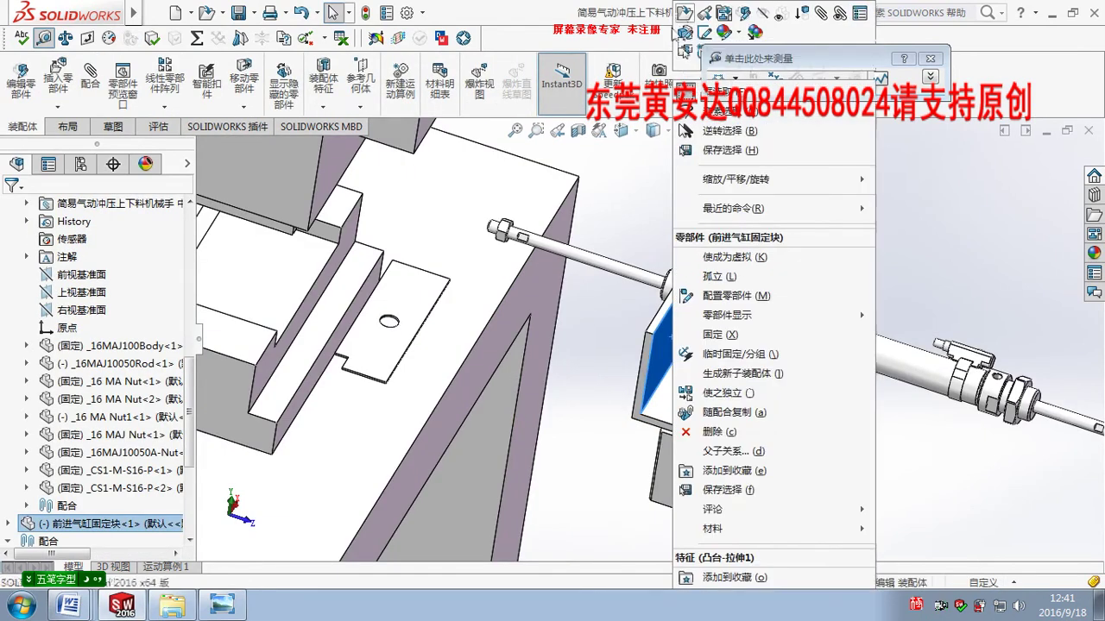
left_click(683, 66)
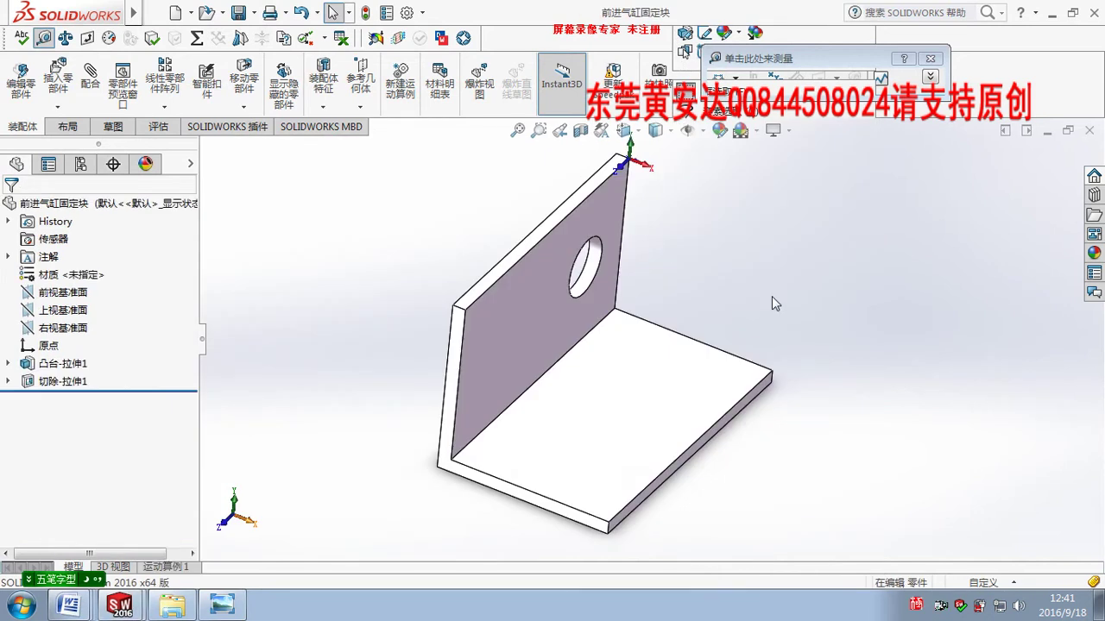
key("e")
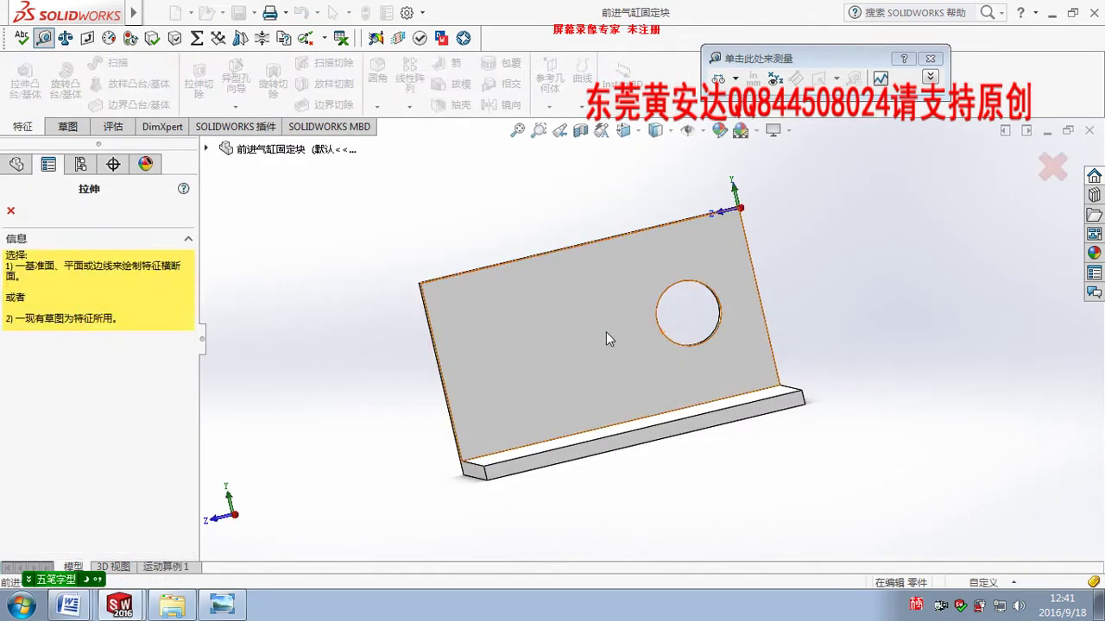
left_click(607, 334)
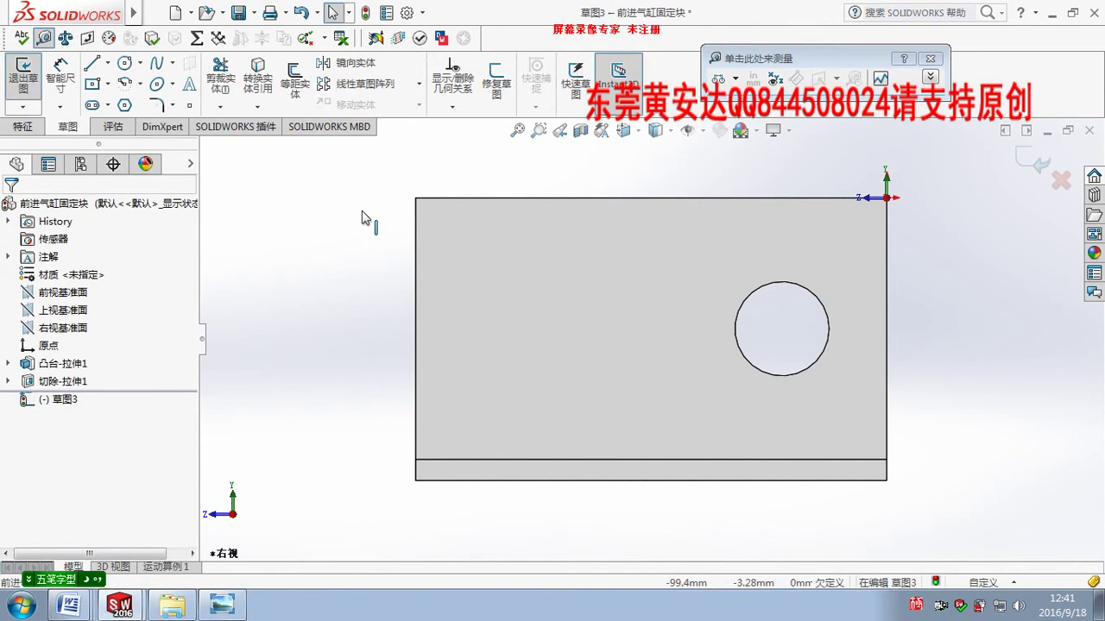
Draw a horizontal centerline from the plate's left edge into the plate
left_click(125, 61)
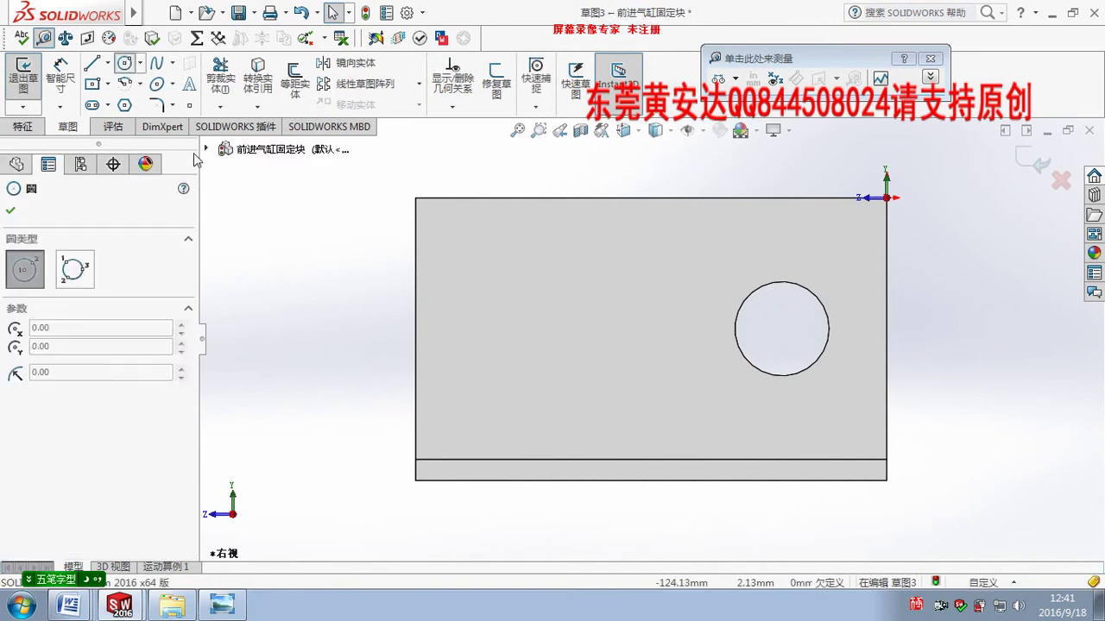
left_click(107, 64)
left_click(116, 84)
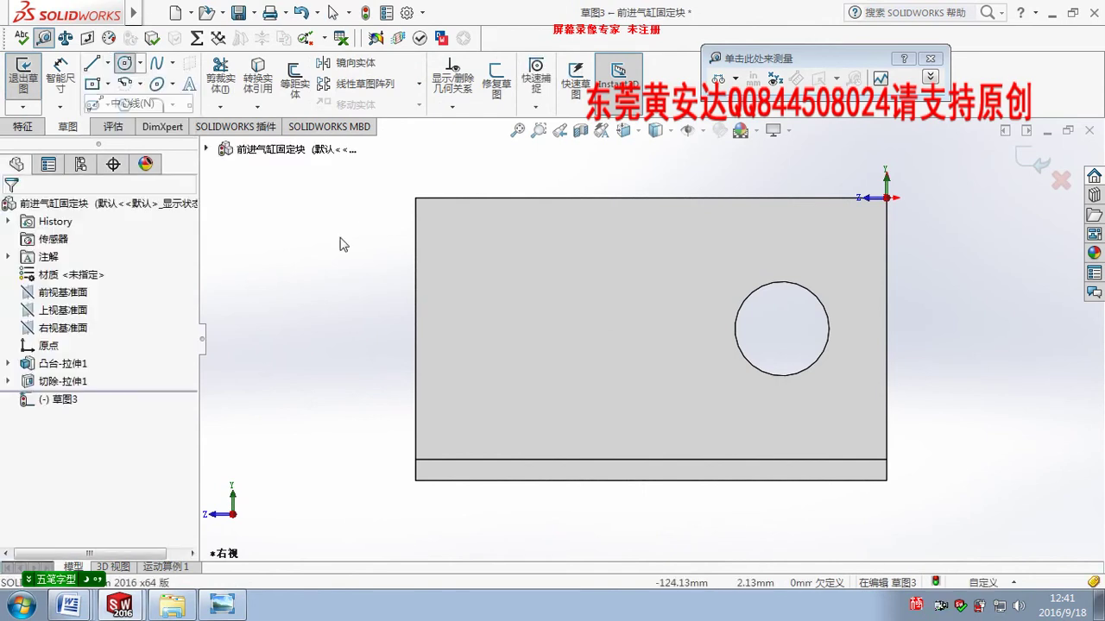
left_click(416, 330)
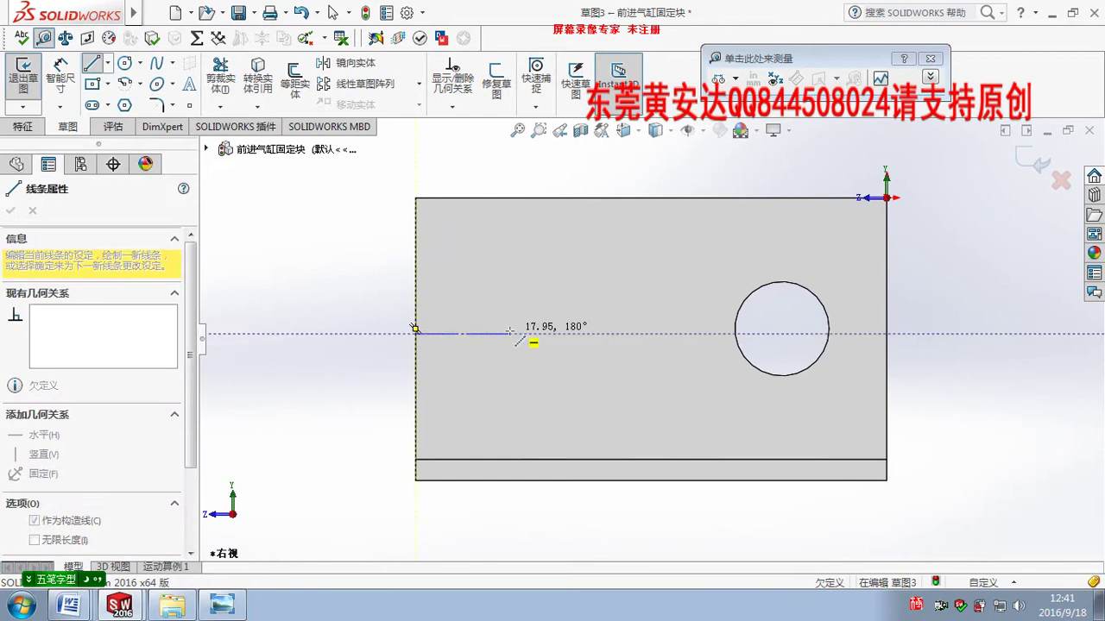
key("Escape")
key("Escape")
left_click(107, 64)
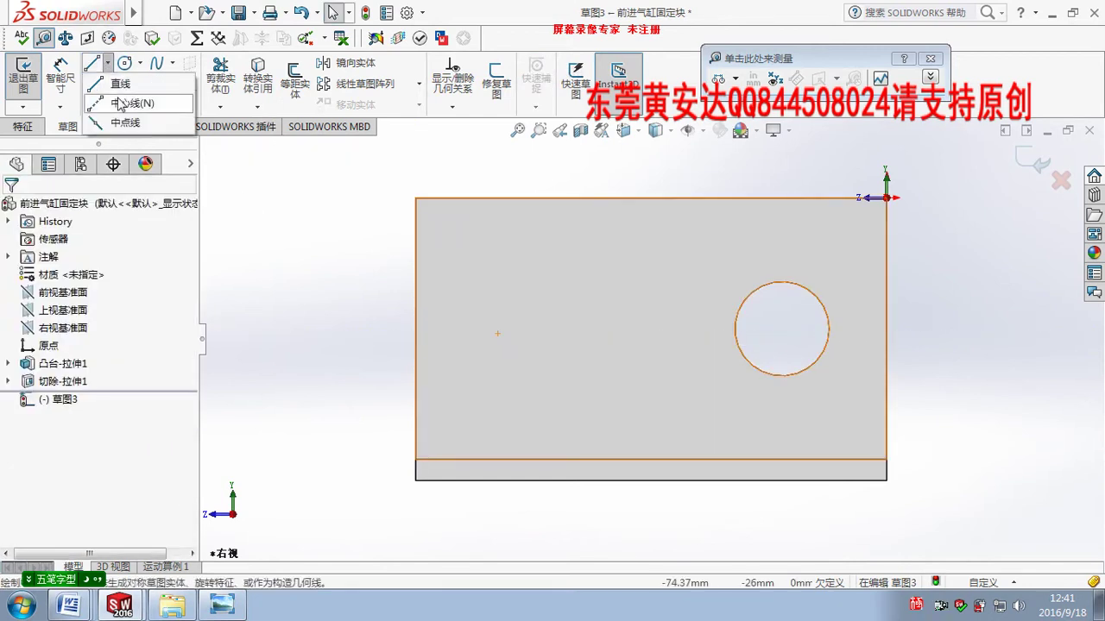
left_click(121, 103)
left_click(415, 329)
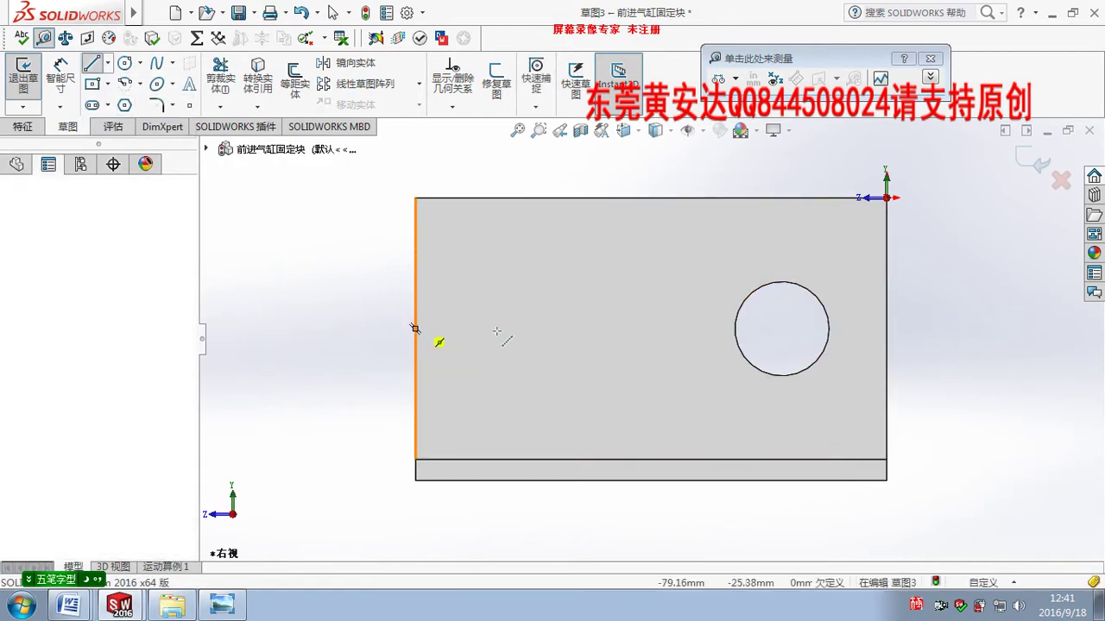
left_click(521, 329)
key("Escape")
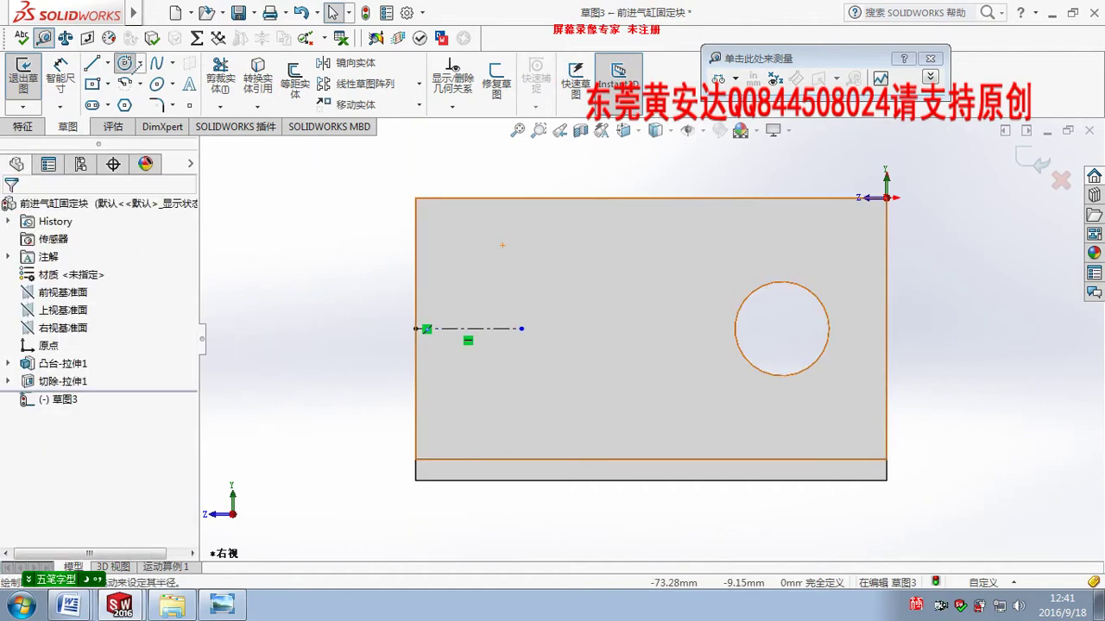
Draw a circle at the centerline's end and dimension it Ø30
left_click(125, 63)
left_click(521, 329)
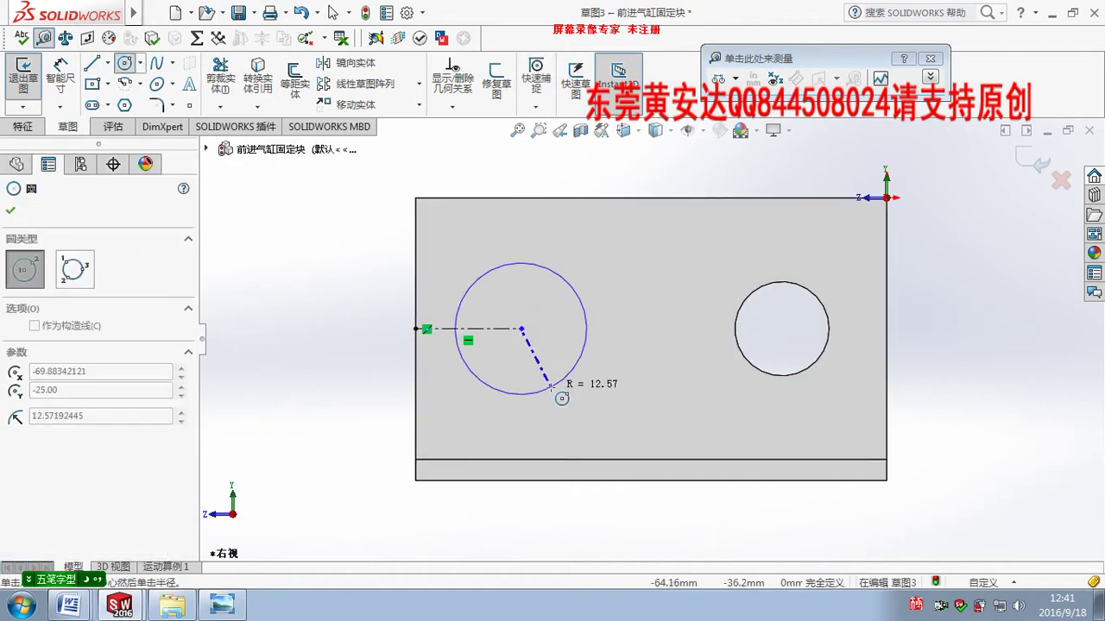
left_click(568, 376)
left_click(60, 76)
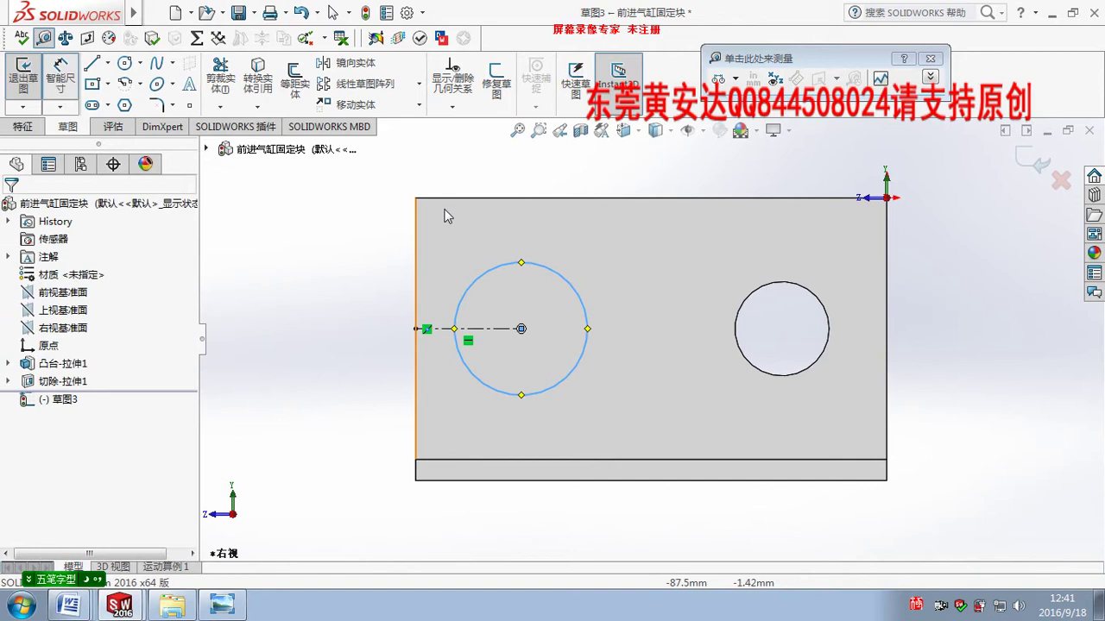
left_click(554, 272)
left_click(586, 223)
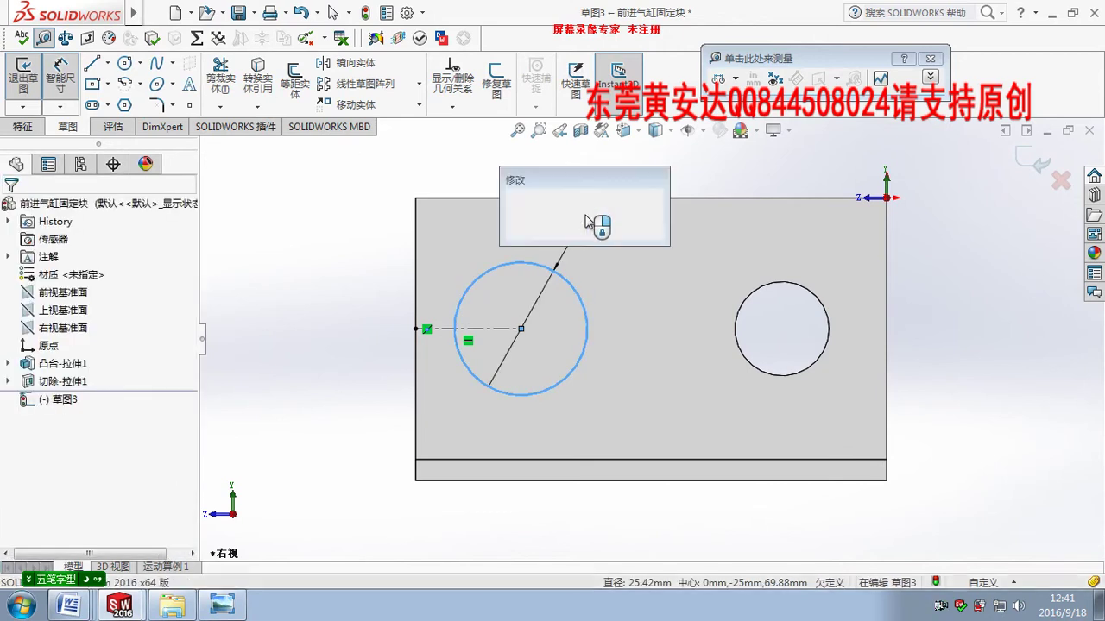
type("30")
key("Return")
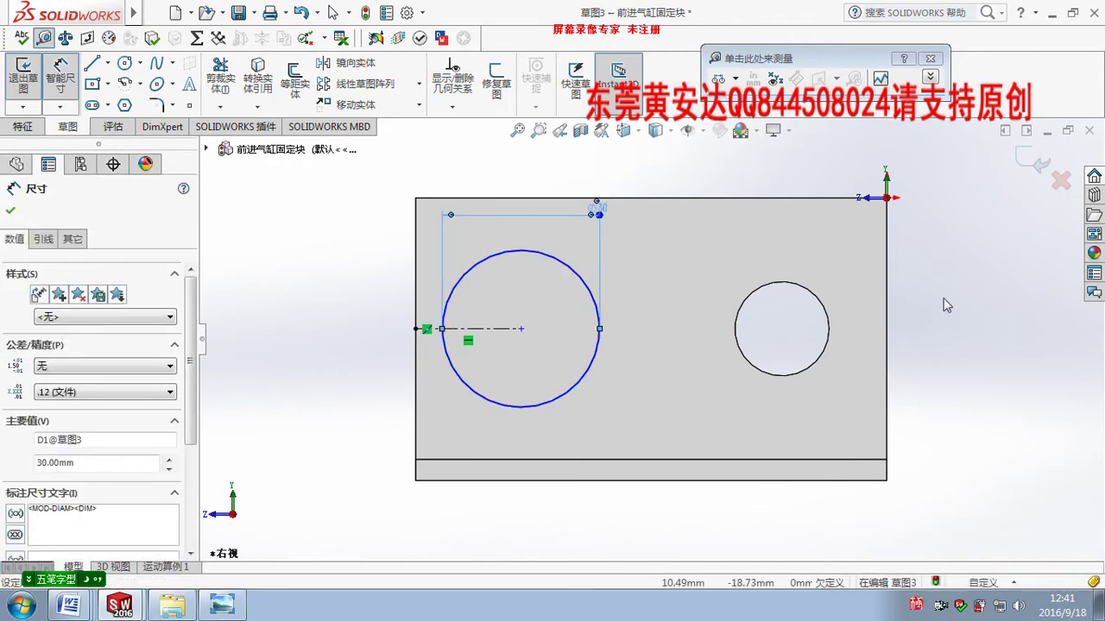
Dimension the circle centre 24 from the plate's left edge
left_click(515, 254)
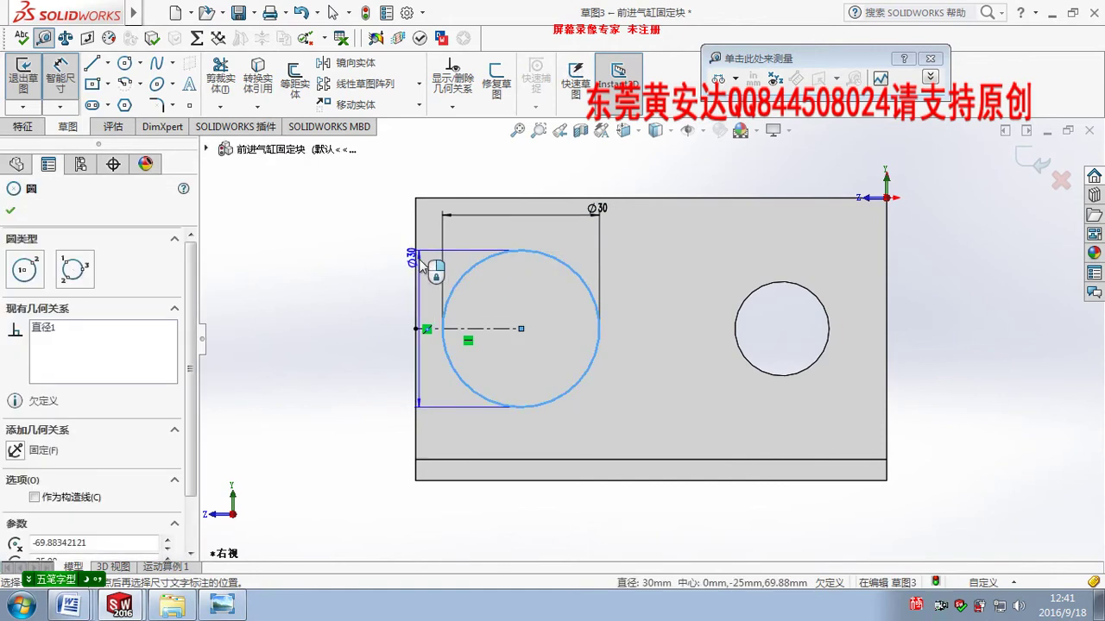
left_click(420, 264)
left_click(448, 164)
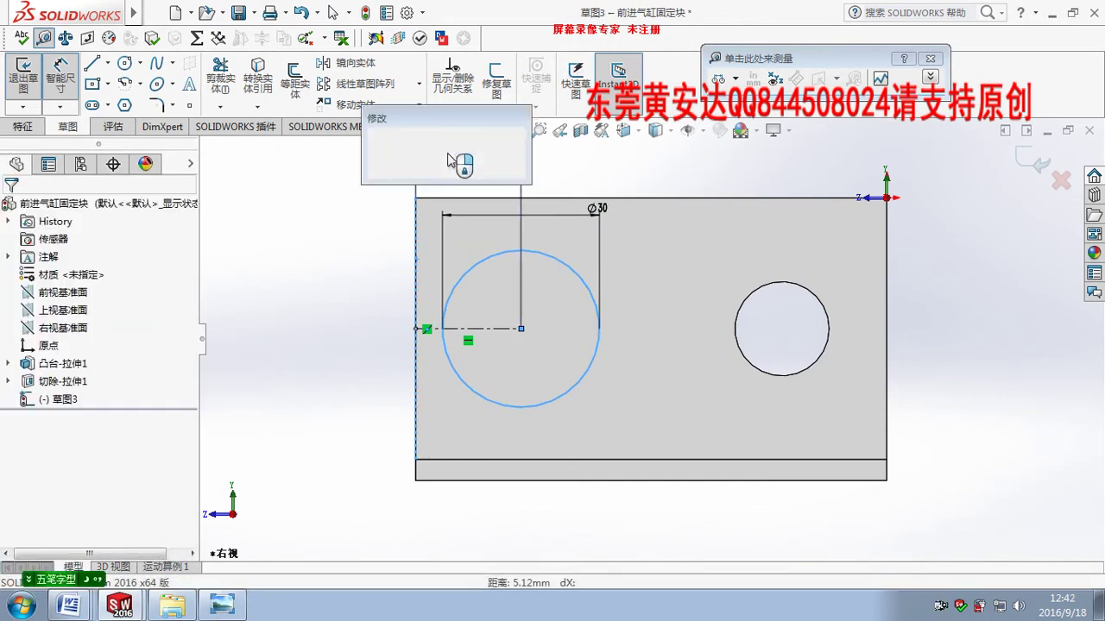
type("24")
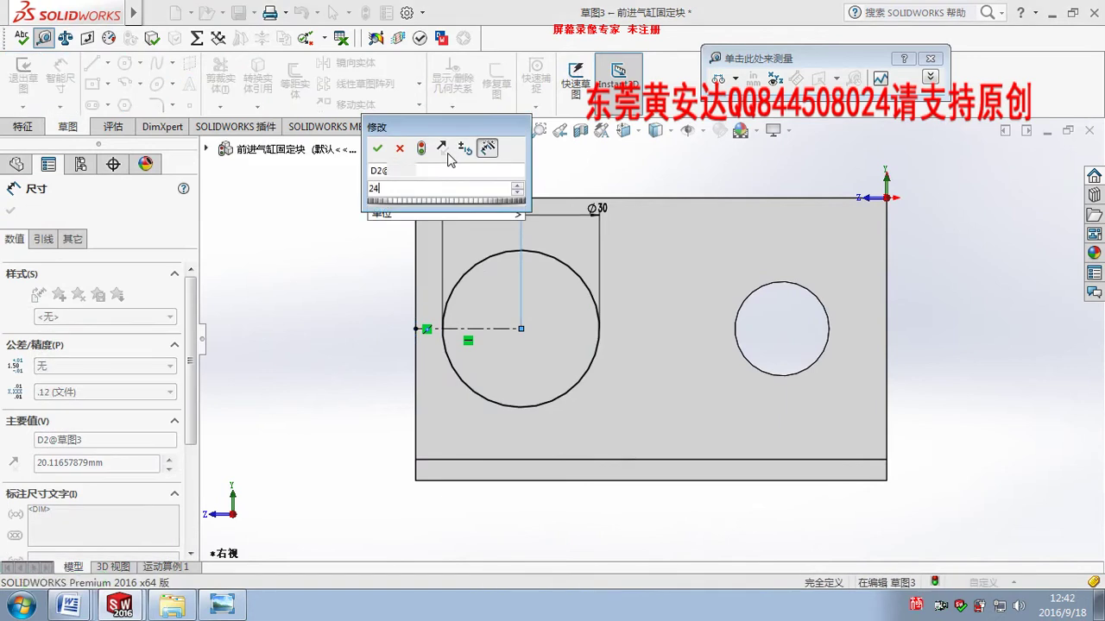
key("Return")
key("Escape")
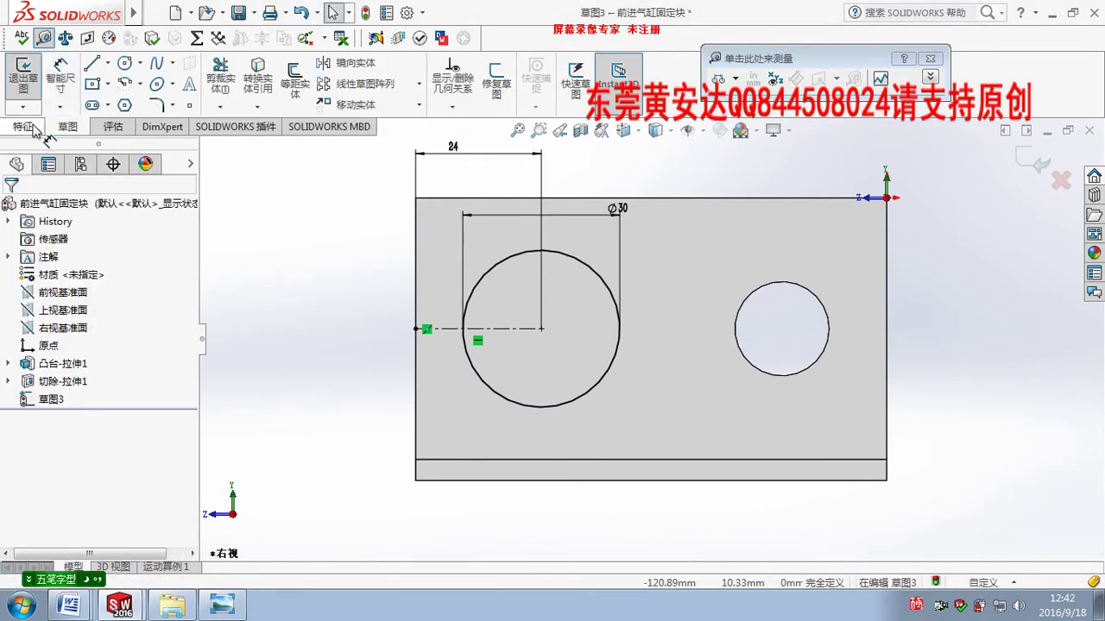
left_click(32, 130)
Cut the Ø30 circle through the bracket, save it and rebuild the assembly
left_click(199, 82)
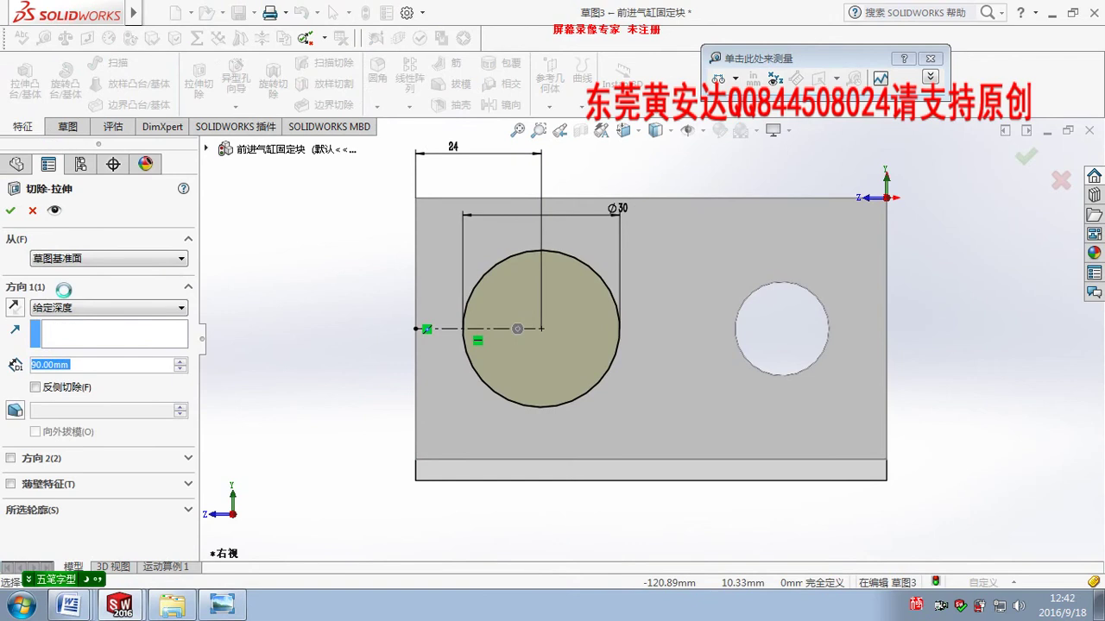
left_click(9, 211)
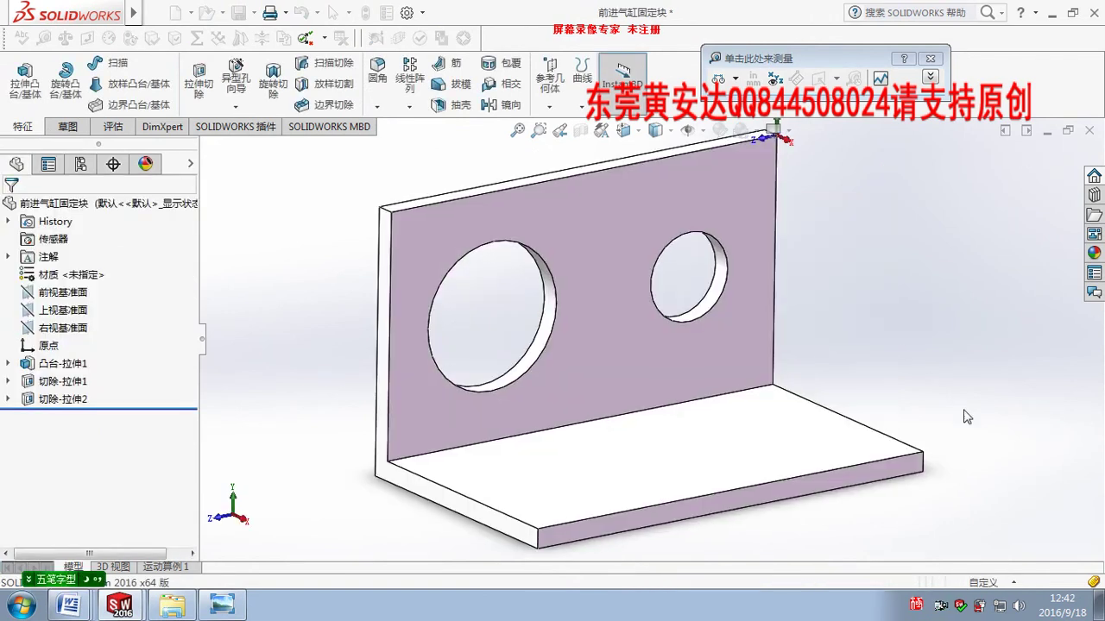
key("ctrl+s")
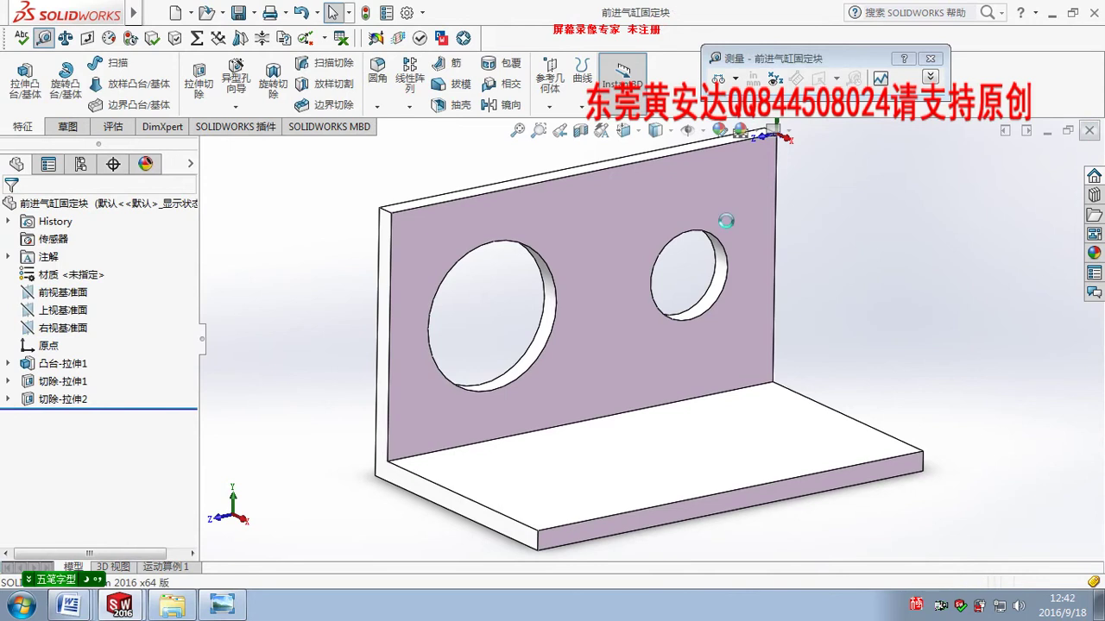
key("ctrl+Tab")
left_click(142, 90)
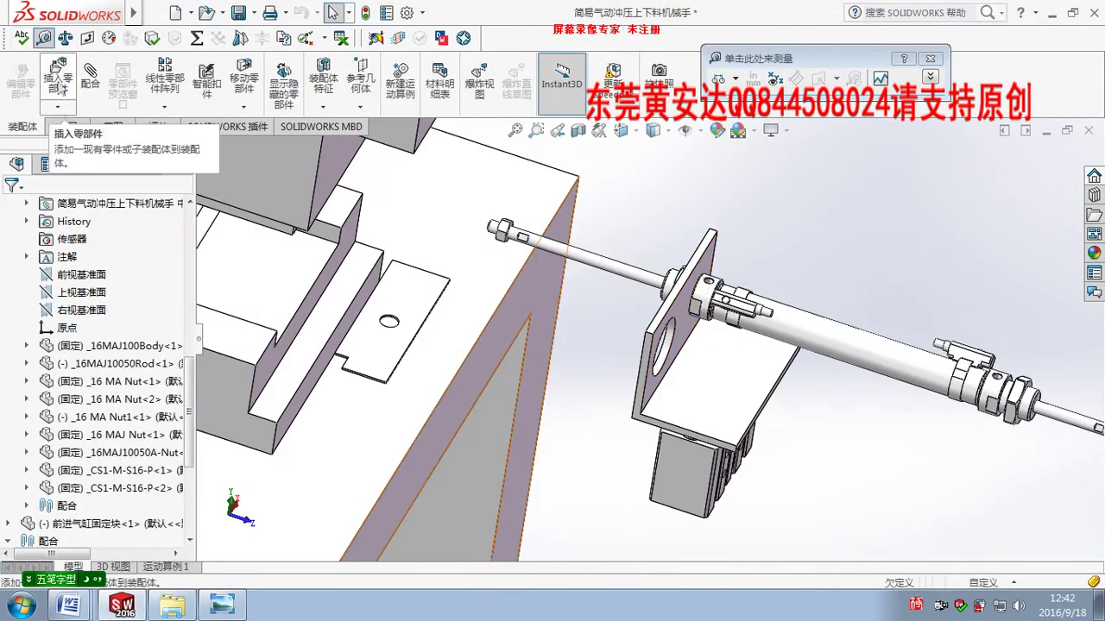
Insert the LHFRD12 bushing into the assembly
left_click(58, 82)
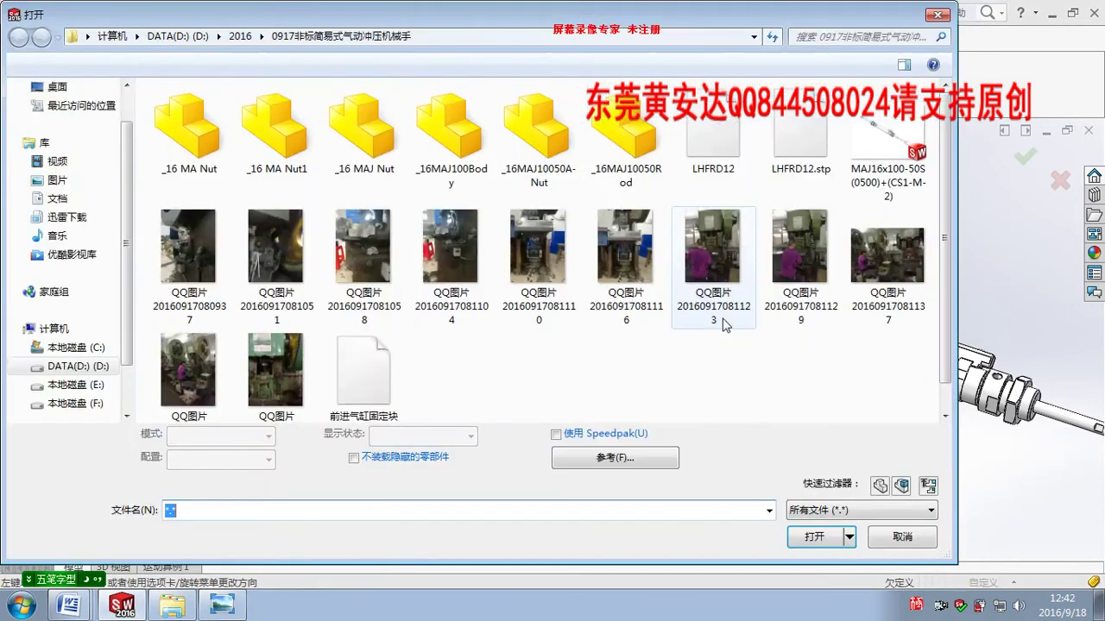
left_click_drag(947, 219, 948, 257)
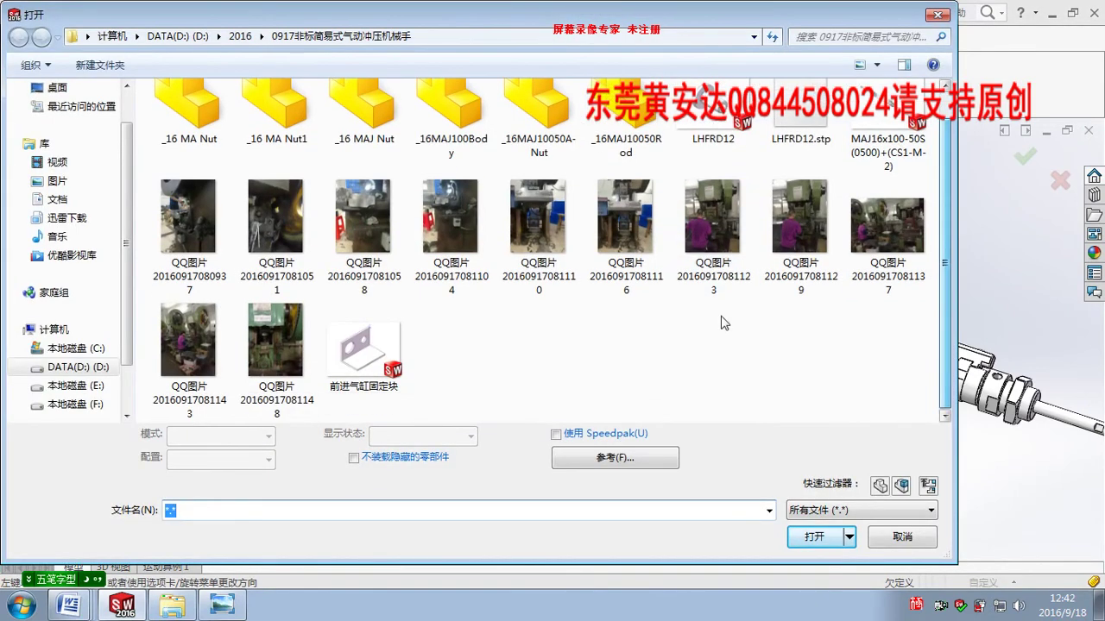
mouse_move(364, 354)
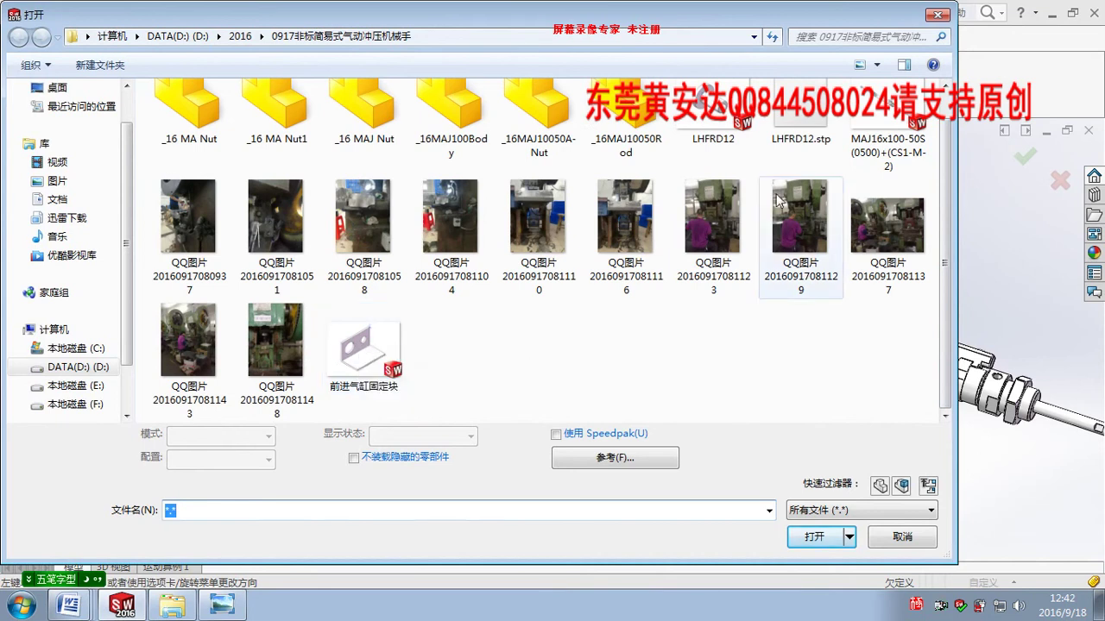
double_click(719, 117)
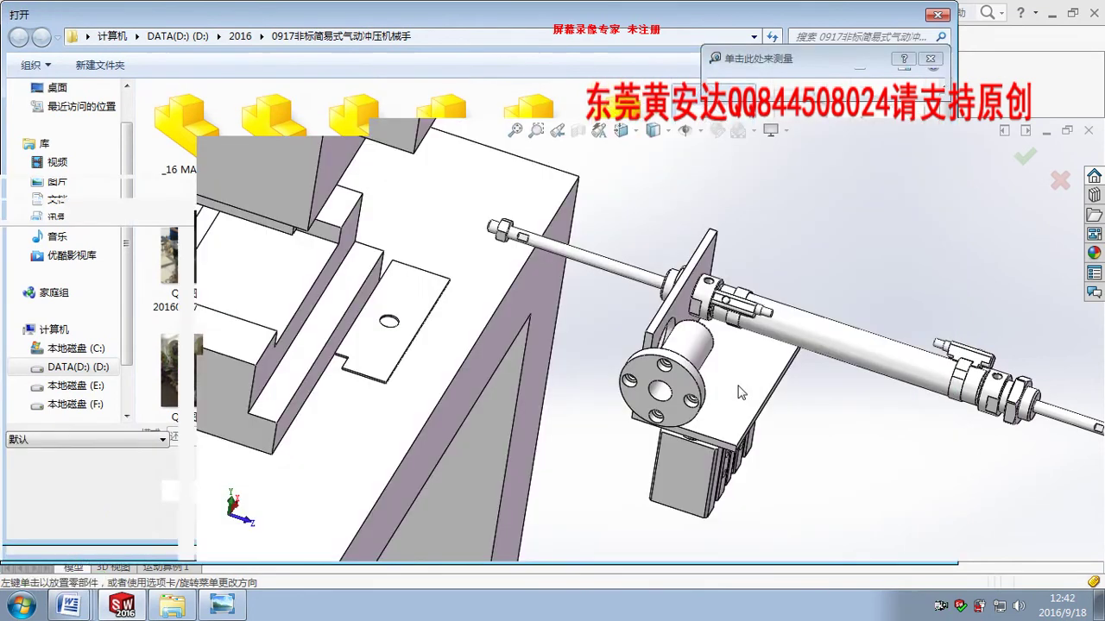
left_click(265, 146)
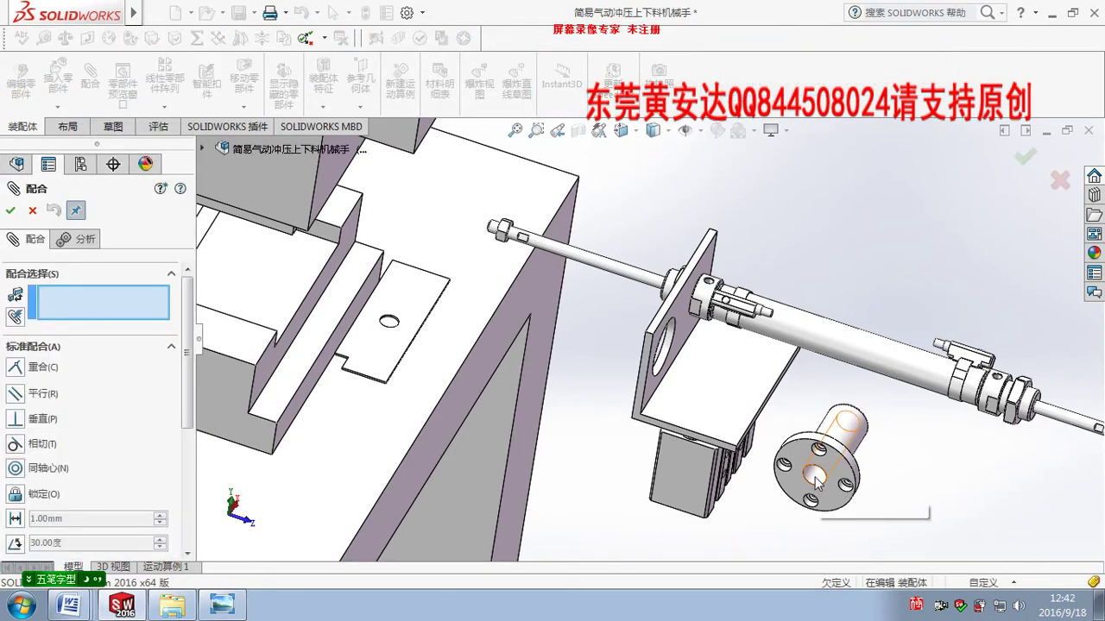
Mate the bushing concentric with the bracket's Ø30 hole, flipping its alignment
left_click(841, 429)
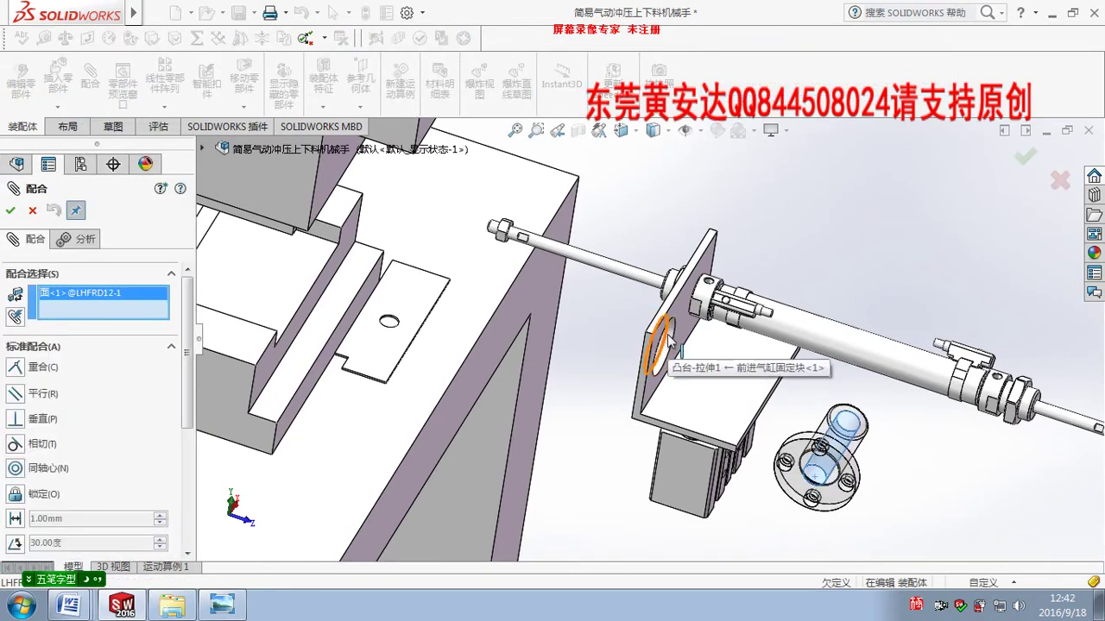
left_click(670, 343)
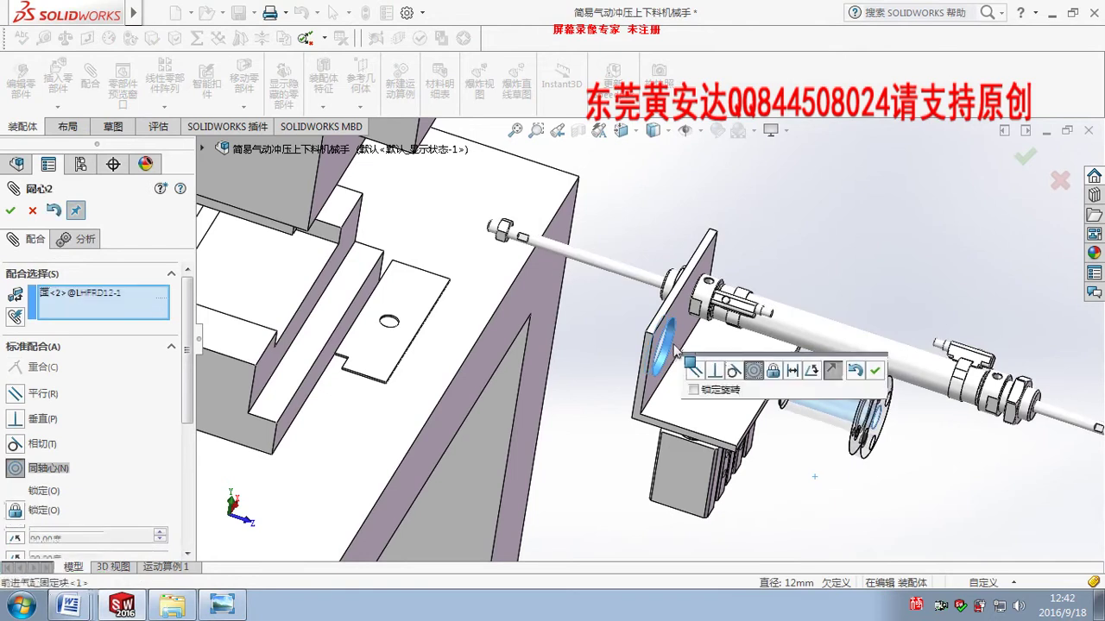
left_click(832, 373)
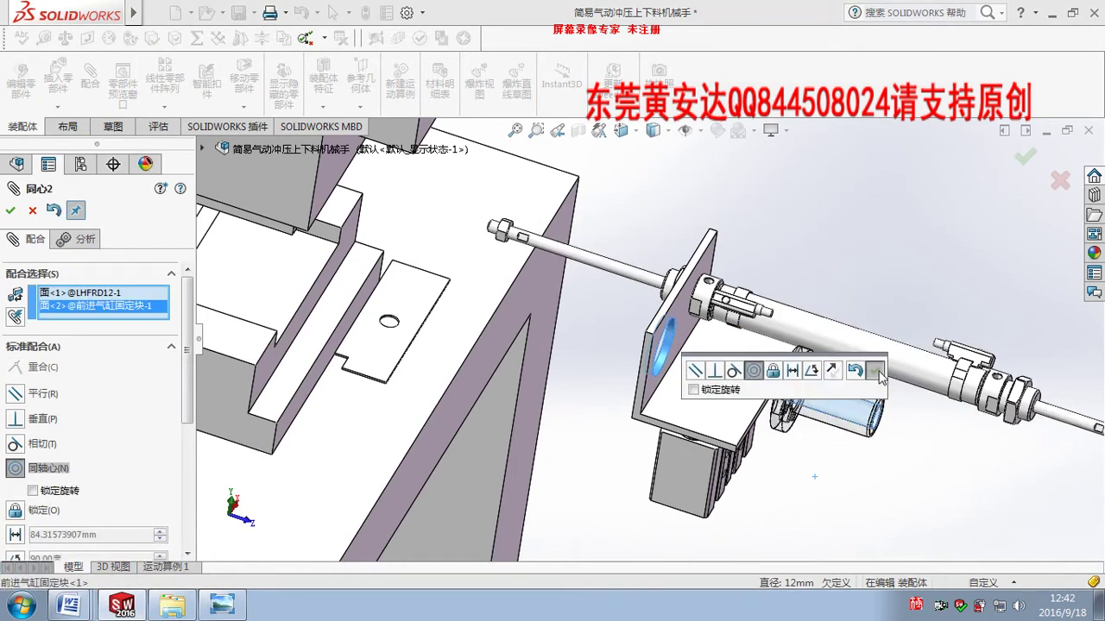
left_click(875, 370)
left_click(10, 210)
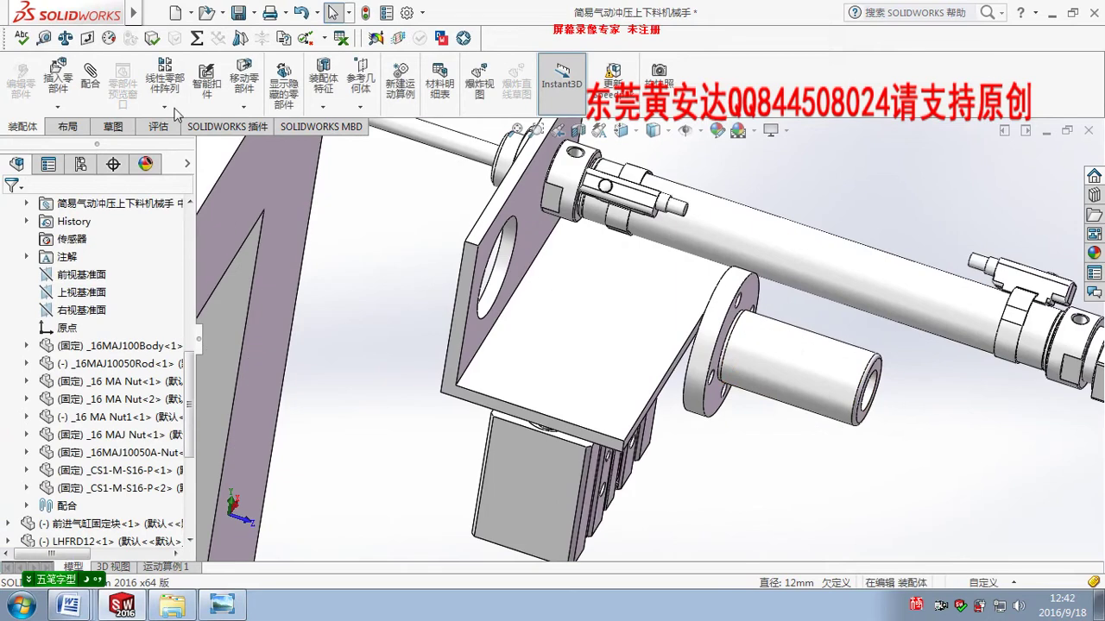
Measure the bushing's edges, confirming a 21 mm bore
left_click(45, 38)
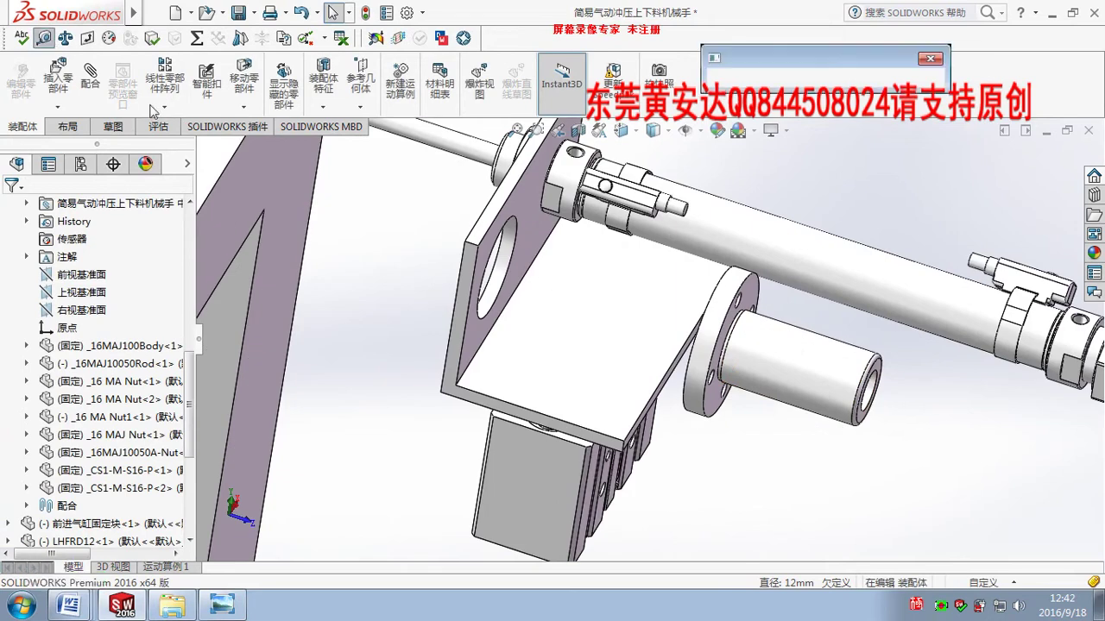
left_click(742, 333)
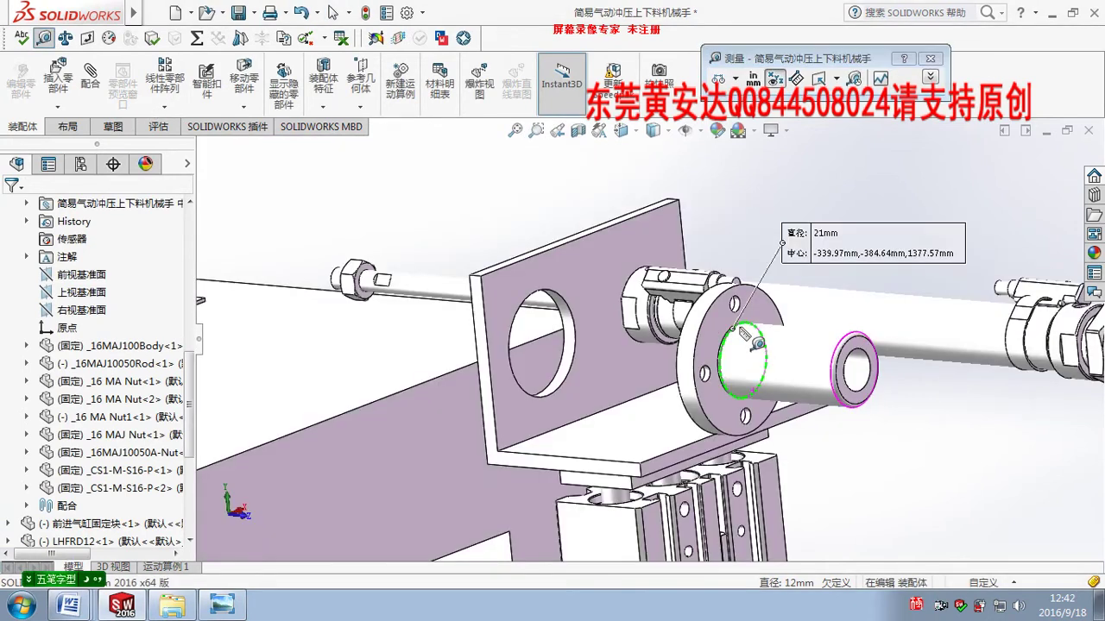
left_click(851, 376)
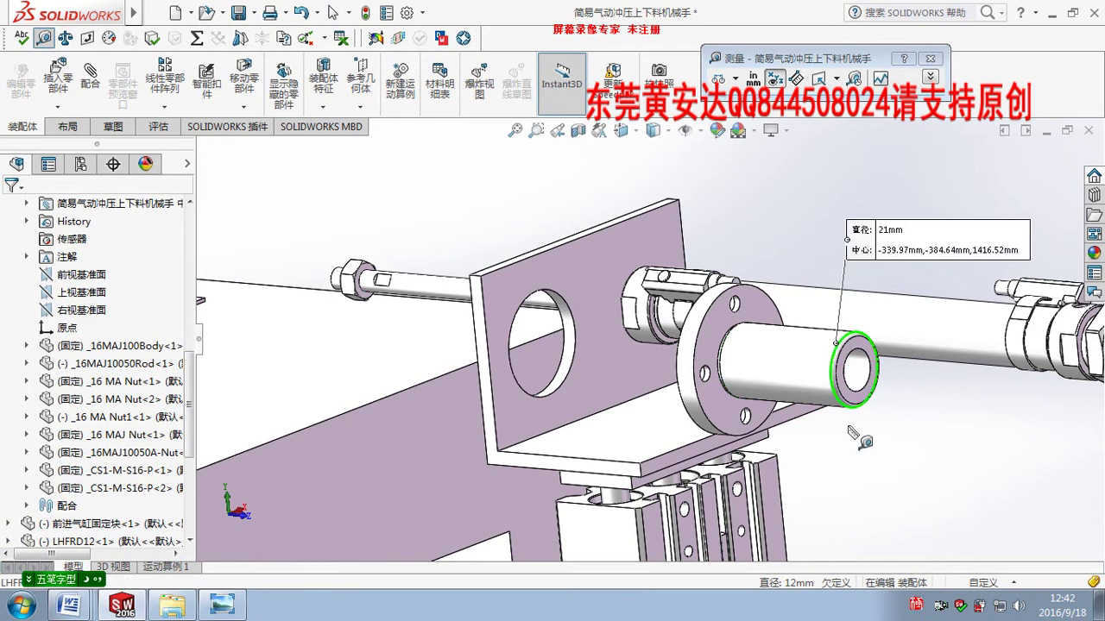
middle_click_drag(854, 437, 706, 372)
key("Escape")
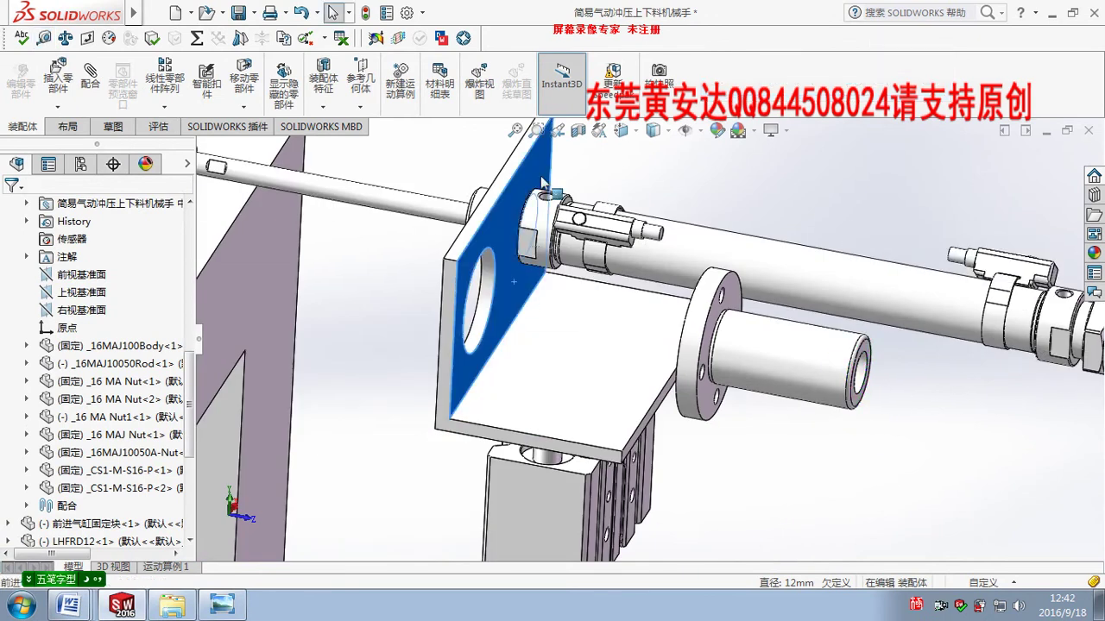
Edit the bracket's Cut-Extrude2 sketch and change the hole diameter to 20
right_click(518, 183)
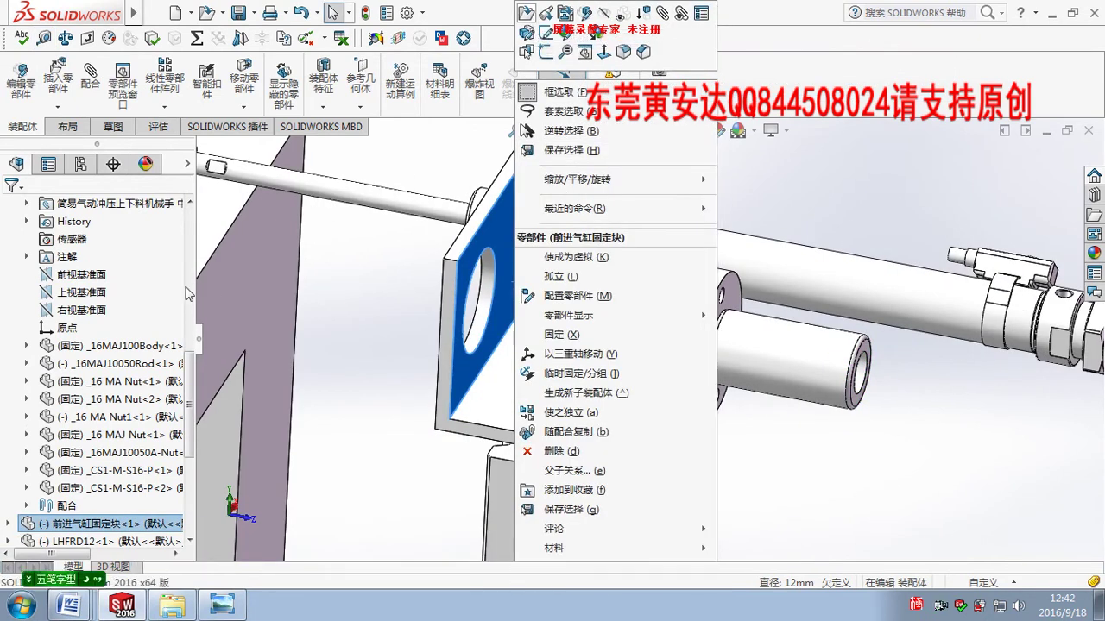
left_click(525, 12)
left_click(65, 398)
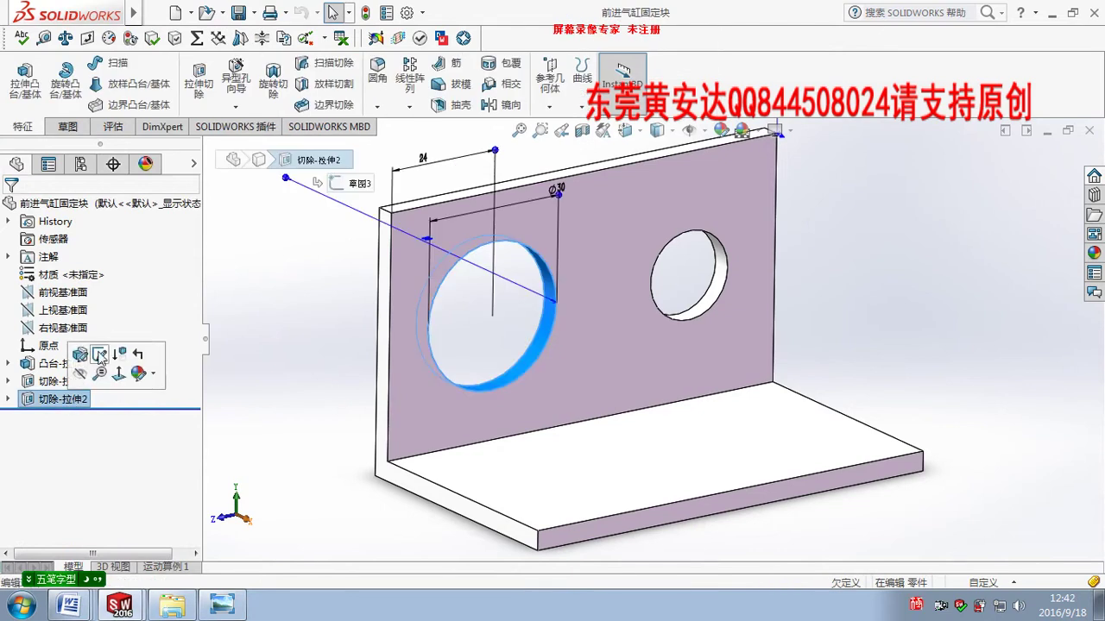
left_click(98, 355)
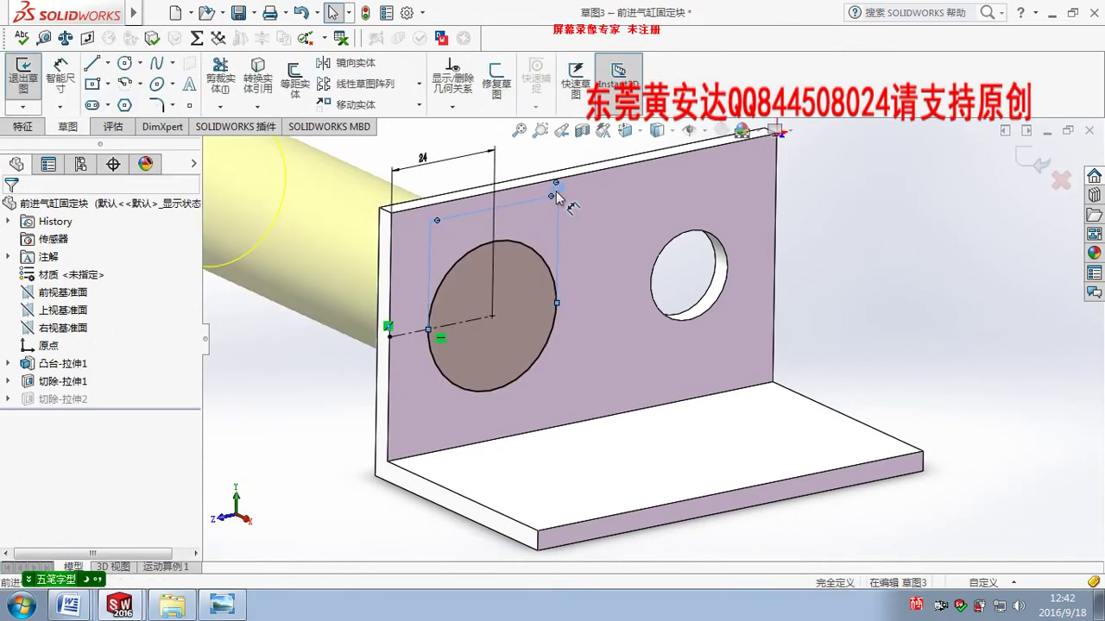
left_click(556, 197)
type("2")
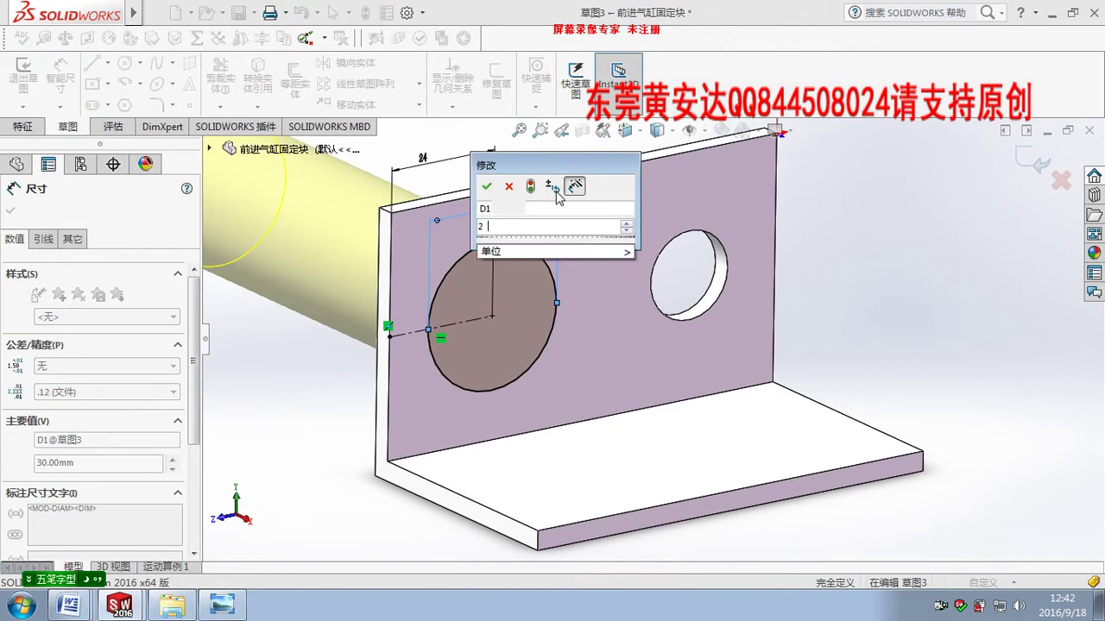
type("0")
key("Return")
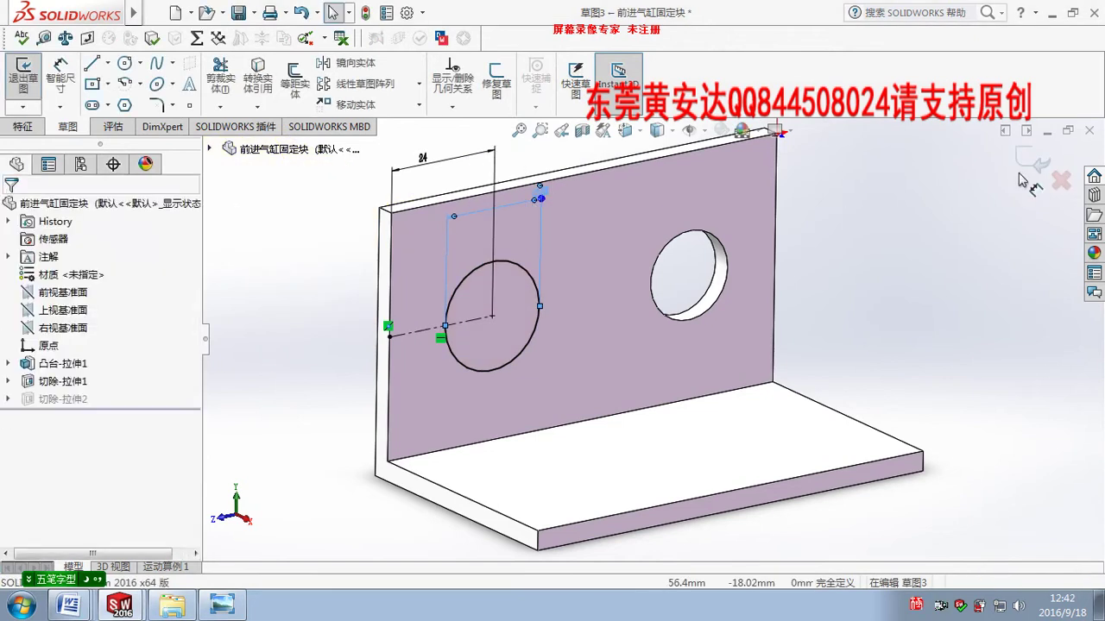
left_click(1041, 164)
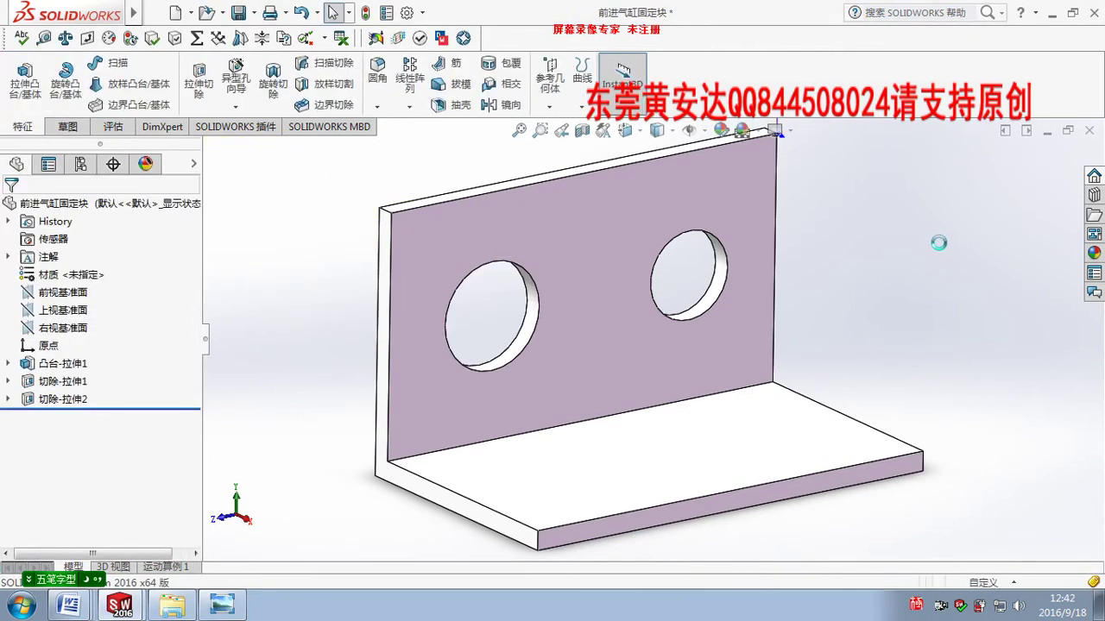
Save the bracket and return to the rebuilt assembly
key("ctrl+s")
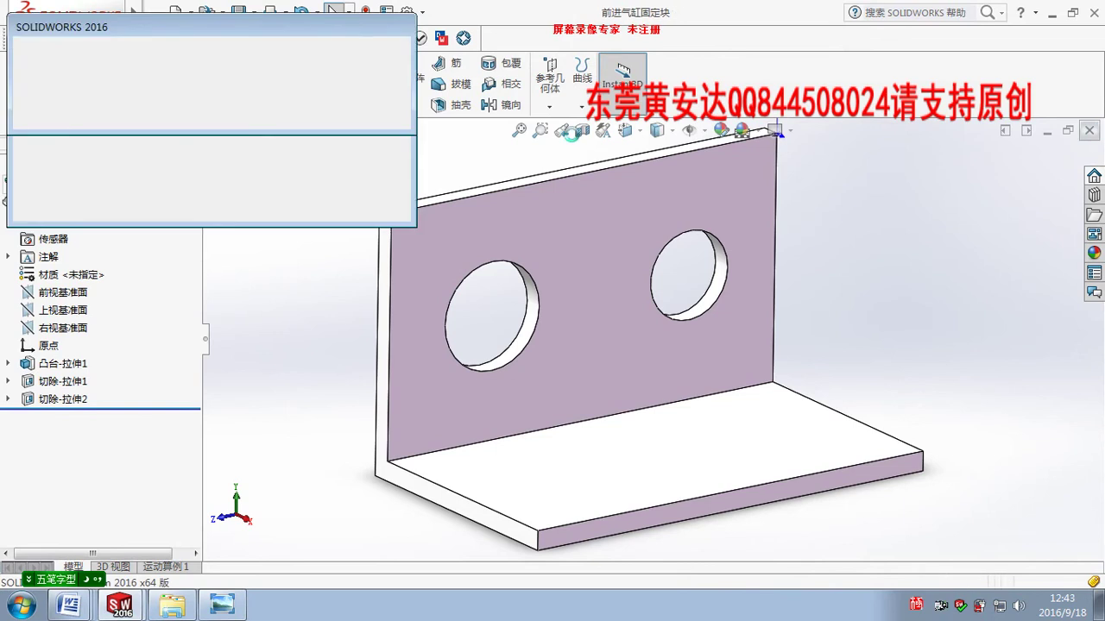
key("ctrl+Tab")
left_click(136, 93)
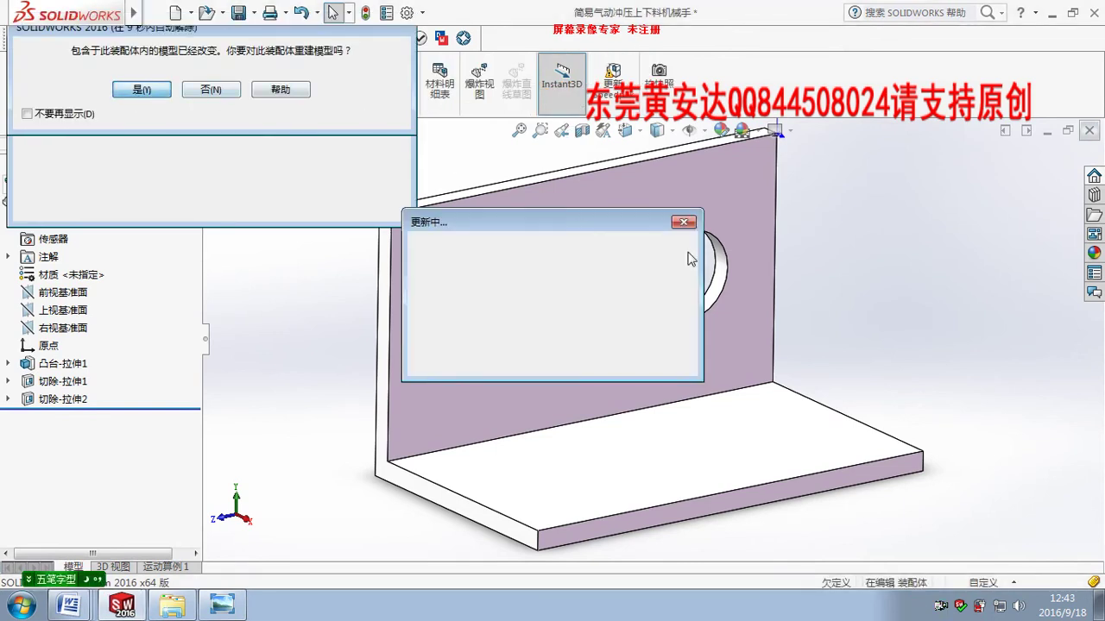
scroll(543, 320, "up", 3)
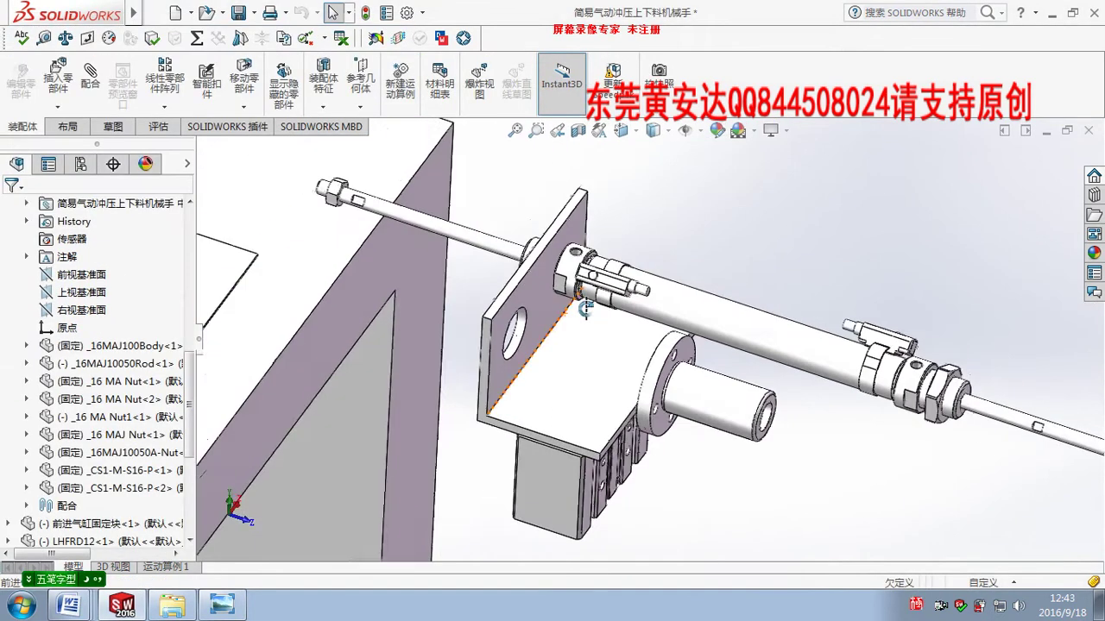
Mate the bushing's cylindrical face concentric with the bracket hole
left_click(80, 86)
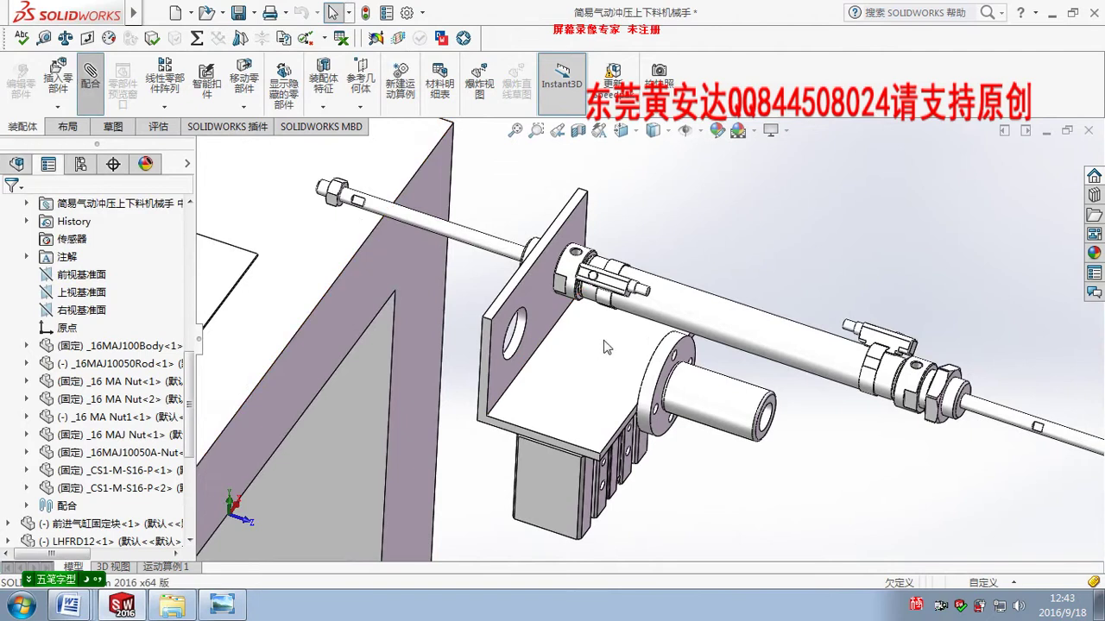
scroll(604, 346, "down", 2)
left_click(774, 381)
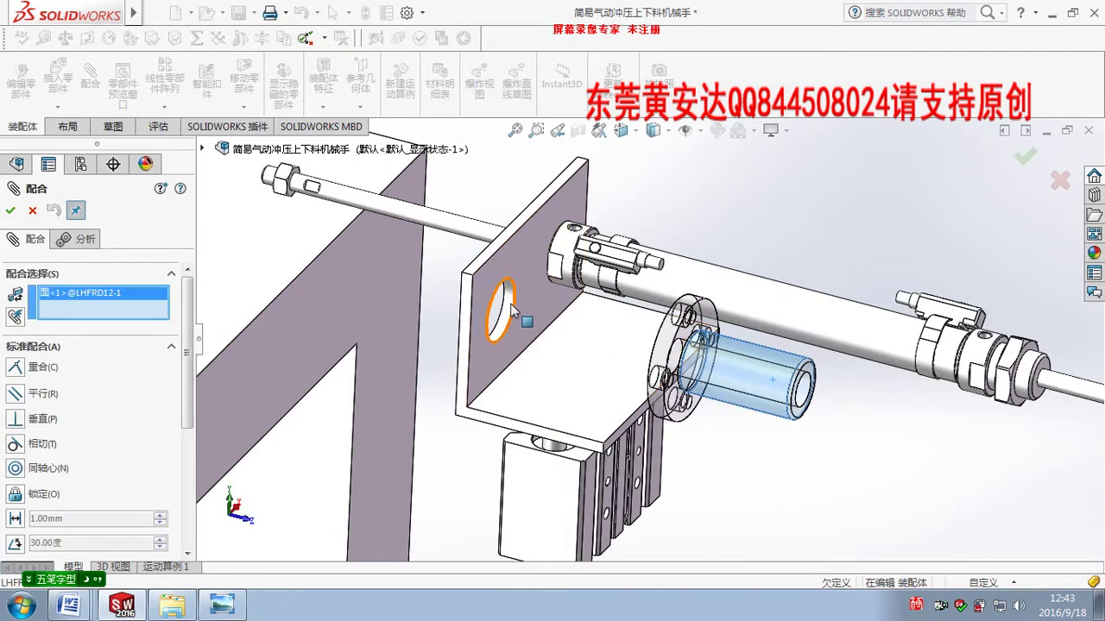
left_click(512, 310)
left_click(9, 210)
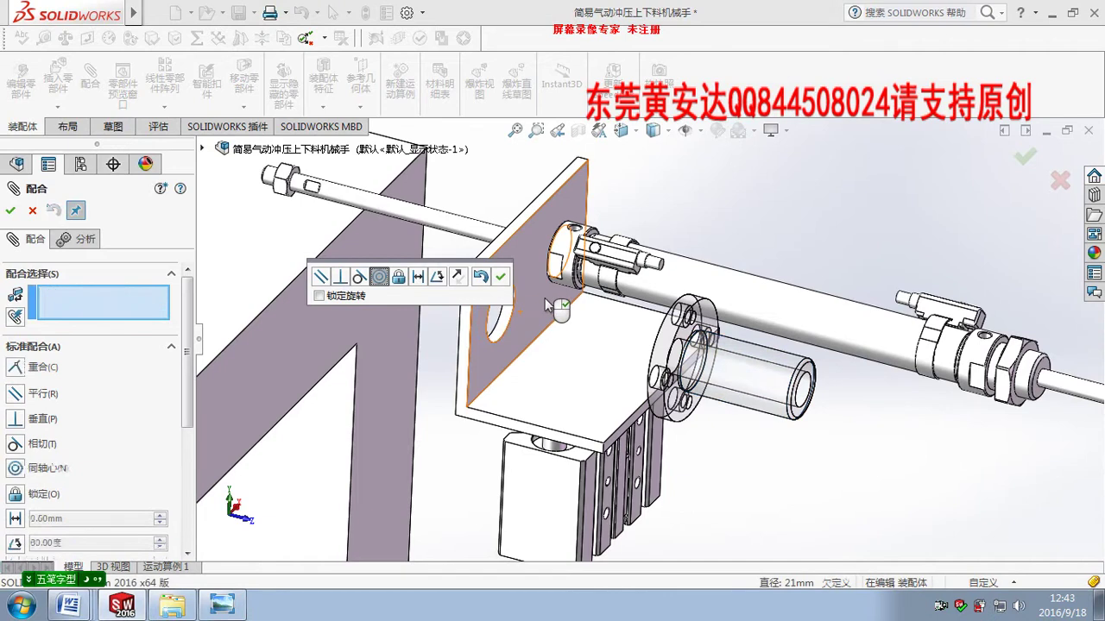
left_click(10, 210)
Mate the bushing flange coincident with the bracket plate face
left_click(90, 76)
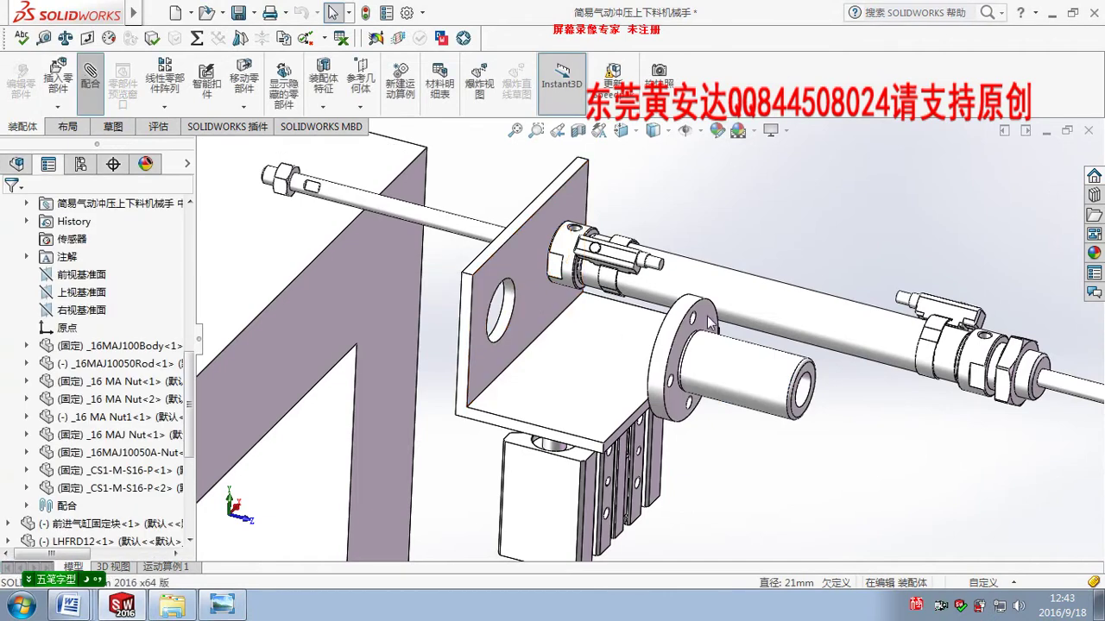
left_click(708, 319)
middle_click_drag(513, 307, 547, 314)
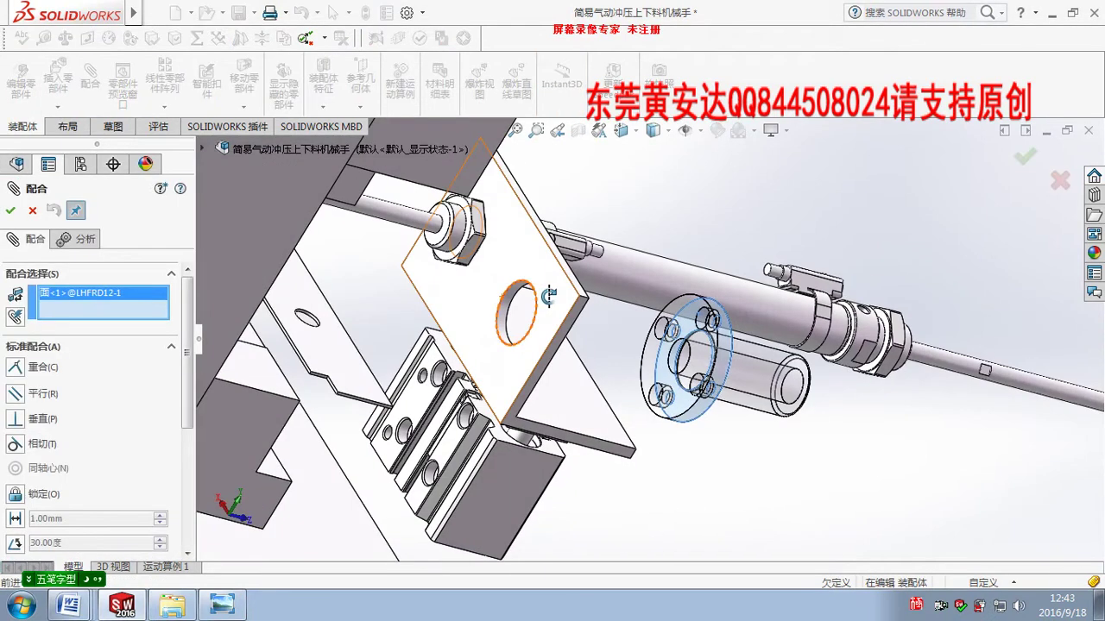
left_click(549, 296)
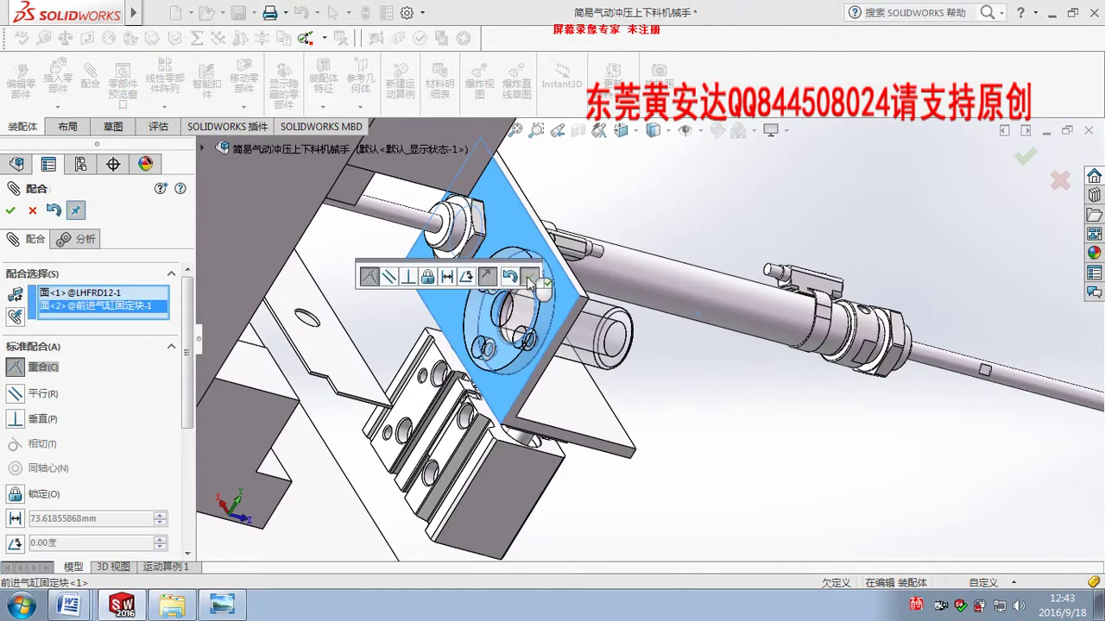
left_click(529, 276)
mouse_move(529, 282)
middle_mouse_down()
mouse_move(636, 334)
mouse_move(643, 362)
mouse_move(604, 328)
middle_mouse_up()
left_click(11, 211)
Measure the 373.83 mm centre distance to the cylinder's far end
scroll(643, 367, "up", 3)
scroll(643, 371, "down", 3)
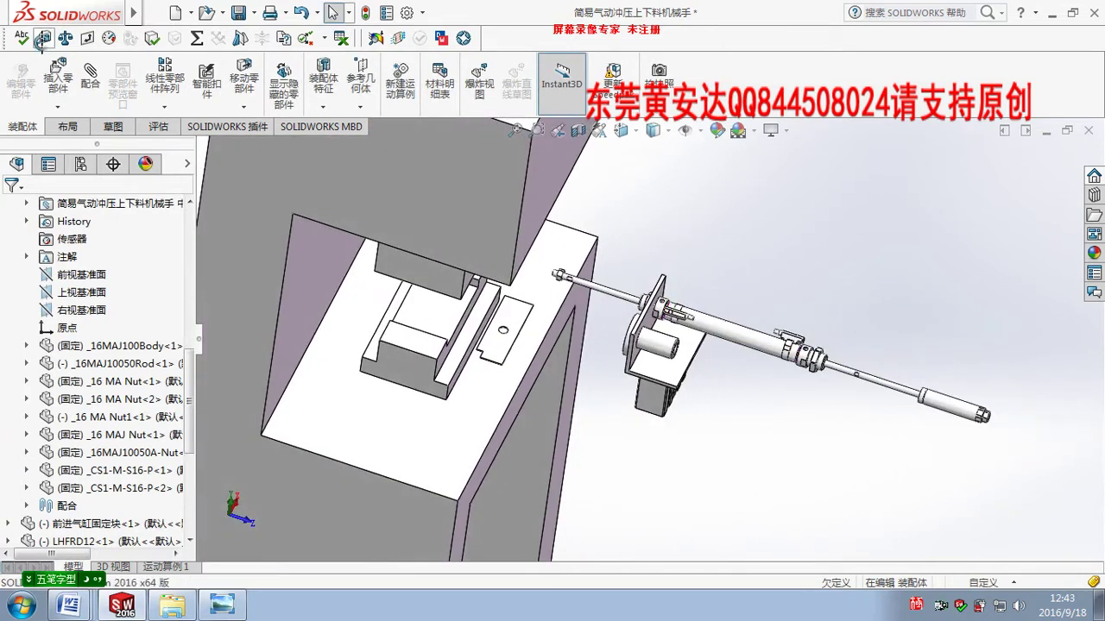
left_click(40, 39)
scroll(743, 321, "up", 2)
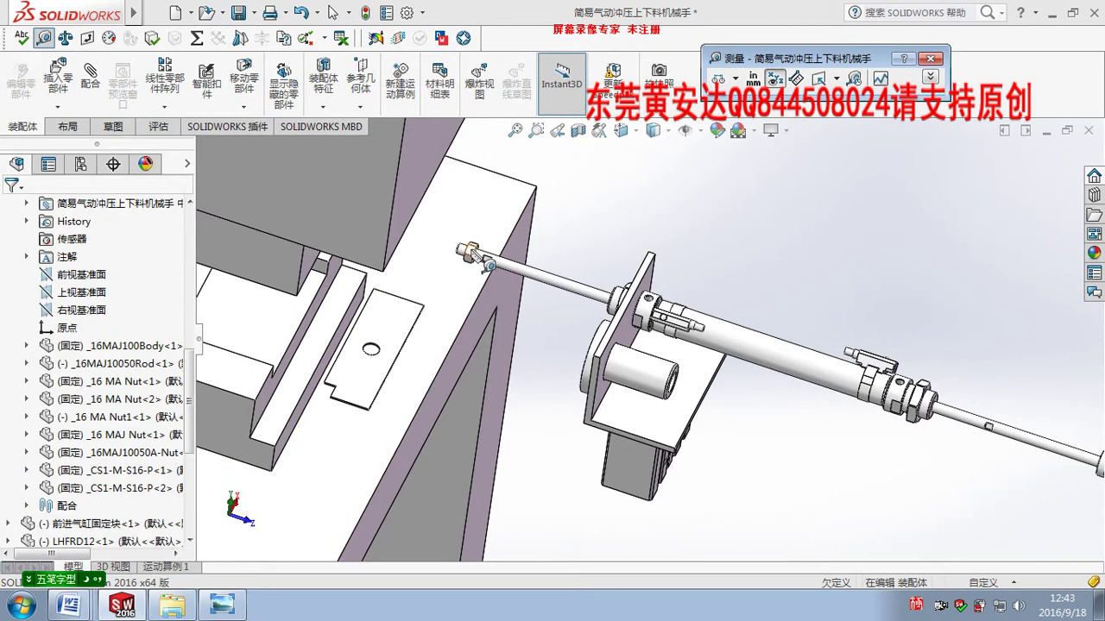
left_click(475, 255)
scroll(475, 256, "down", 2)
middle_click_drag(483, 259, 990, 449)
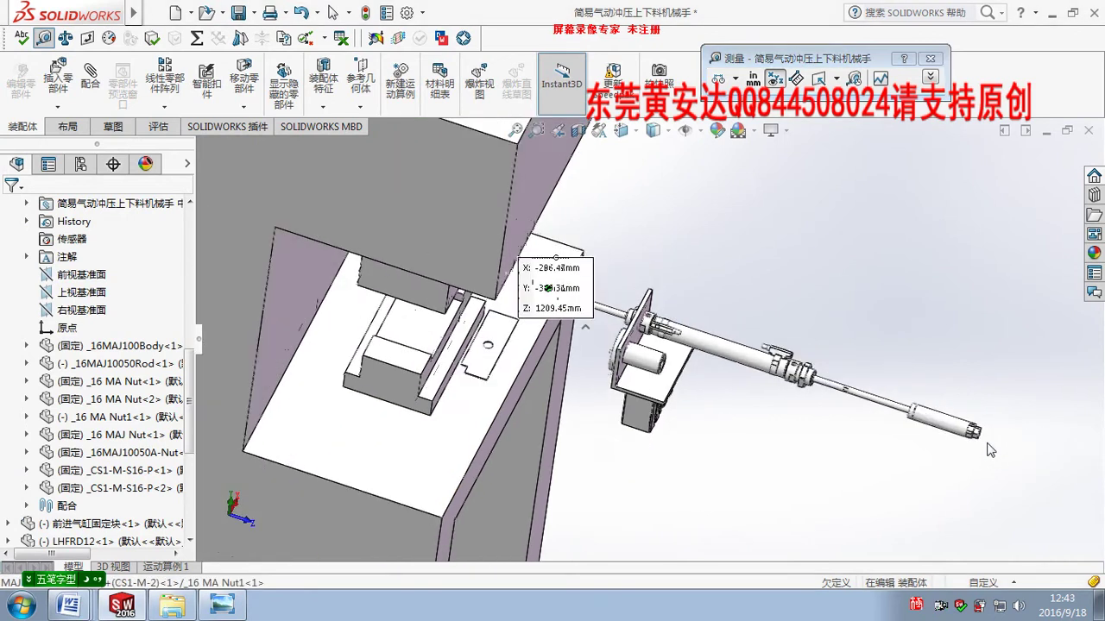
left_click(911, 411)
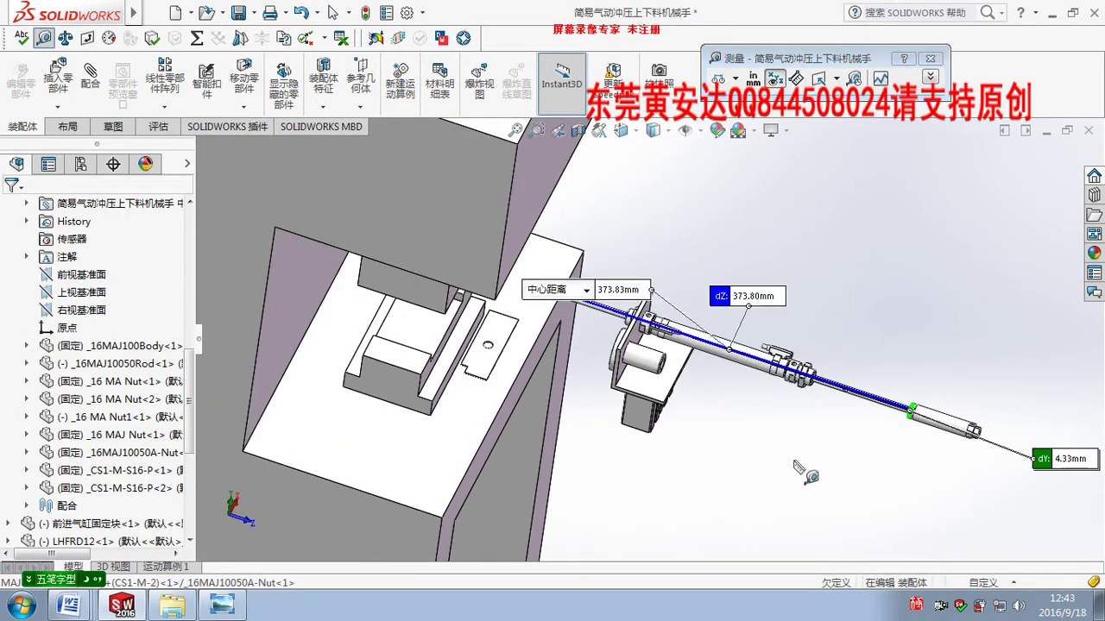
Close the measurement and create a new part document
key("Escape")
key("Escape")
mouse_move(859, 258)
middle_mouse_down()
mouse_move(859, 276)
mouse_move(867, 251)
middle_mouse_up()
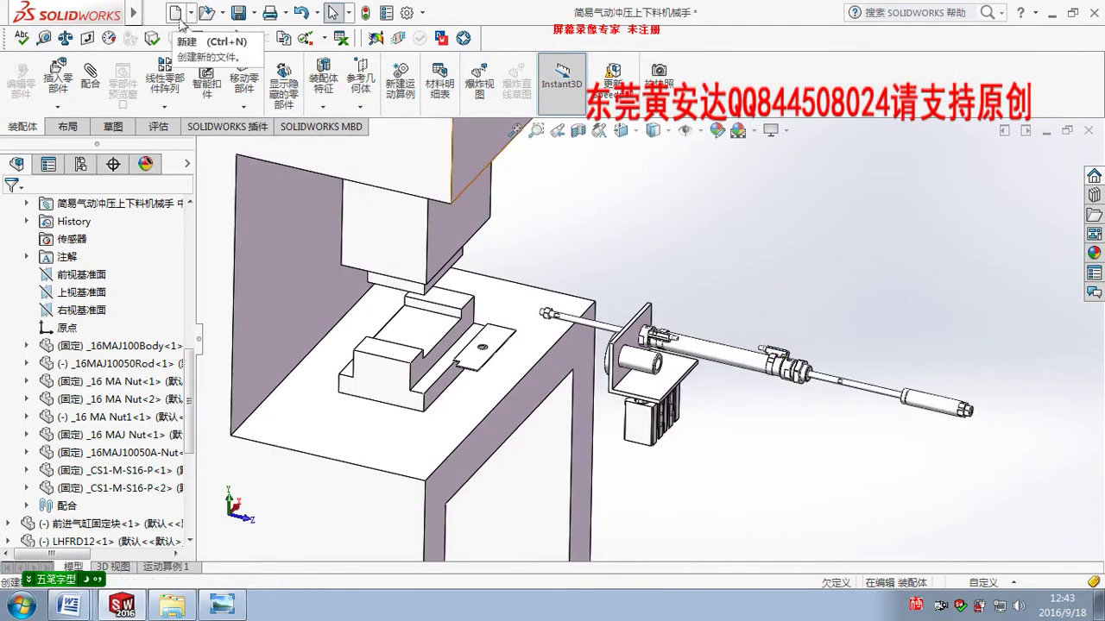
left_click(175, 12)
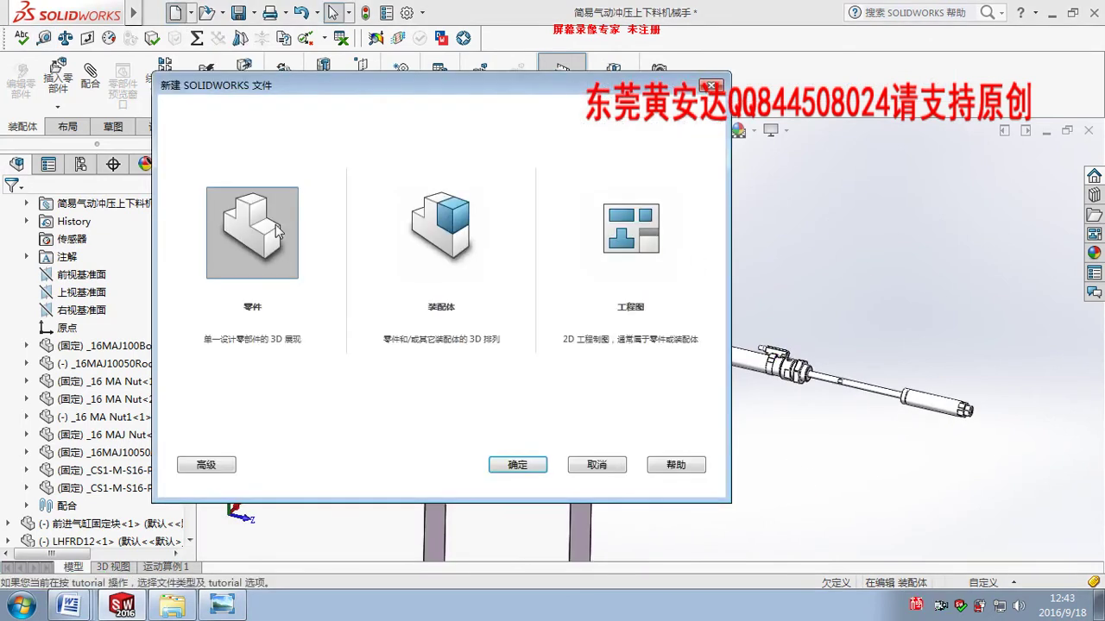
double_click(275, 224)
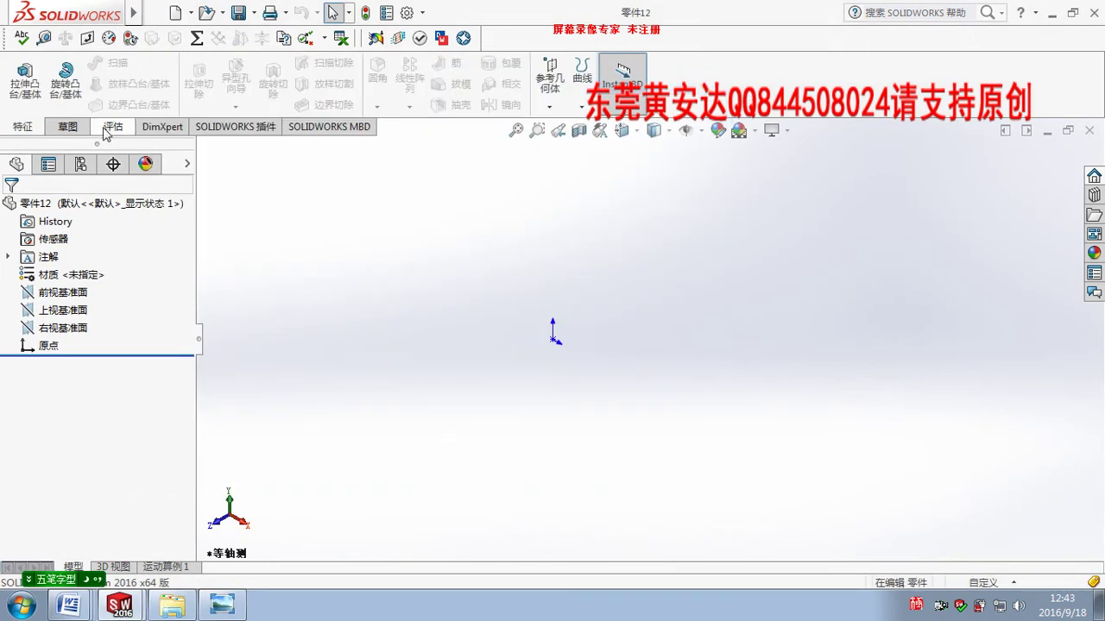
Sketch a Ø12 circle at the origin on the Front Plane
left_click(25, 77)
left_click(473, 212)
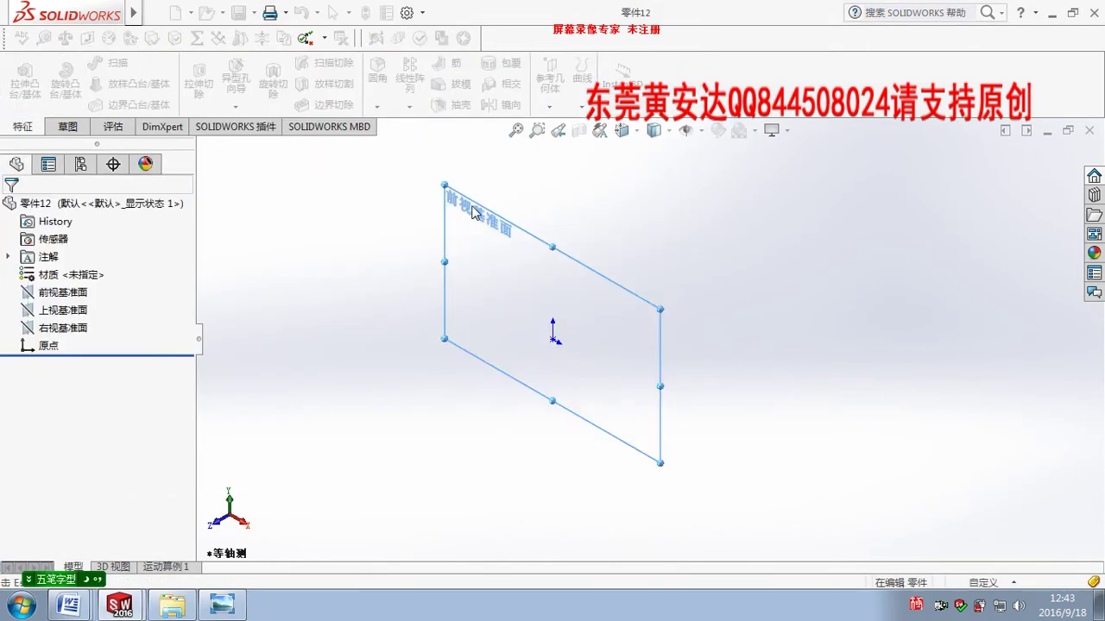
left_click(125, 63)
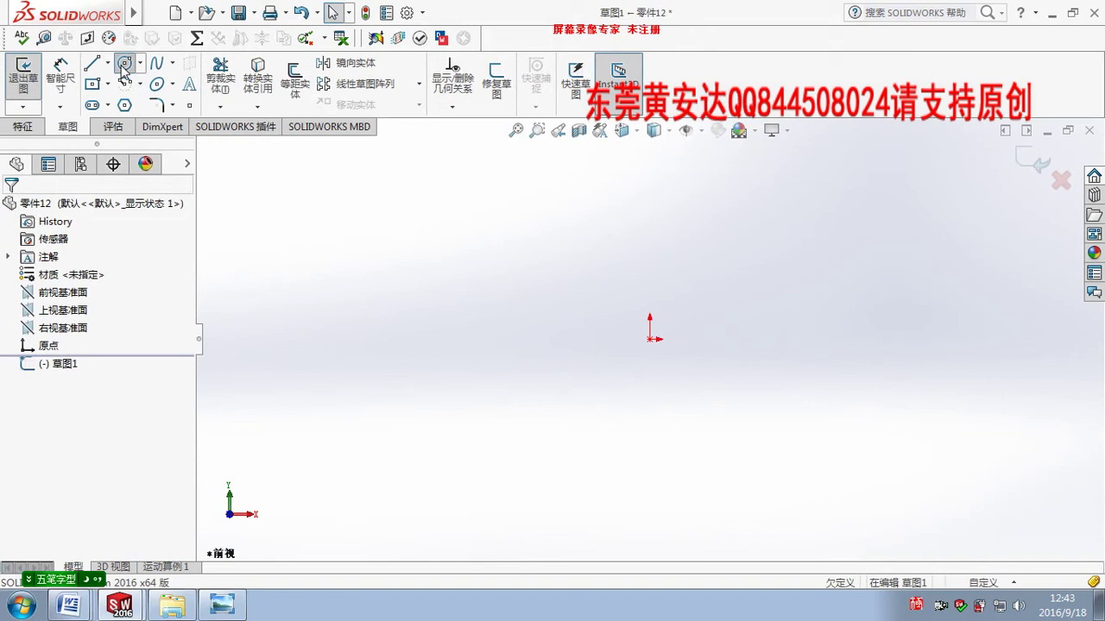
left_click(650, 339)
left_click(691, 397)
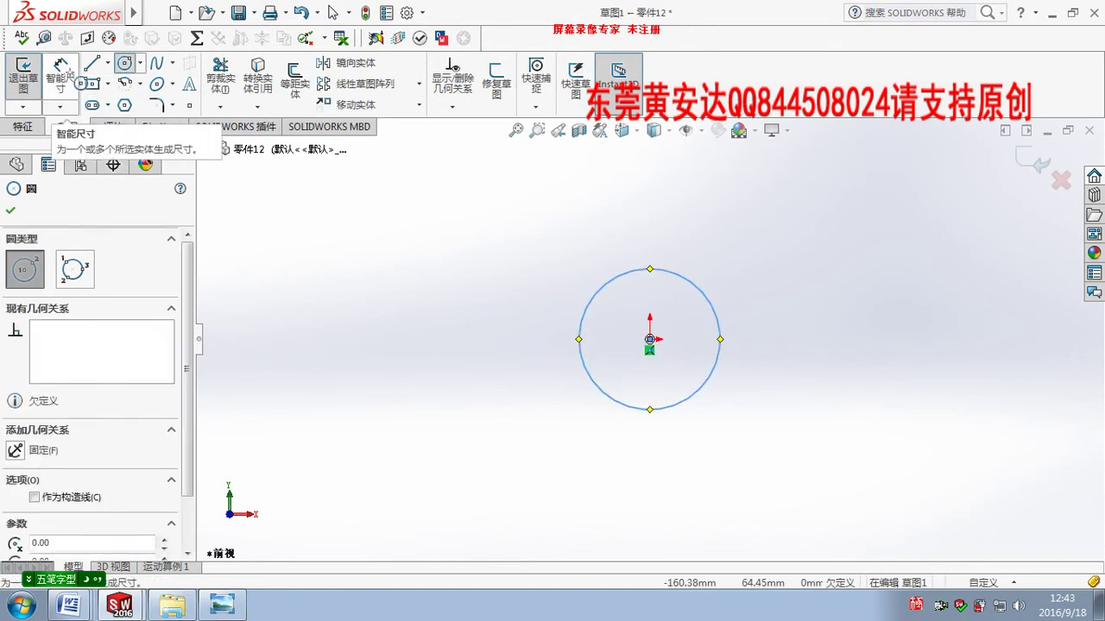
left_click(61, 76)
left_click(715, 321)
left_click(770, 260)
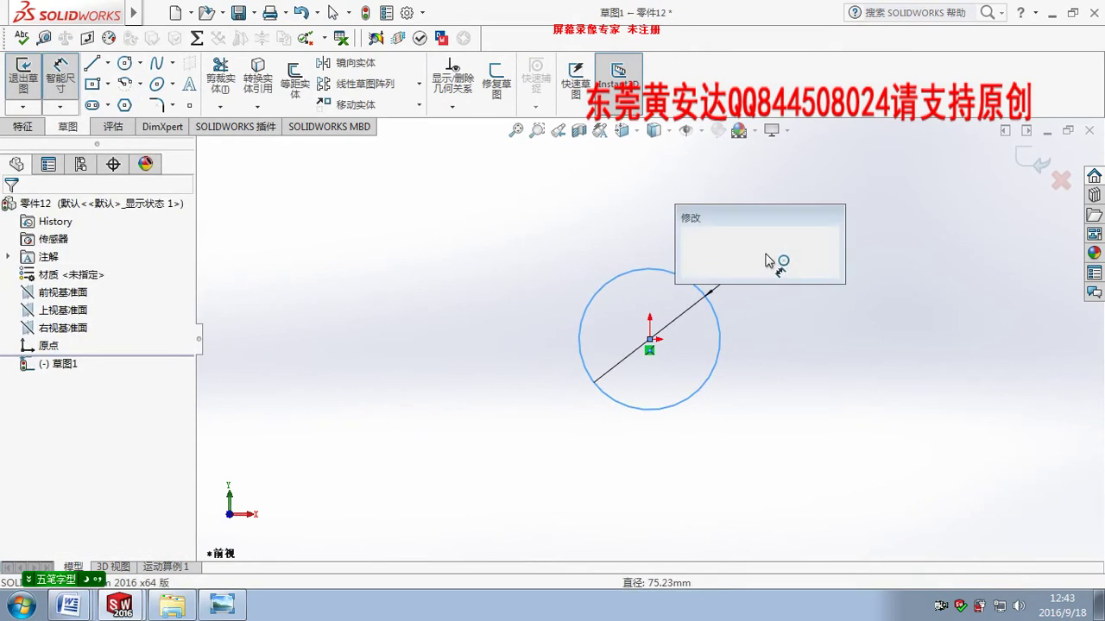
type("12")
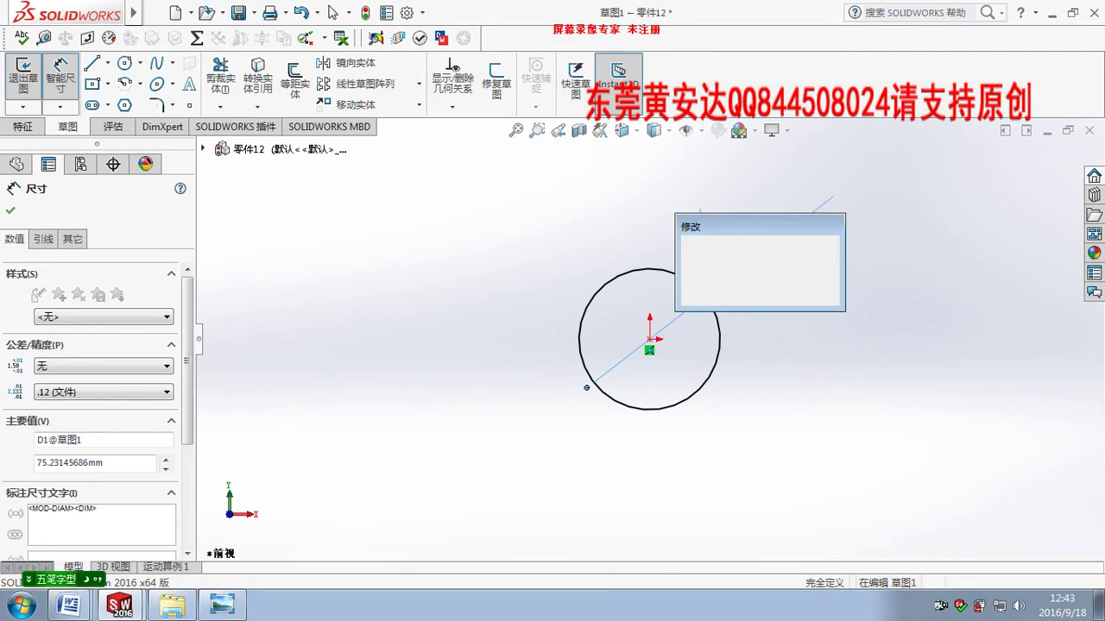
key("Return")
Extrude the circle 300 mm into a rod
left_click(19, 128)
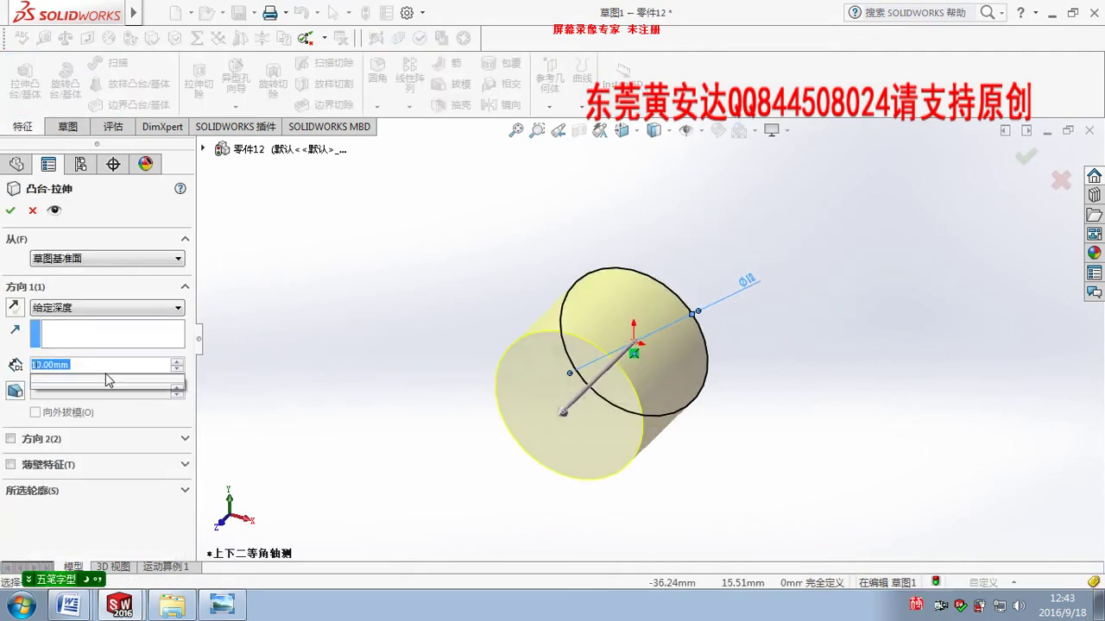
type("300")
key("Return")
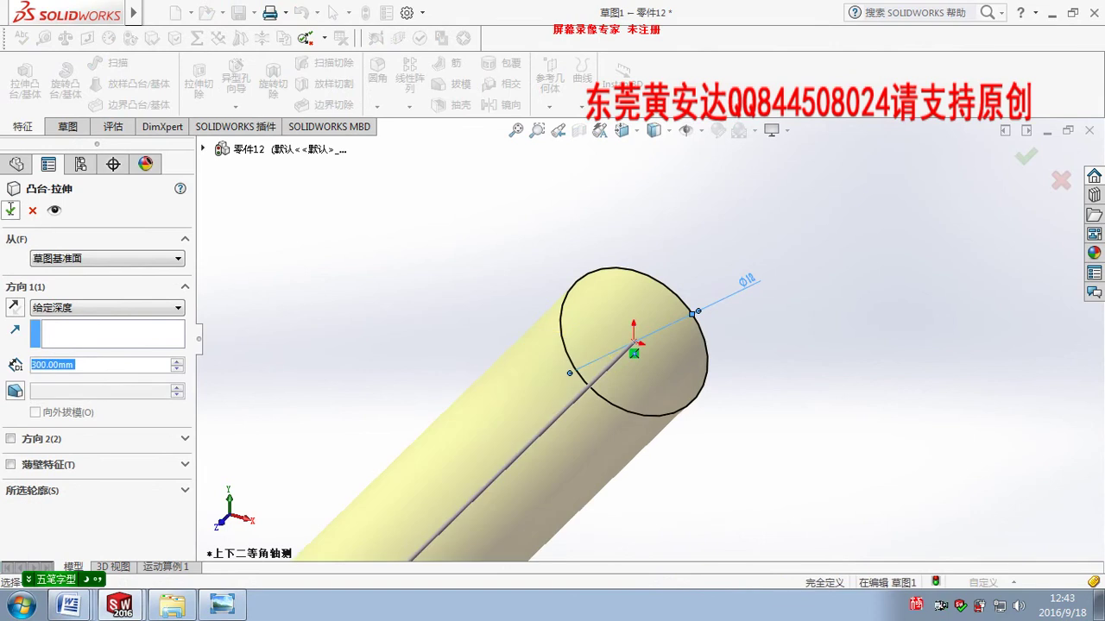
left_click(10, 209)
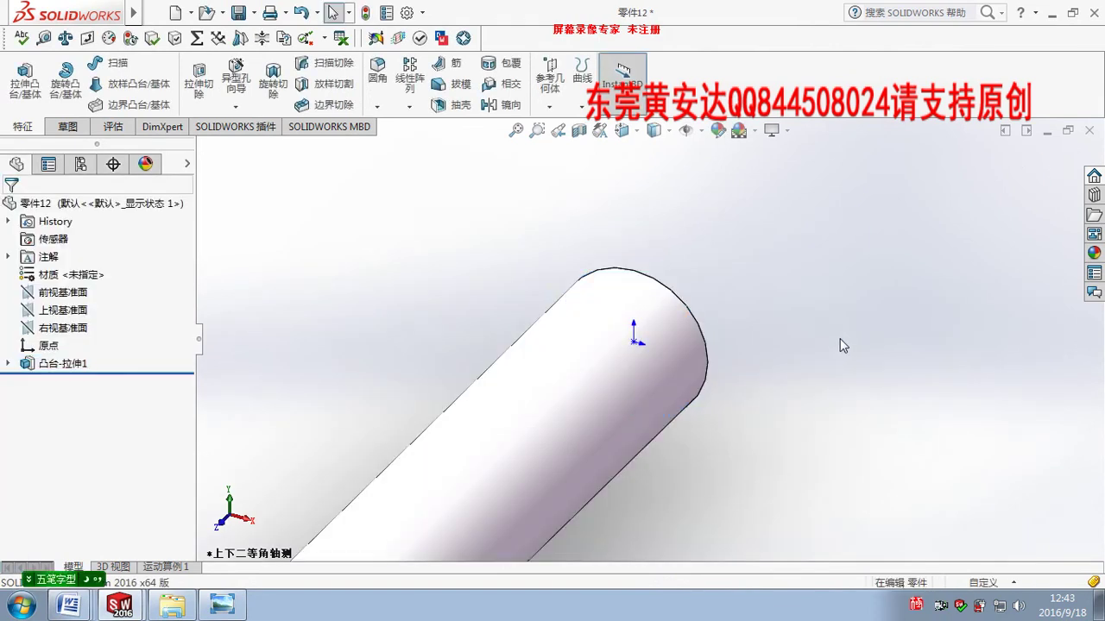
Save the part as 导杆 and close its window
key("ctrl+s")
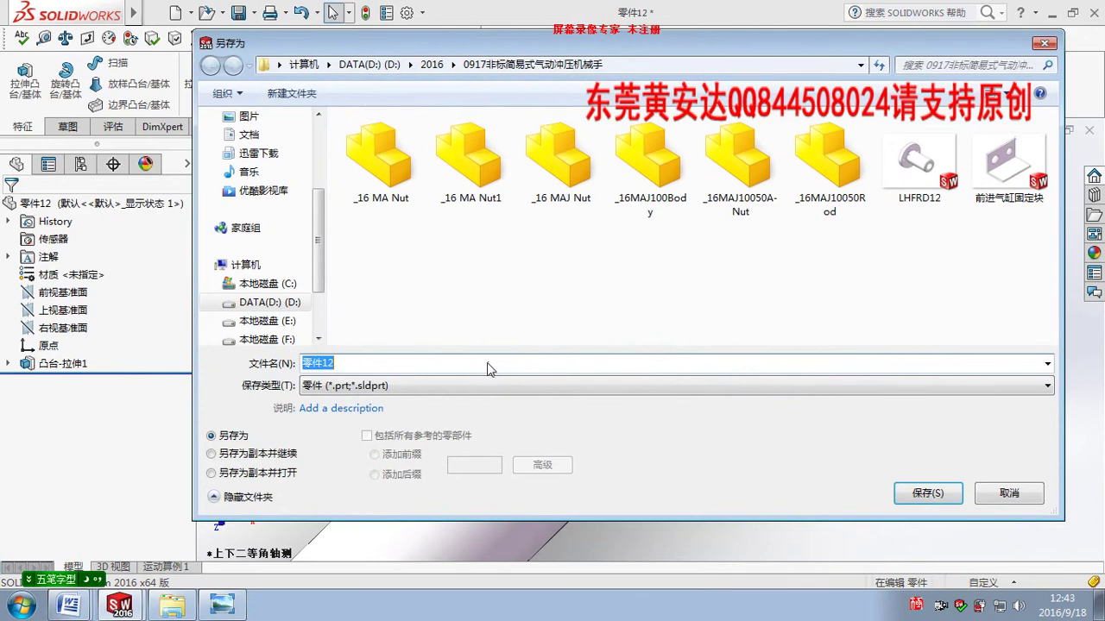
type("导")
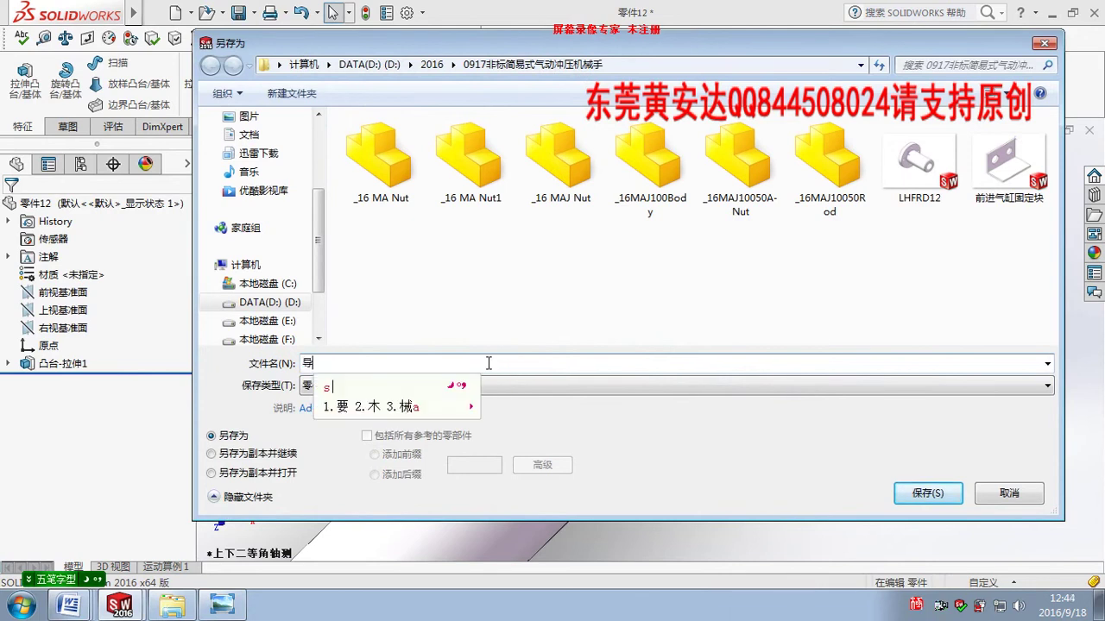
type("杆")
key("Return")
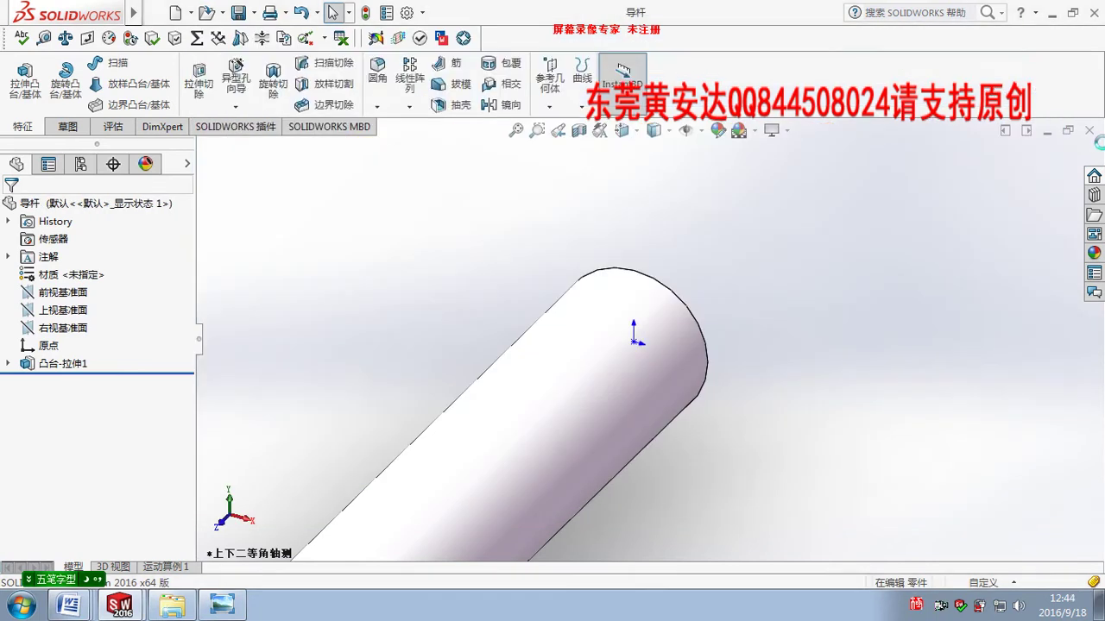
left_click(1089, 131)
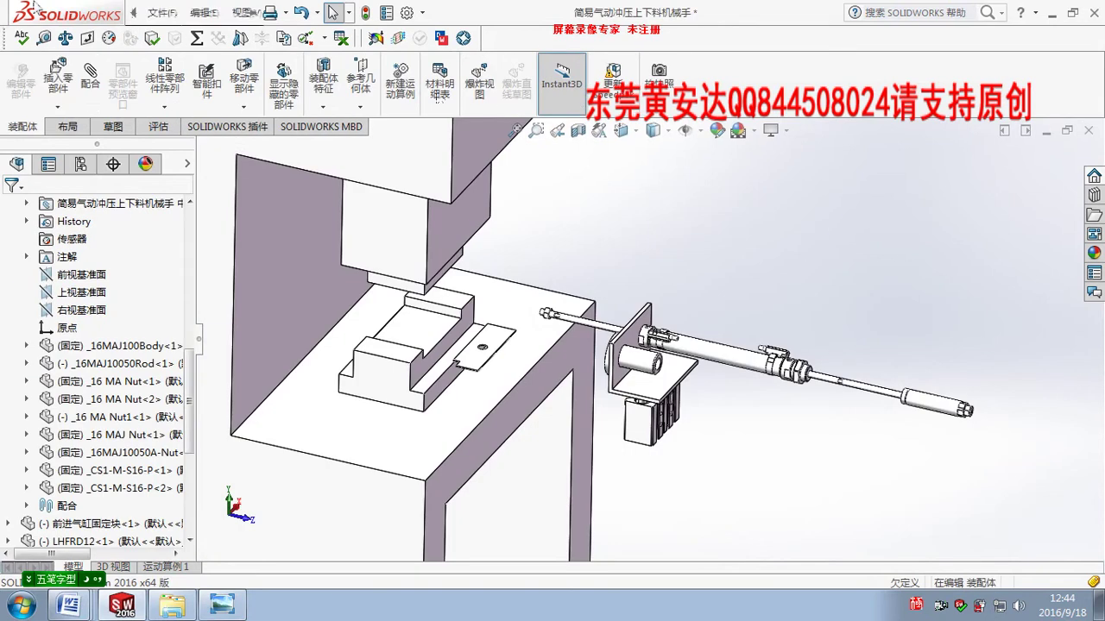
Insert the 导杆 guide rod part into the assembly
left_click(58, 73)
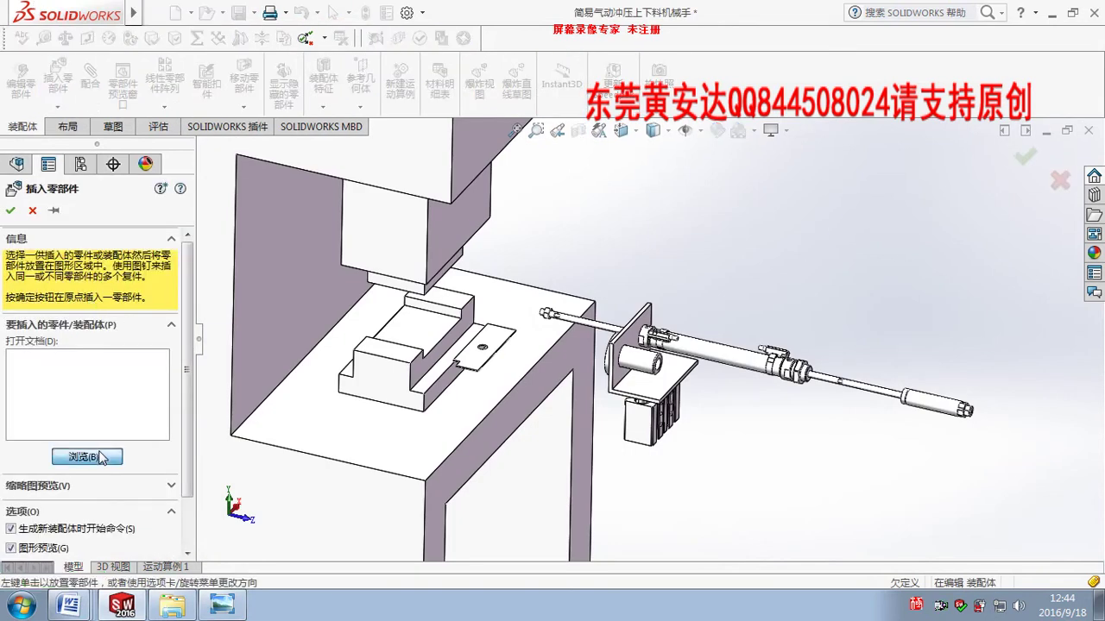
left_click(100, 455)
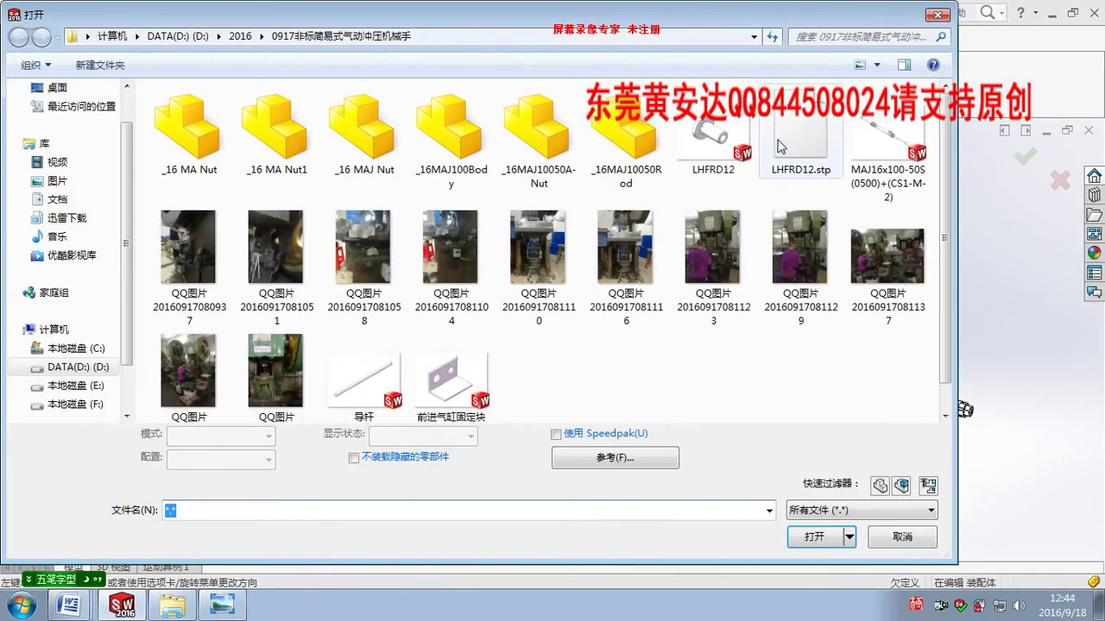
double_click(363, 380)
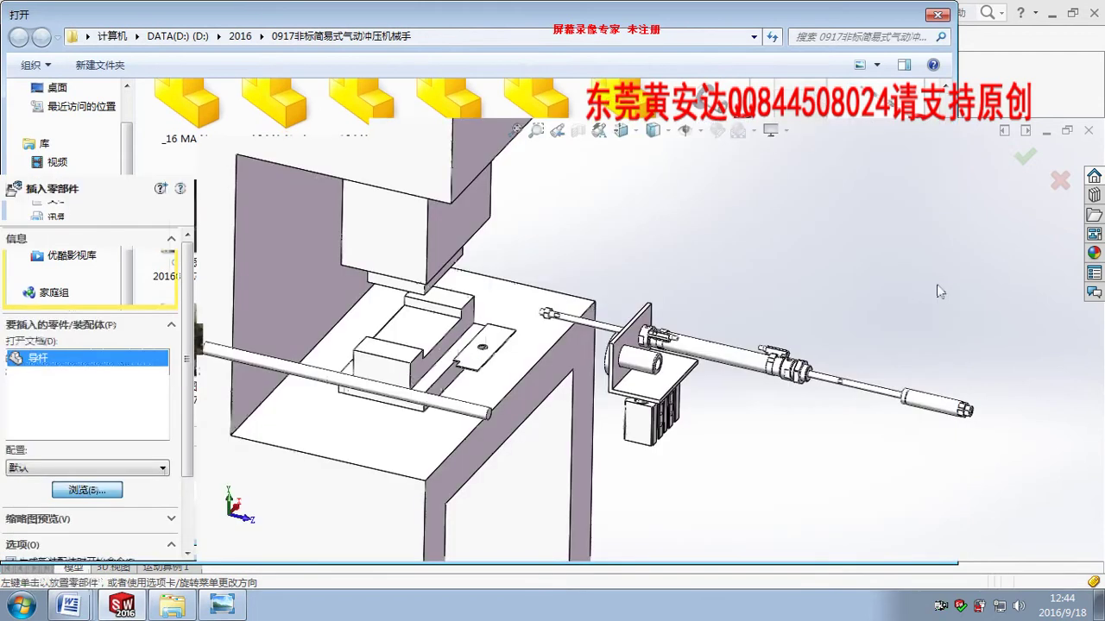
left_click(890, 295)
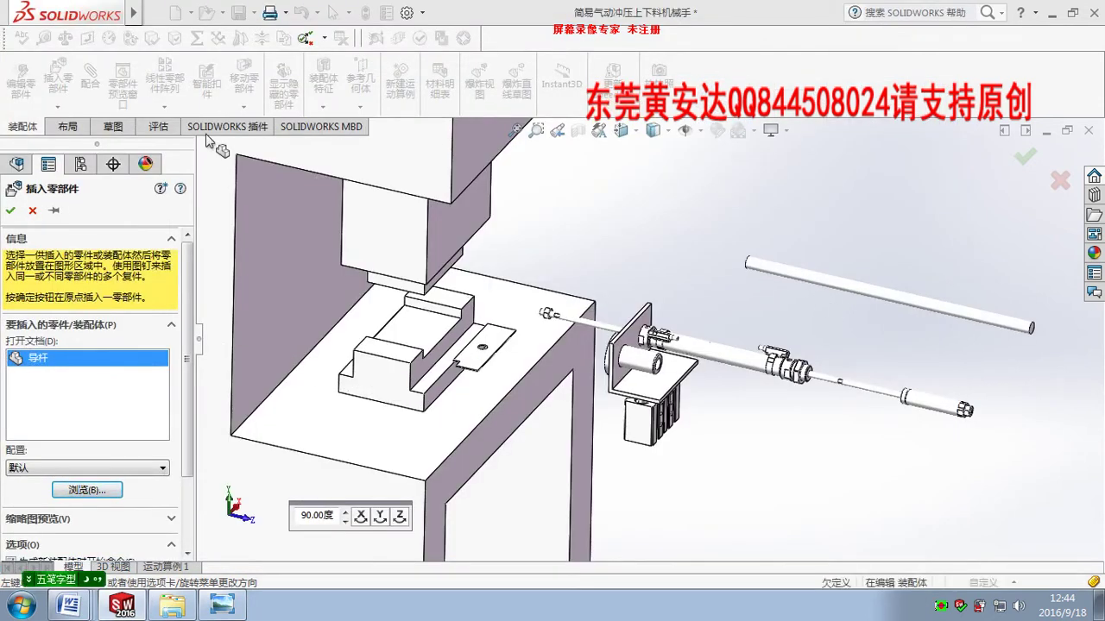
Mate the guide rod concentric with the bushing bore
left_click(89, 82)
left_click(760, 267)
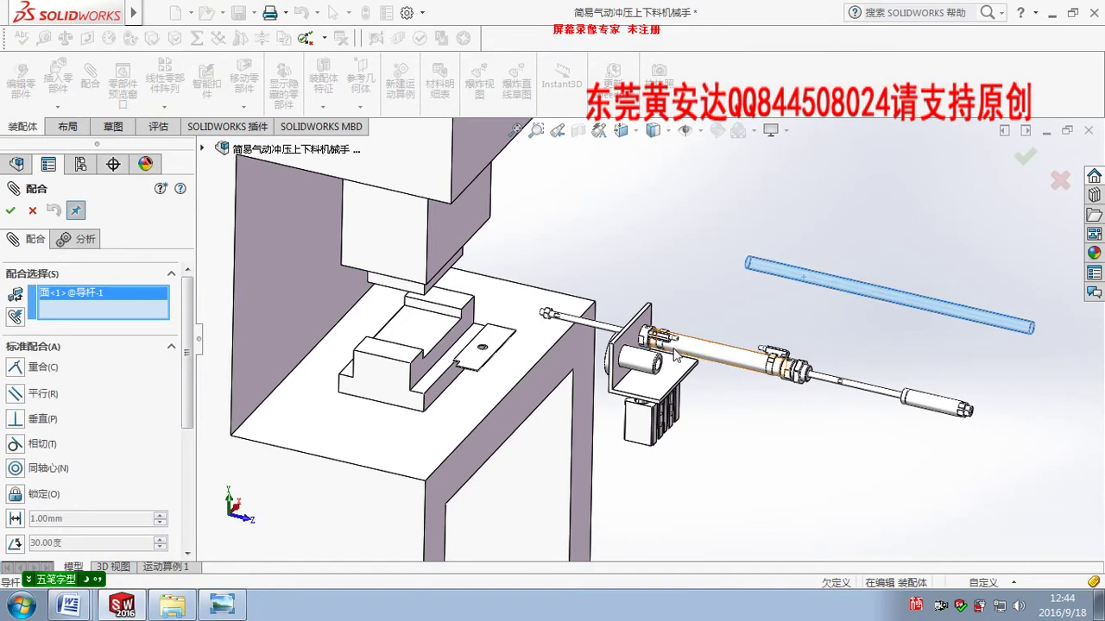
scroll(676, 354, "down", 3)
left_click(706, 365)
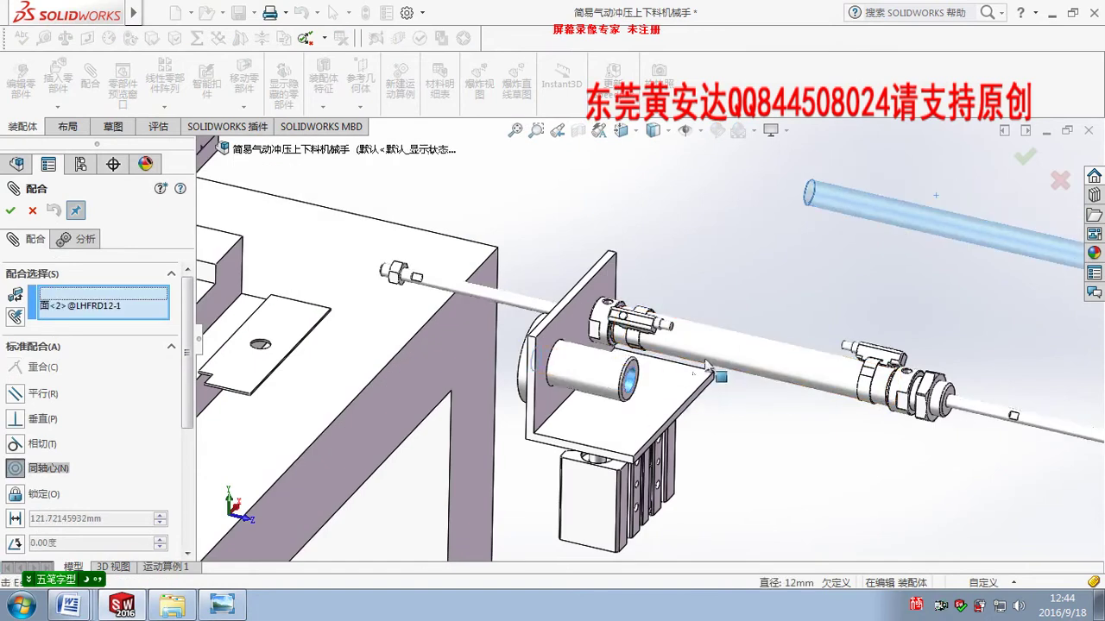
left_click(906, 330)
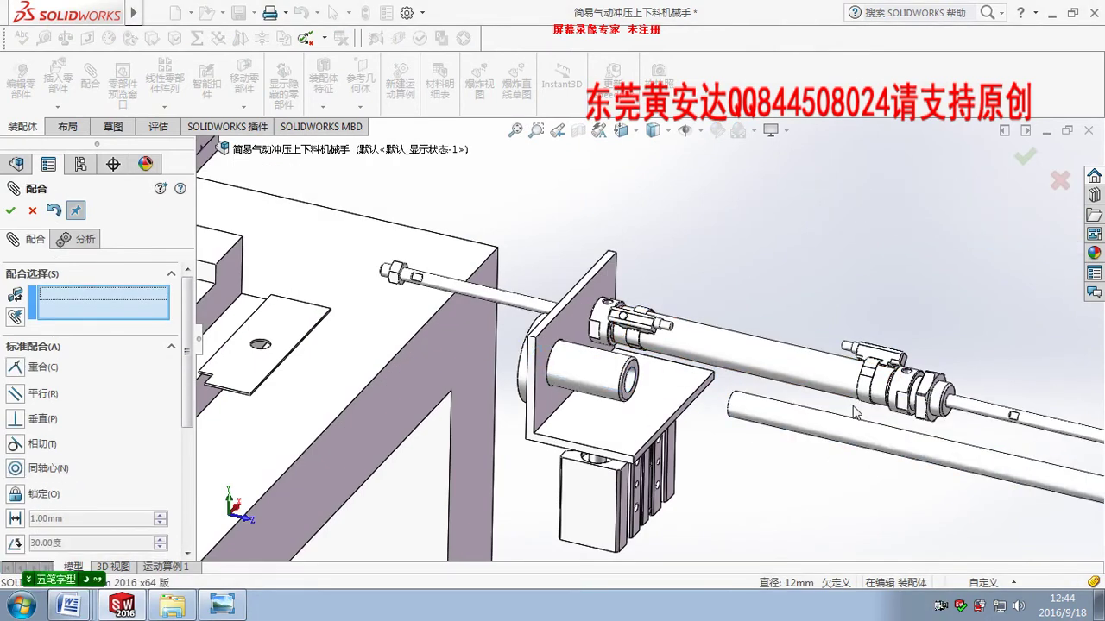
Make the rod's end face coincident with the nut face
scroll(854, 413, "up", 3)
scroll(758, 399, "down", 2)
scroll(756, 394, "down", 2)
scroll(1006, 422, "down", 2)
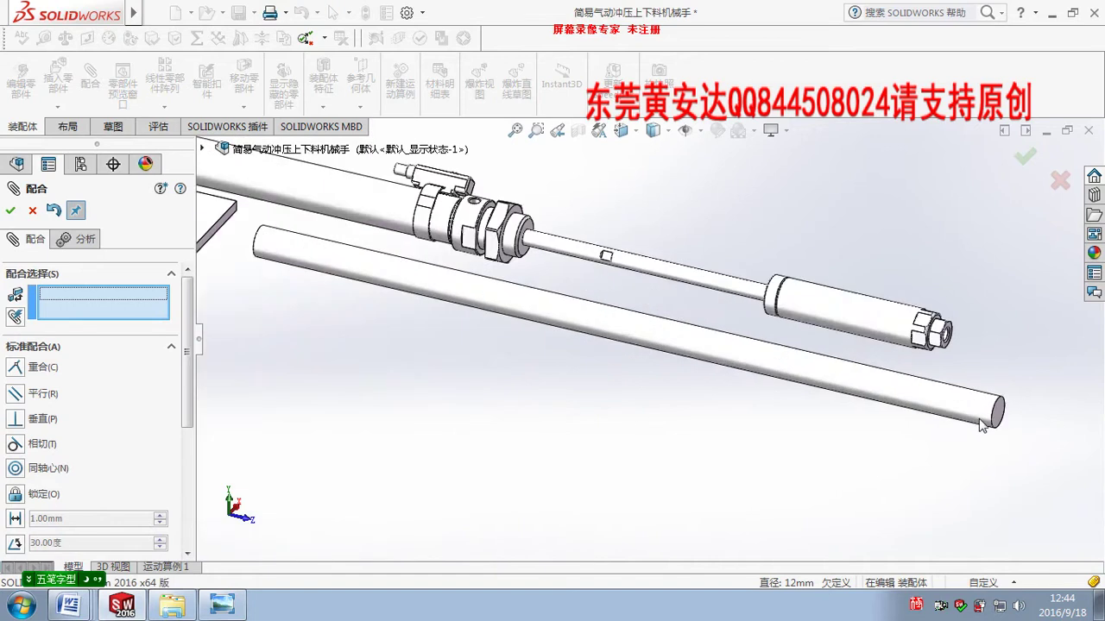
scroll(863, 414, "up", 3)
scroll(518, 294, "down", 3)
left_click(489, 278)
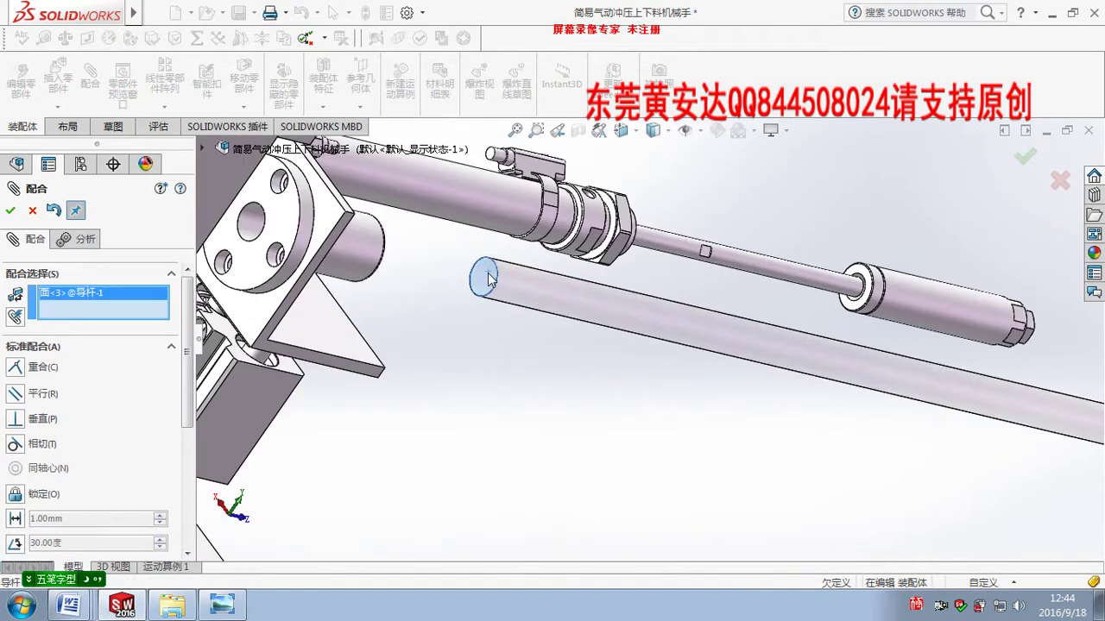
scroll(488, 278, "up", 3)
scroll(346, 257, "down", 2)
scroll(387, 246, "down", 2)
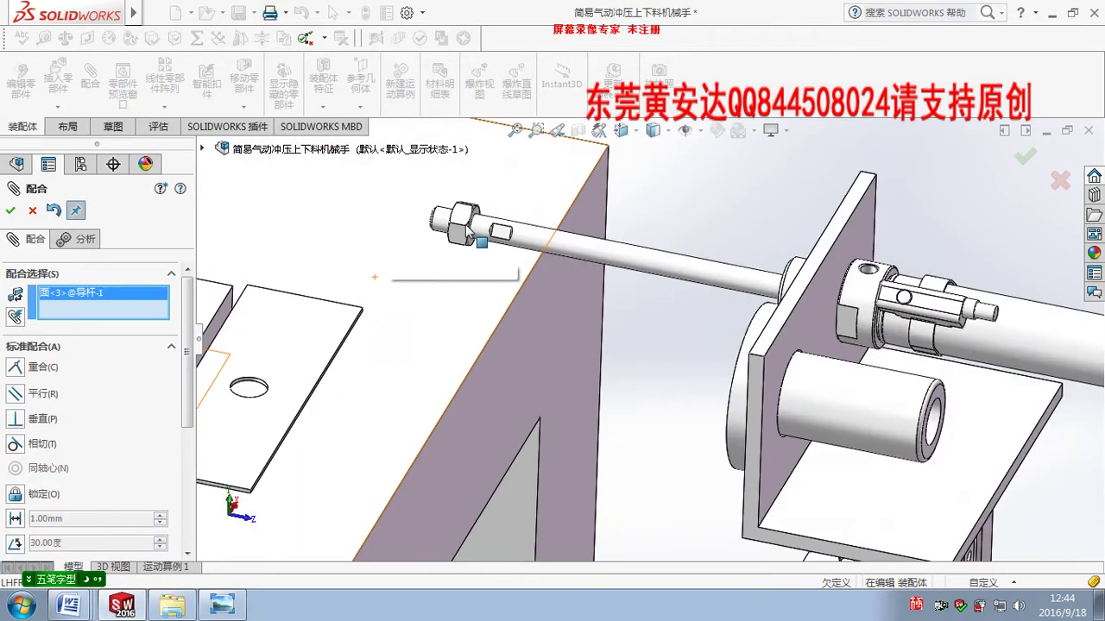
scroll(461, 227, "down", 1)
scroll(456, 223, "down", 2)
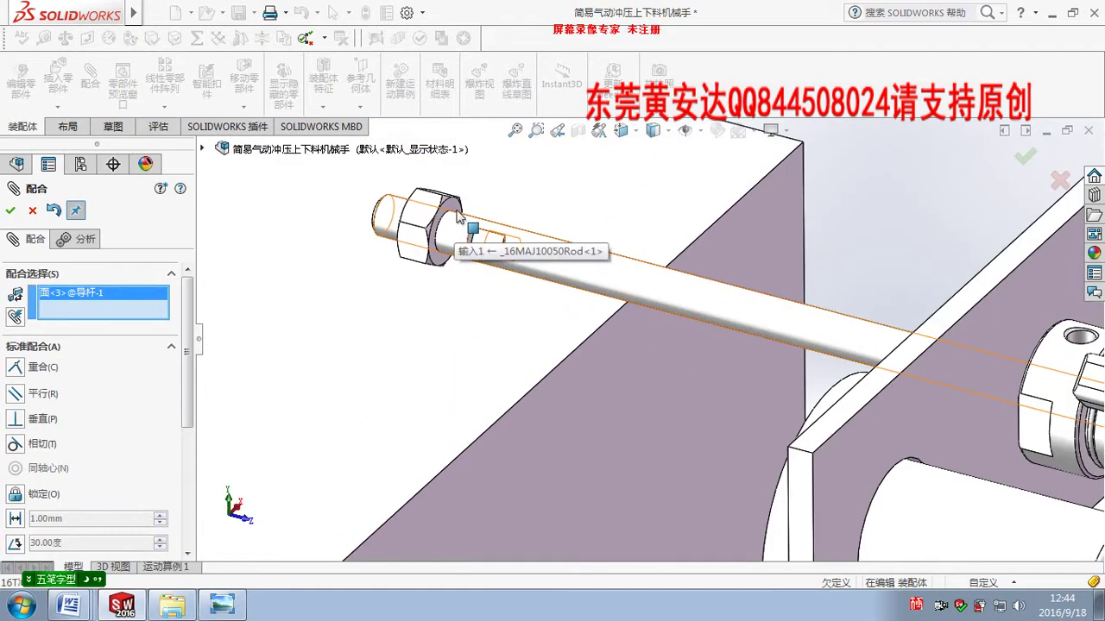
mouse_move(472, 245)
middle_mouse_down()
mouse_move(445, 225)
mouse_move(454, 208)
middle_mouse_up()
left_click(450, 206)
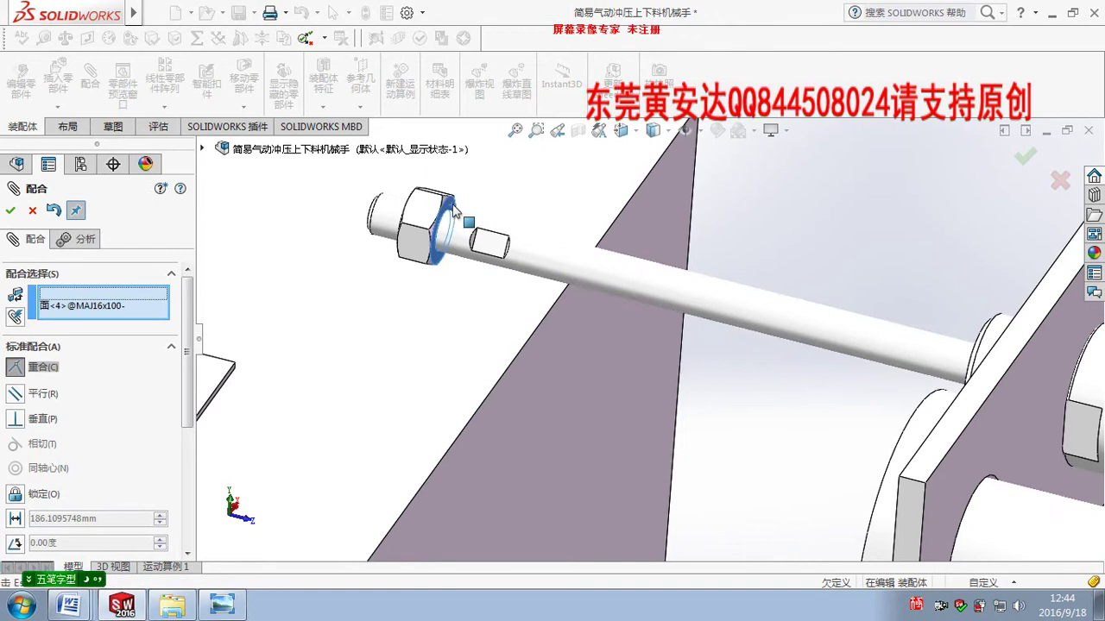
left_click(433, 168)
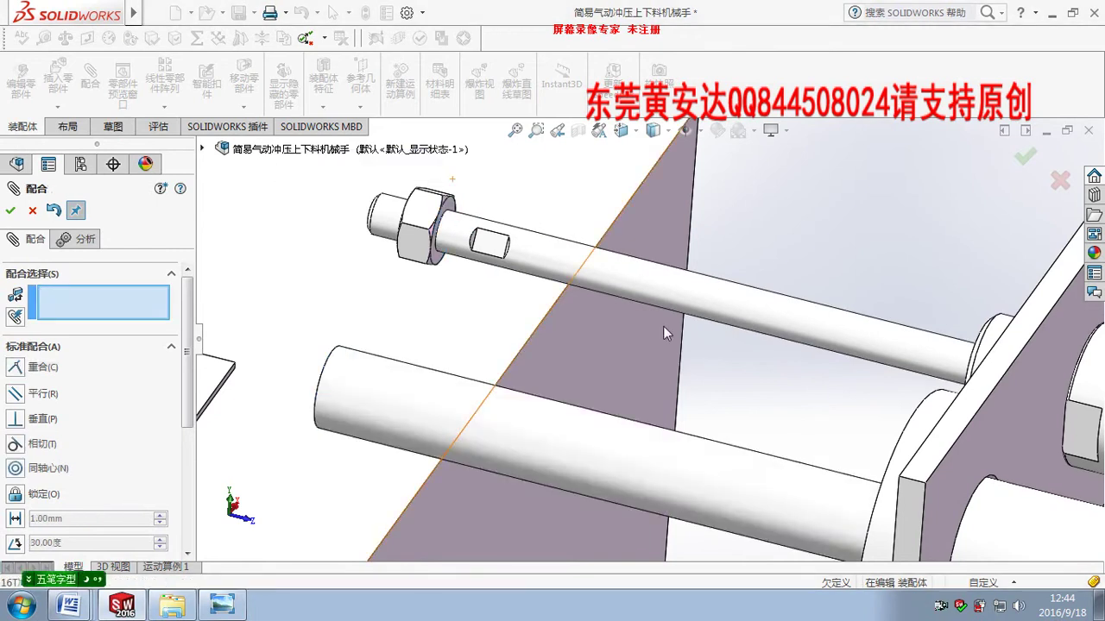
mouse_move(663, 325)
middle_mouse_down()
mouse_move(922, 321)
mouse_move(932, 270)
mouse_move(516, 322)
middle_mouse_up()
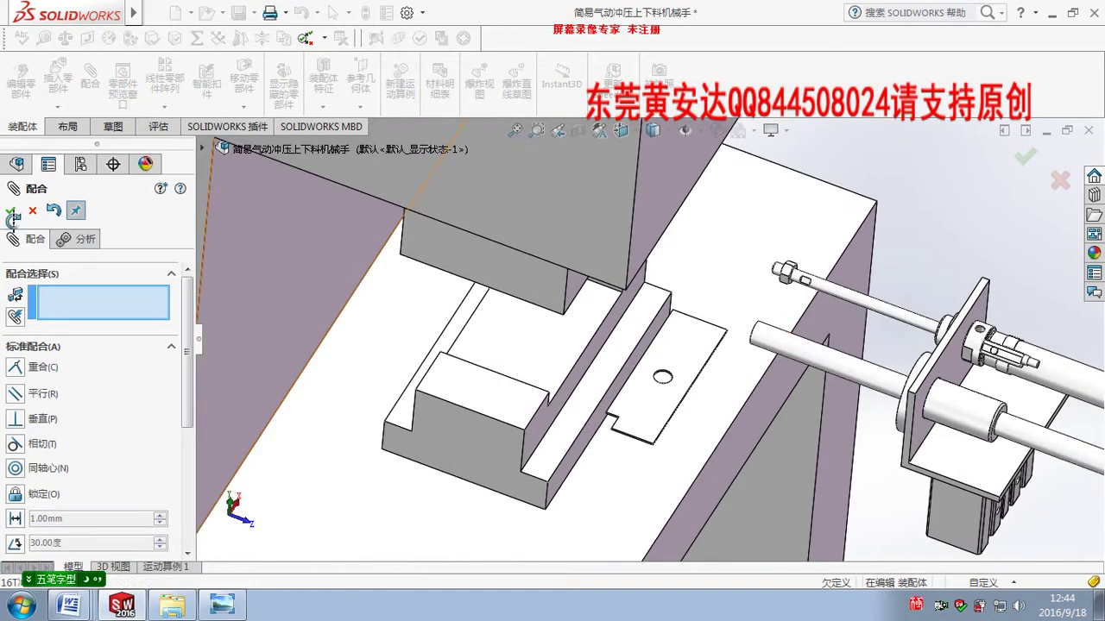
key("Escape")
mouse_move(735, 341)
middle_mouse_down()
mouse_move(723, 324)
mouse_move(752, 260)
mouse_move(736, 342)
mouse_move(772, 241)
middle_mouse_up()
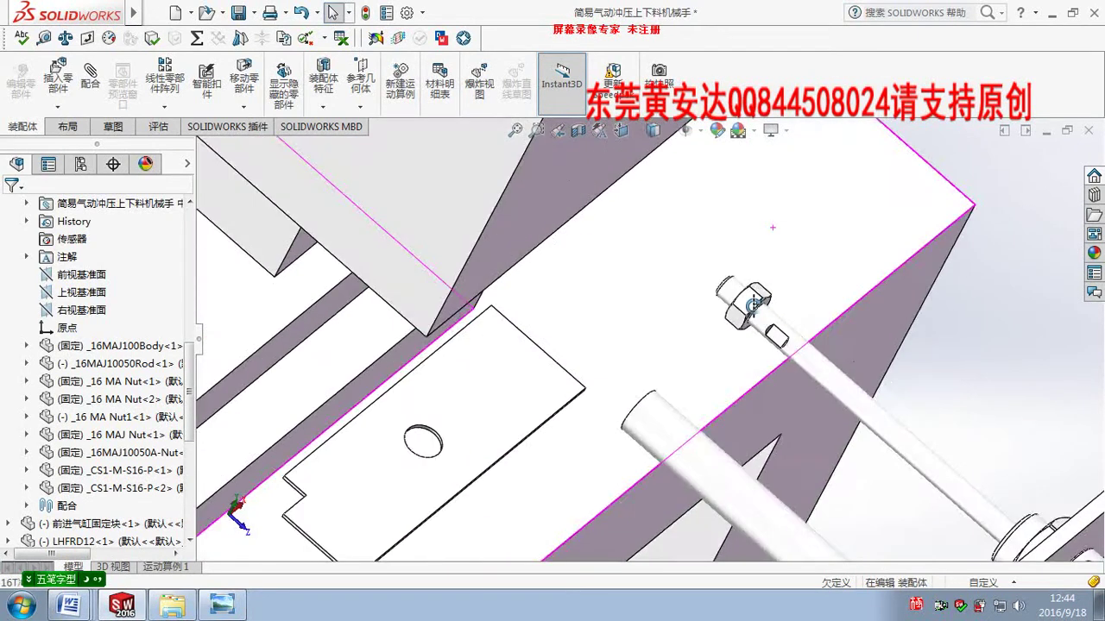
middle_click_drag(753, 303, 538, 423)
scroll(770, 356, "up", 5)
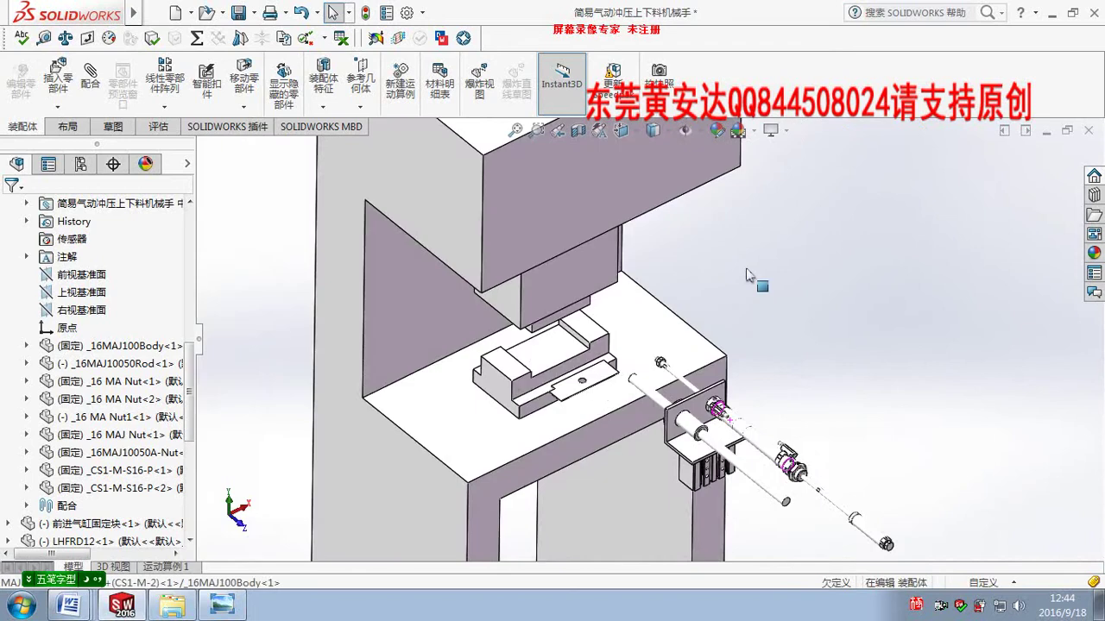
mouse_move(771, 356)
middle_mouse_down()
mouse_move(704, 361)
mouse_move(656, 346)
middle_mouse_up()
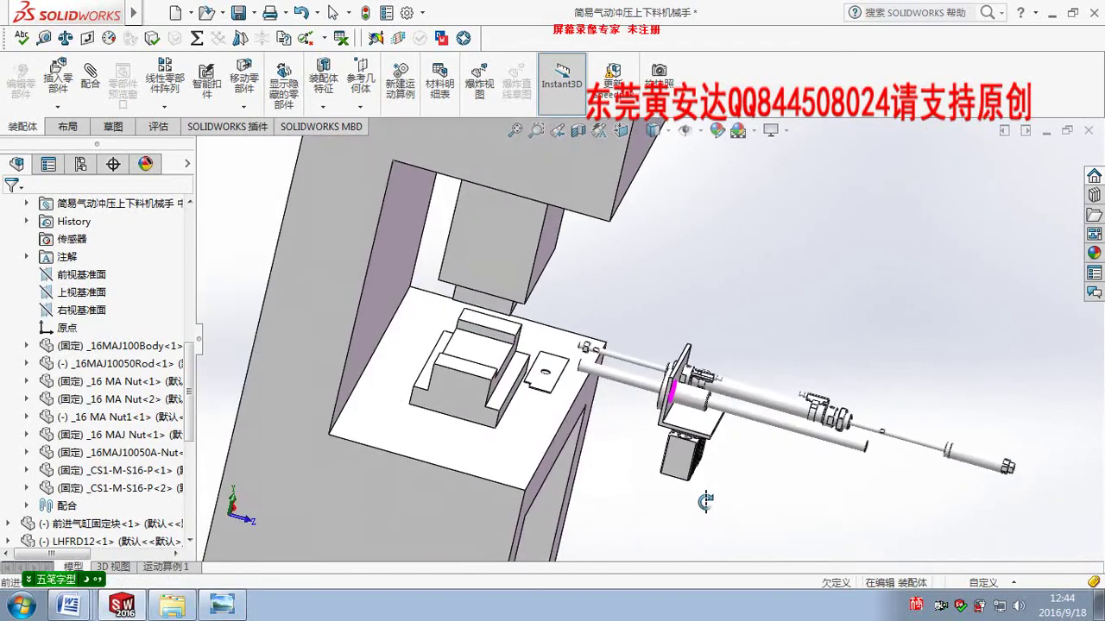
scroll(601, 367, "down", 3)
middle_click_drag(602, 367, 704, 273)
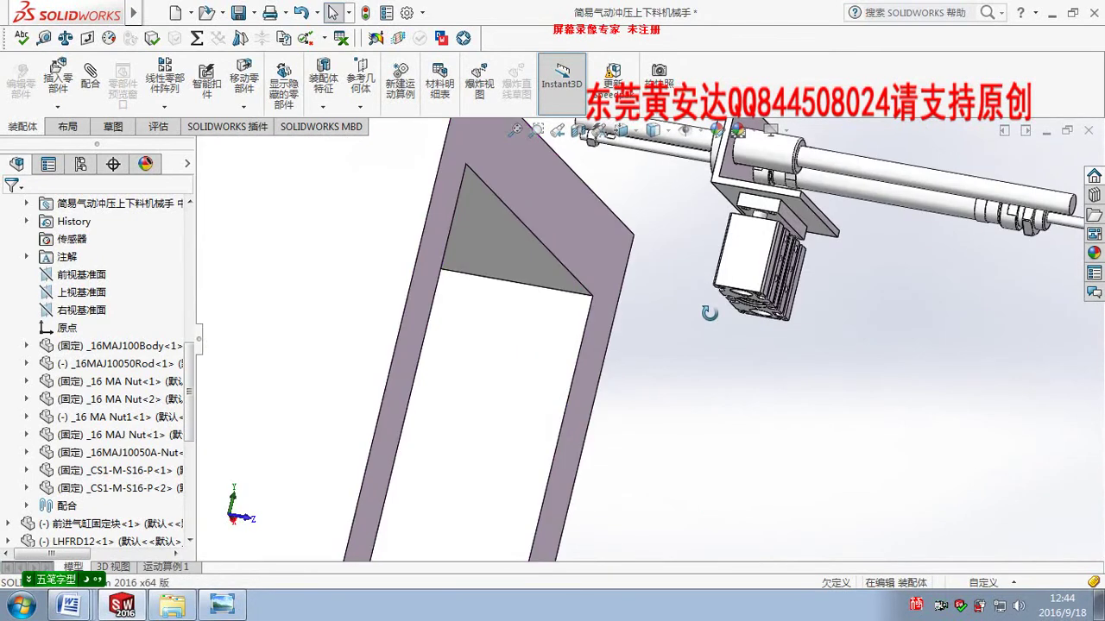
mouse_move(709, 313)
middle_mouse_down()
mouse_move(661, 358)
mouse_move(644, 397)
middle_mouse_up()
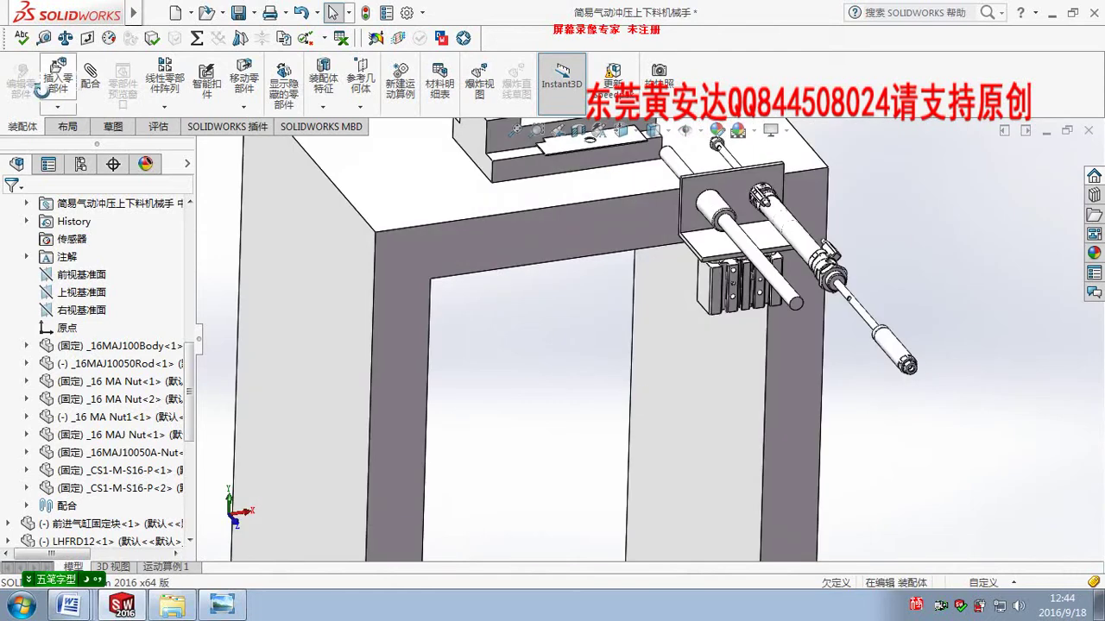
left_click(43, 40)
scroll(754, 296, "down", 2)
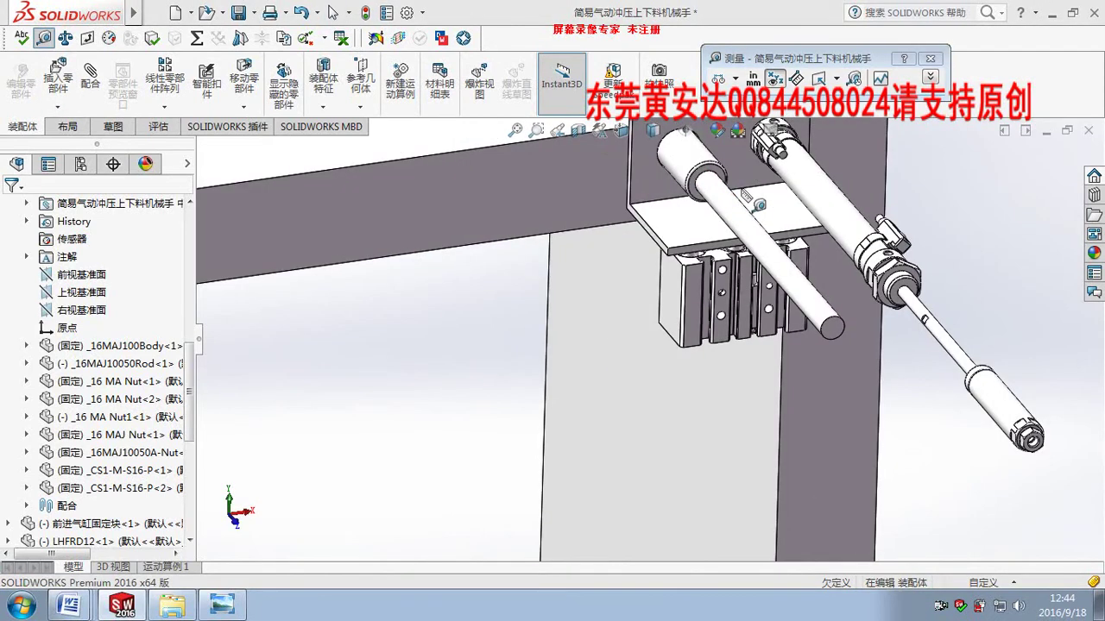
middle_click_drag(747, 197, 621, 282)
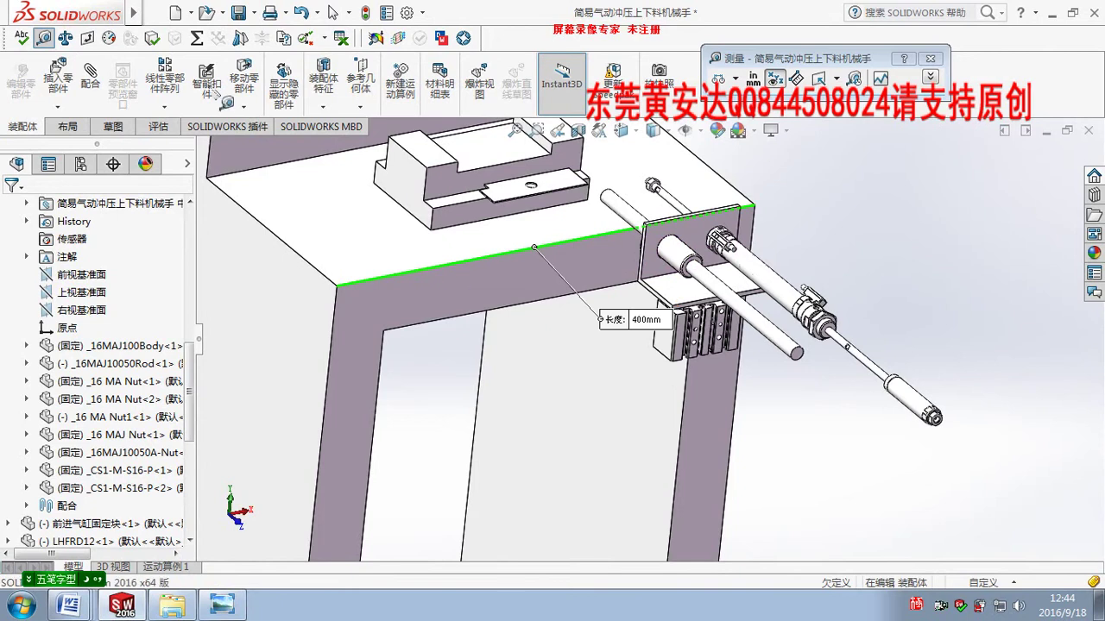
key("Escape")
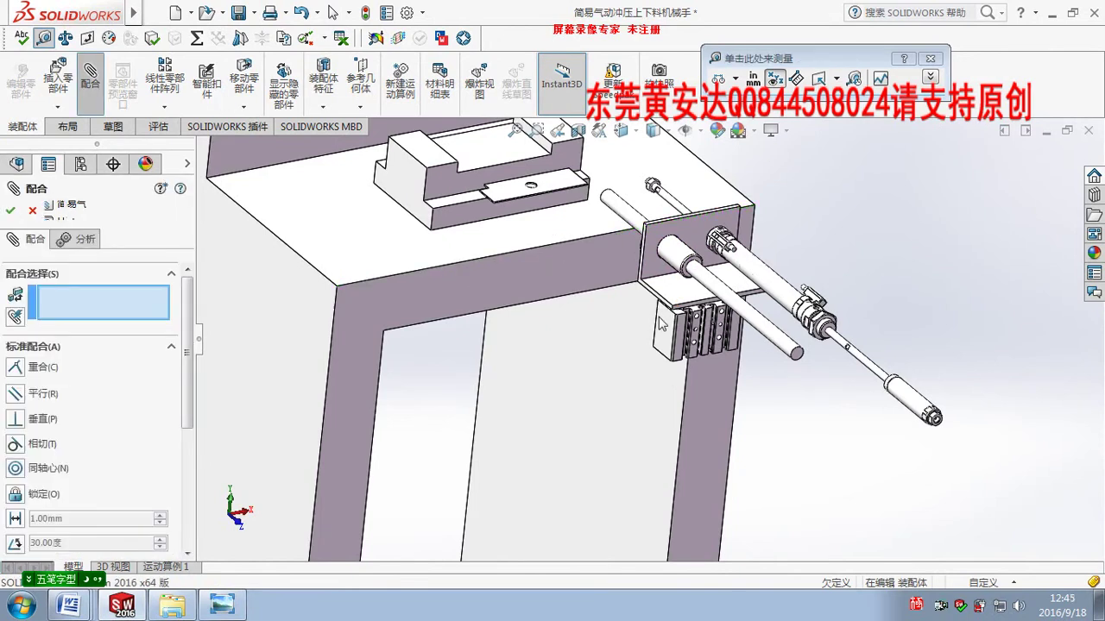
scroll(661, 320, "down", 3)
key("Escape")
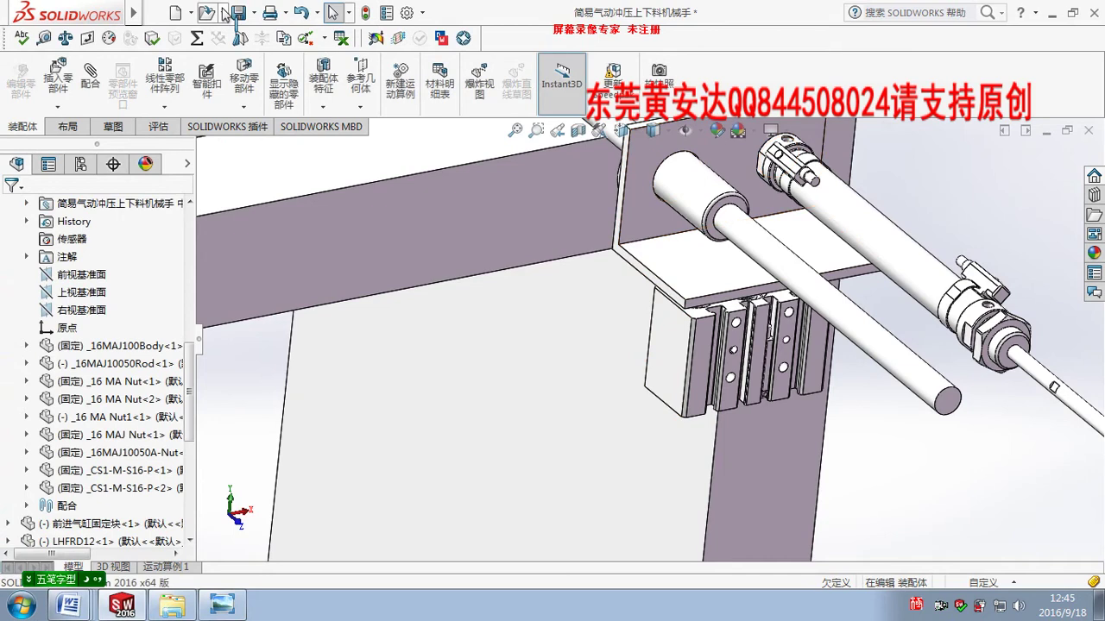
left_click(656, 263)
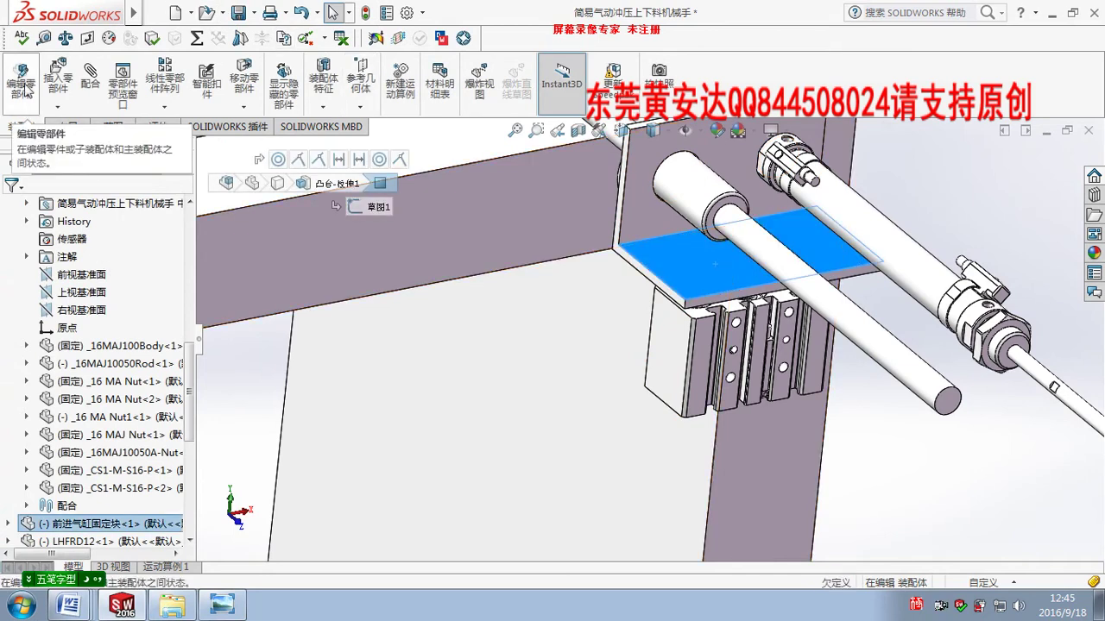
Open 前进气缸固定块 in its own window and begin a new reference plane
right_click(699, 268)
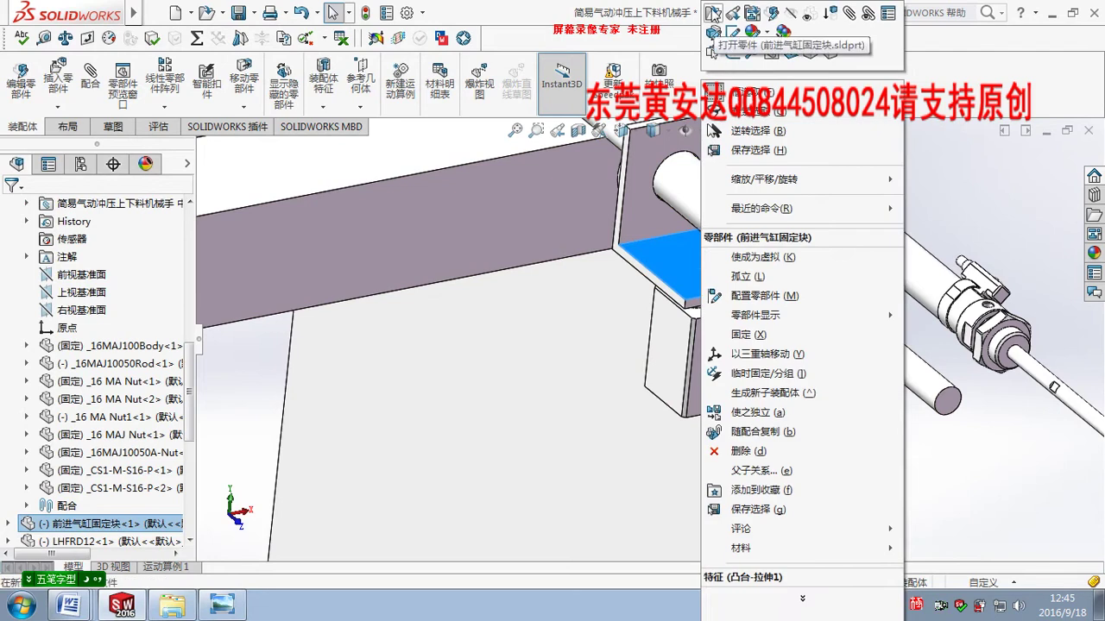
left_click(732, 53)
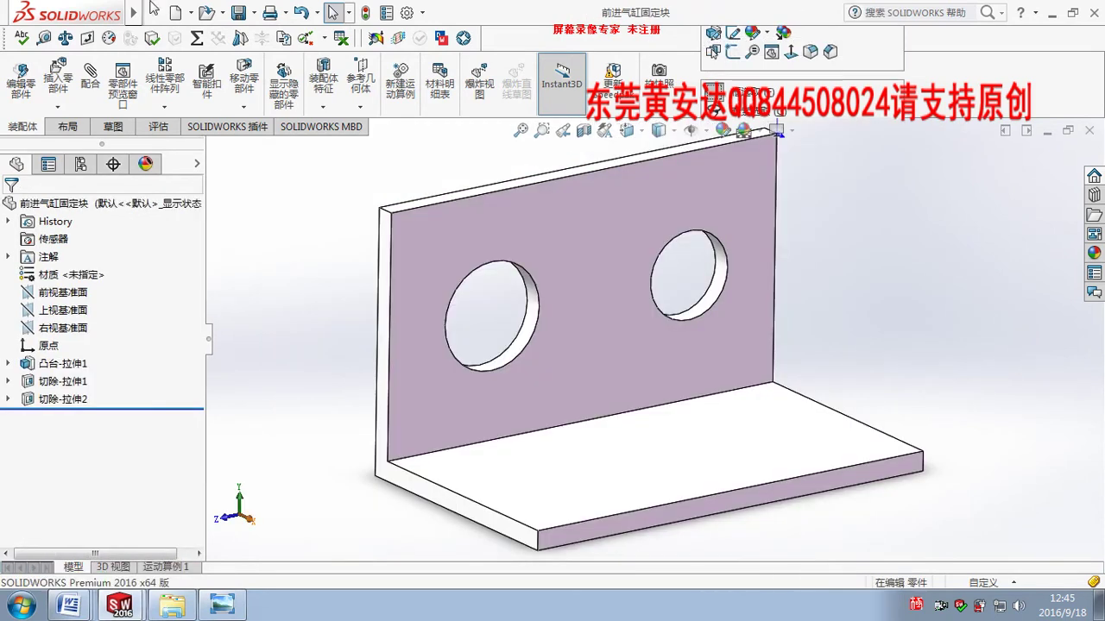
left_click(287, 12)
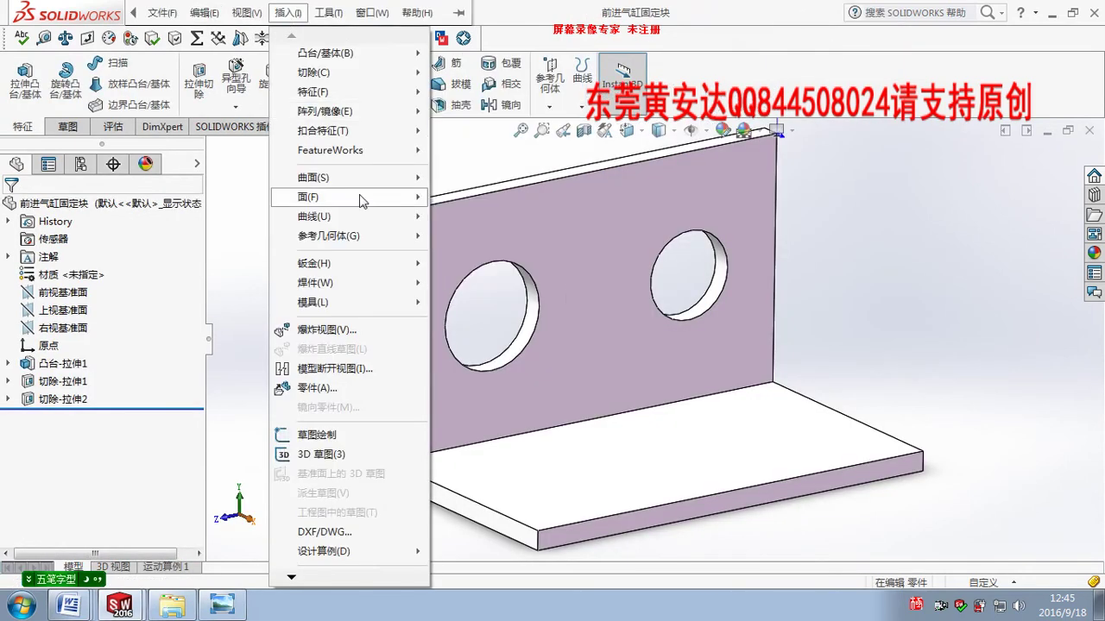
mouse_move(329, 236)
left_click(478, 247)
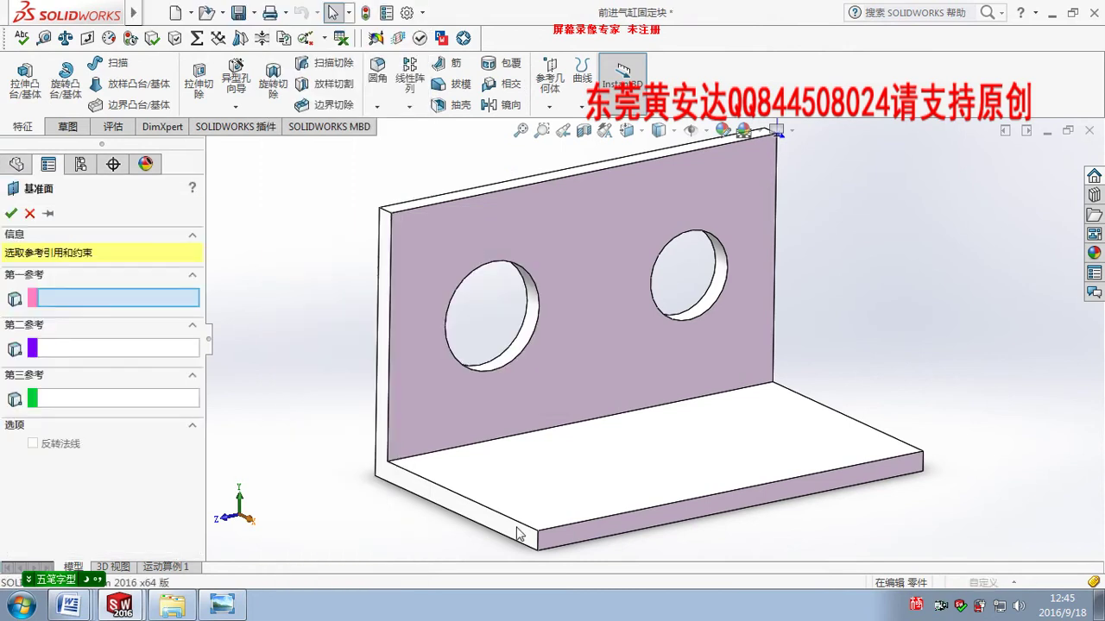
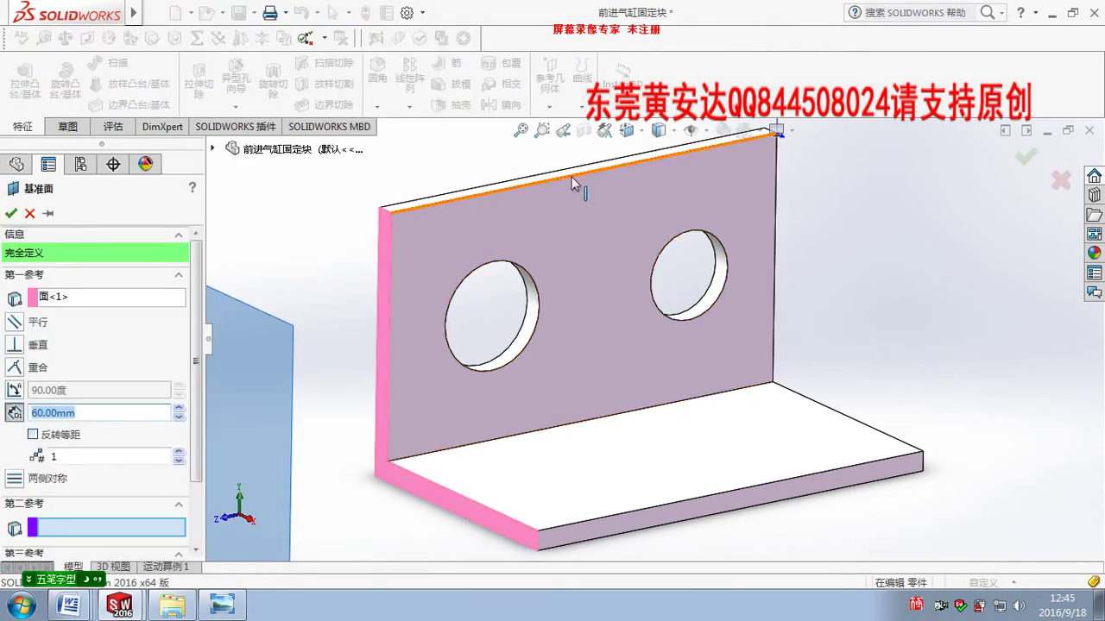
Create 基准面1 on the fixing block through the base's front-edge point, then return to the assembly
left_click(730, 494)
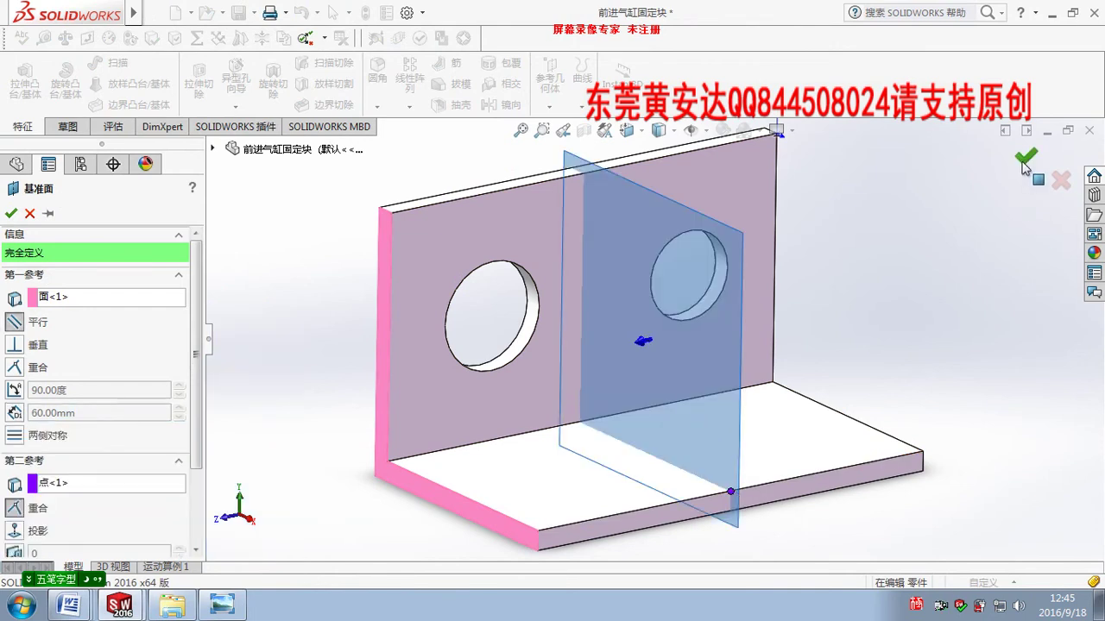
left_click(1025, 159)
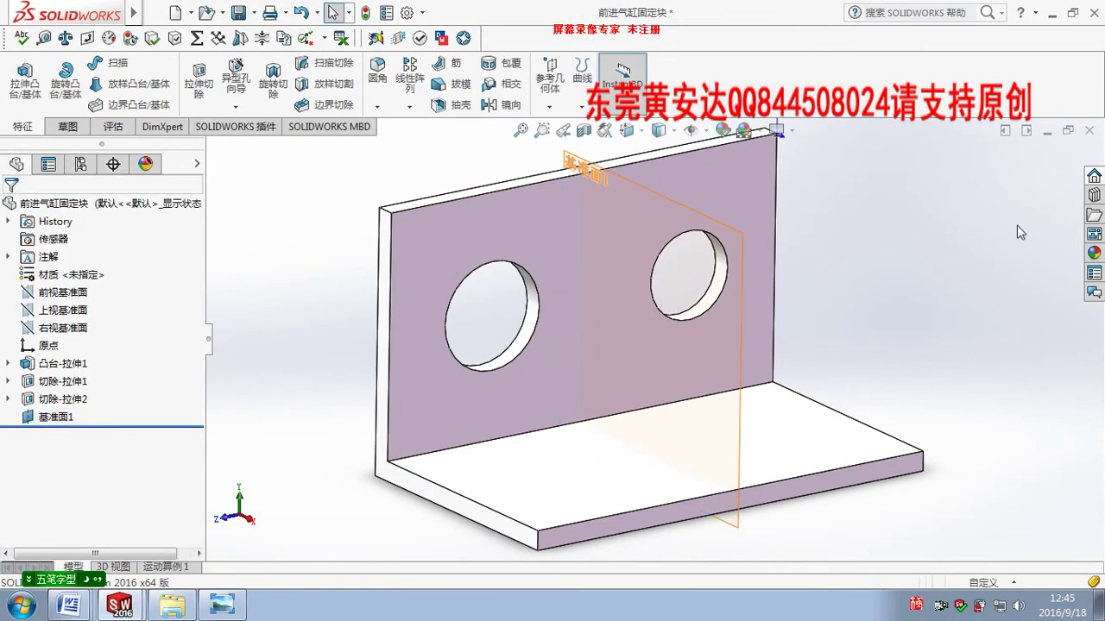
key("ctrl+Tab")
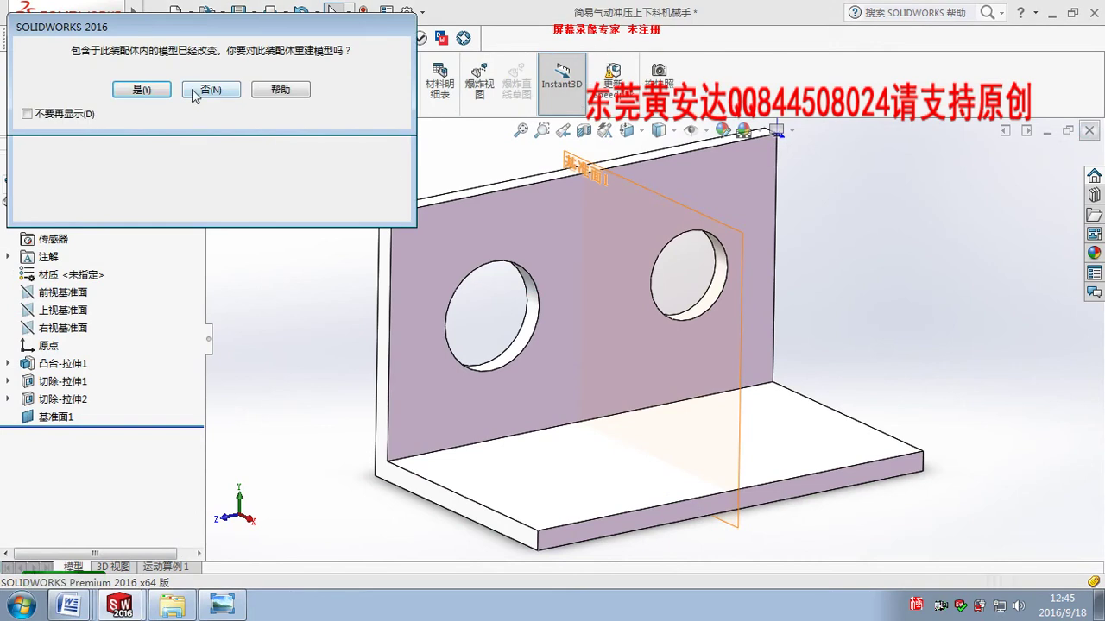
left_click(196, 90)
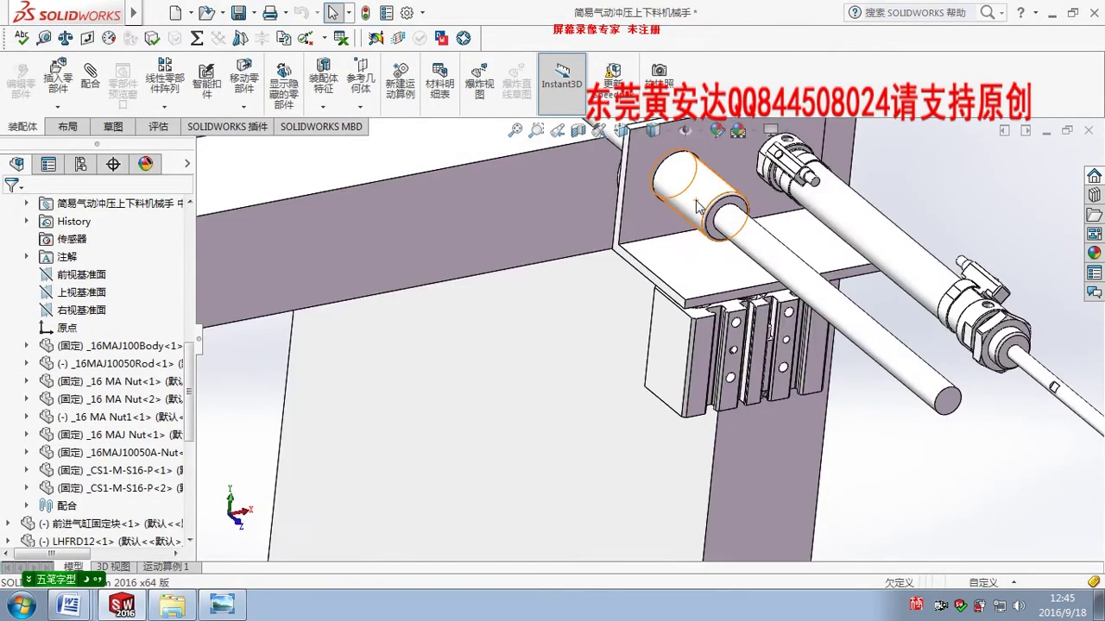
Create assembly plane 基准面1 at 90° to the 16T冲床 face, passing through its panel vertex
scroll(697, 206, "down", 5)
middle_click_drag(698, 205, 314, 373)
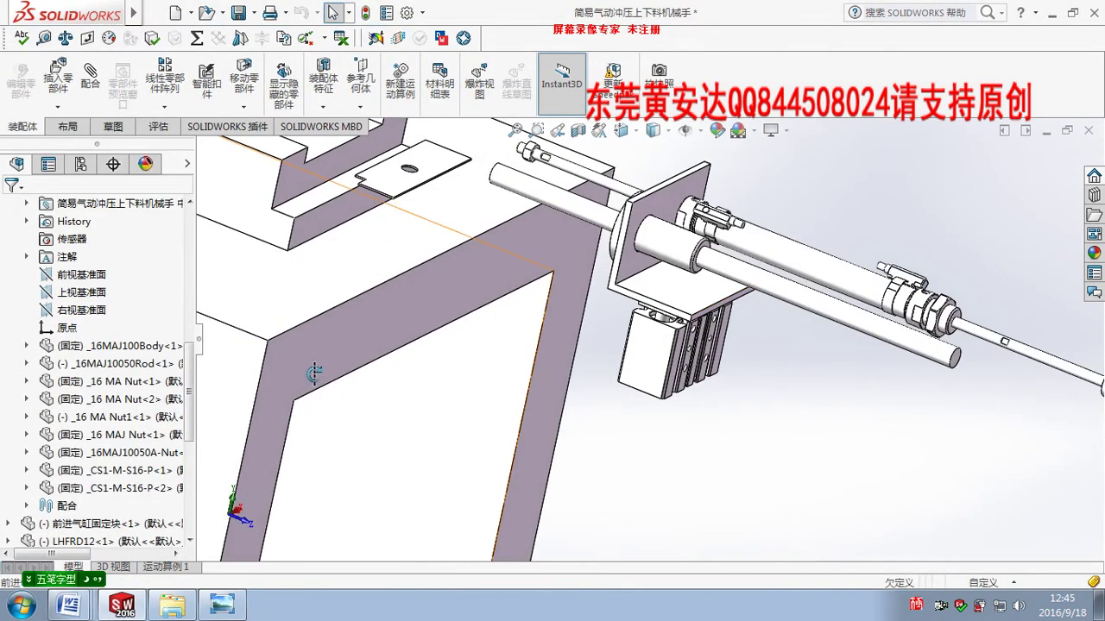
scroll(121, 388, "down", 6)
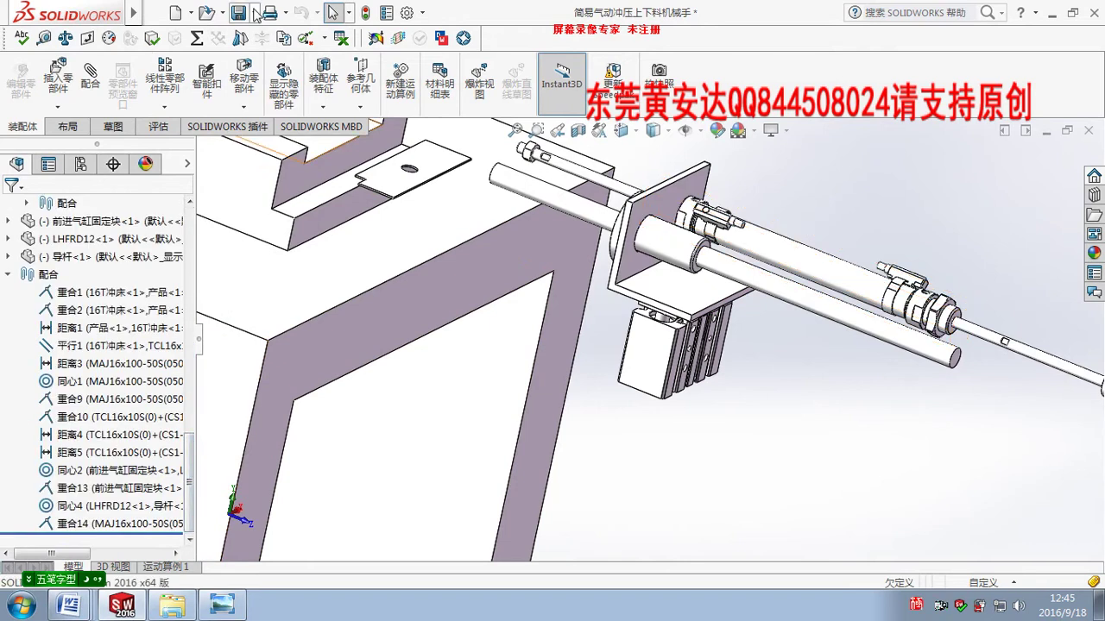
mouse_move(134, 12)
left_click(293, 12)
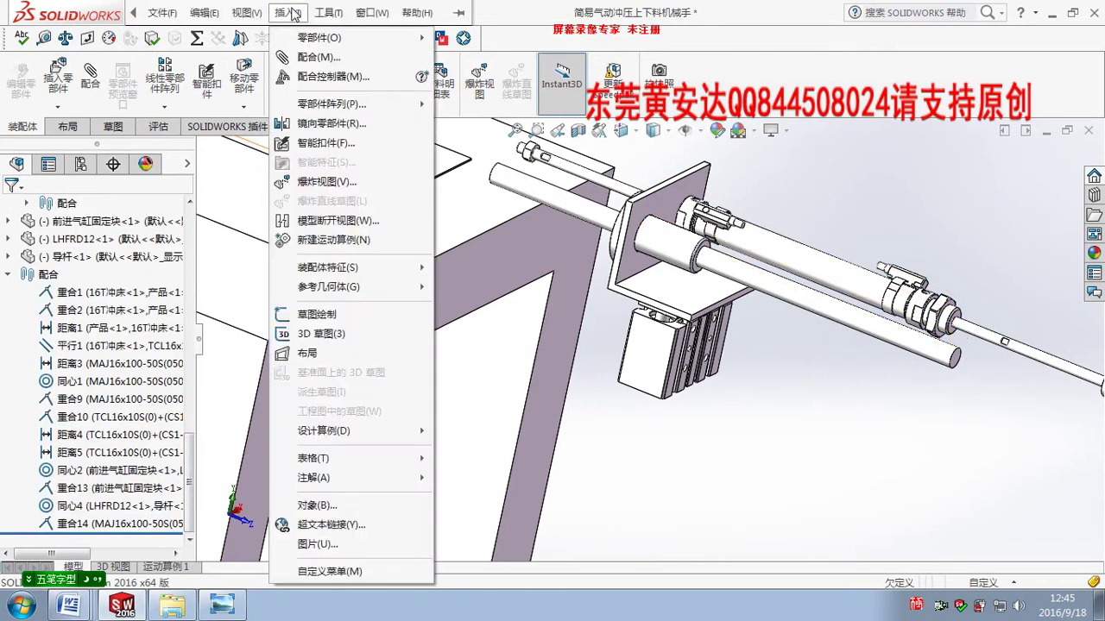
left_click(294, 13)
left_click(297, 17)
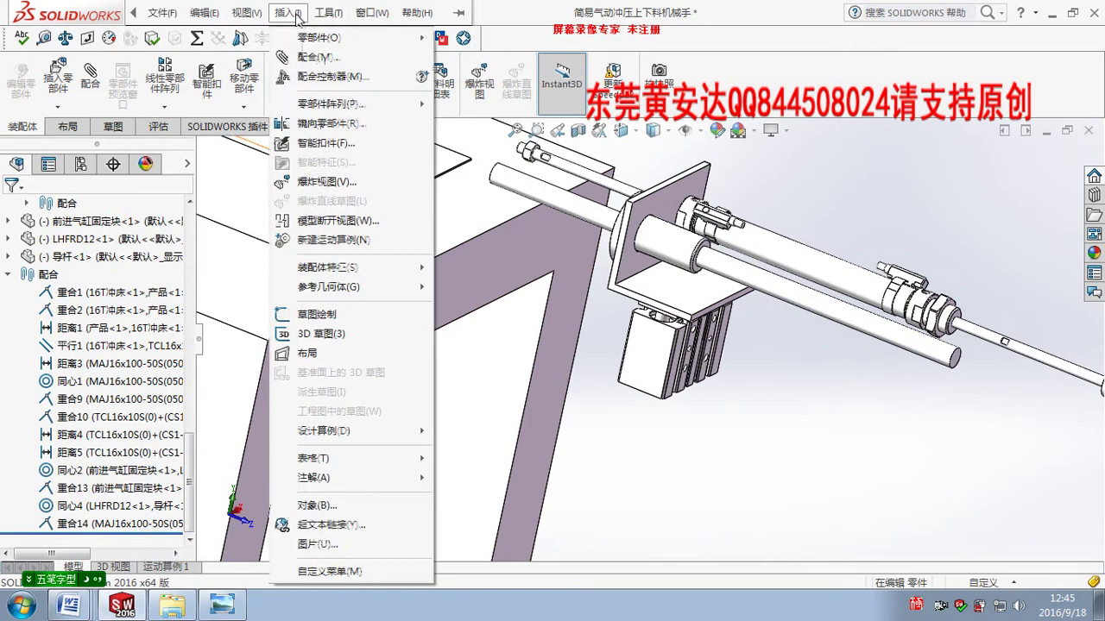
mouse_move(329, 286)
left_click(492, 287)
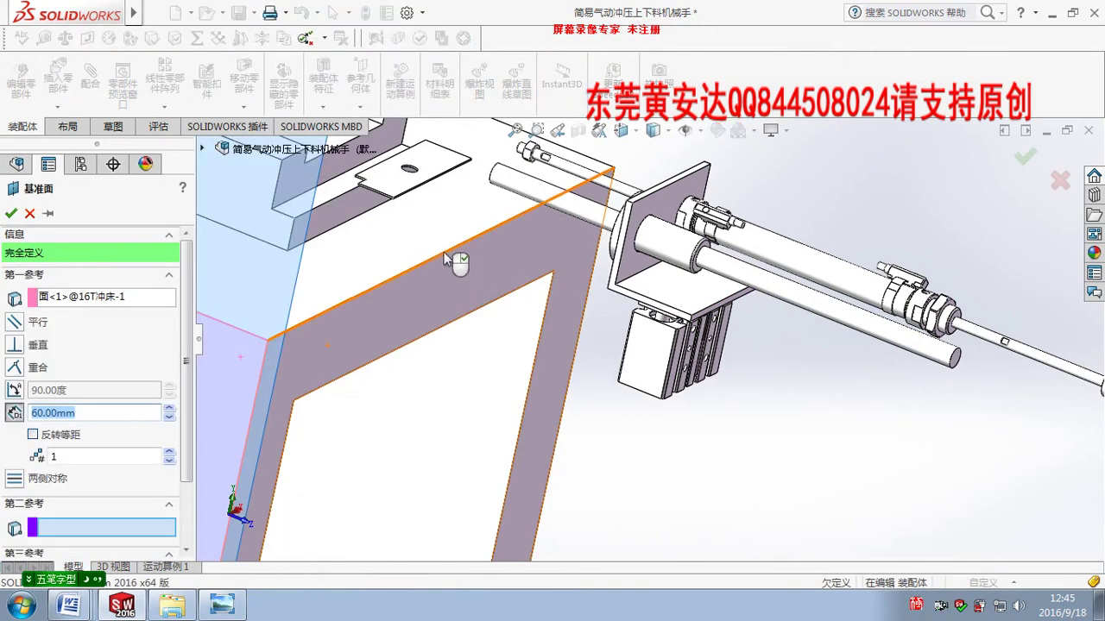
left_click(441, 254)
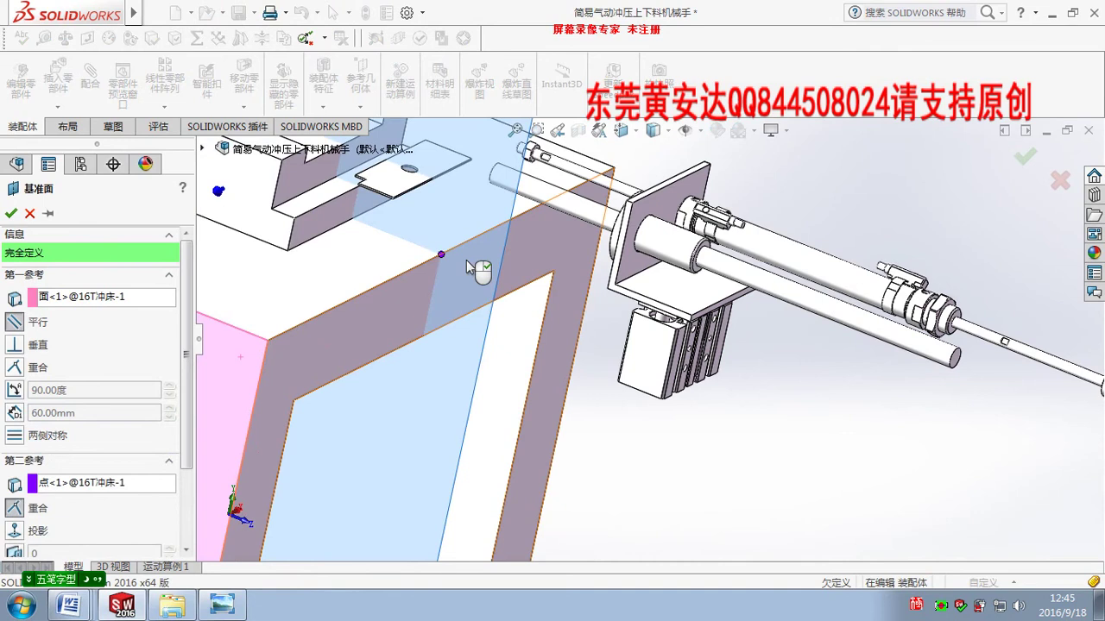
left_click(11, 214)
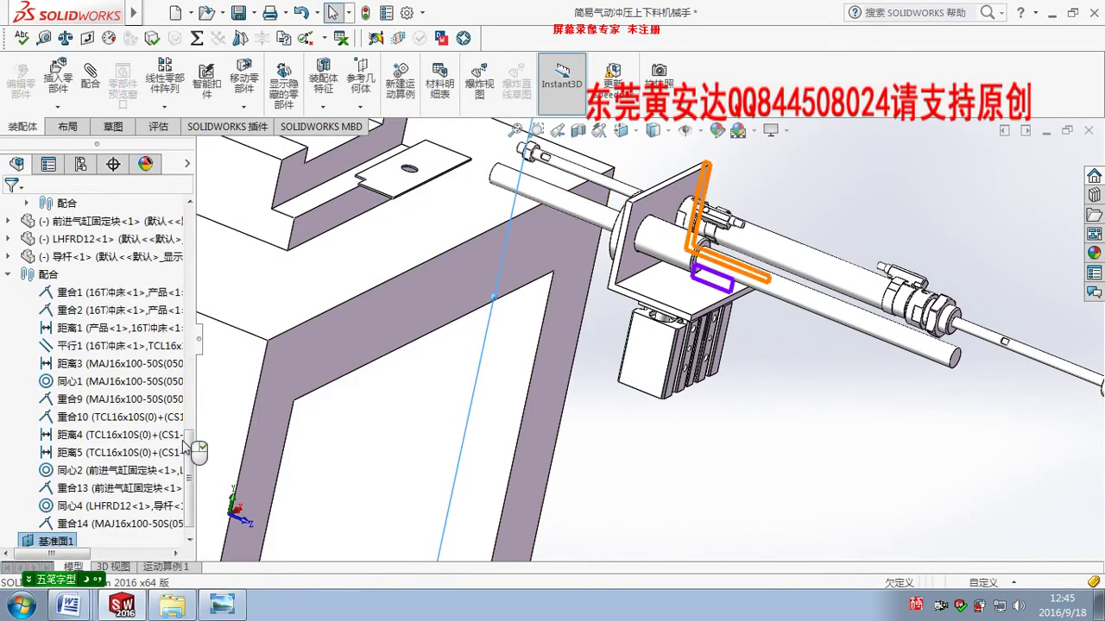
Select the fixing block's 基准面1 together with the assembly's 基准面1 in the feature tree
left_click(673, 205)
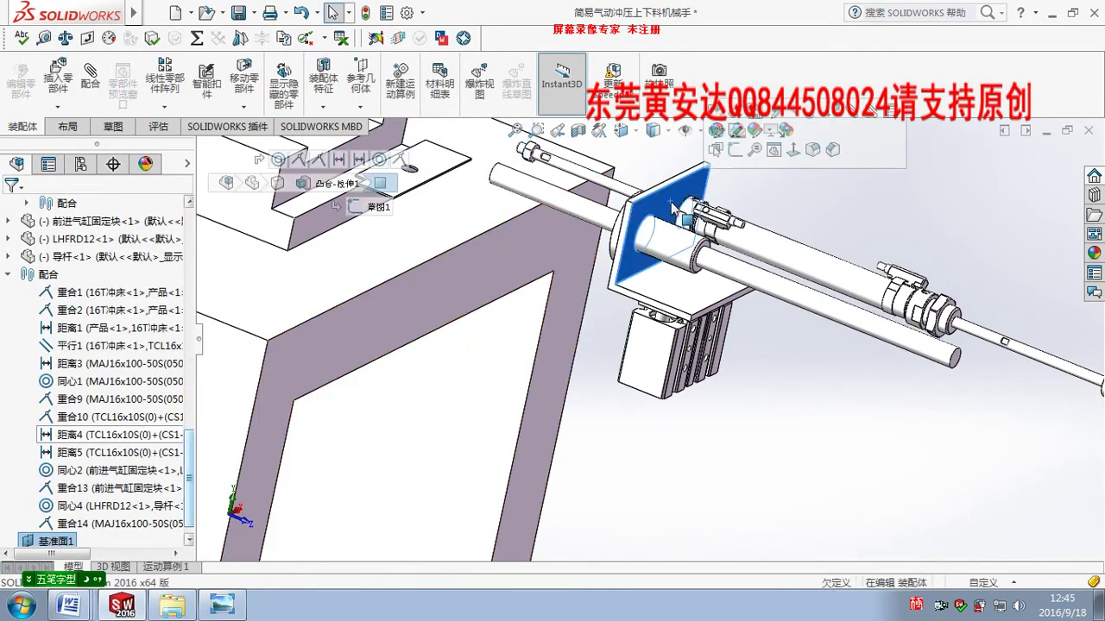
left_click(7, 221)
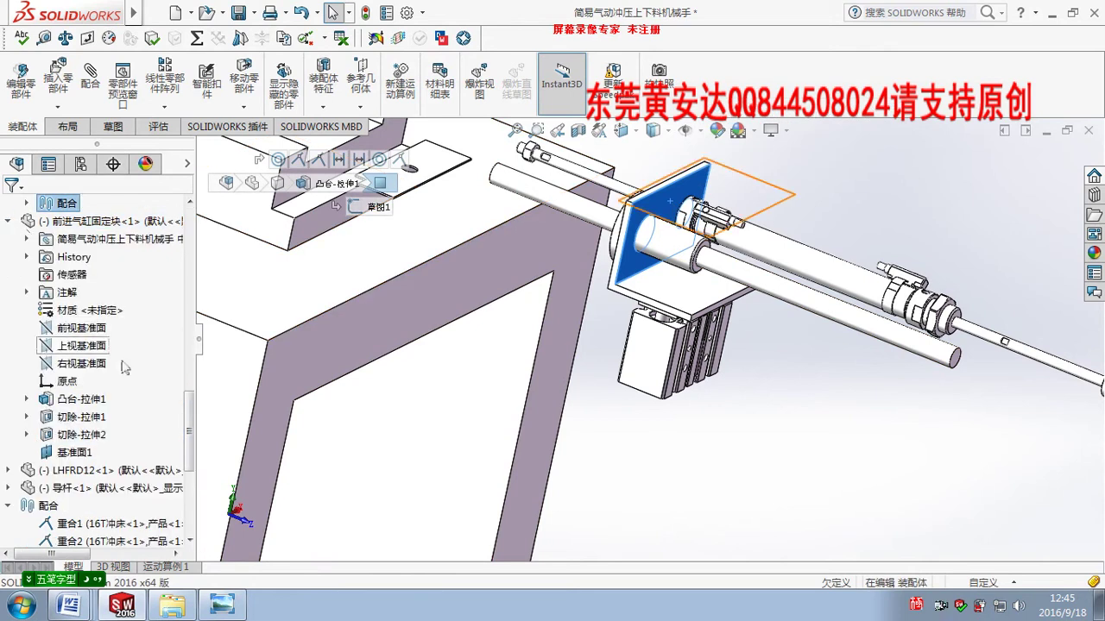
left_click(75, 452)
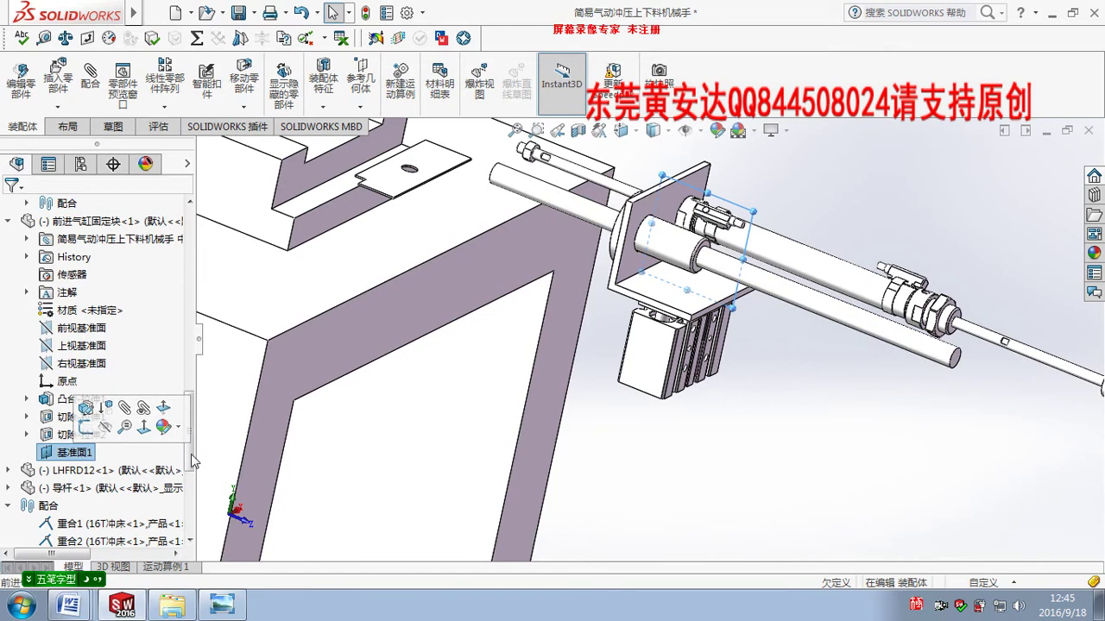
left_click_drag(194, 461, 196, 542)
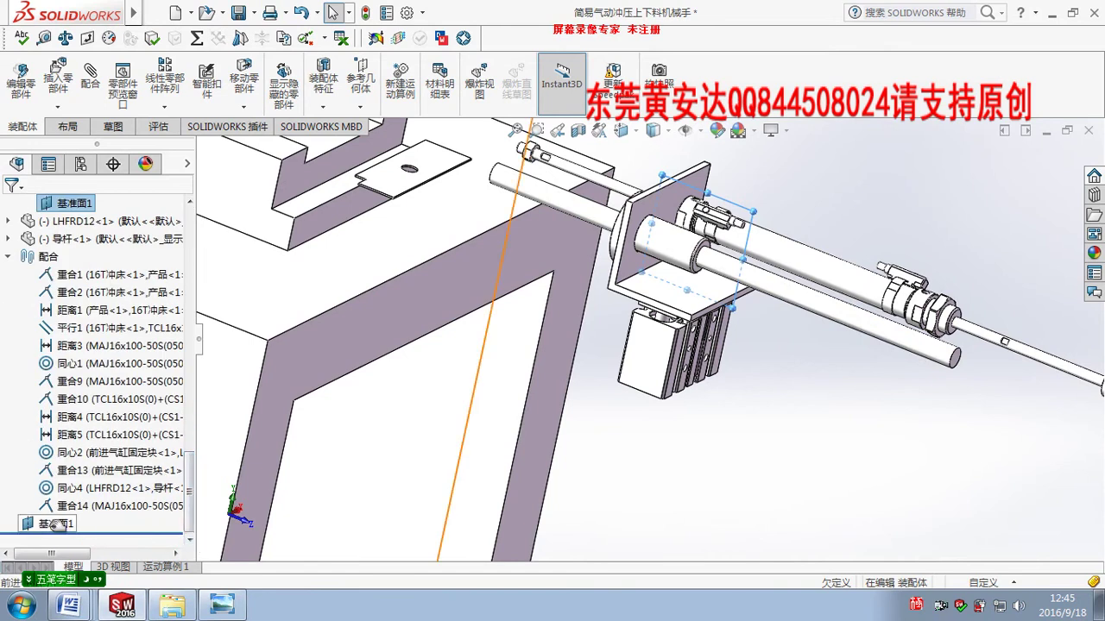
left_click(57, 524, "shift")
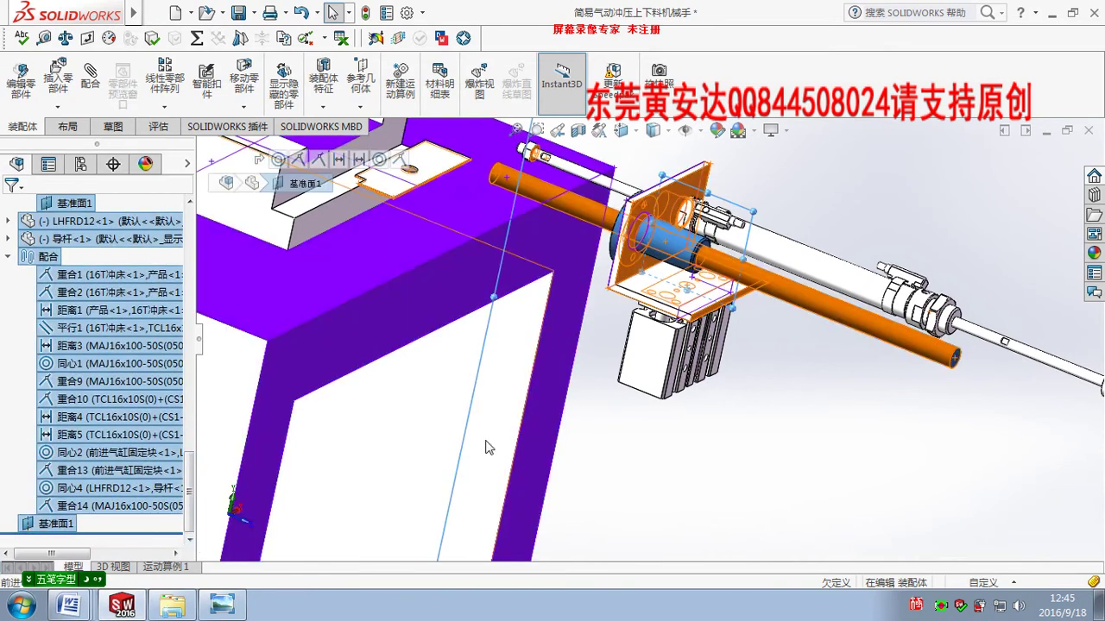
left_click(662, 507)
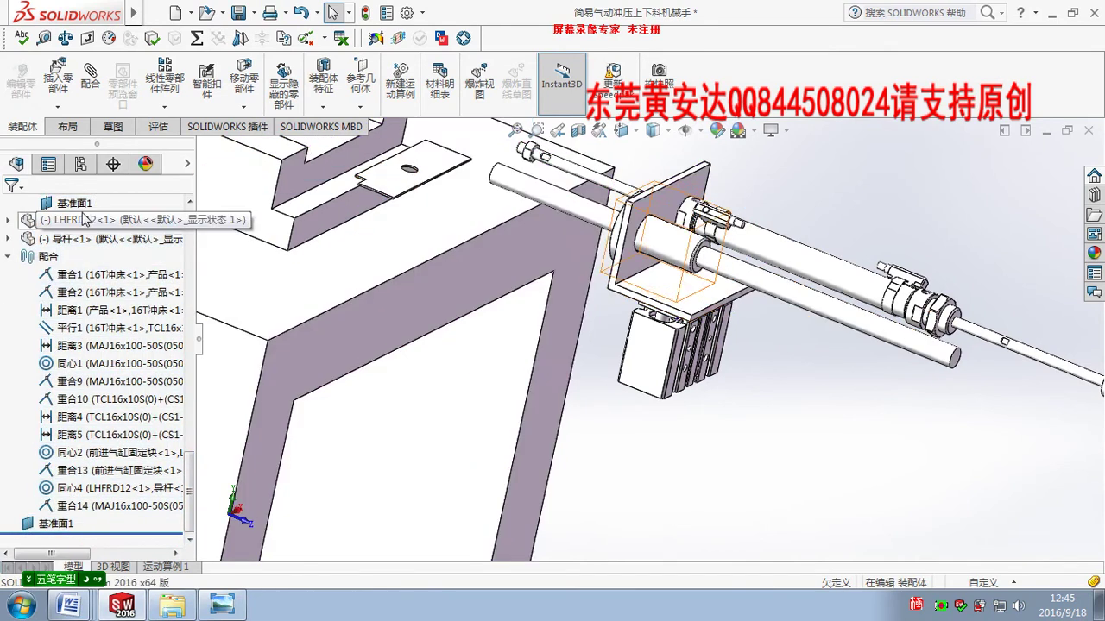
left_click(57, 524)
scroll(561, 400, "up", 3)
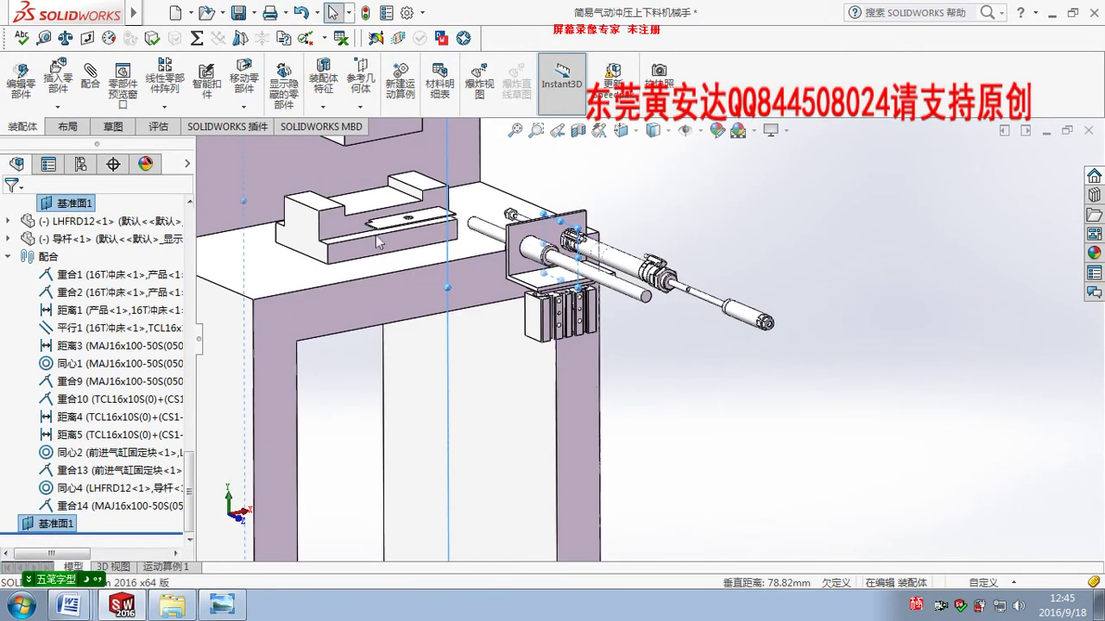
Mate the two planes coincident as 重合15 and check the block's new position
left_click(90, 76)
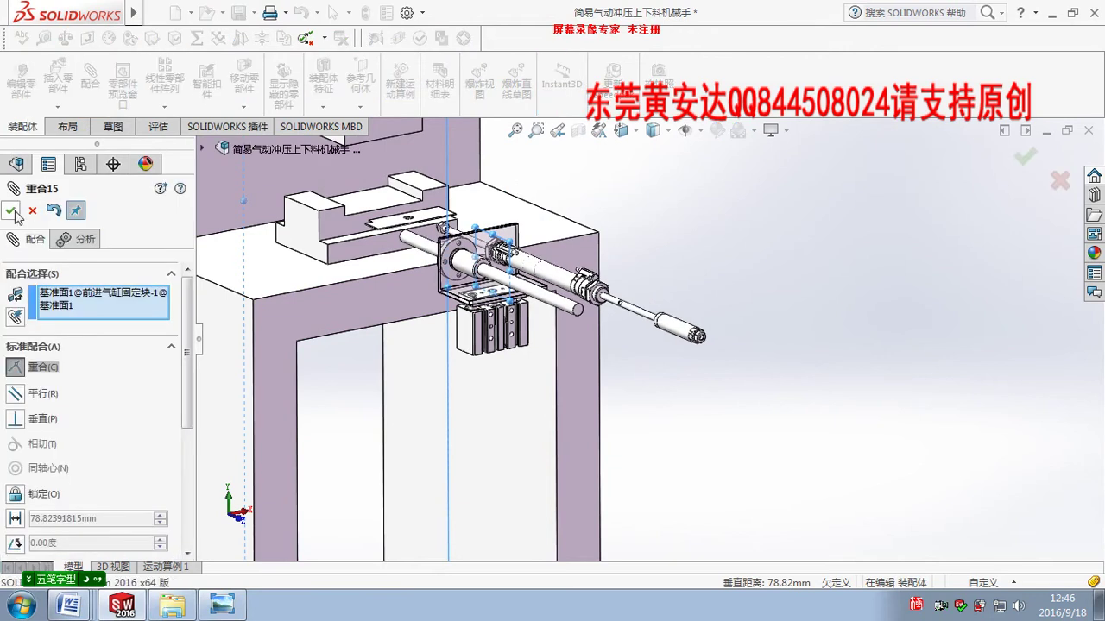
left_click(11, 211)
left_click(11, 211)
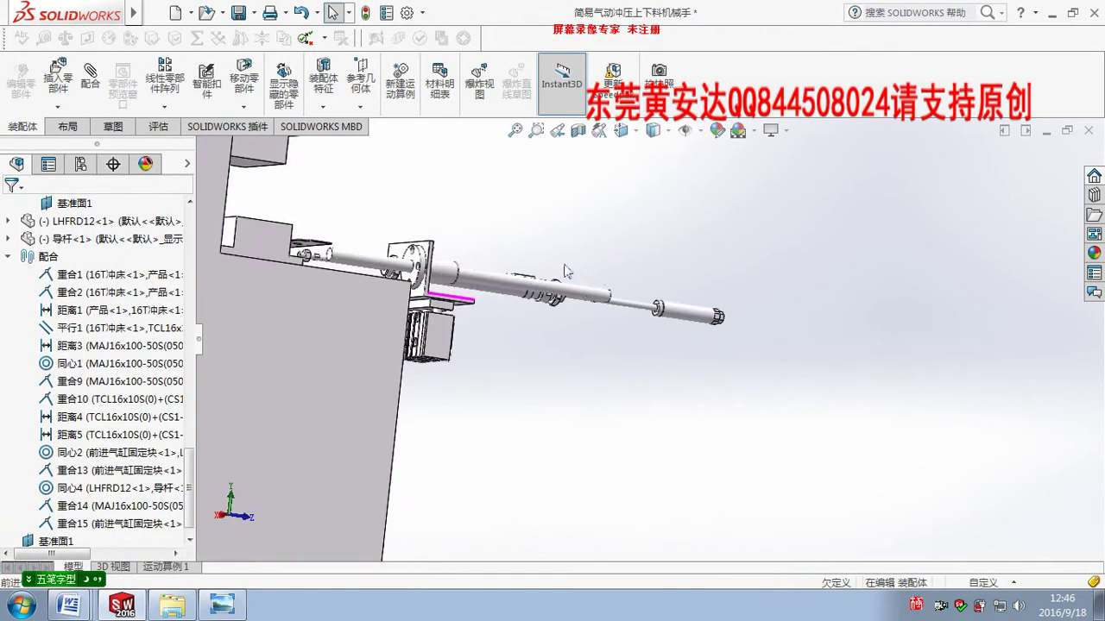
middle_click_drag(345, 285, 366, 288)
Start coincident mate 重合16 between the fixing block's top face and the 产品-1 plate face
mouse_move(361, 204)
middle_mouse_down()
mouse_move(363, 263)
mouse_move(321, 241)
mouse_move(640, 300)
mouse_move(654, 309)
mouse_move(669, 388)
middle_mouse_up()
left_click(315, 241)
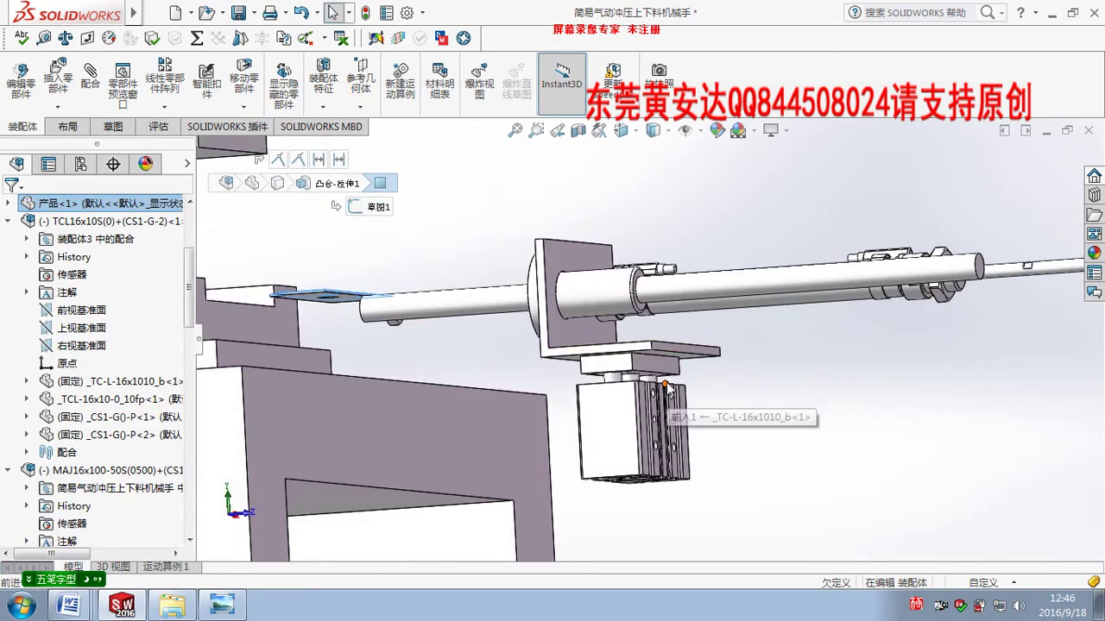
mouse_move(668, 390)
middle_mouse_down()
mouse_move(659, 373)
mouse_move(615, 366)
mouse_move(639, 332)
middle_mouse_up()
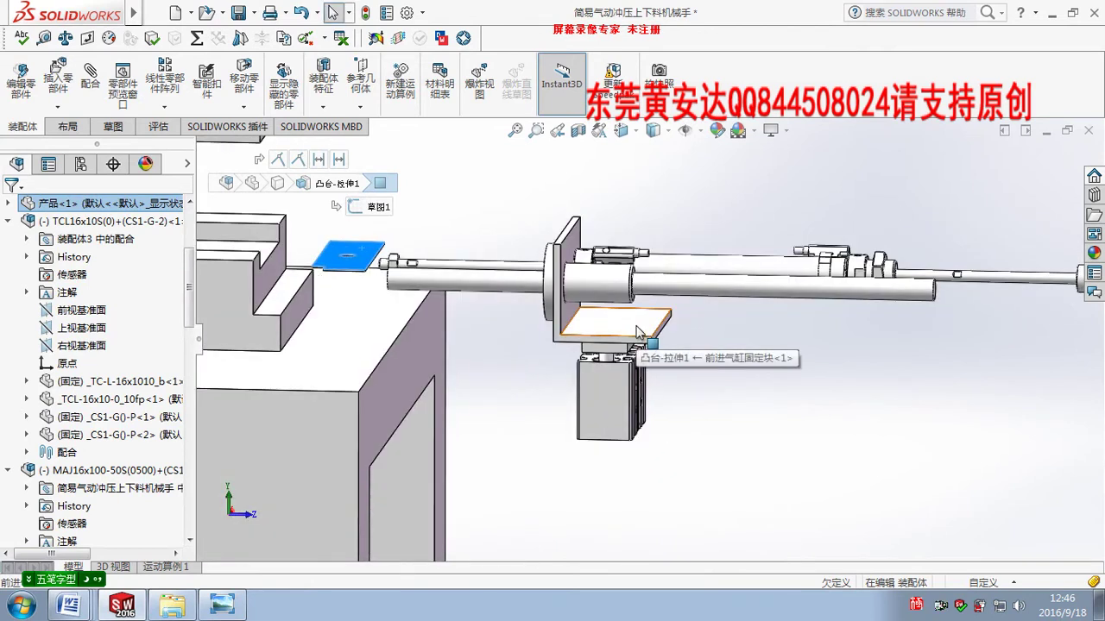
middle_click_drag(639, 336, 627, 296)
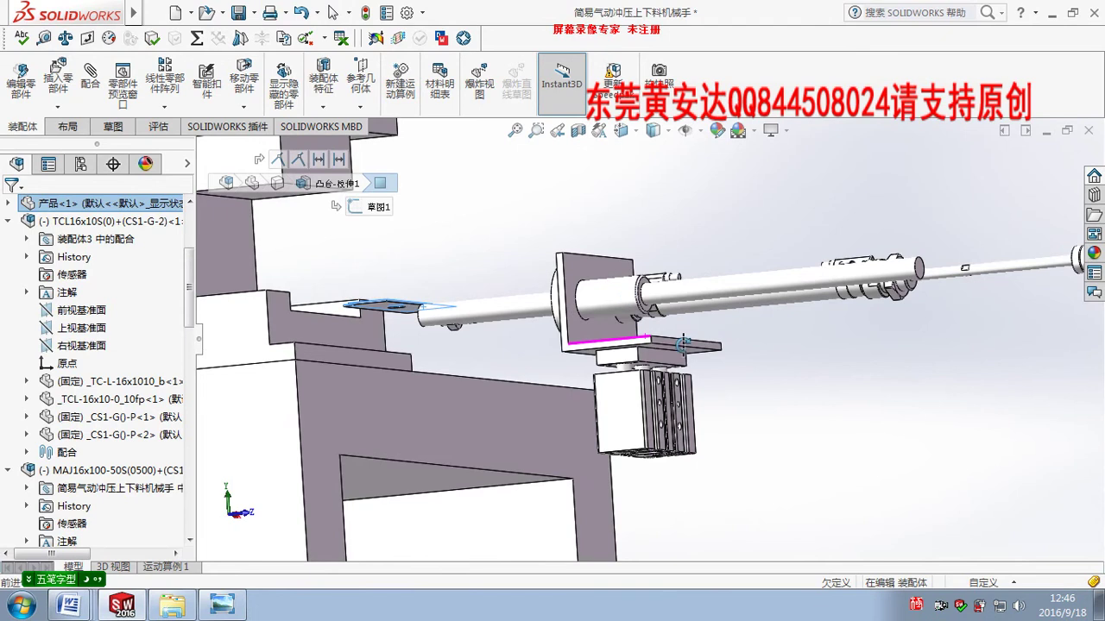
middle_click_drag(667, 360, 648, 343)
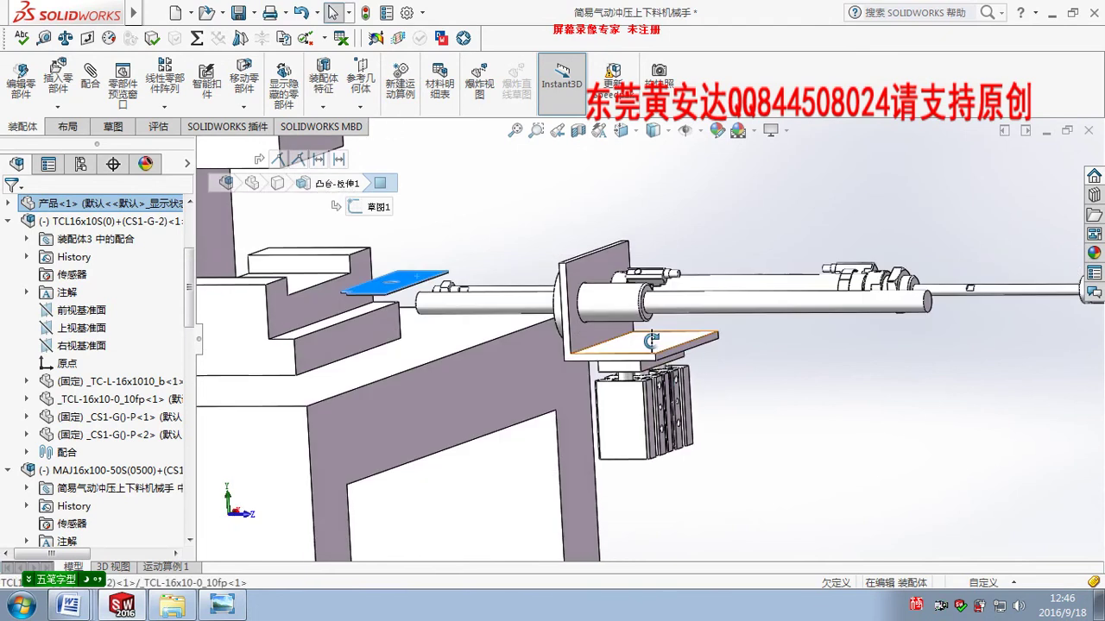
left_click(648, 344)
left_click(89, 77)
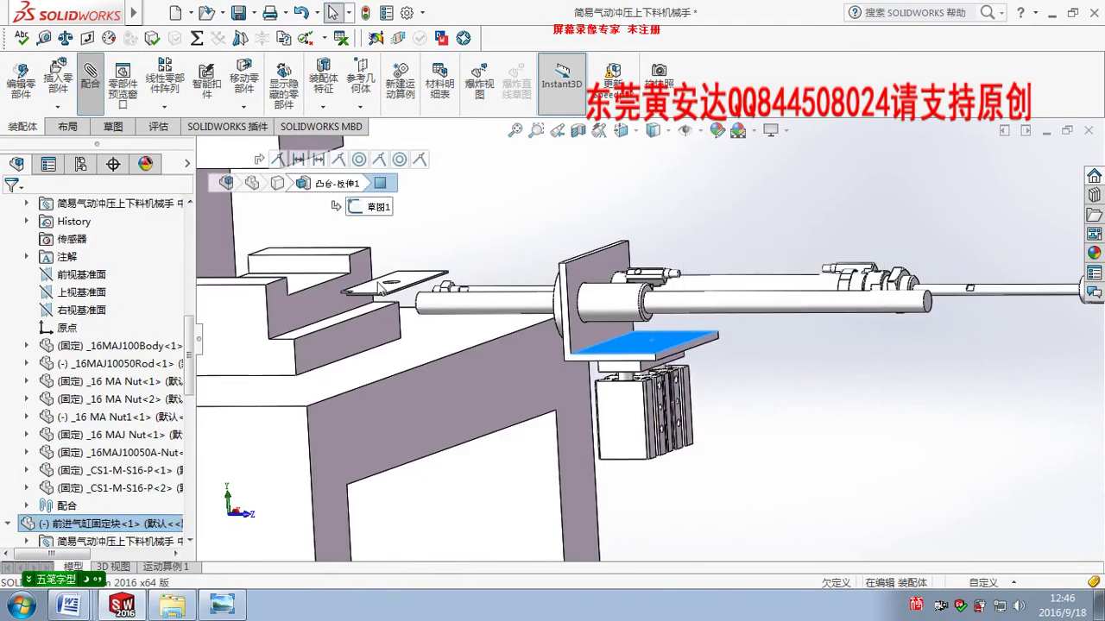
left_click(408, 288)
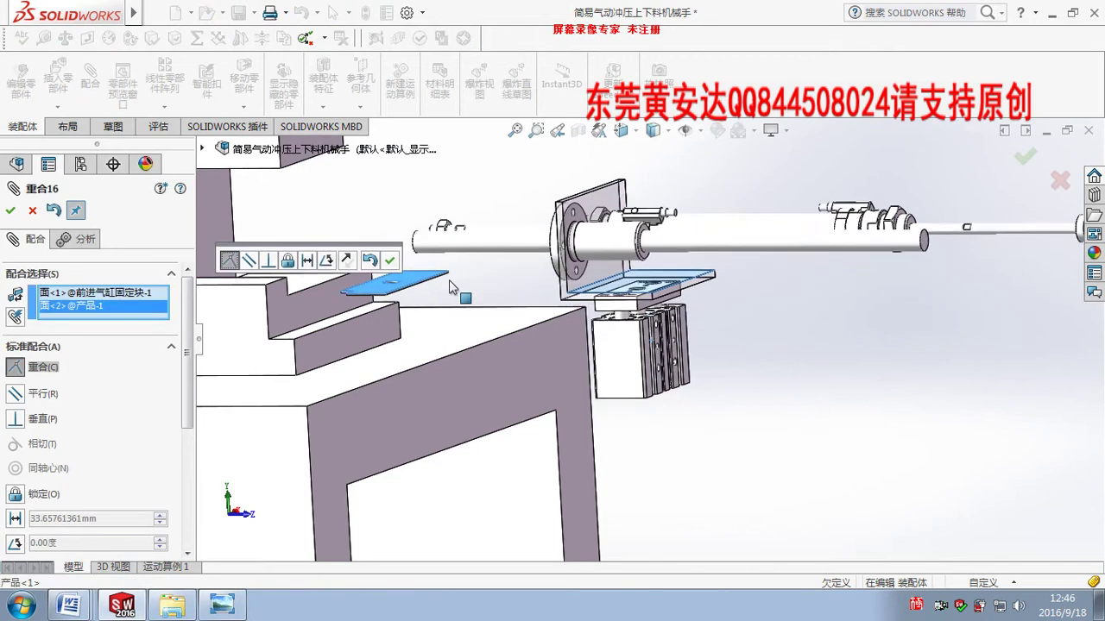
Change the mate to distance mate 距离6, holding the faces 5.00mm apart
middle_click_drag(556, 250, 557, 259)
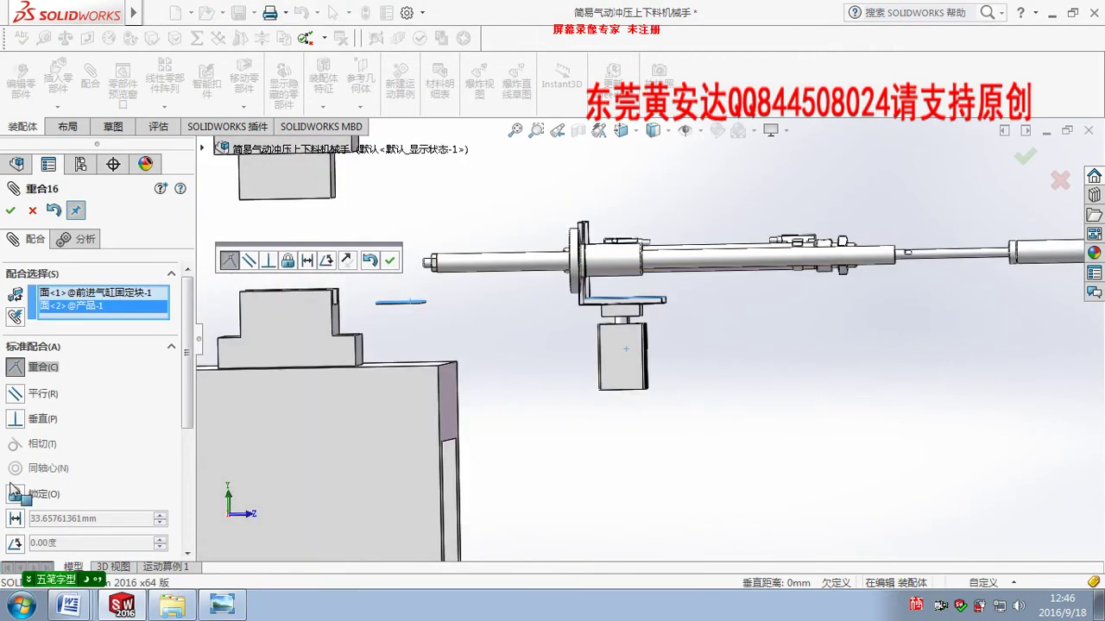
left_click(14, 517)
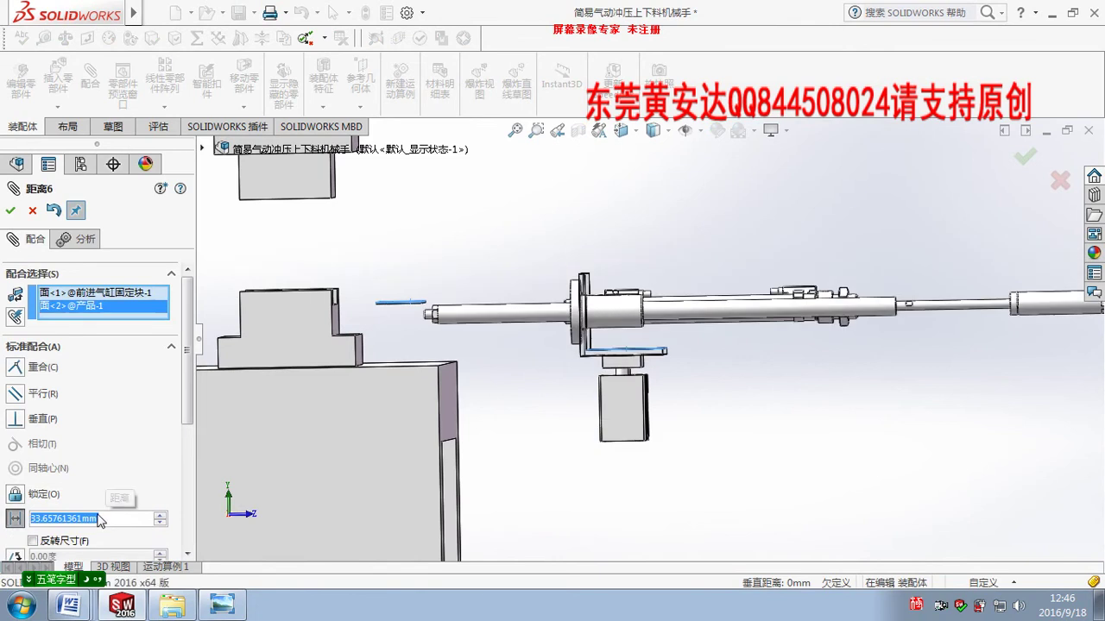
right_click(99, 517)
type("5")
key("Return")
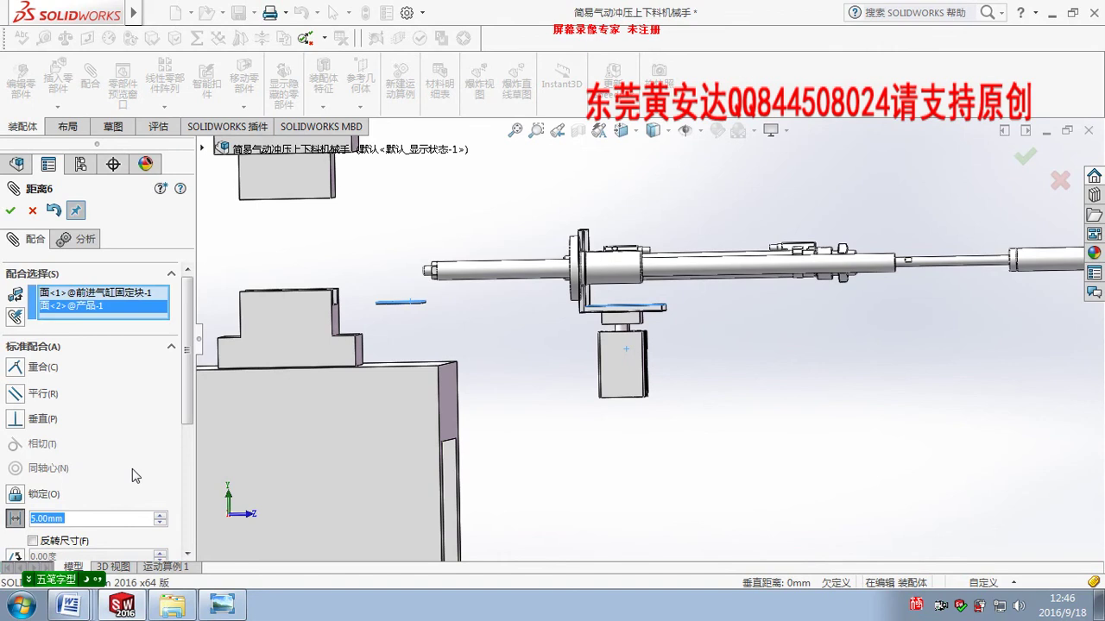
left_click(11, 210)
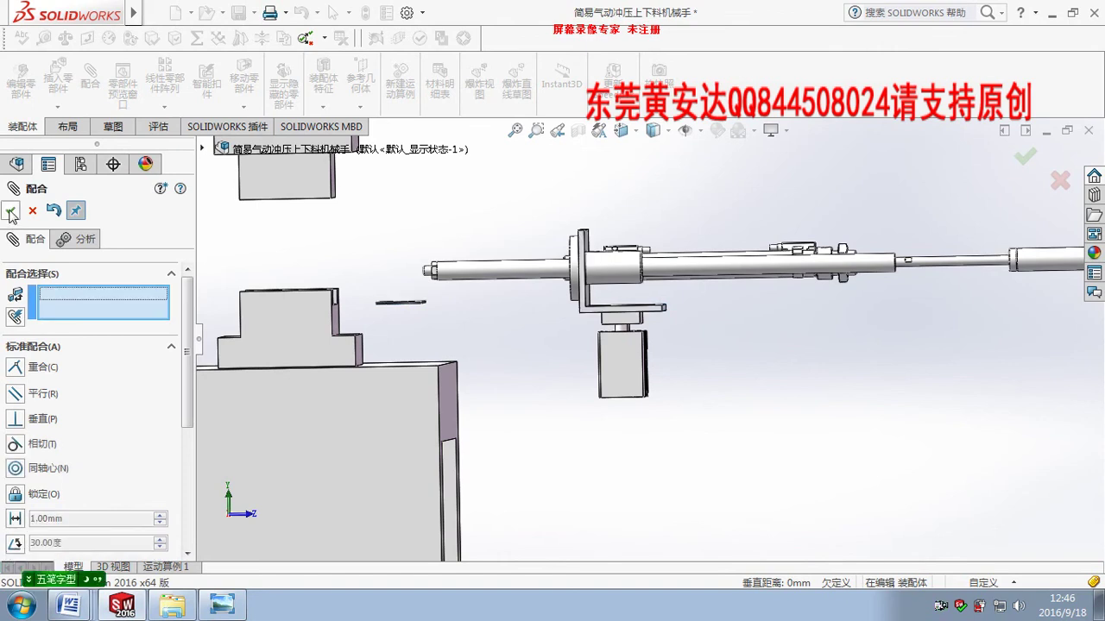
Close the mate settings and fit the gripper cylinder block in a flat side view
left_click(10, 211)
left_click(624, 367)
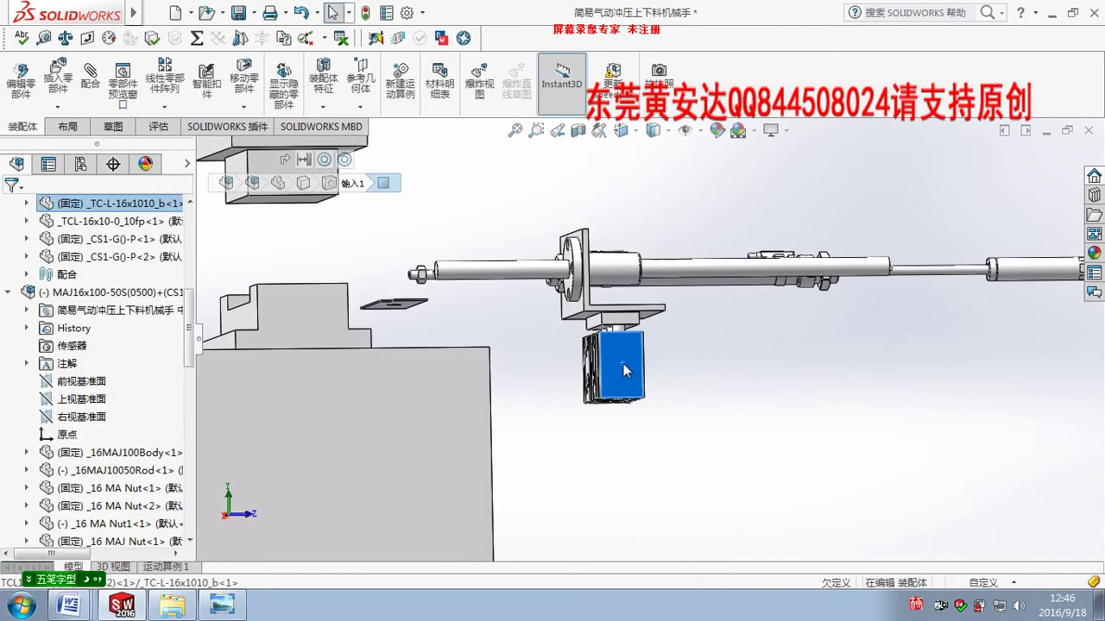
key("ctrl+3")
left_click(651, 371)
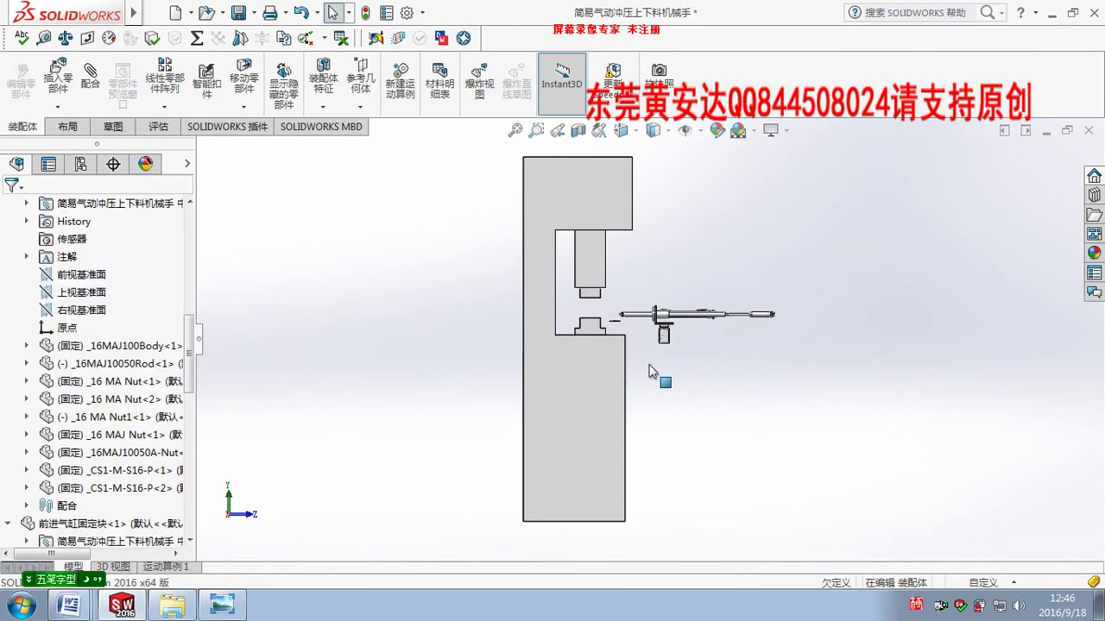
scroll(649, 370, "down", 3)
scroll(683, 346, "down", 3)
Orbit and zoom around the assembly to inspect the cylinders and gripper against the press
mouse_move(747, 348)
middle_mouse_down()
mouse_move(695, 409)
mouse_move(770, 303)
middle_mouse_up()
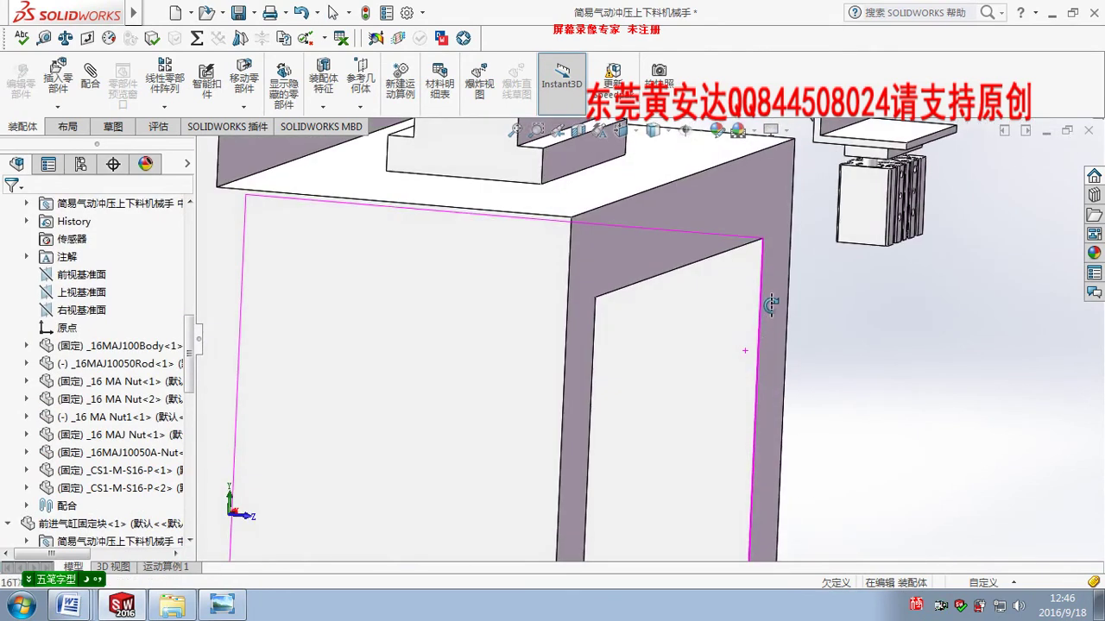
scroll(776, 259, "up", 3)
scroll(820, 248, "up", 2)
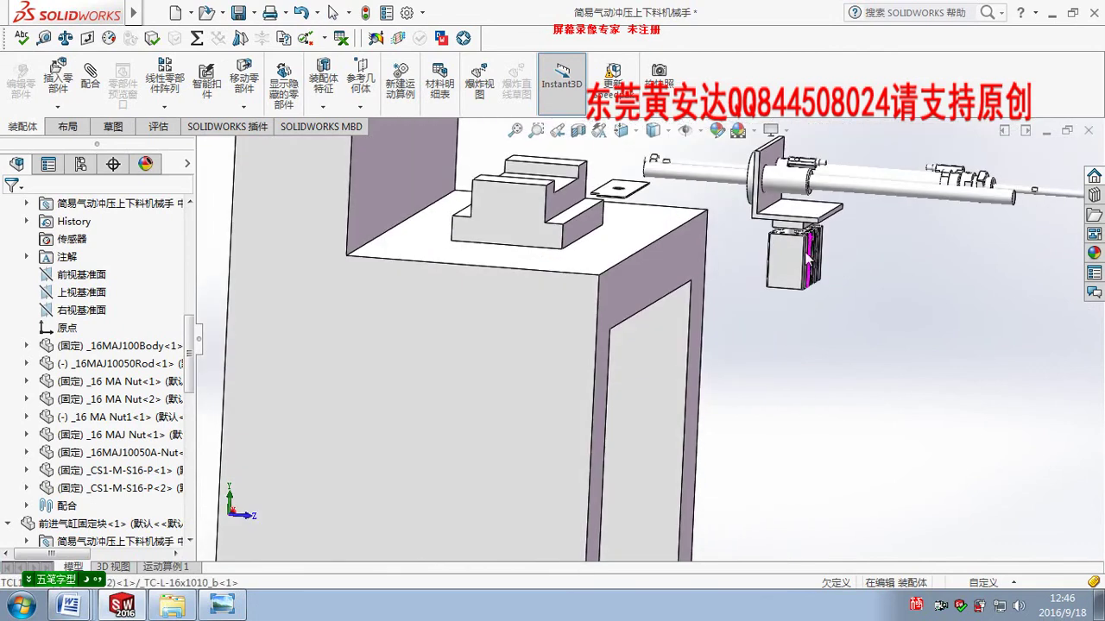
middle_click_drag(809, 258, 694, 215)
scroll(694, 215, "down", 2)
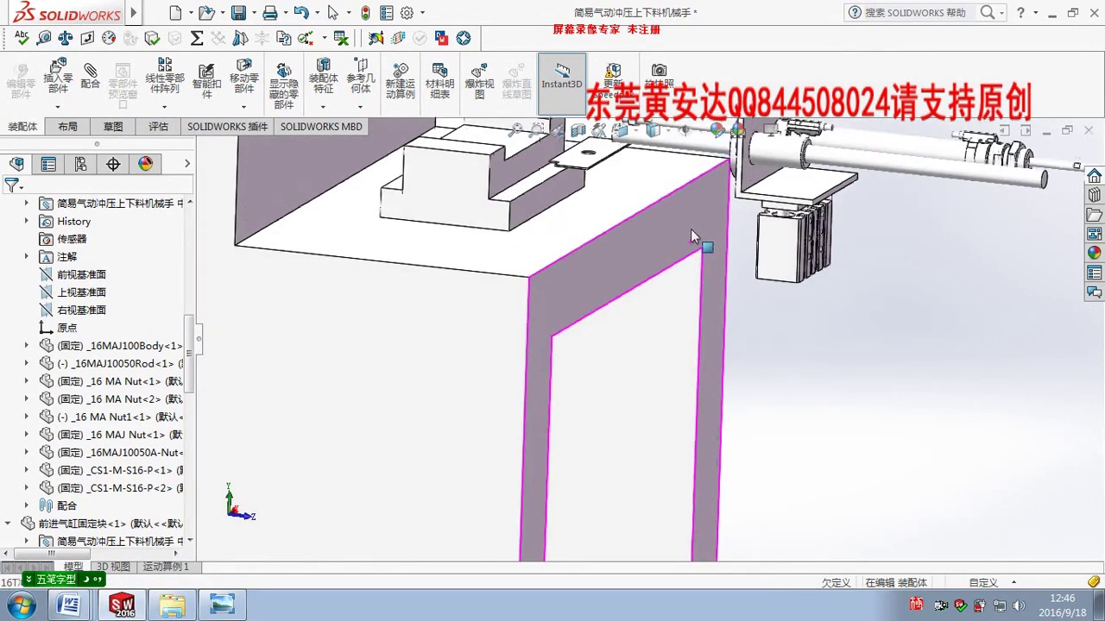
scroll(690, 229, "up", 2)
mouse_move(661, 238)
middle_mouse_down()
mouse_move(507, 227)
mouse_move(874, 224)
middle_mouse_up()
scroll(826, 273, "up", 2)
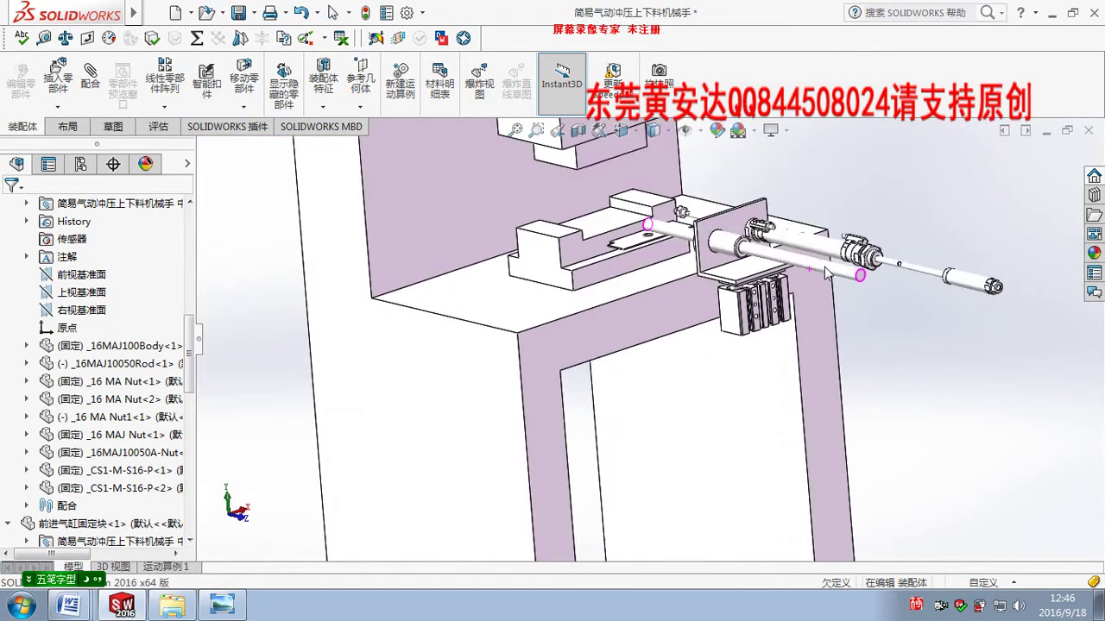
middle_click_drag(826, 273, 717, 282)
scroll(713, 274, "down", 1)
scroll(713, 274, "down", 1)
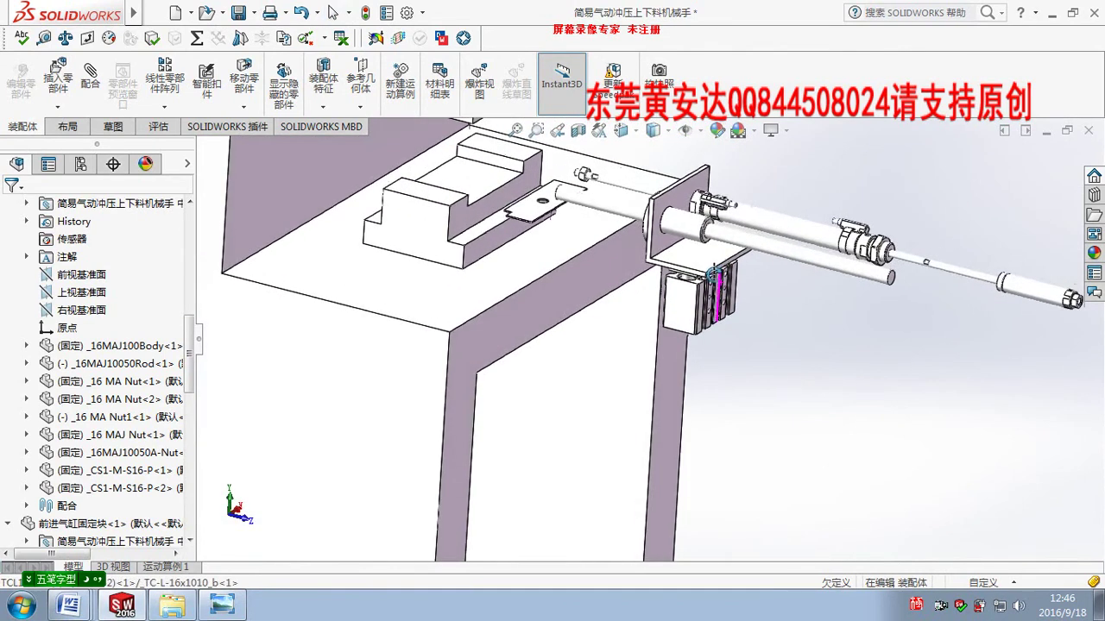
scroll(713, 274, "down", 1)
scroll(708, 285, "down", 2)
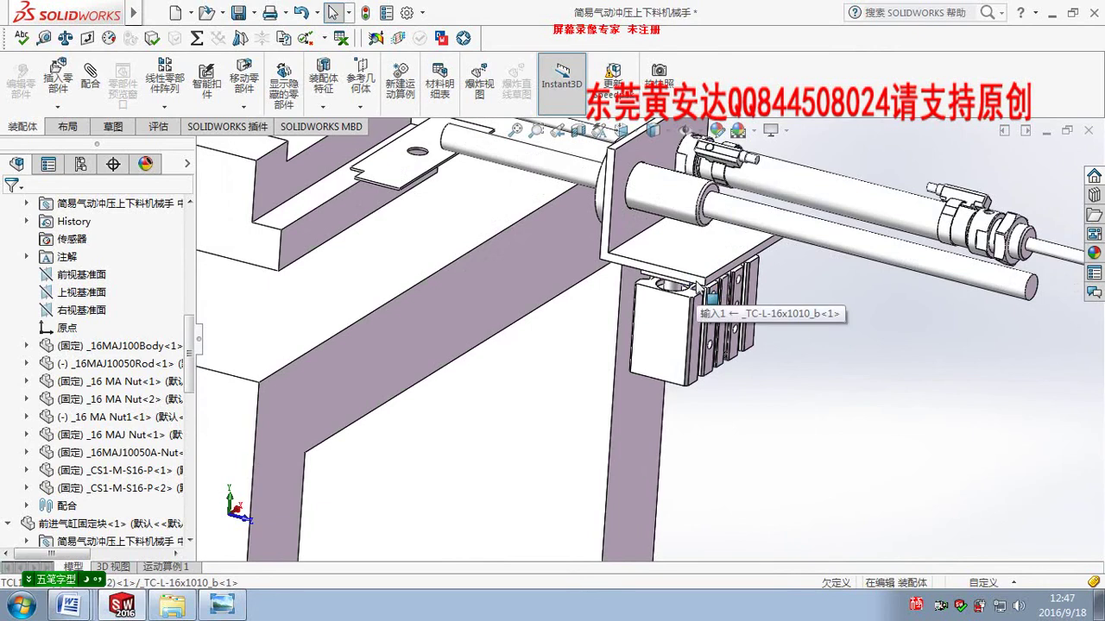
mouse_move(708, 285)
middle_mouse_down()
mouse_move(571, 255)
mouse_move(599, 189)
mouse_move(607, 222)
mouse_move(574, 246)
mouse_move(609, 233)
mouse_move(662, 287)
middle_mouse_up()
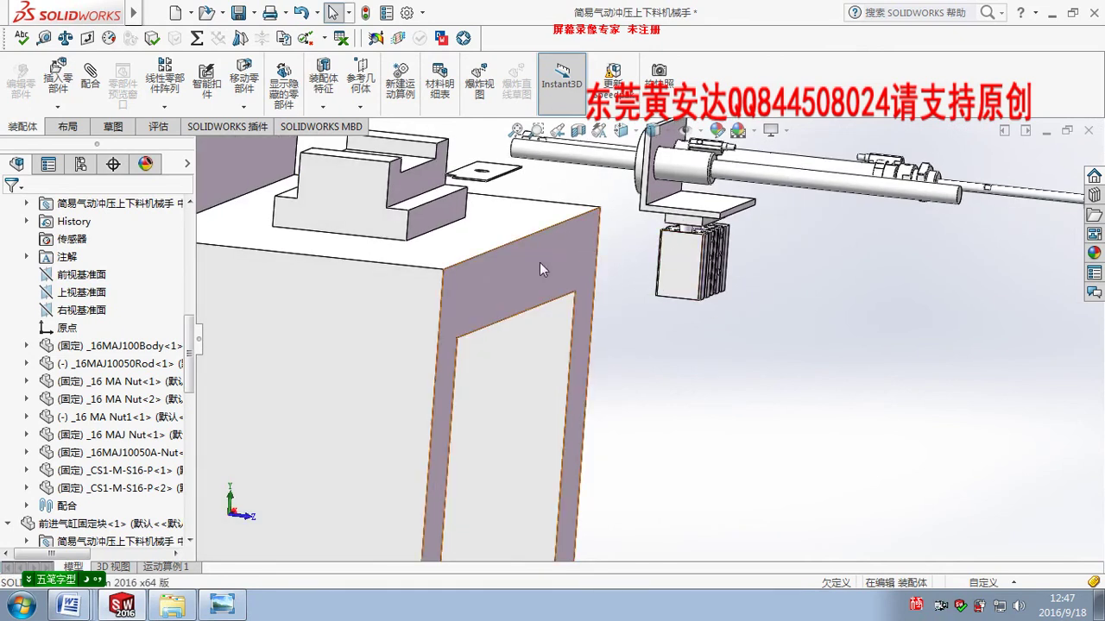
Switch to the Front view and zoom in on the press's punch and lower die area
mouse_move(701, 262)
middle_mouse_down()
mouse_move(665, 337)
mouse_move(683, 273)
middle_mouse_up()
left_click(685, 276)
key("ctrl+1")
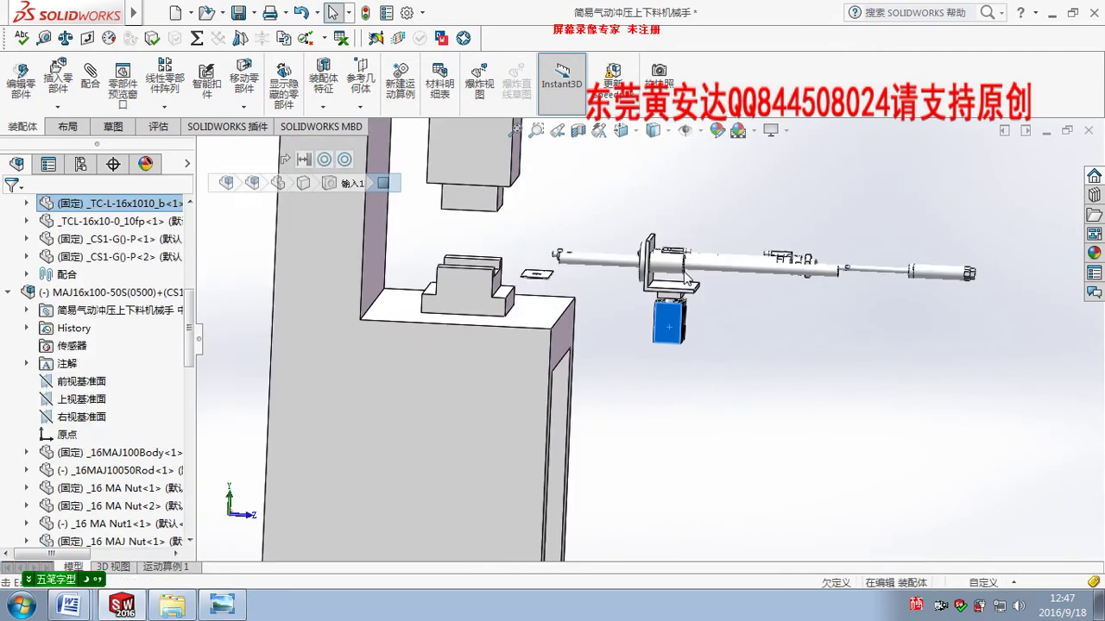
left_click(732, 394)
scroll(708, 366, "down", 3)
scroll(683, 341, "down", 4)
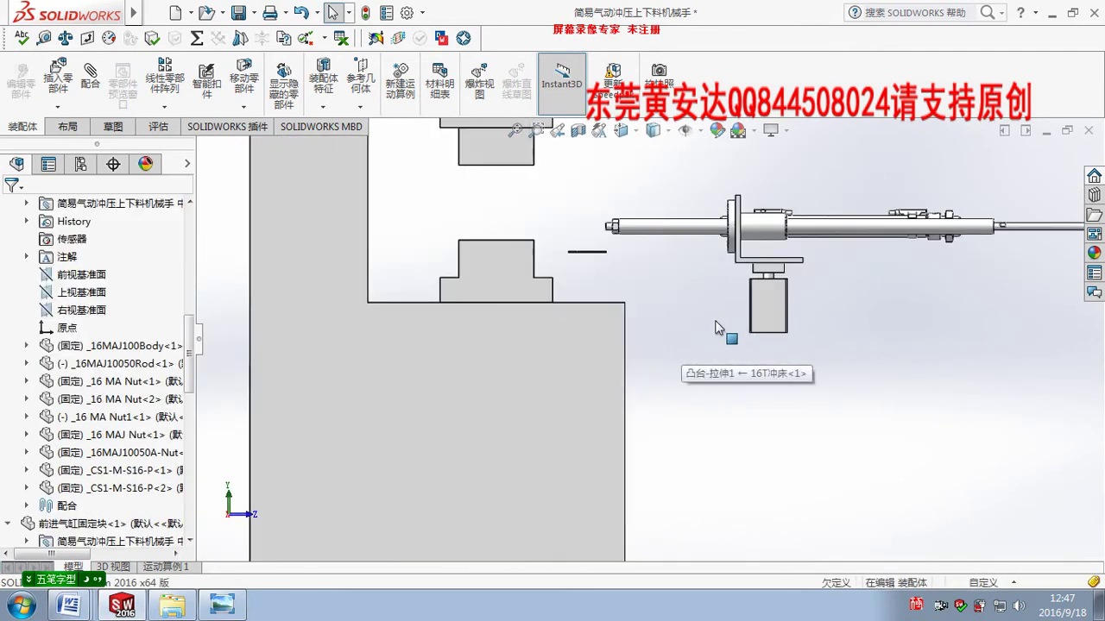
scroll(639, 311, "down", 3)
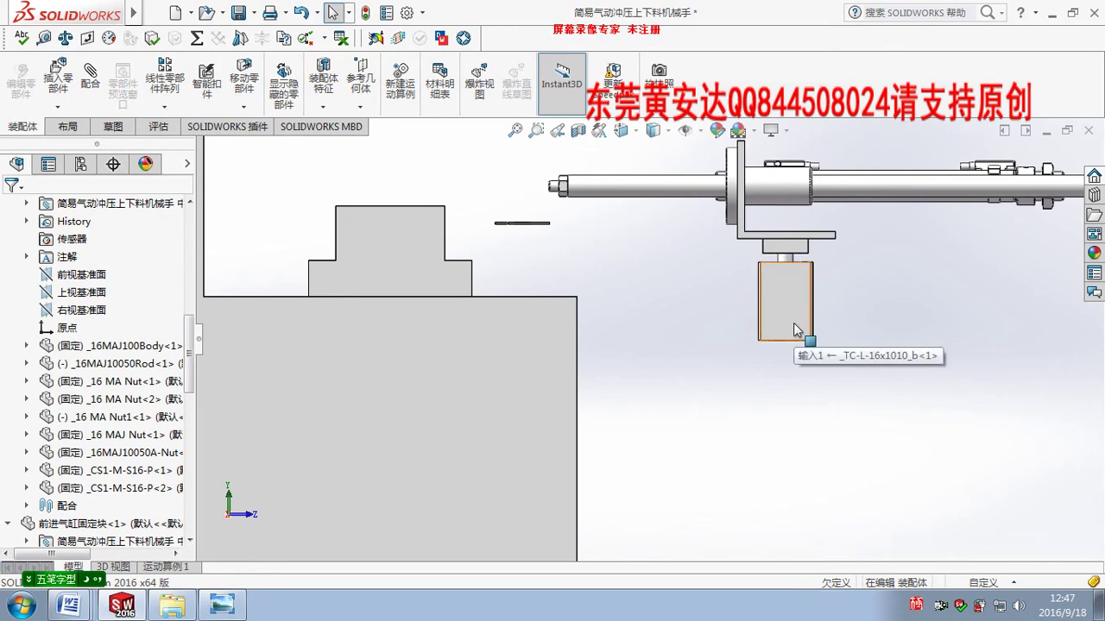
scroll(809, 406, "up", 3)
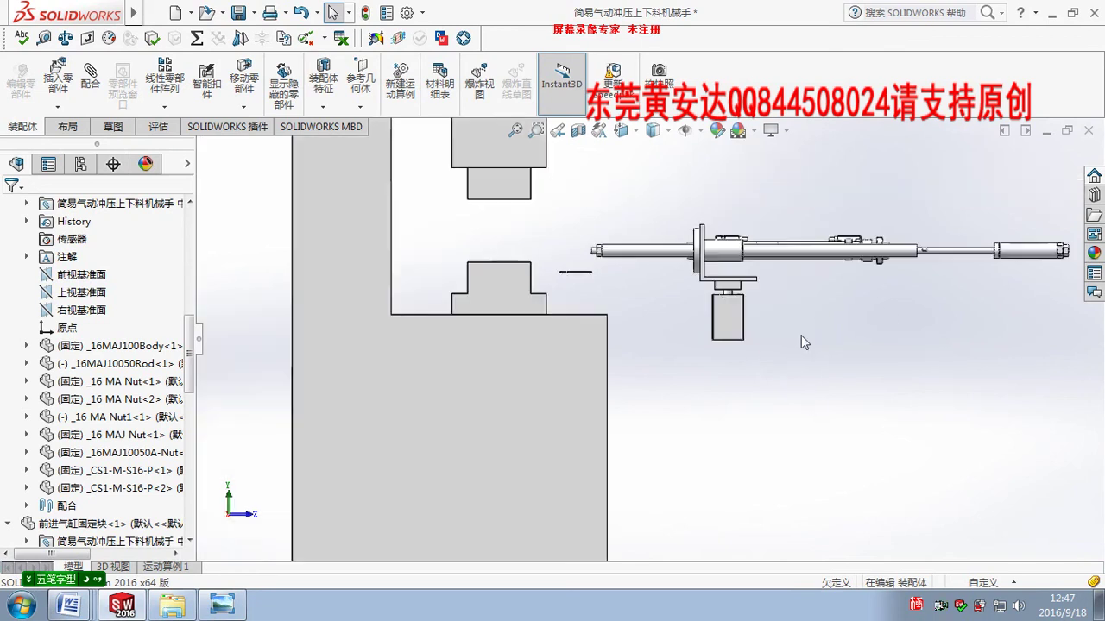
Launch Paint and paste the SOLIDWORKS press screenshot onto the canvas
left_click(20, 604)
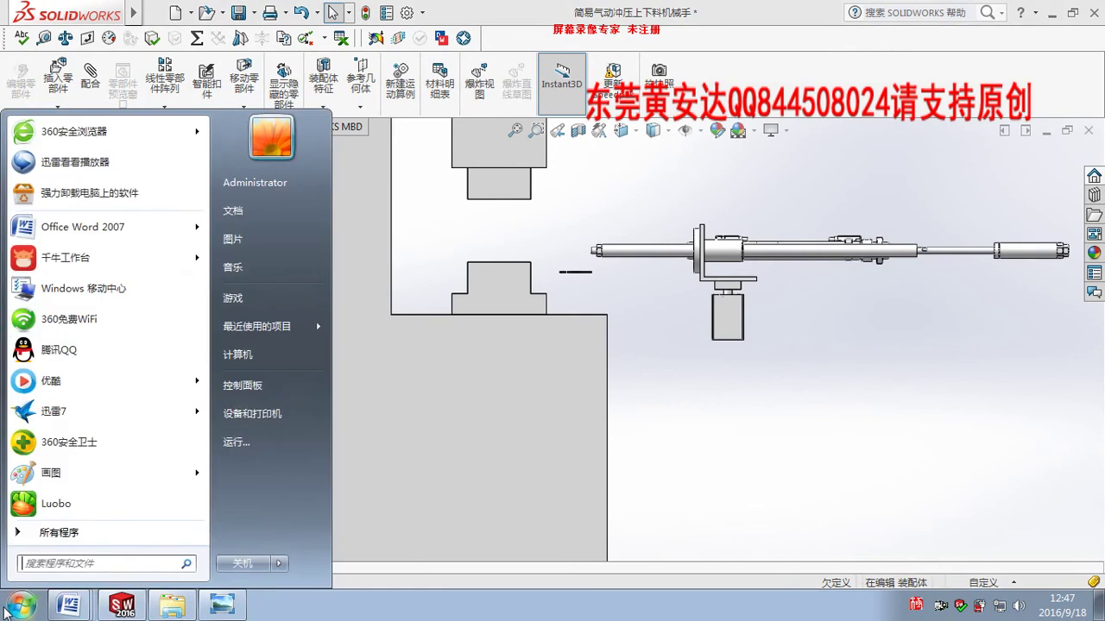
left_click(51, 472)
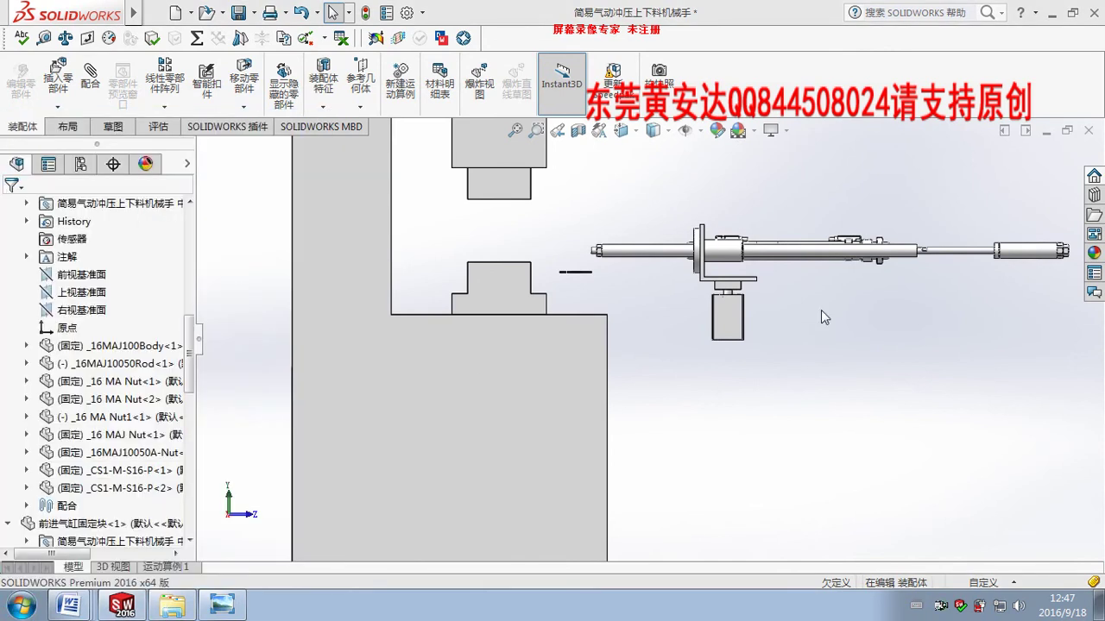
key("ctrl+v")
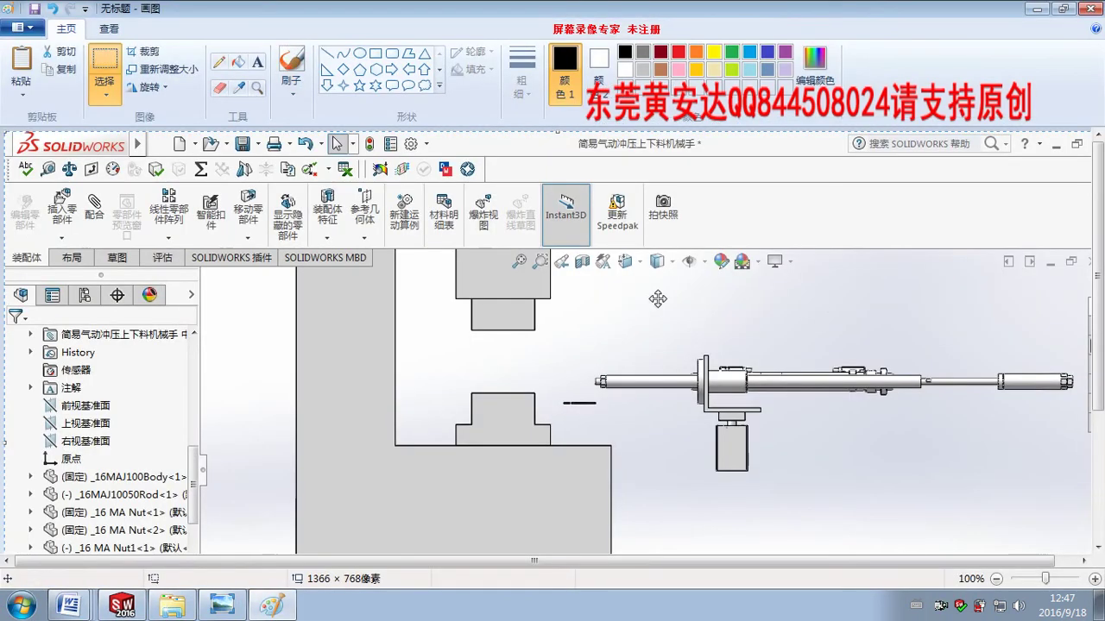
left_click_drag(658, 299, 620, 226)
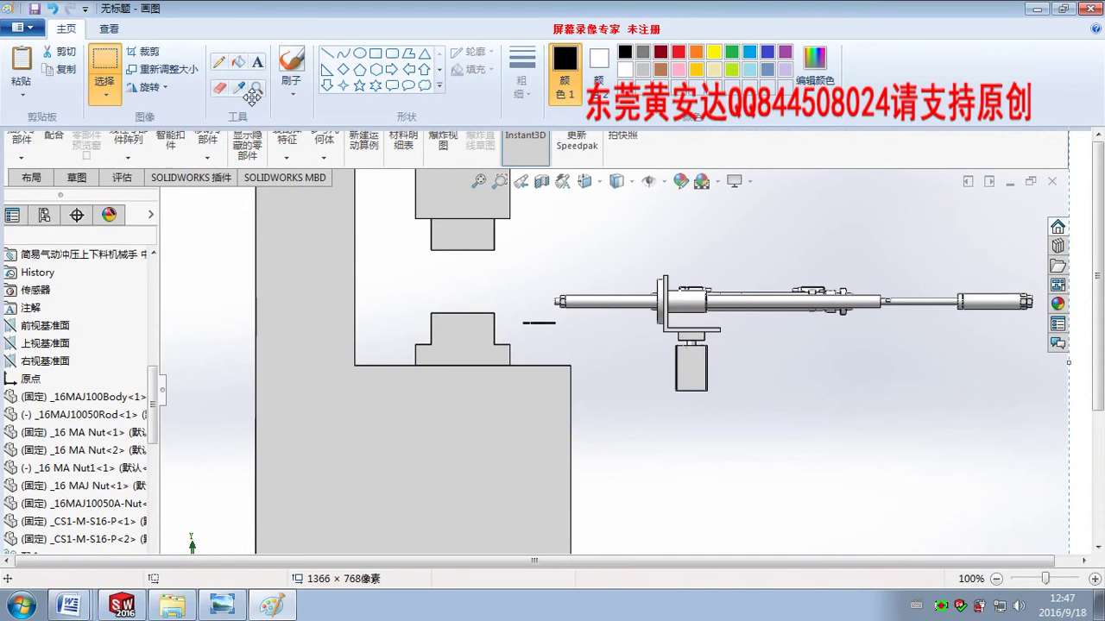
Draw a rectangle beside the press below the gripper block
left_click(375, 53)
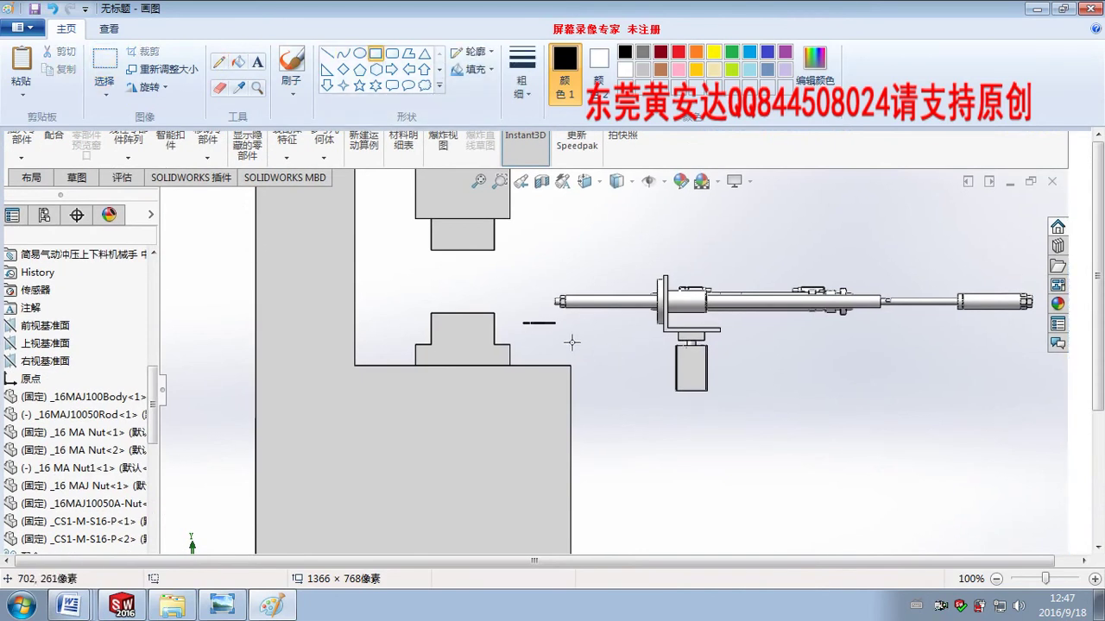
left_click_drag(572, 343, 673, 434)
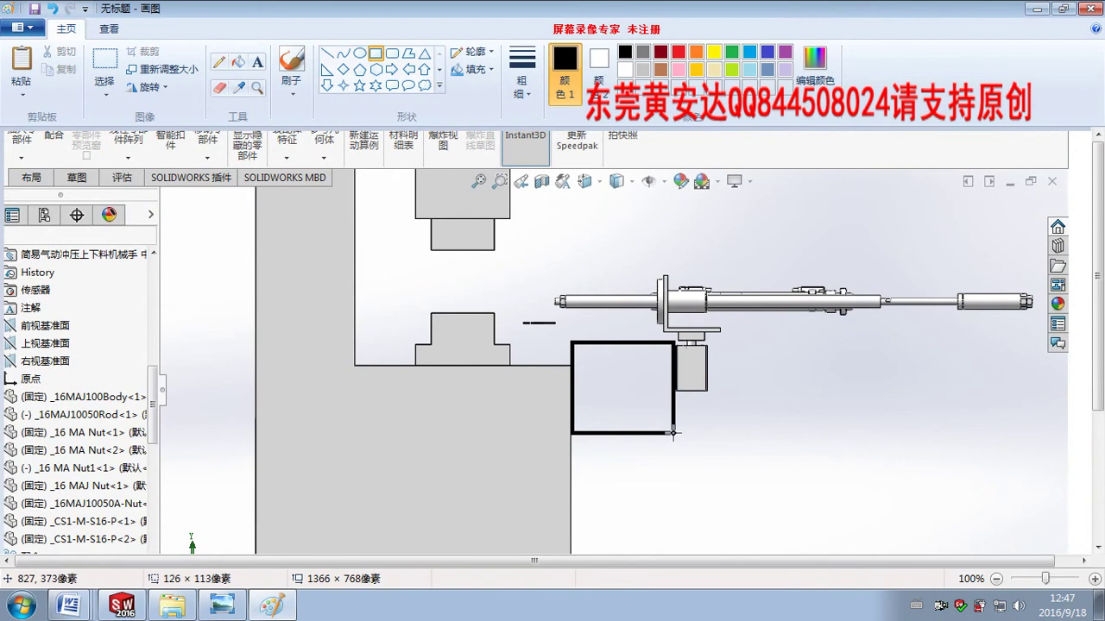
left_click(566, 431)
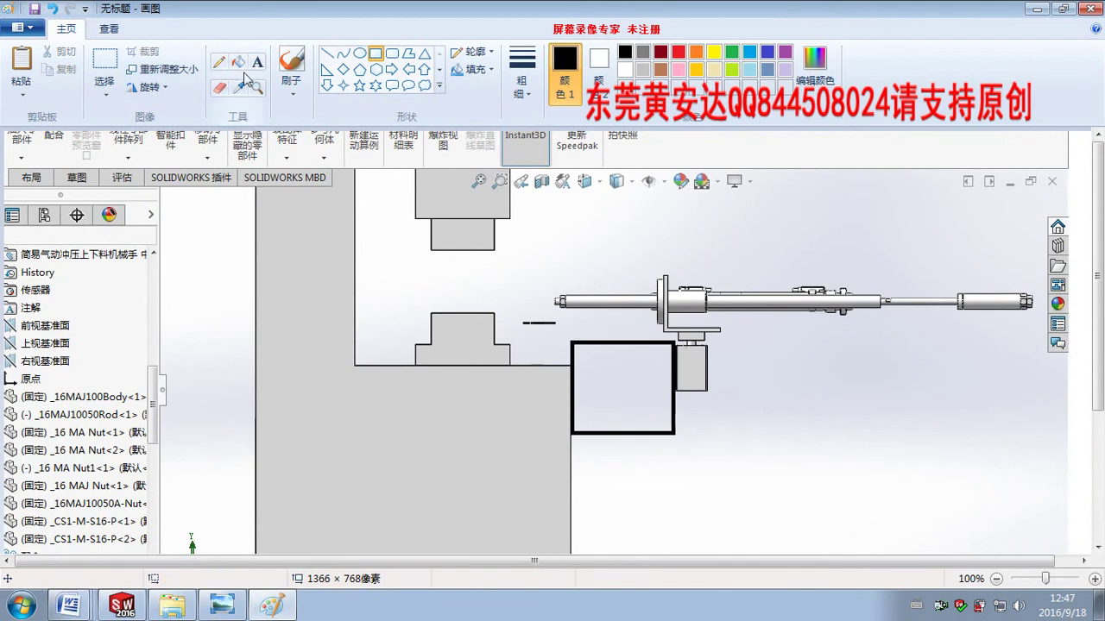
left_click(104, 71)
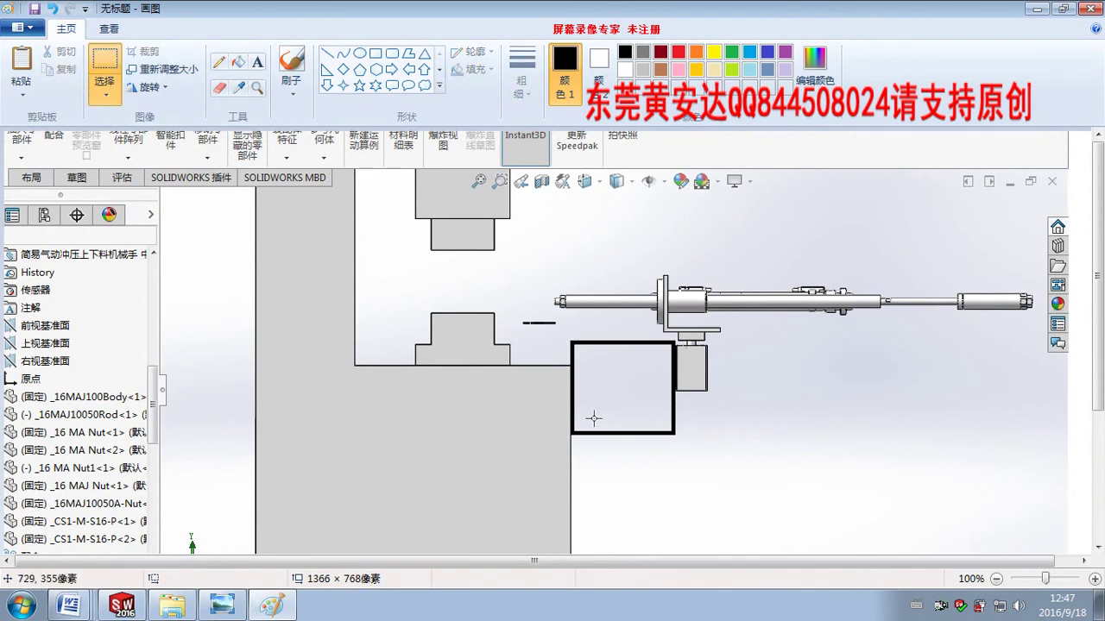
left_click(223, 88)
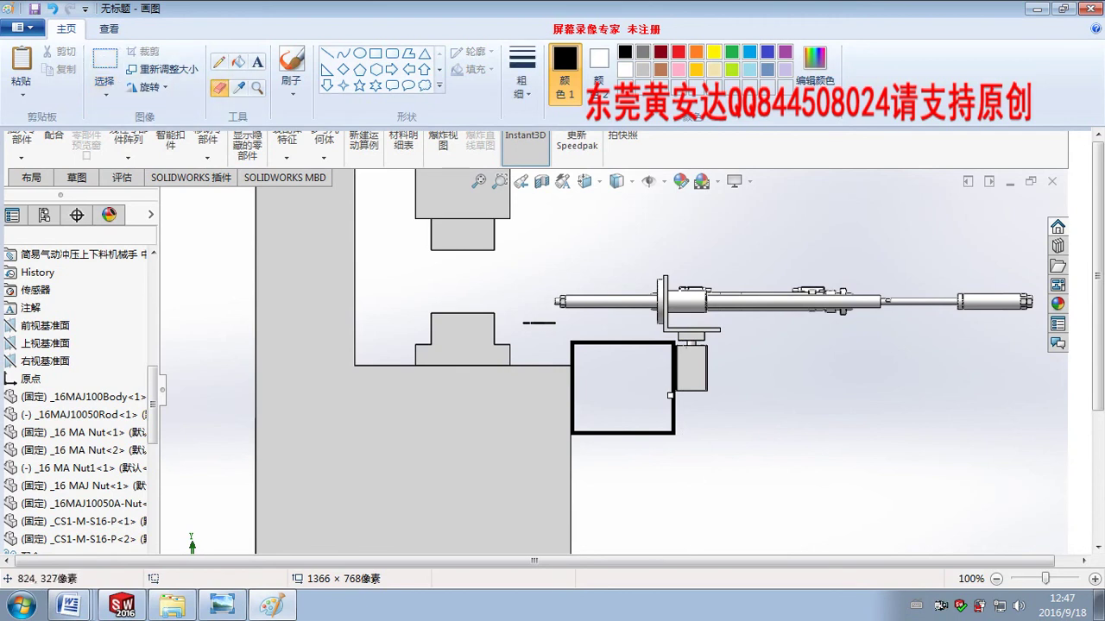
Erase part of the rectangle's bottom edge and brush white over its right edge
left_click_drag(657, 432, 613, 432)
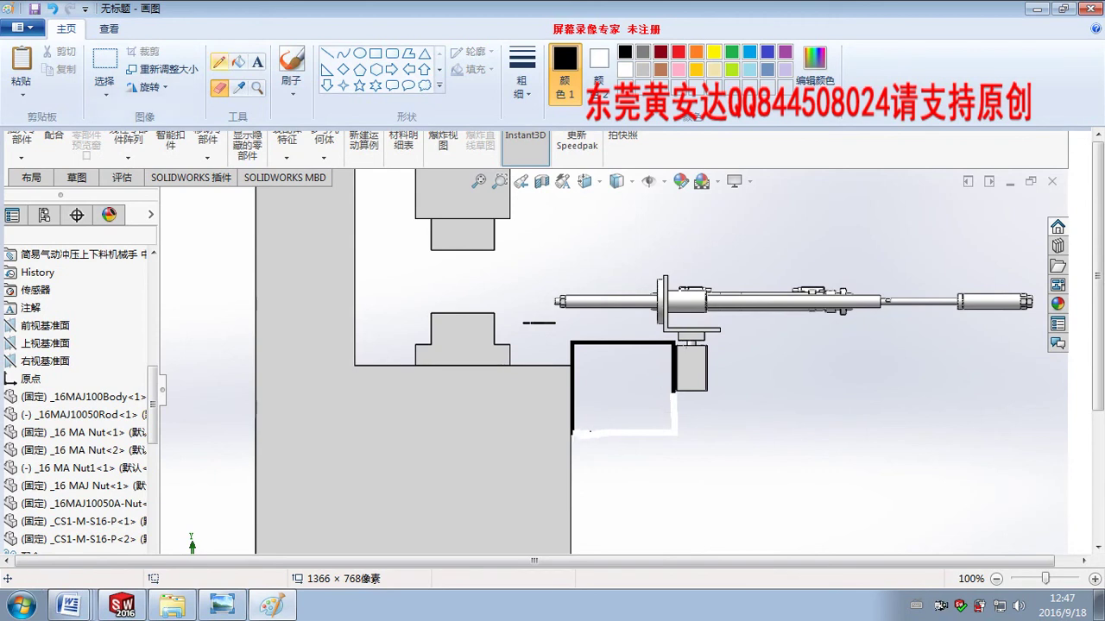
left_click(331, 53)
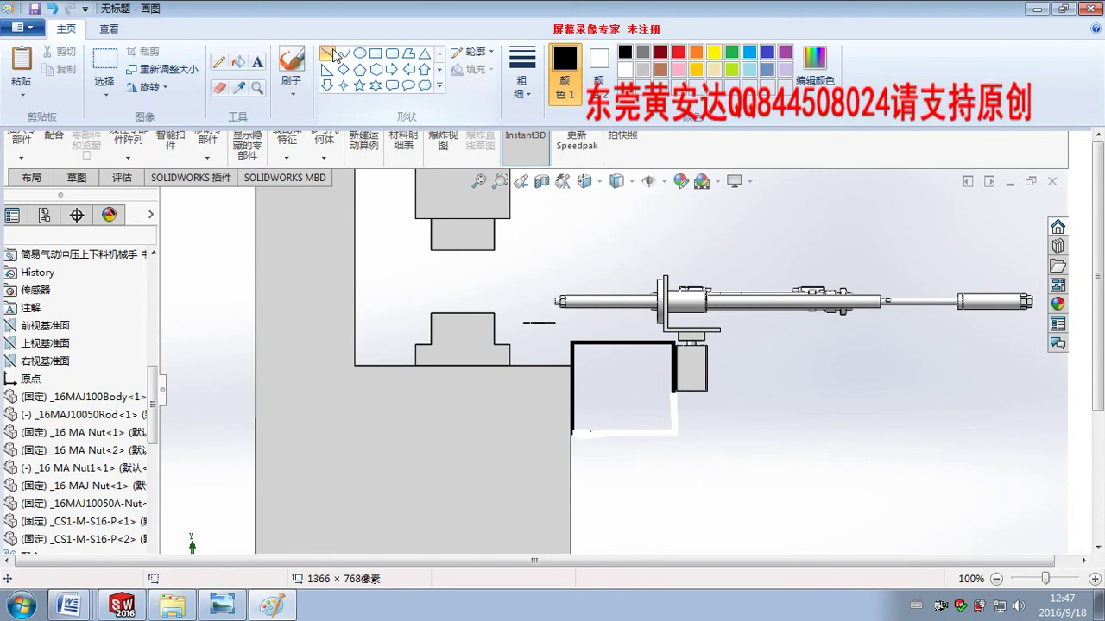
left_click(291, 60)
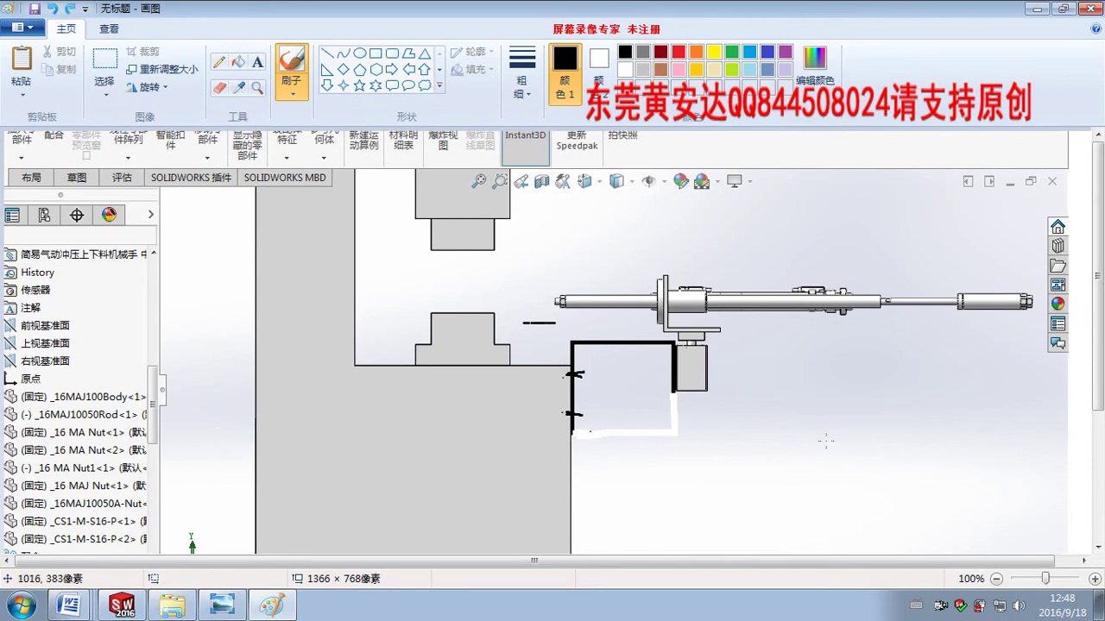
left_click_drag(674, 396, 674, 431)
Close Paint without saving and return to the SOLIDWORKS assembly
left_click(1089, 8)
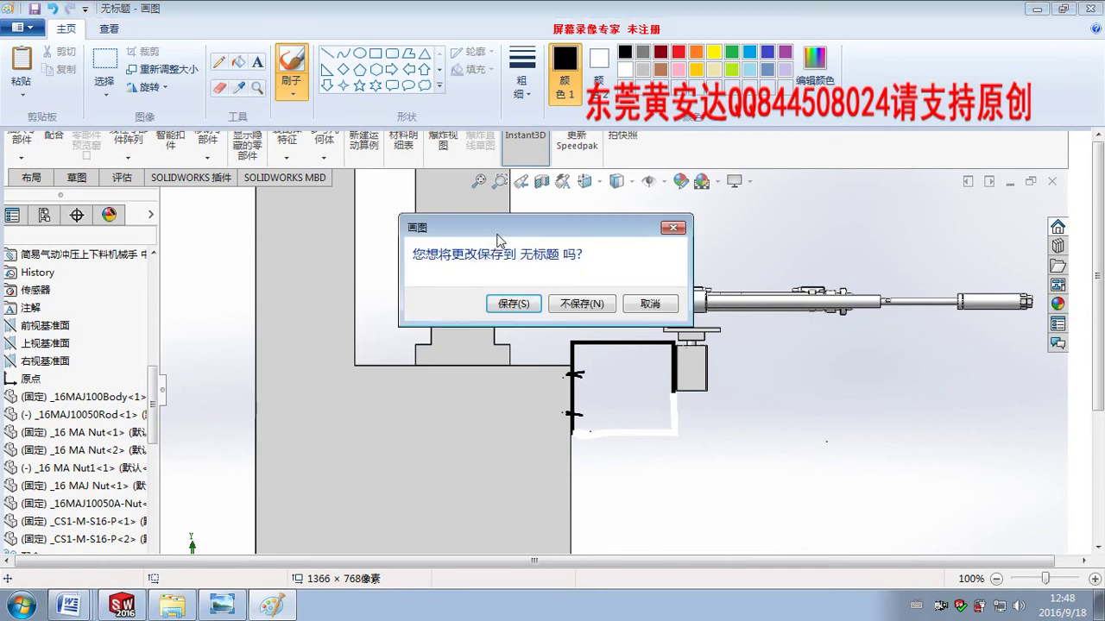
left_click(577, 303)
middle_click_drag(575, 297, 619, 388)
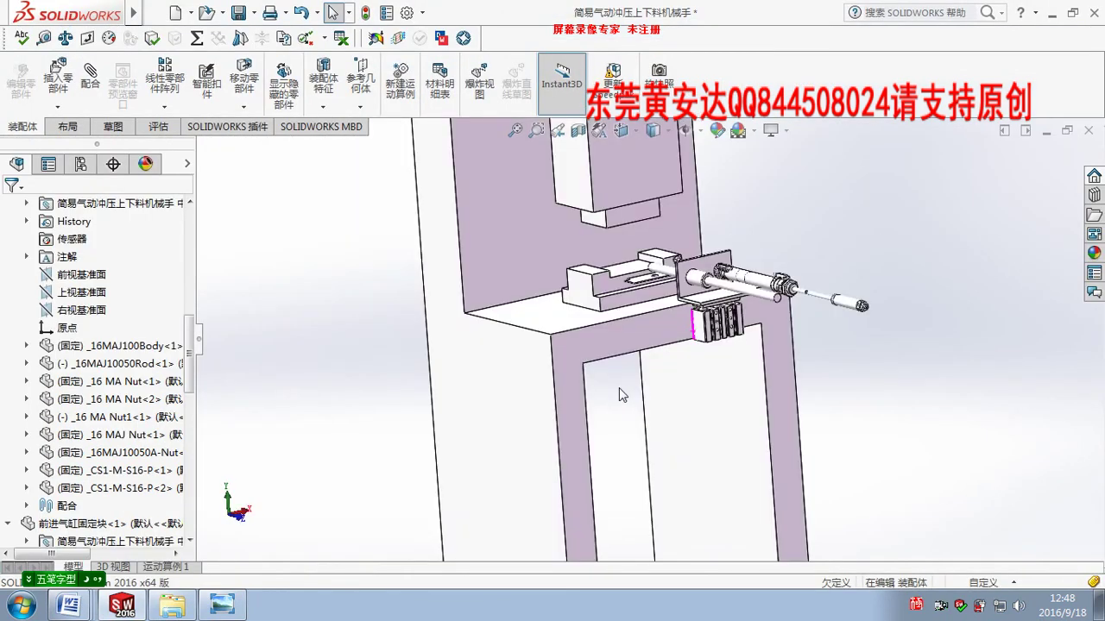
scroll(616, 338, "up", 3)
scroll(633, 303, "down", 3)
middle_click_drag(633, 303, 302, 315)
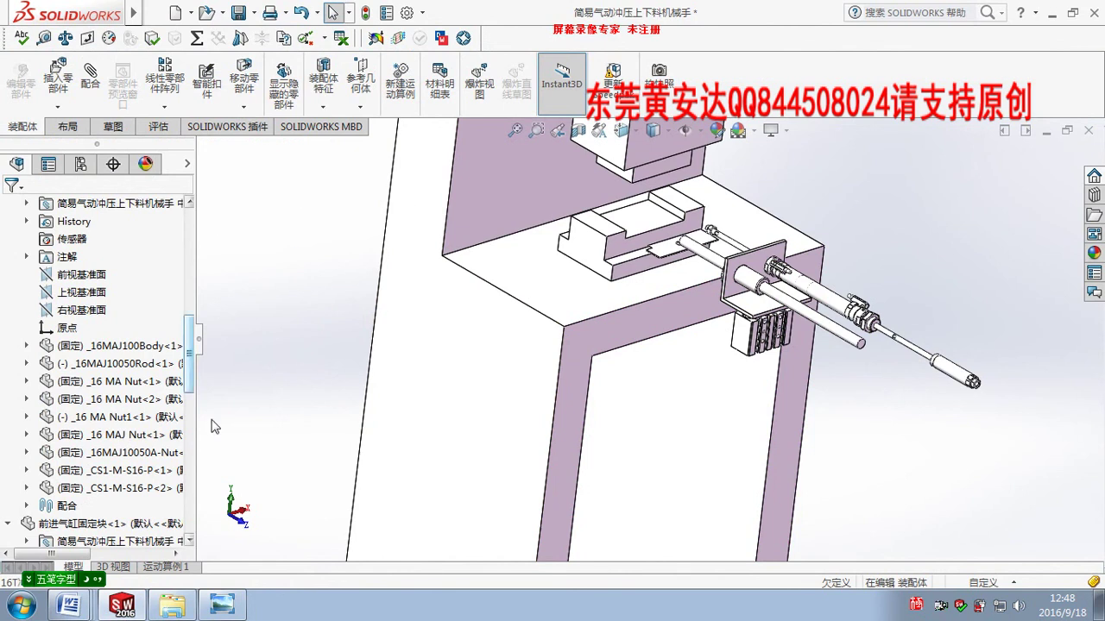
mouse_move(569, 276)
middle_mouse_down()
mouse_move(672, 252)
mouse_move(502, 327)
middle_mouse_up()
scroll(656, 266, "down", 2)
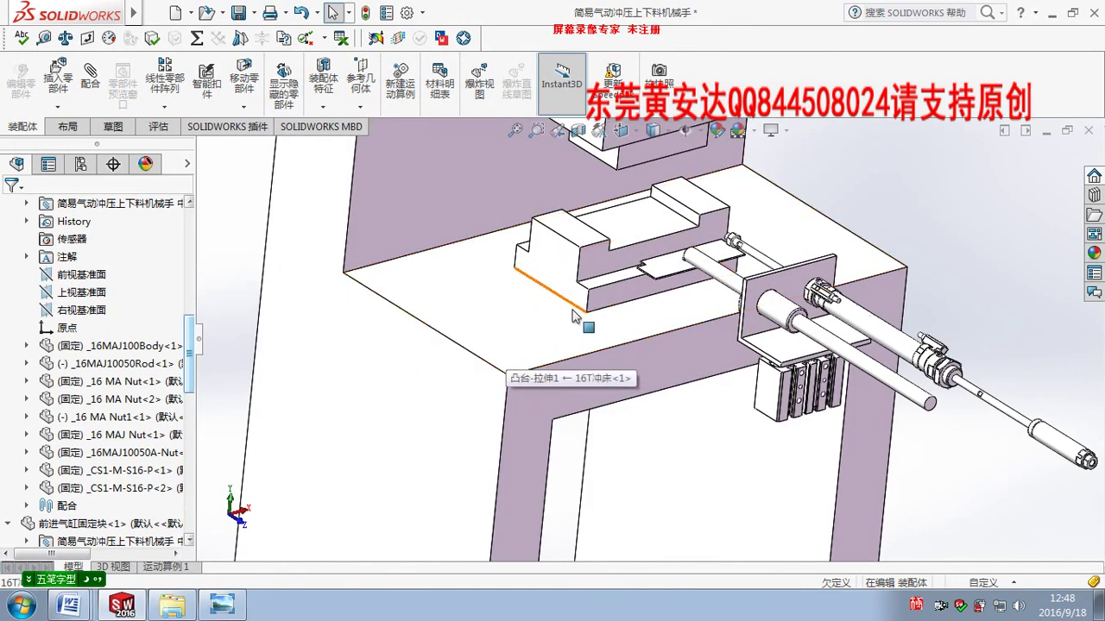